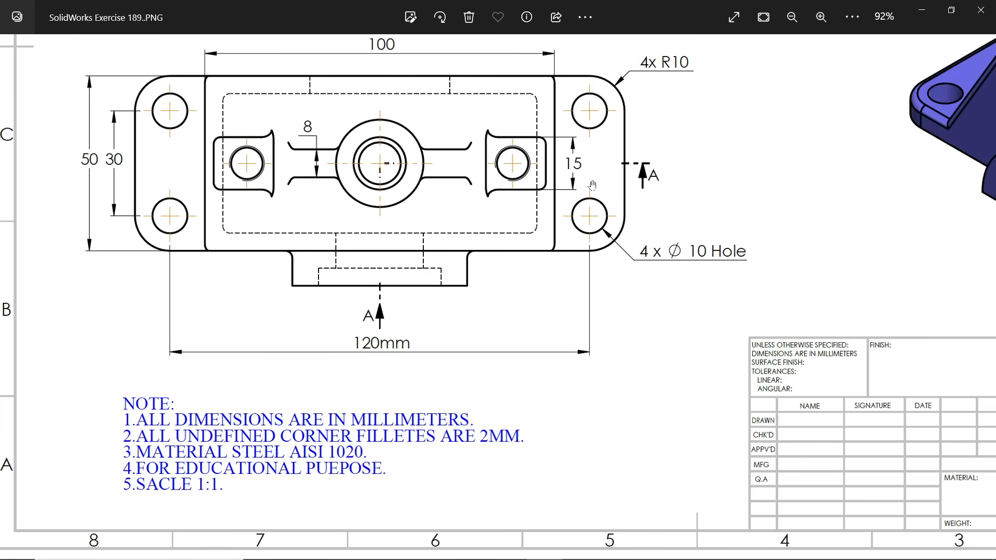
# Examine the Exercise 189 drawing's section, top and side views for the part's overall dimensions, holes and radii
pyautogui.keyDown('ctrl'); pyautogui.scroll(-3, 593, 185); pyautogui.keyUp('ctrl')
pyautogui.keyDown('ctrl'); pyautogui.scroll(3, 357, 152); pyautogui.keyUp('ctrl')
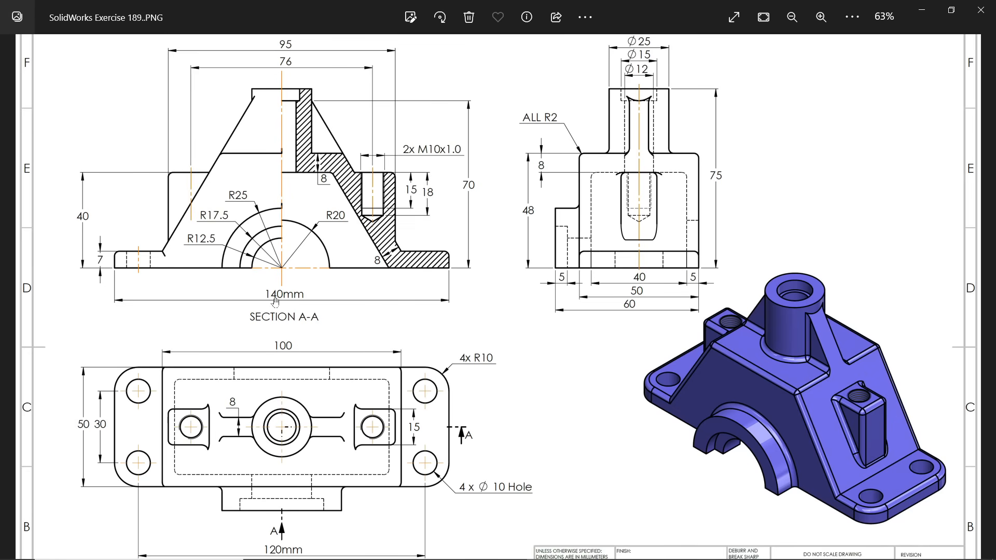
pyautogui.moveTo(279, 445); pyautogui.dragTo(289, 395)
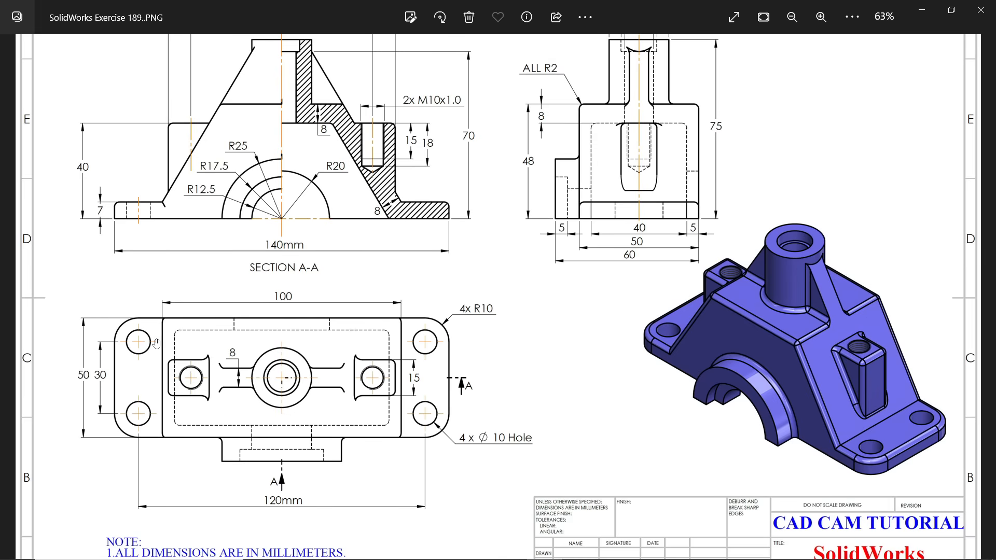
pyautogui.moveTo(224, 181); pyautogui.dragTo(227, 261)
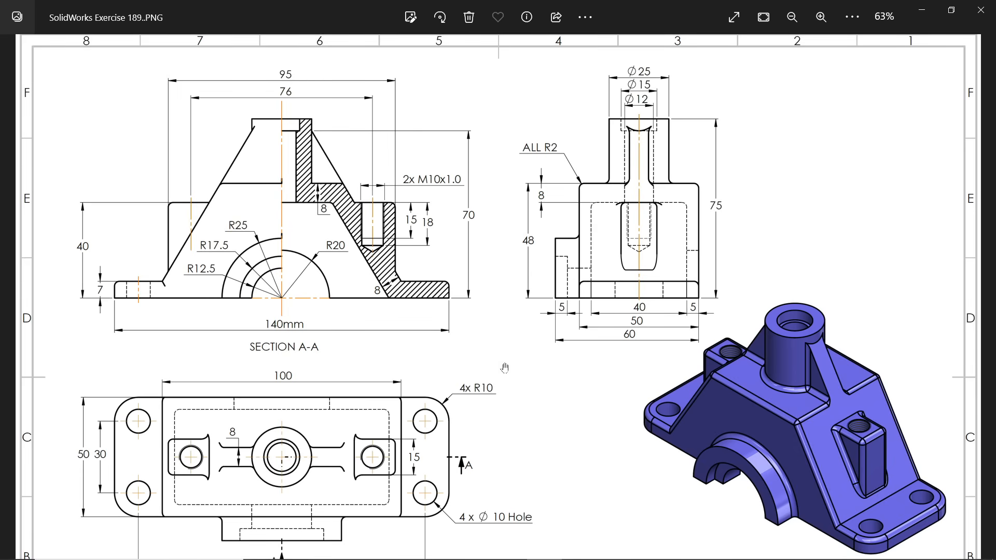
pyautogui.moveTo(488, 386); pyautogui.dragTo(496, 343)
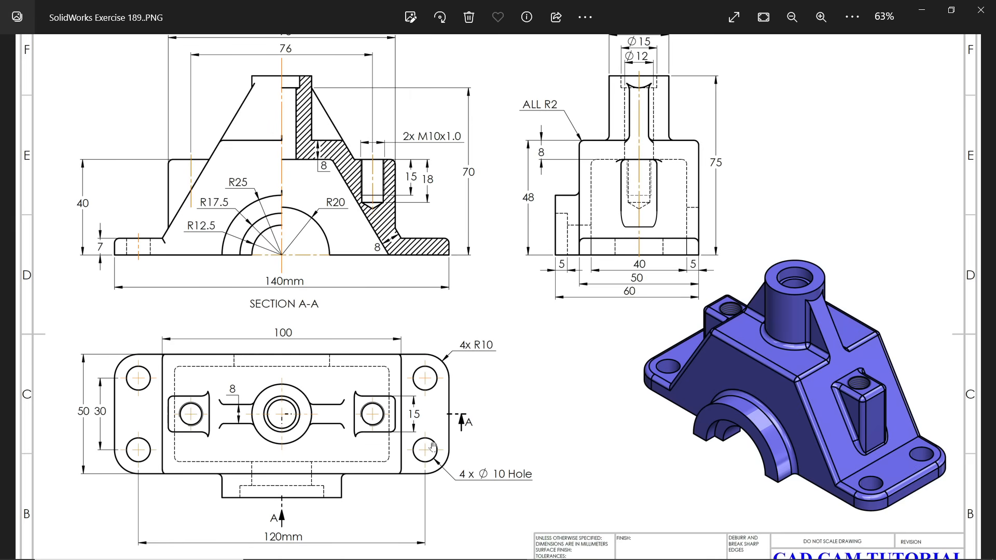
pyautogui.moveTo(431, 448); pyautogui.dragTo(431, 425)
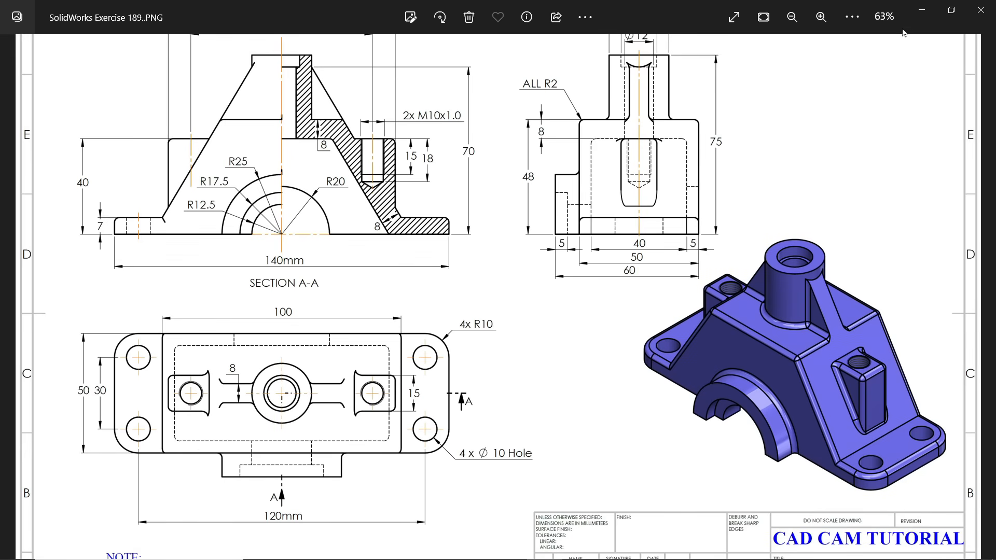
# Switch to SolidWorks and start a sketch on the Front Plane
pyautogui.click(923, 10)
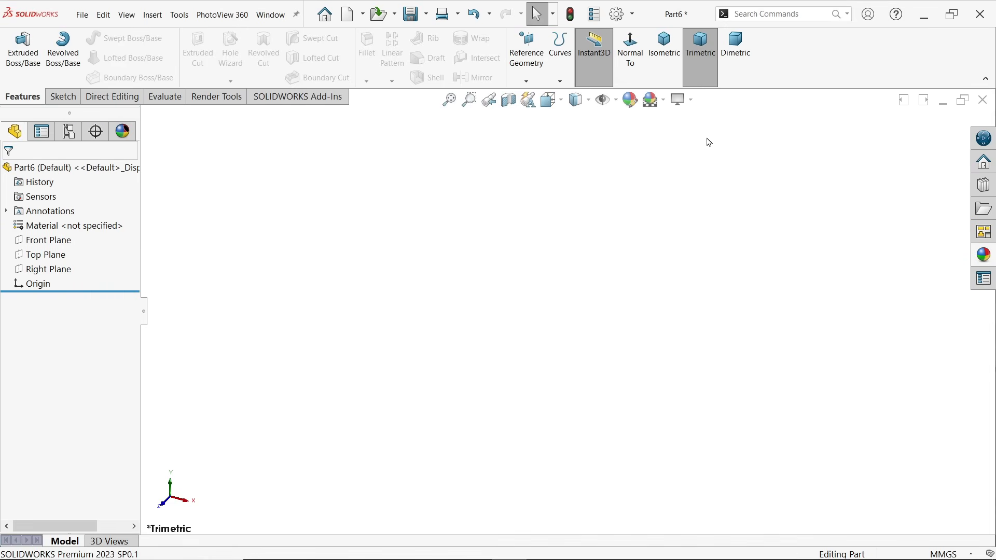
pyautogui.click(61, 247)
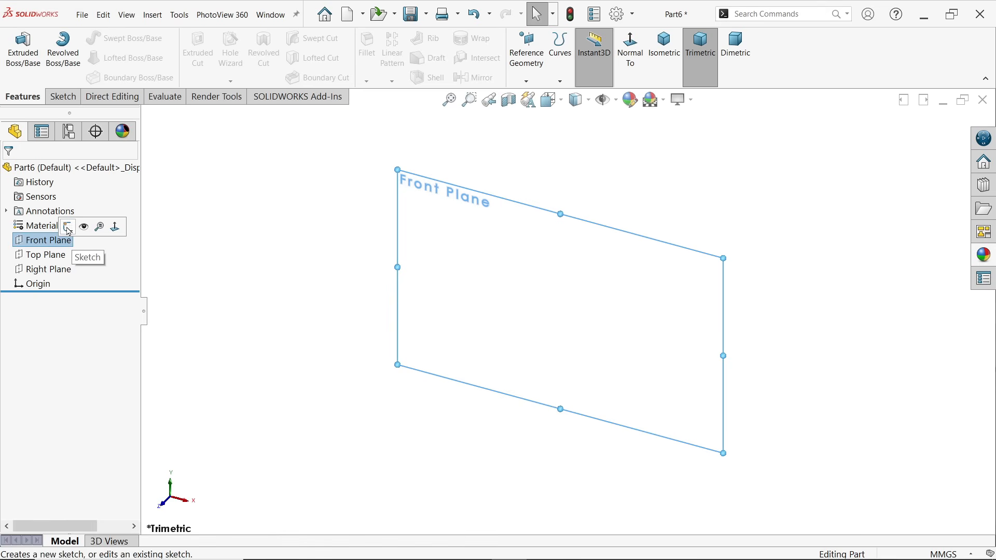
pyautogui.click(68, 227)
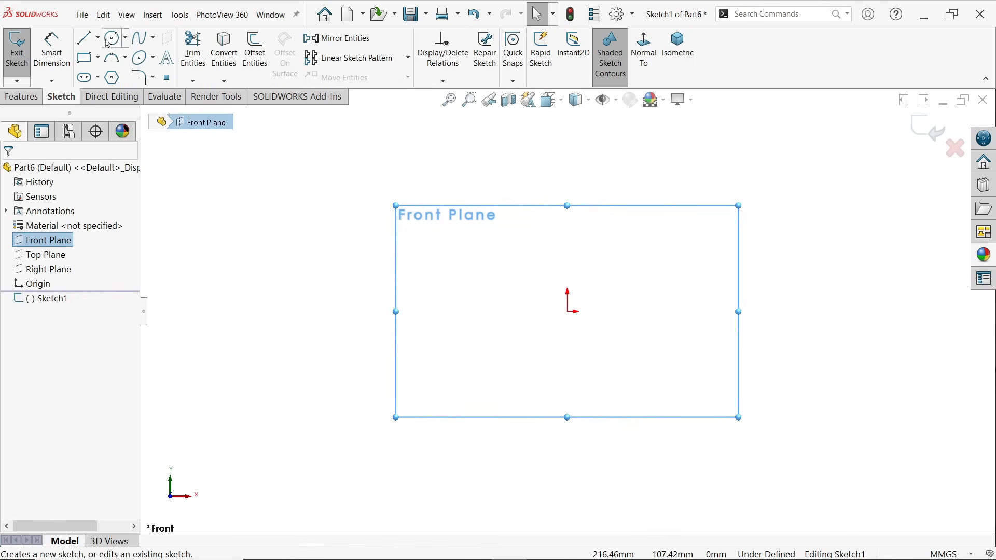
# Sketch a closed line profile with a horizontal base through the origin, a flange at each end, sloped sides and a top edge about 62 mm long
pyautogui.click(85, 45)
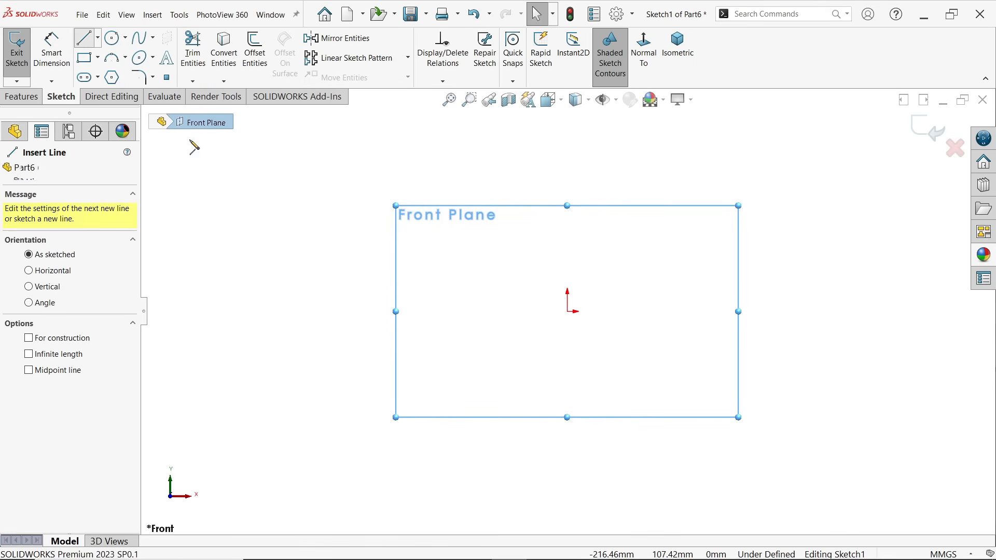
pyautogui.click(405, 312)
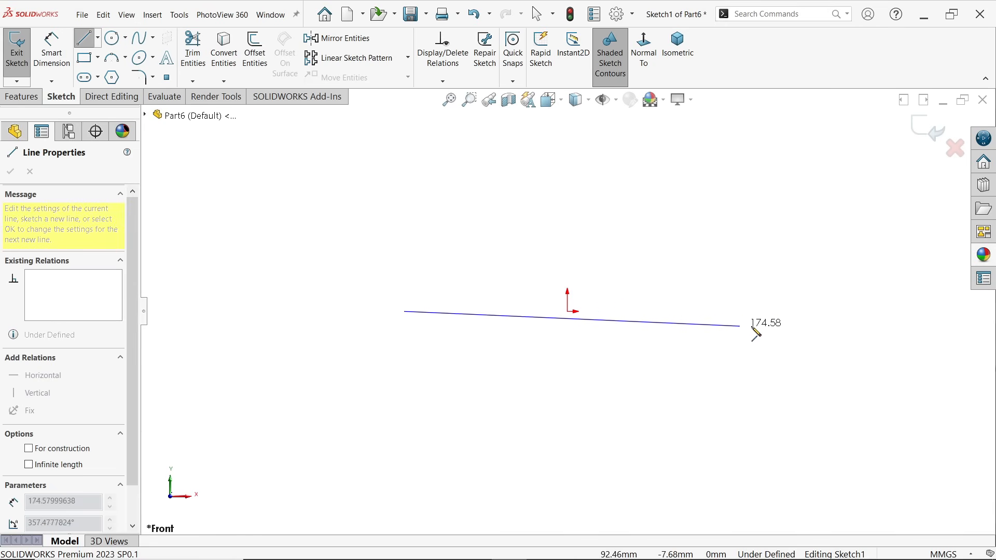
pyautogui.click(767, 312)
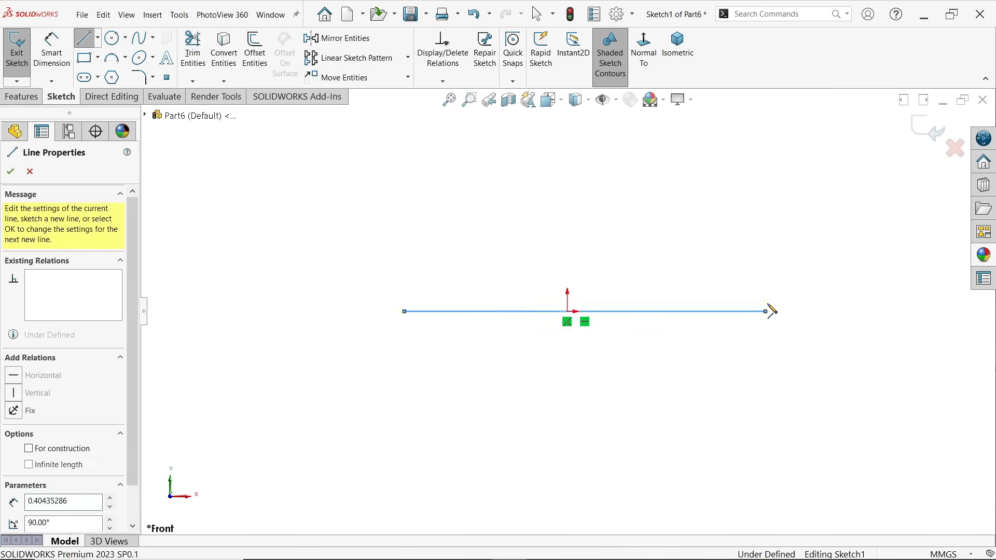
pyautogui.click(766, 282)
pyautogui.click(714, 282)
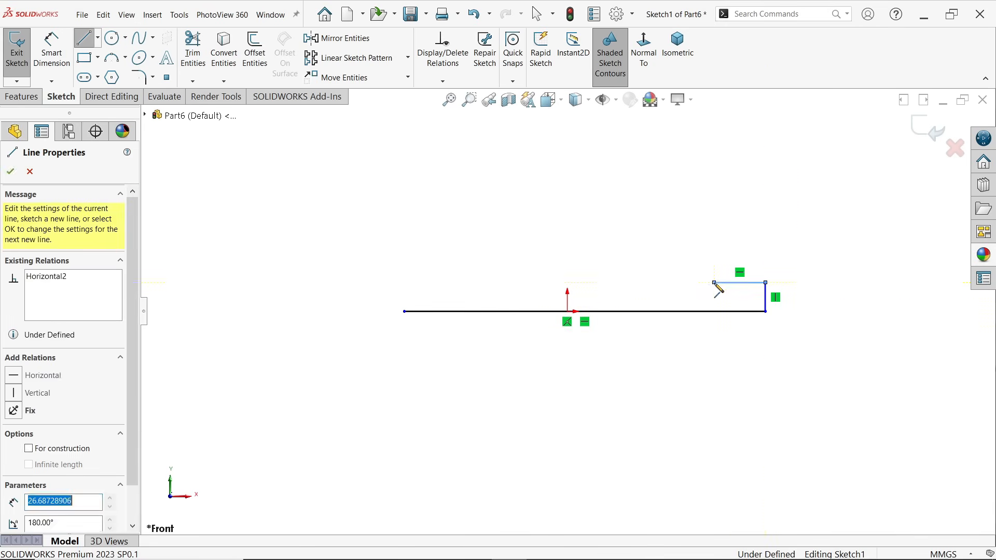
pyautogui.click(651, 177)
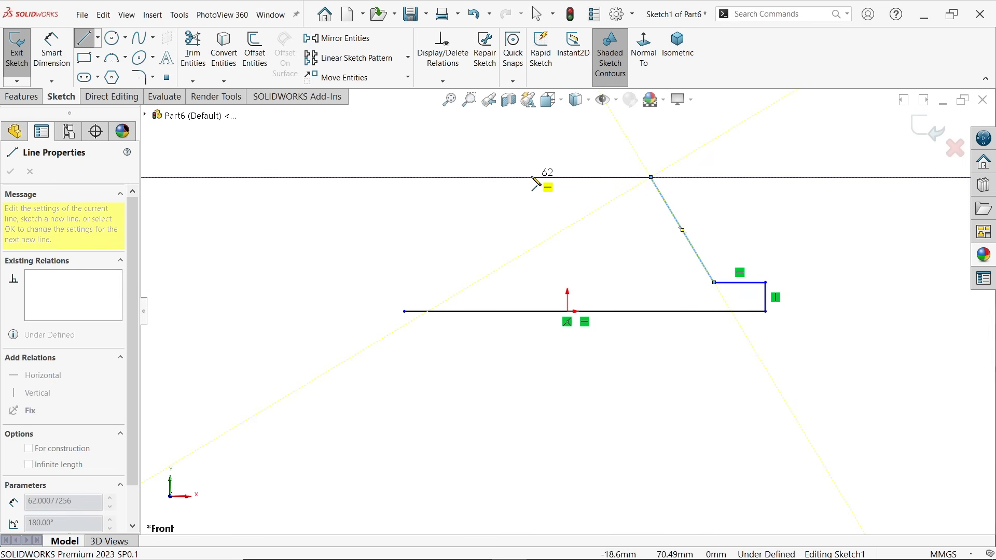
pyautogui.click(532, 177)
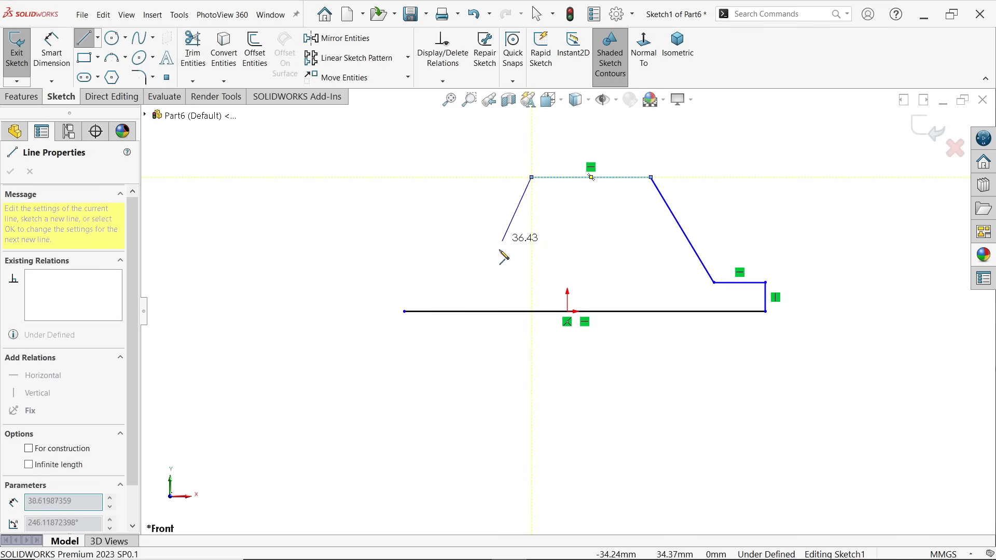
pyautogui.click(482, 271)
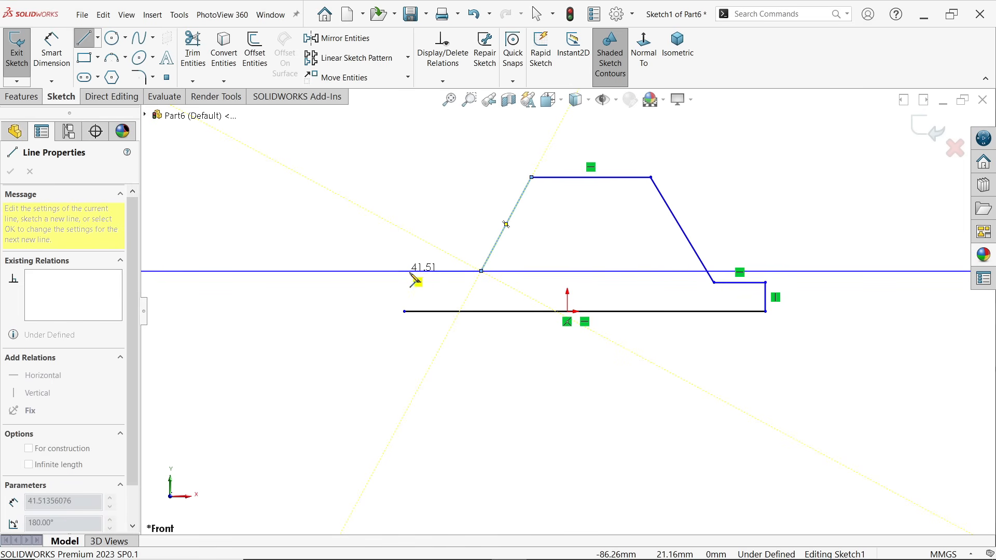
pyautogui.click(404, 270)
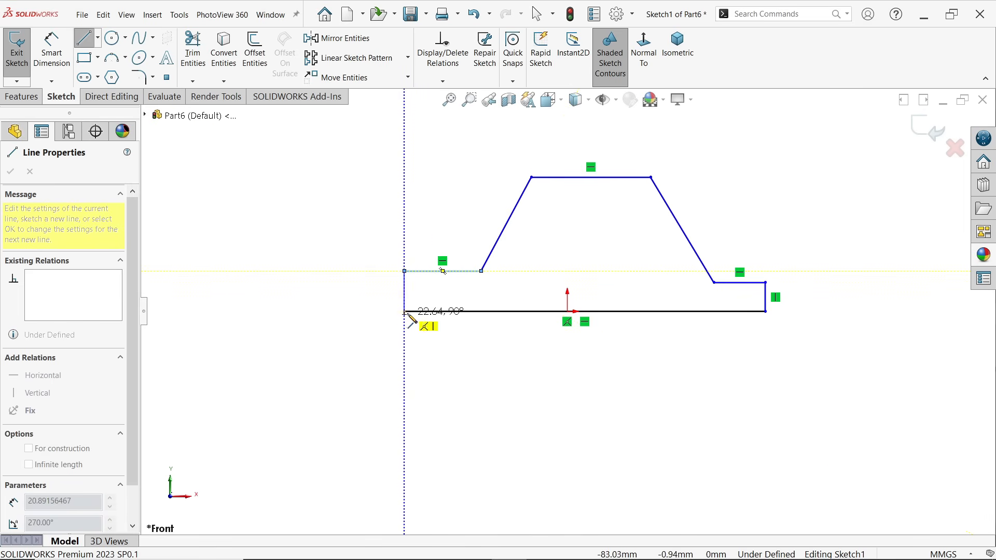
pyautogui.click(404, 311)
pyautogui.press('Escape')
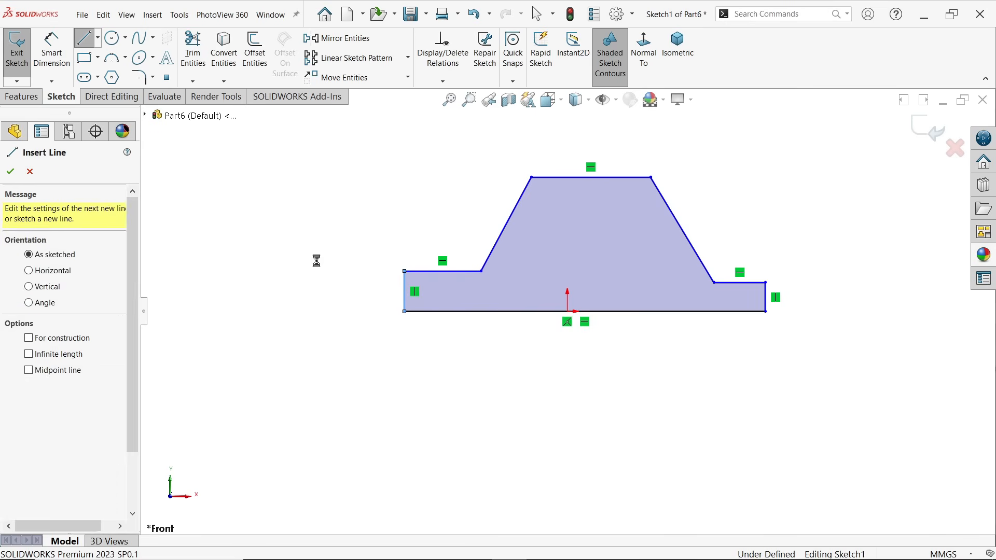
pyautogui.press('Escape')
# Add a midpoint relation between the profile's base line and the origin
pyautogui.scroll(-4, 682, 230)
pyautogui.scroll(2, 556, 298)
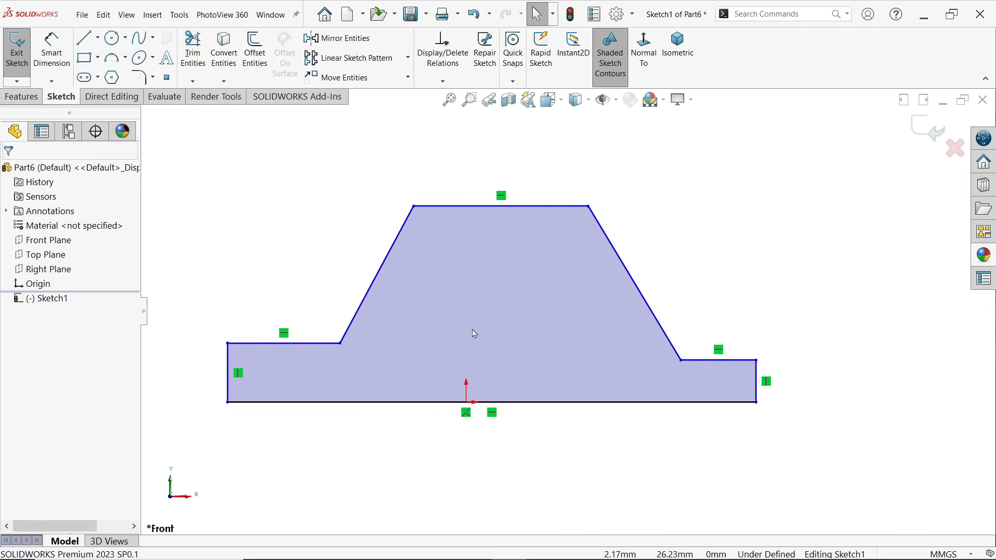
pyautogui.scroll(-2, 471, 337)
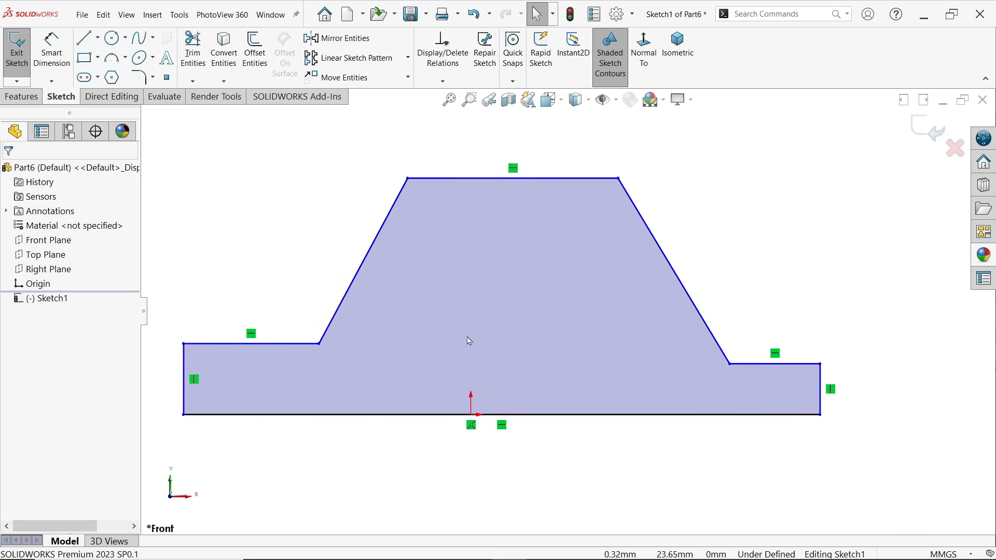
pyautogui.click(473, 416)
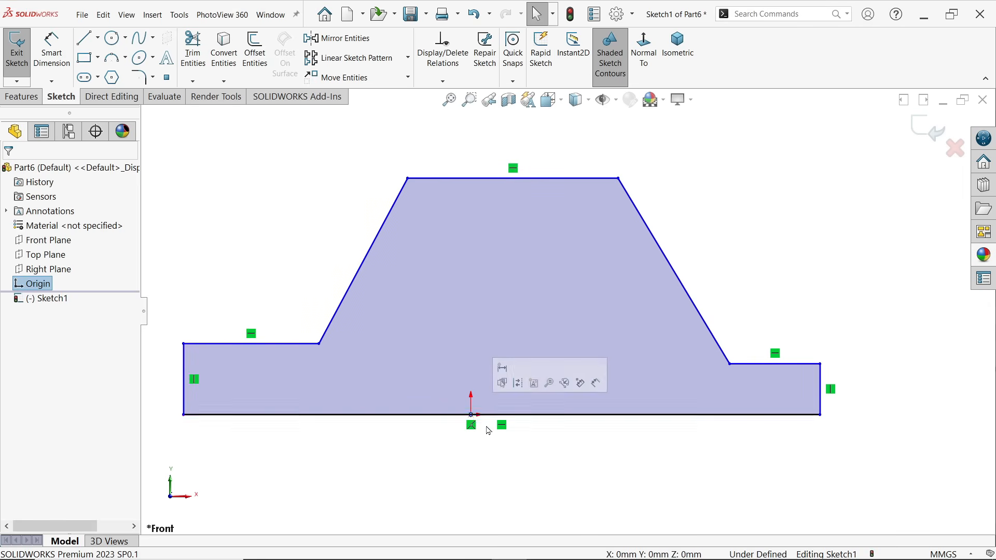
pyautogui.click(546, 418)
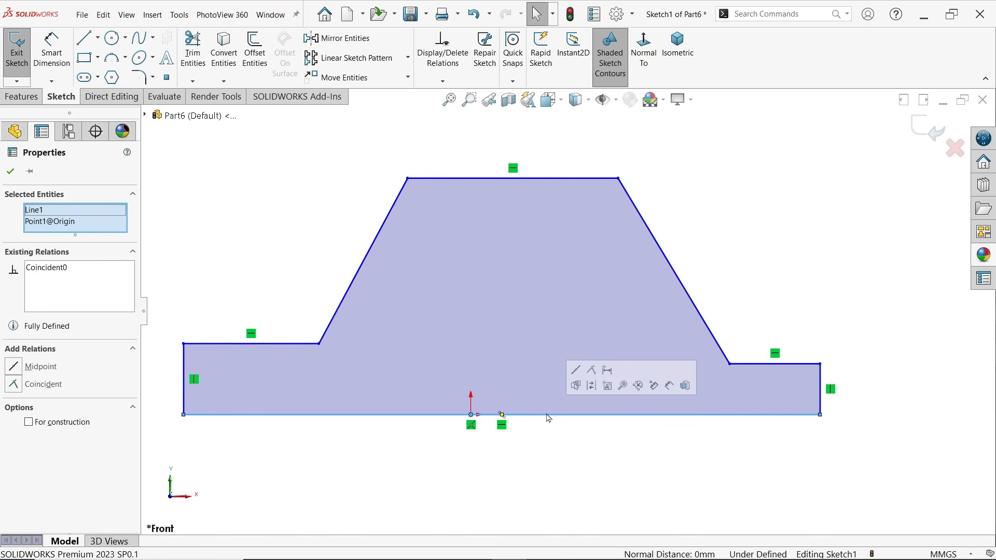
pyautogui.click(577, 377)
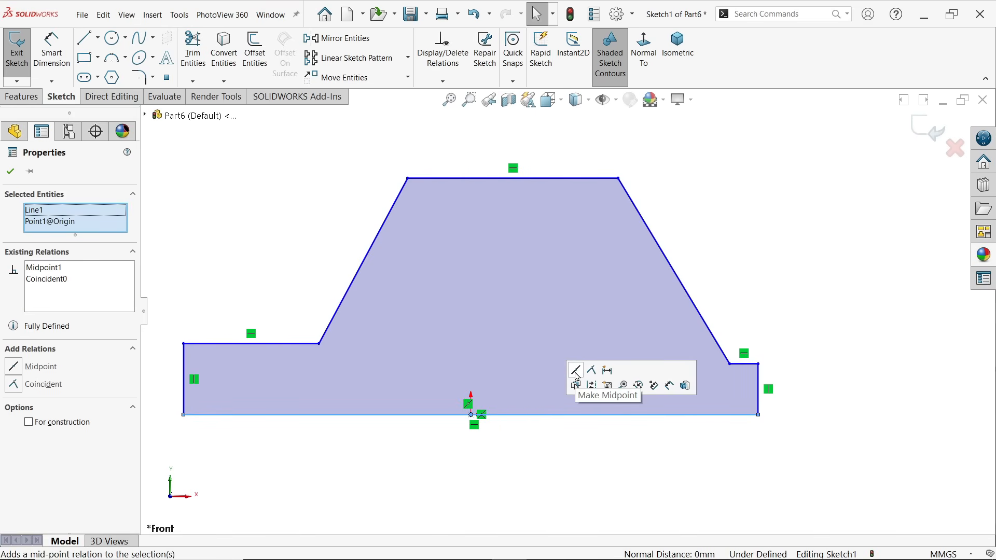
# Make the top edges of the two end flanges equal in length and collinear
pyautogui.click(750, 369)
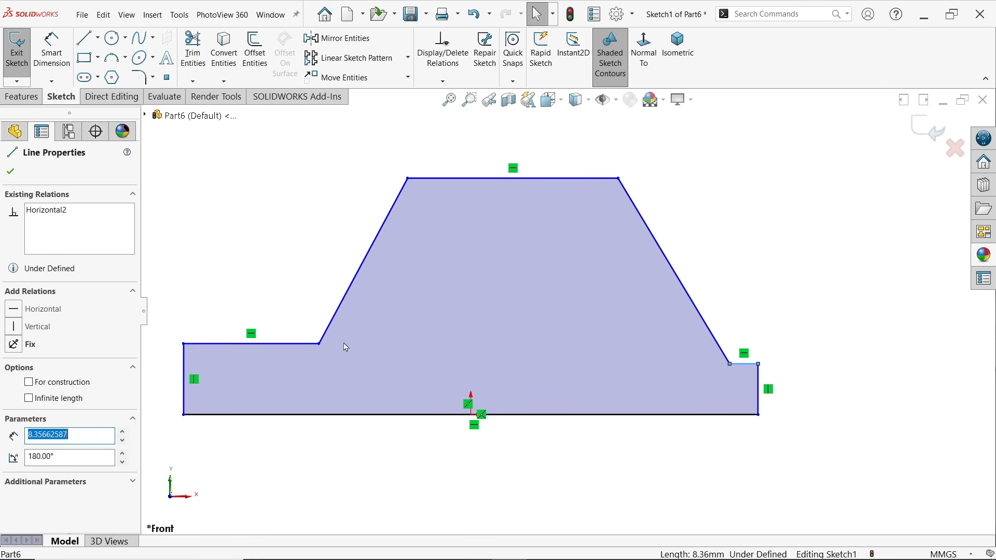
pyautogui.keyDown('ctrl'); pyautogui.click(301, 344); pyautogui.keyUp('ctrl')
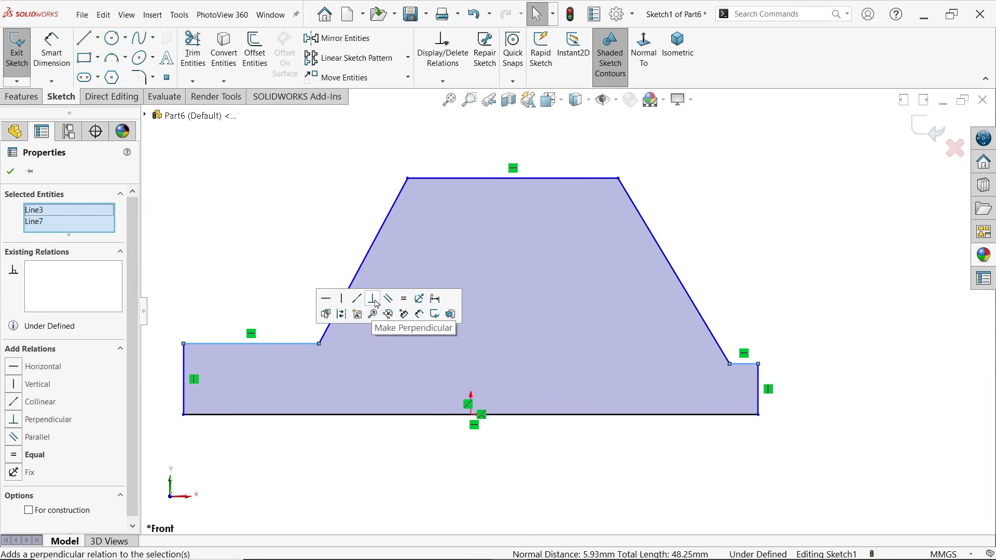
pyautogui.click(404, 302)
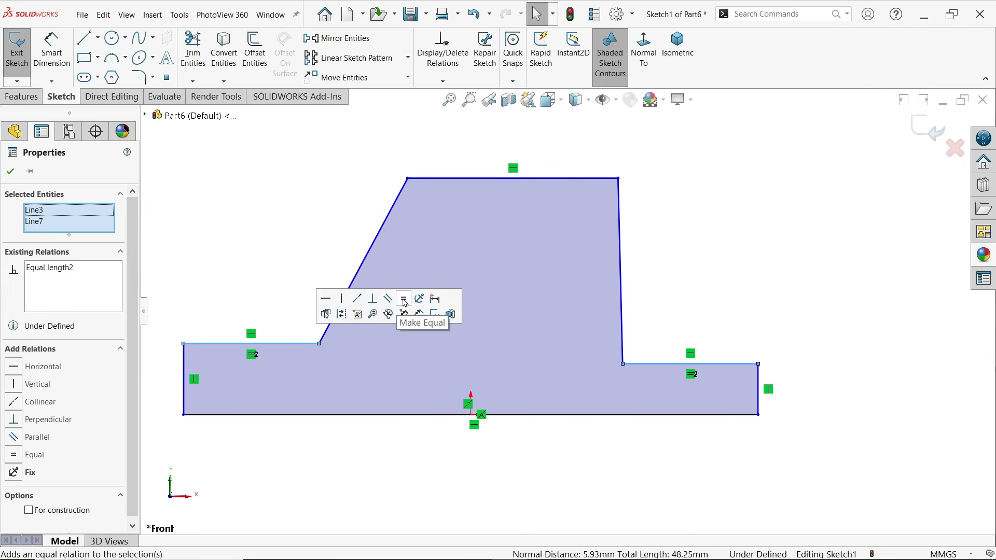
pyautogui.click(357, 301)
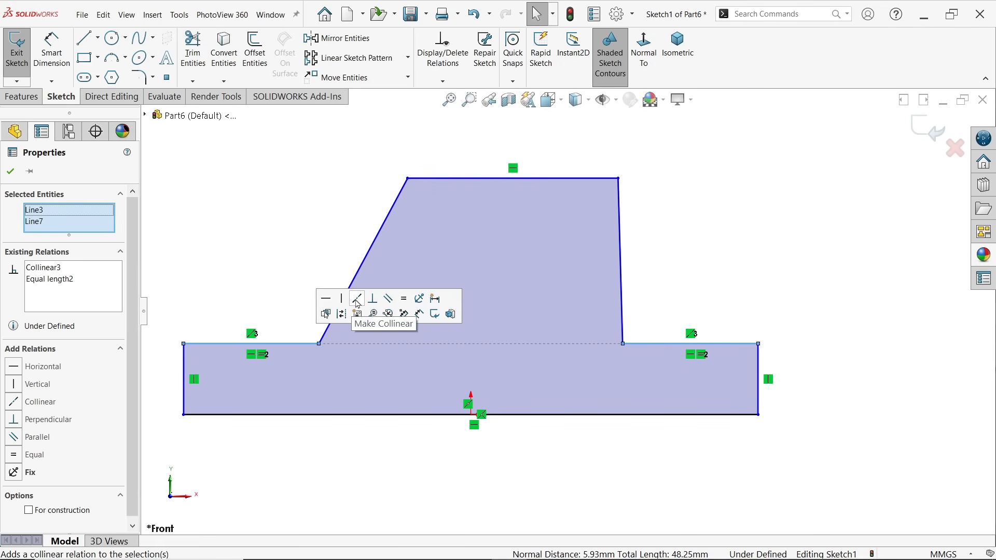
pyautogui.click(12, 172)
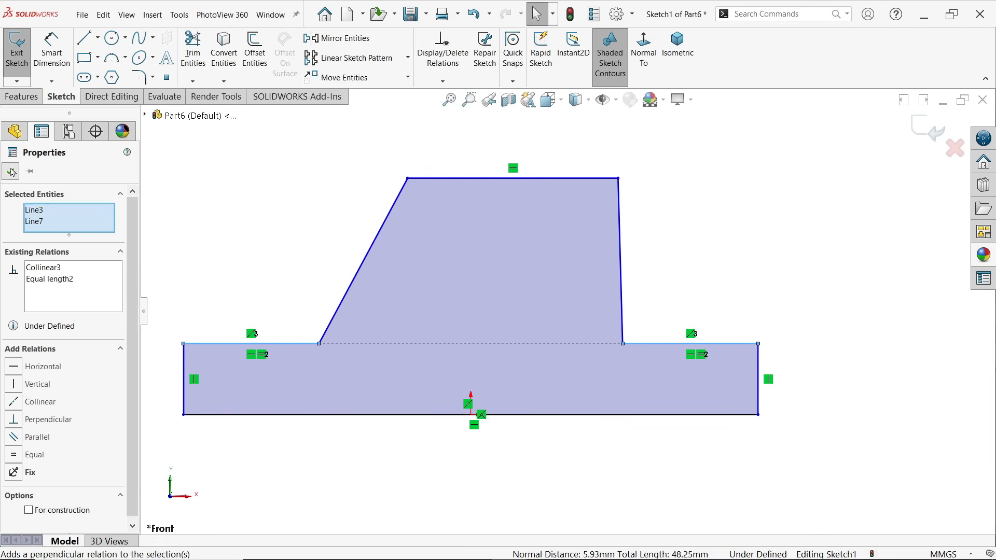
# Add a vertical relation between the midpoint of the profile's top edge and the origin
pyautogui.click(514, 179)
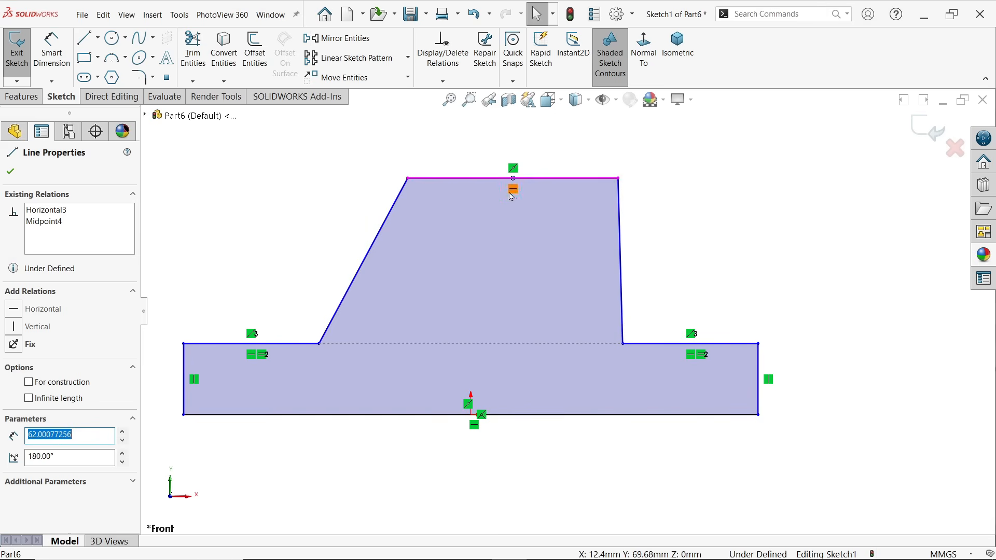
pyautogui.keyDown('ctrl'); pyautogui.click(471, 415); pyautogui.keyUp('ctrl')
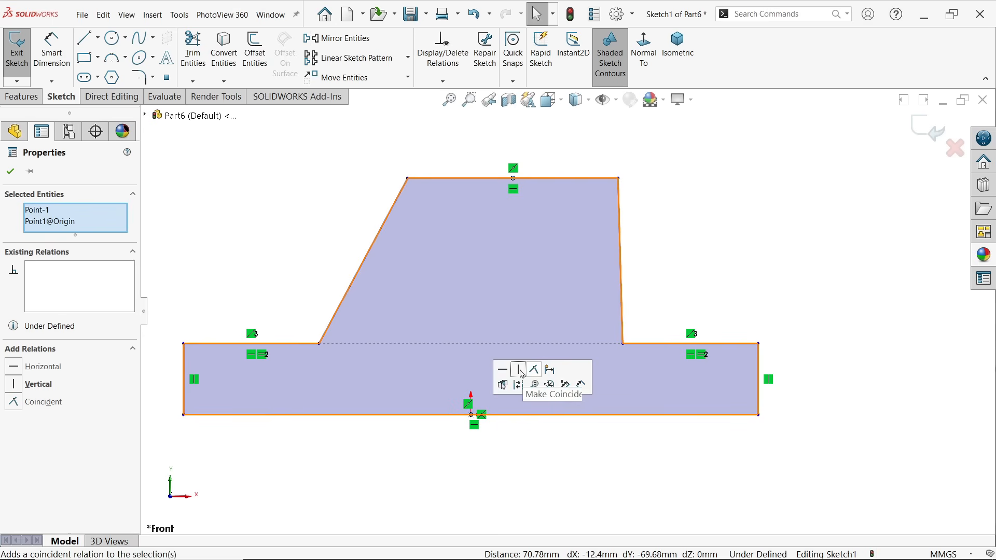
pyautogui.click(519, 371)
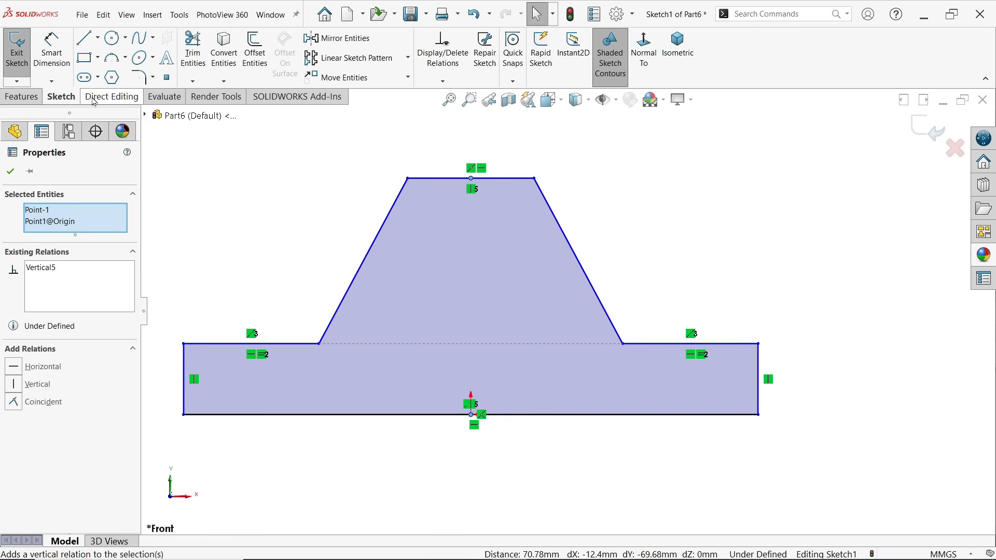
# Dimension the profile's base line to 140 mm with Smart Dimension
pyautogui.click(52, 52)
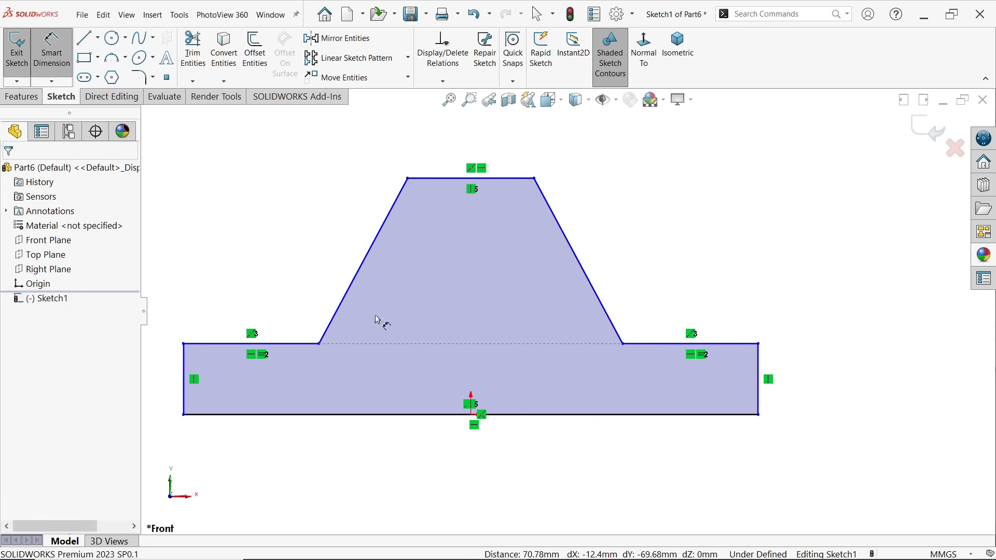
pyautogui.click(539, 417)
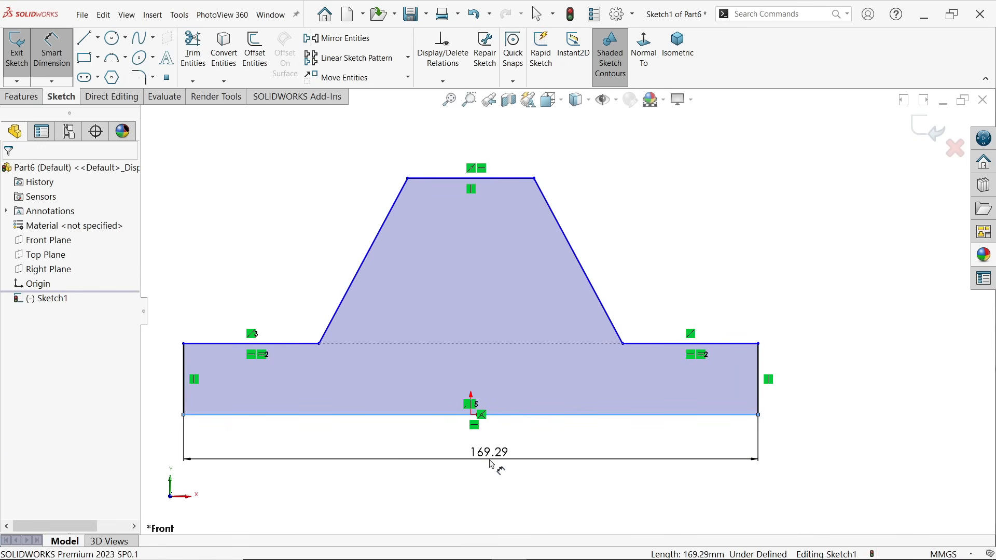
pyautogui.click(493, 462)
pyautogui.write('140')
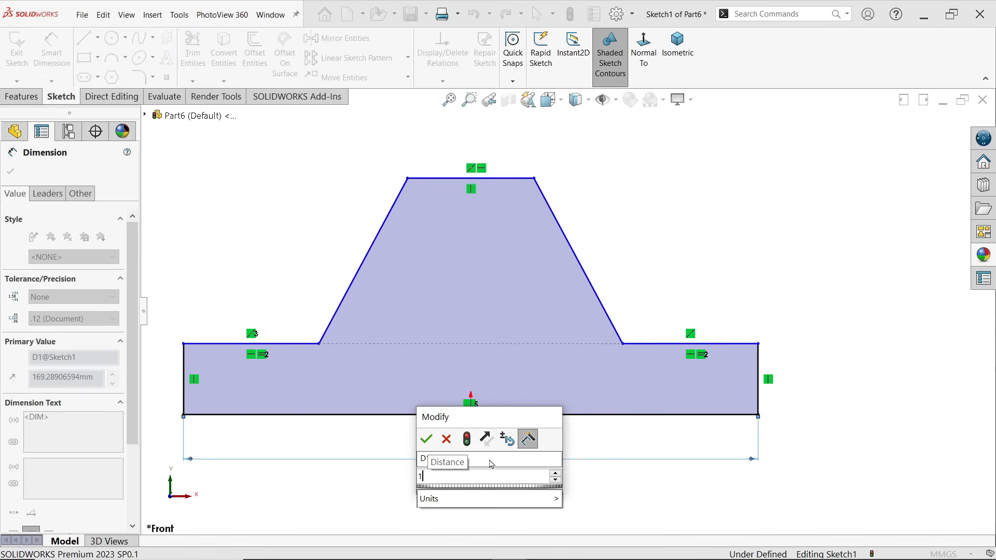
pyautogui.click(426, 440)
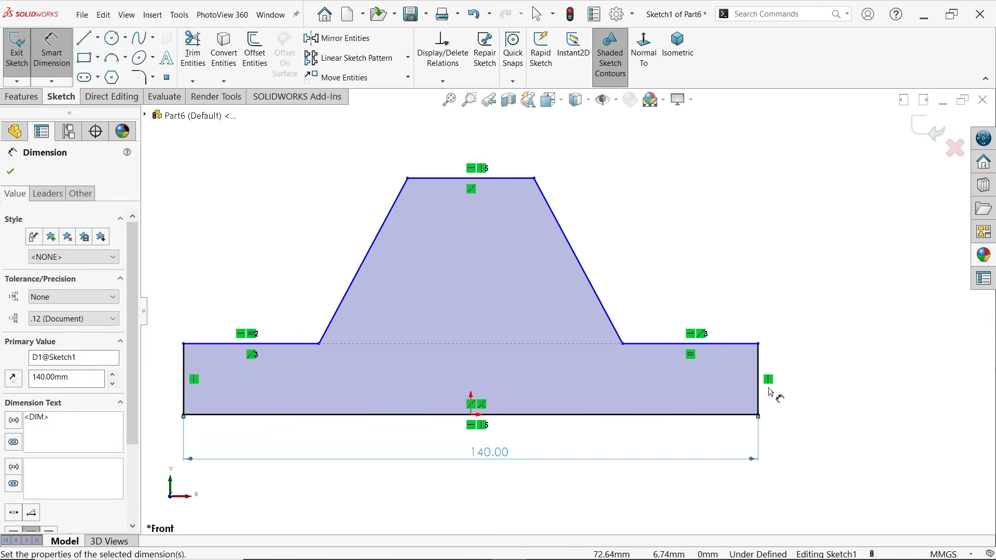
# Dimension the right end flange's vertical edge to 7 mm
pyautogui.click(759, 383)
pyautogui.click(803, 386)
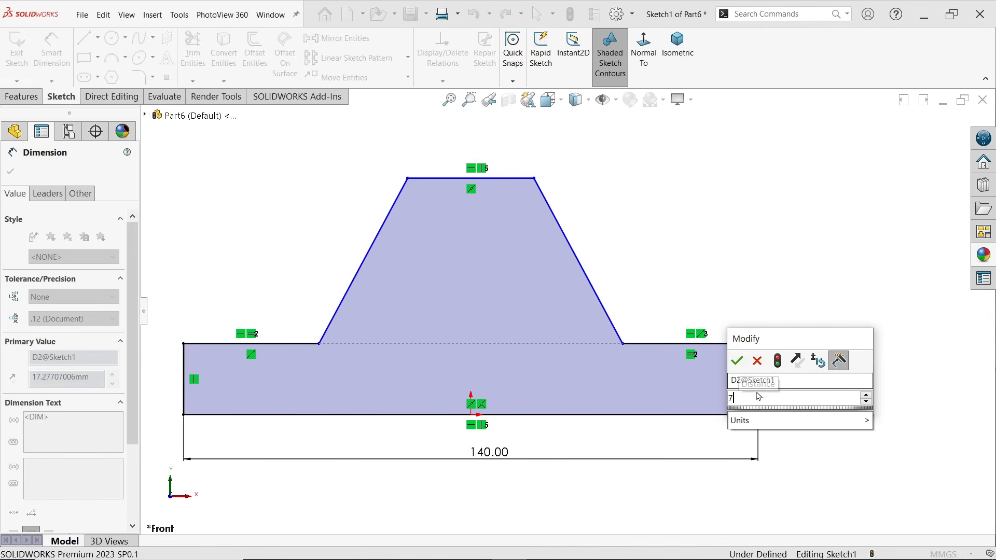
pyautogui.write('7')
pyautogui.click(737, 359)
# Dimension the horizontal distance between the lower ends of the two slanted edges to 100 mm
pyautogui.scroll(2, 597, 311)
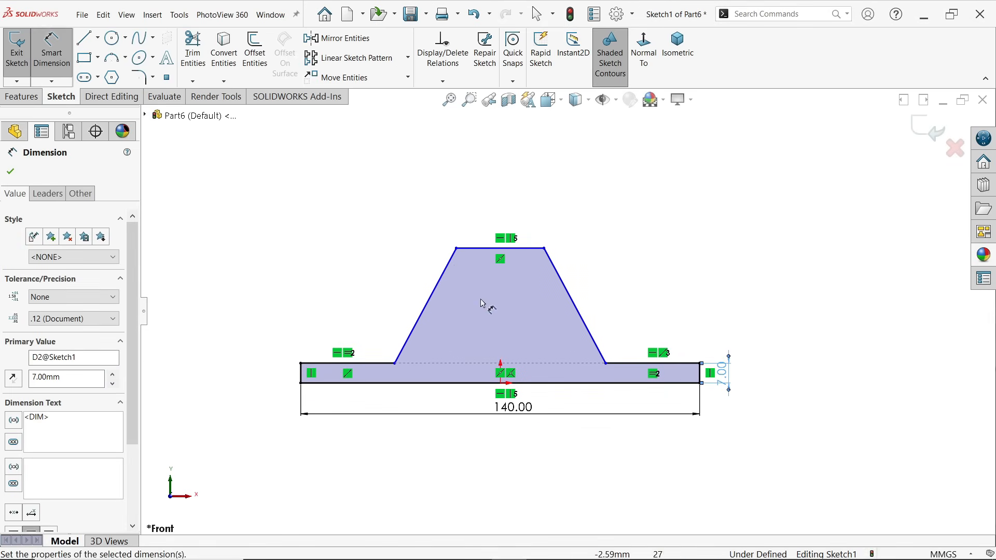
pyautogui.scroll(-1, 456, 272)
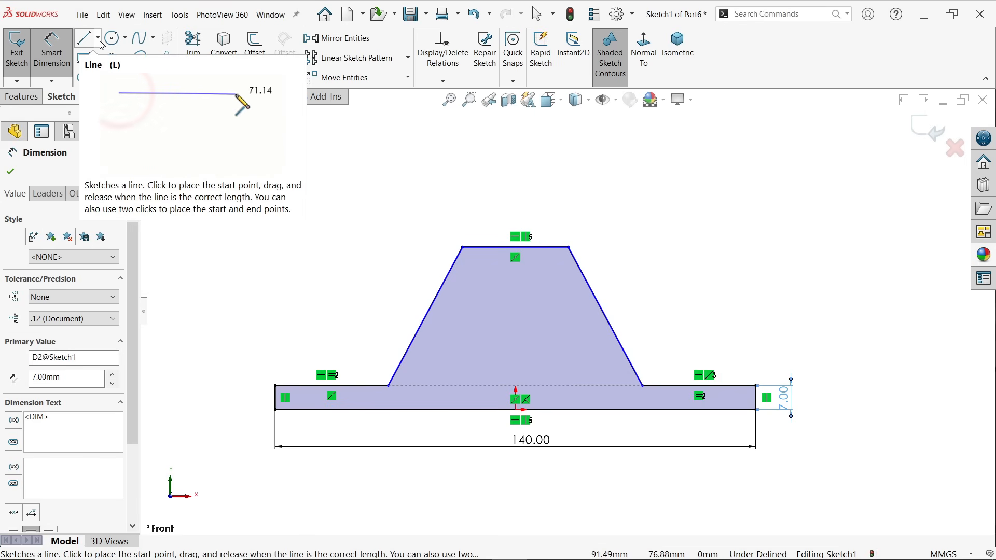
pyautogui.click(389, 388)
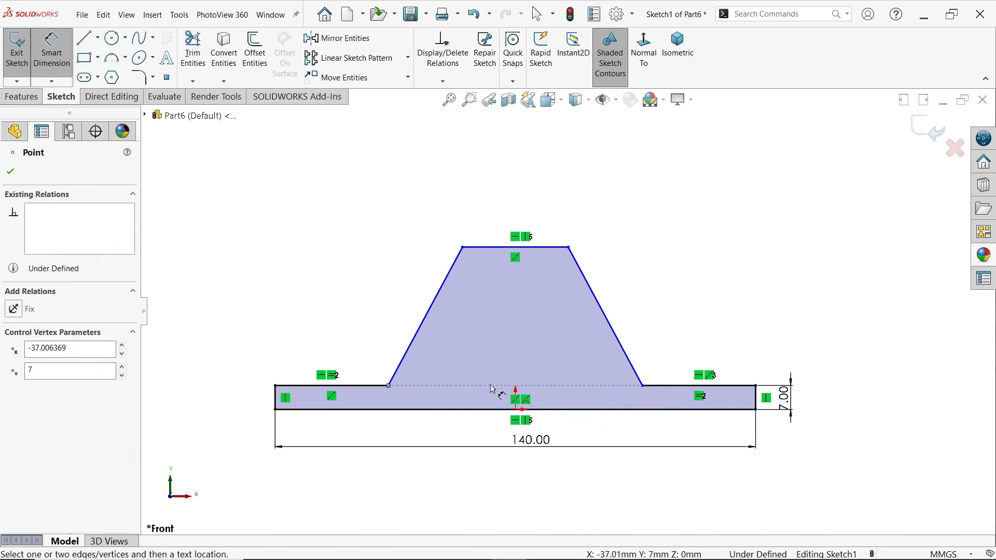
pyautogui.click(644, 389)
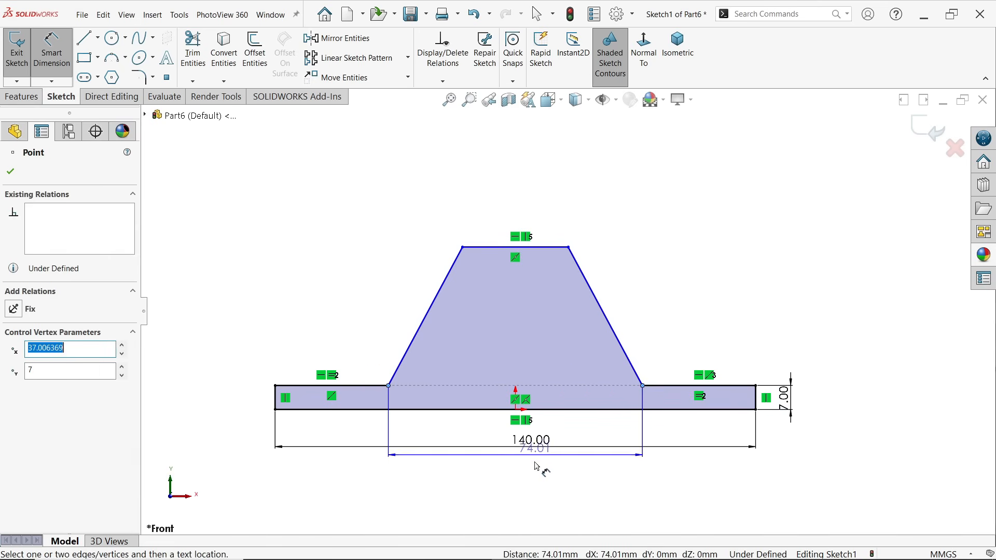
pyautogui.click(519, 129)
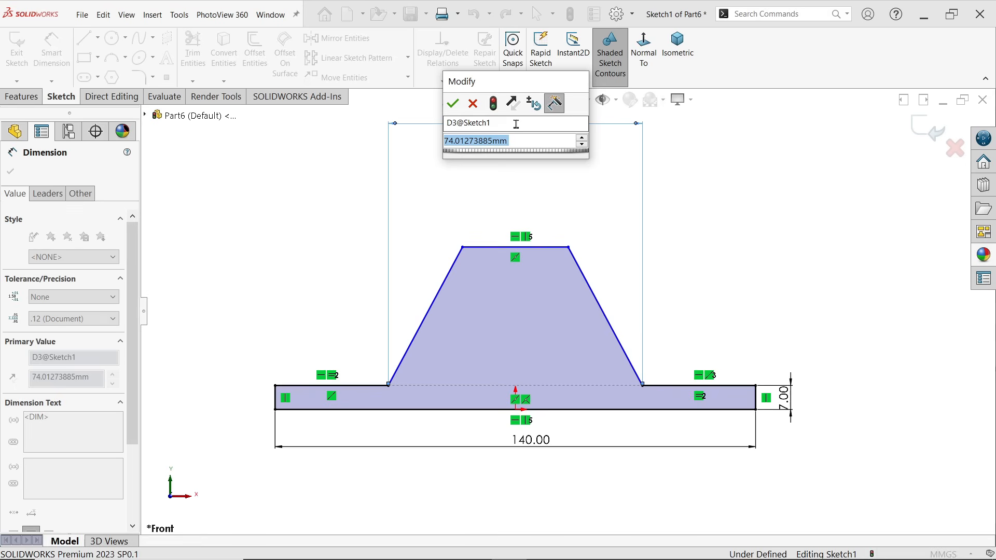
pyautogui.write('100')
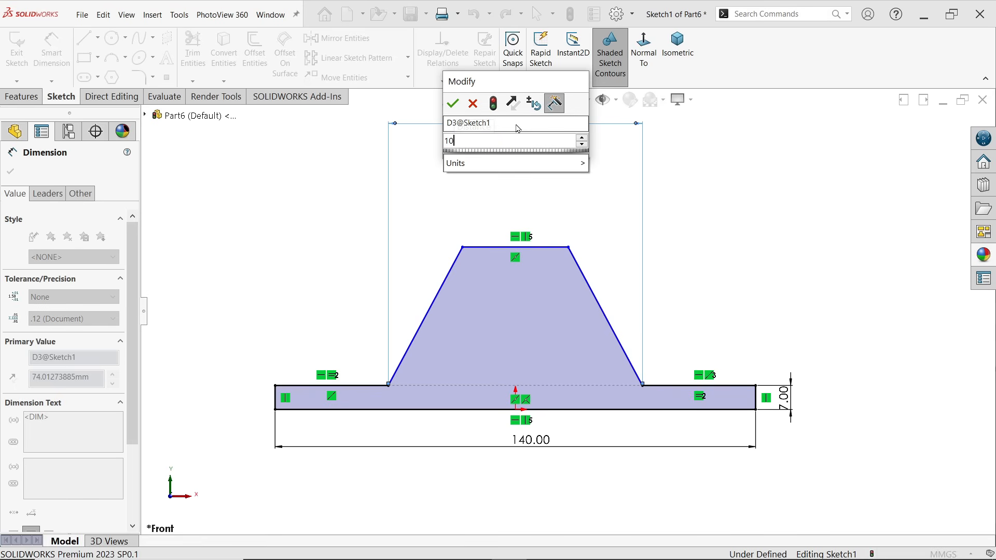
pyautogui.click(454, 104)
# Consult the exercise drawing, and sketch a centerline about 32 mm long from the profile's upper-left corner, sloping up toward the middle
pyautogui.hotkey('alt', 'Tab')
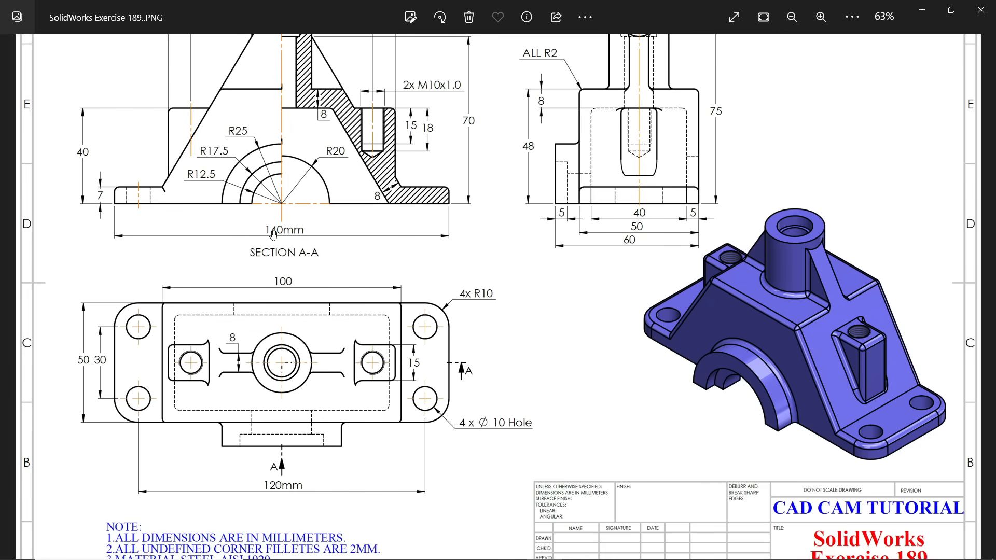
pyautogui.moveTo(274, 234); pyautogui.dragTo(266, 277)
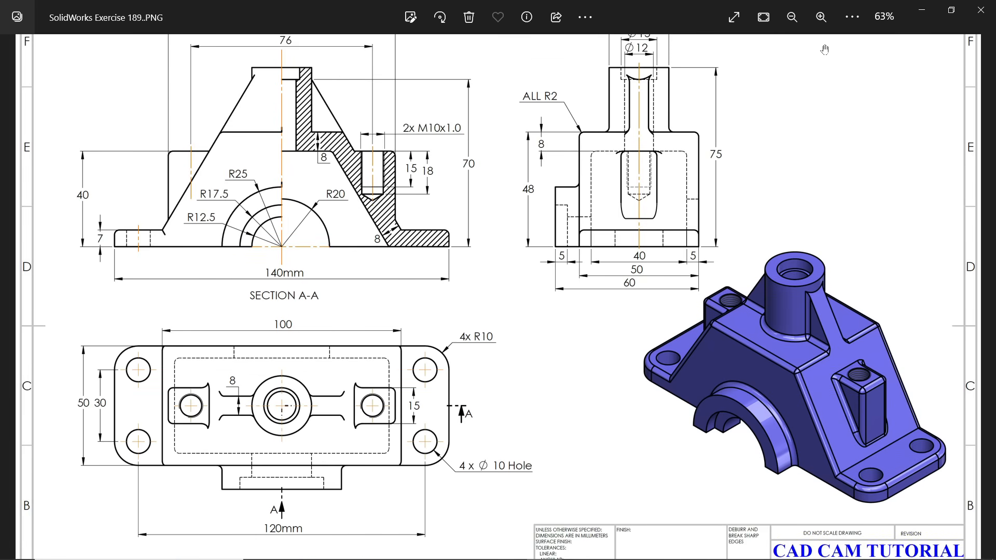
pyautogui.click(922, 9)
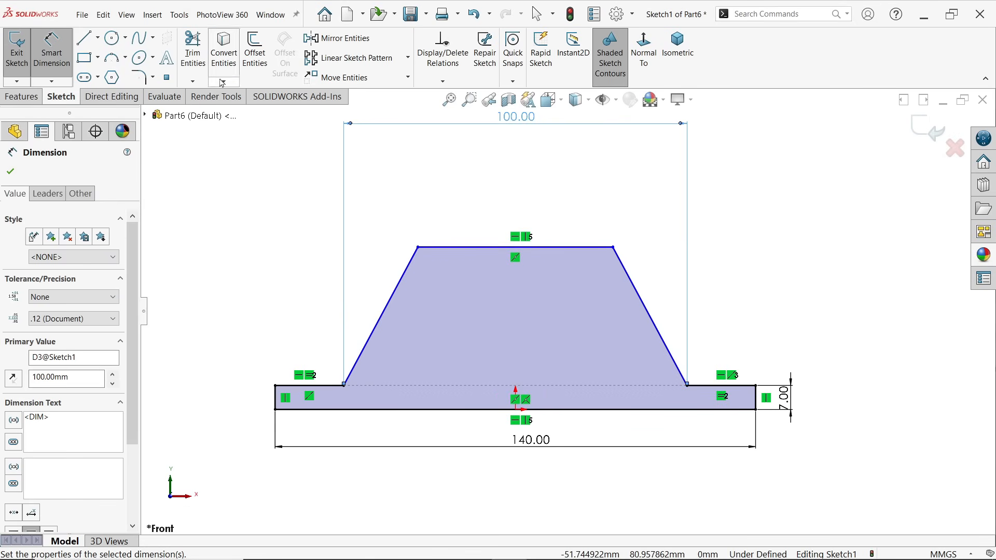
pyautogui.click(98, 38)
pyautogui.click(106, 70)
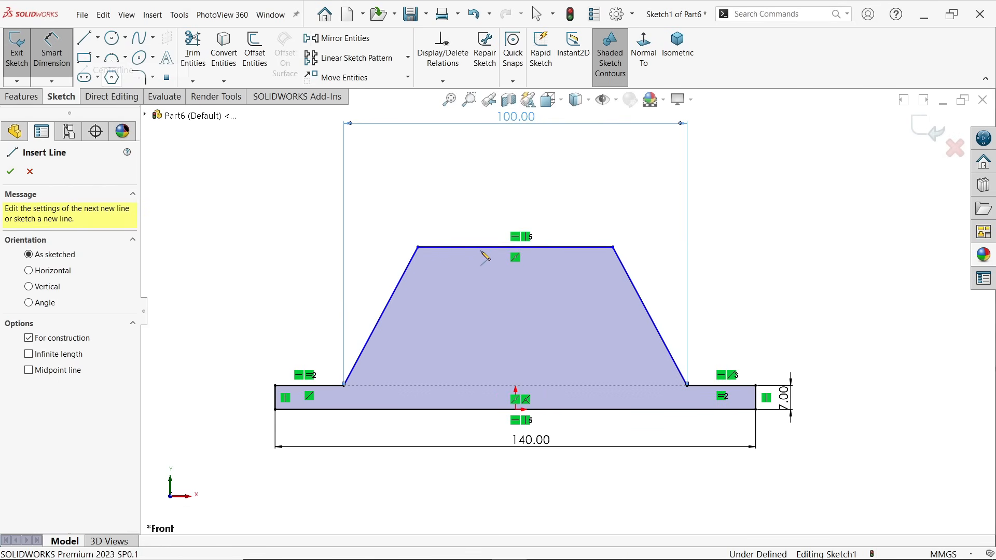
pyautogui.scroll(3, 551, 233)
pyautogui.scroll(-2, 552, 235)
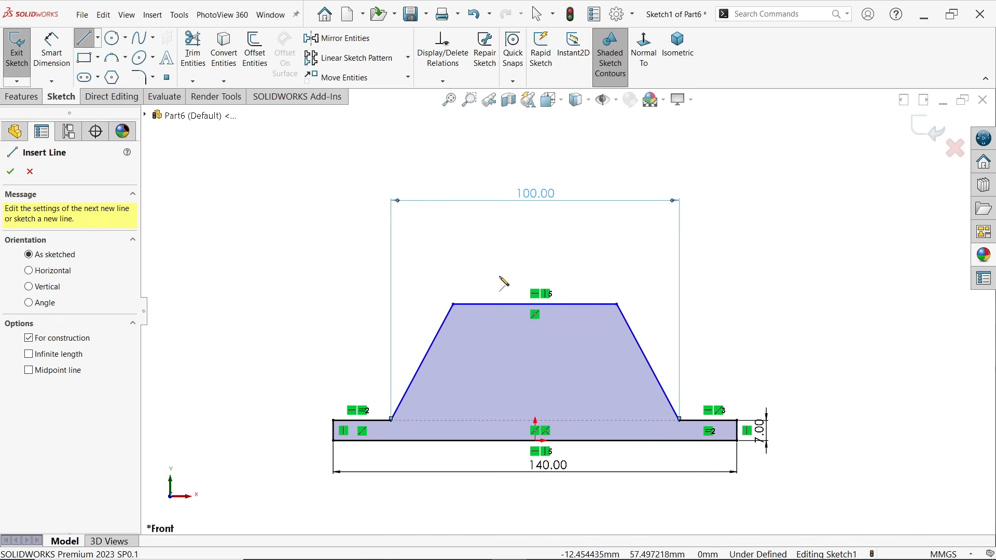
pyautogui.scroll(1, 483, 283)
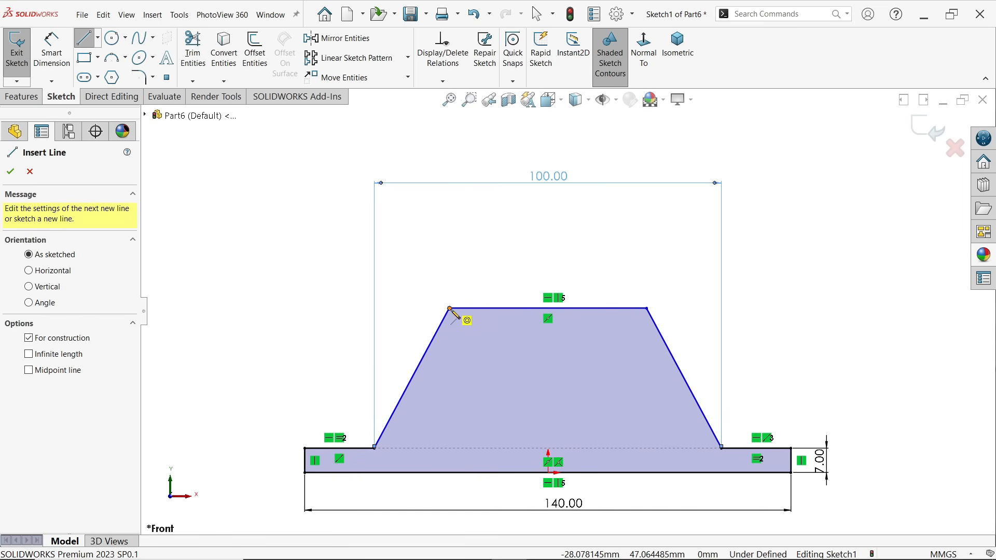
pyautogui.click(450, 309)
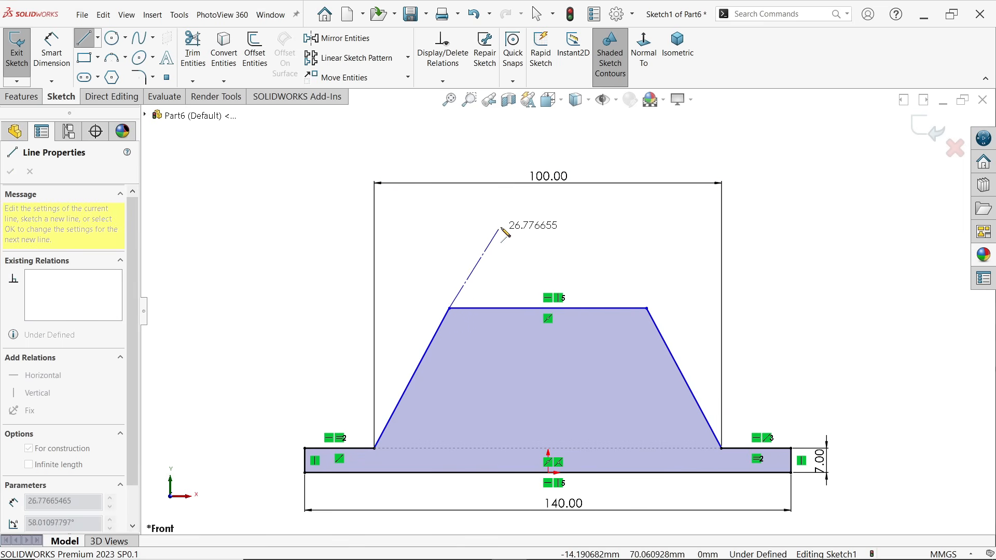
pyautogui.click(508, 214)
pyautogui.rightClick(536, 219)
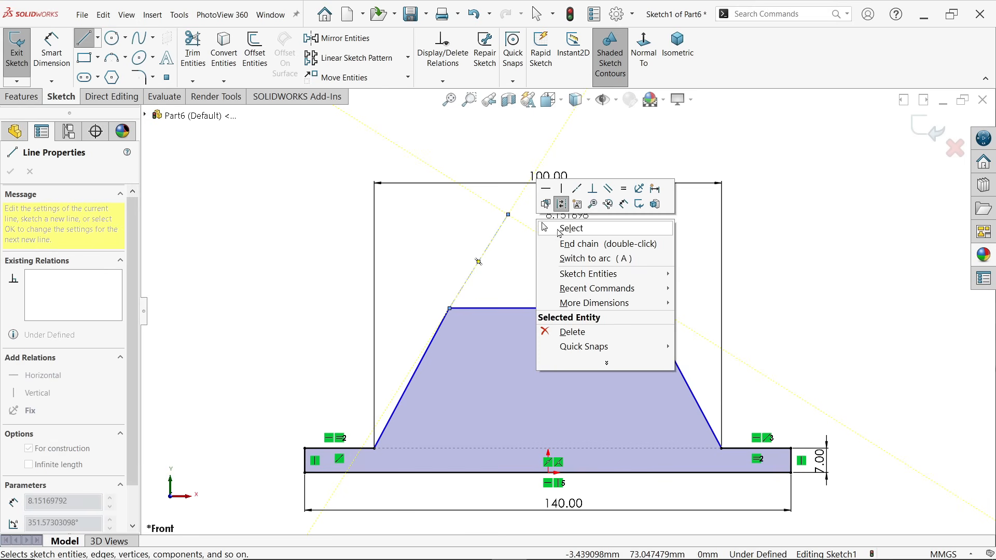
pyautogui.click(564, 230)
# Make the centerline collinear with the profile's left slanted edge
pyautogui.click(478, 261)
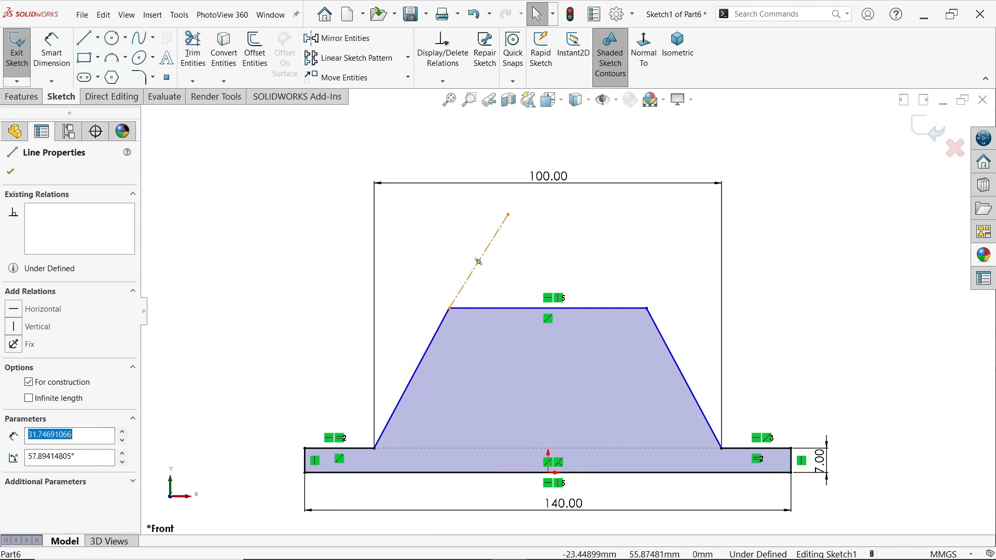
pyautogui.keyDown('ctrl'); pyautogui.click(440, 338); pyautogui.keyUp('ctrl')
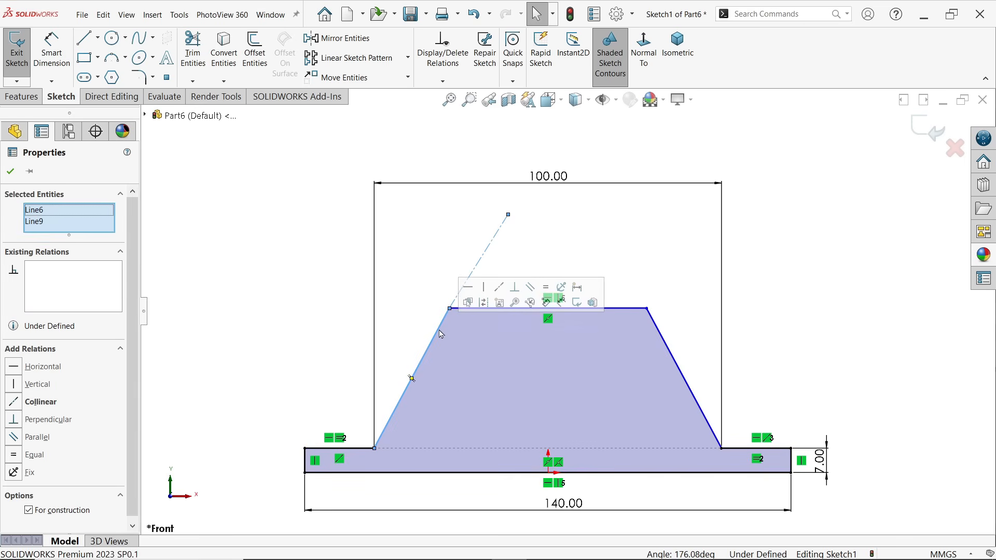
pyautogui.click(501, 287)
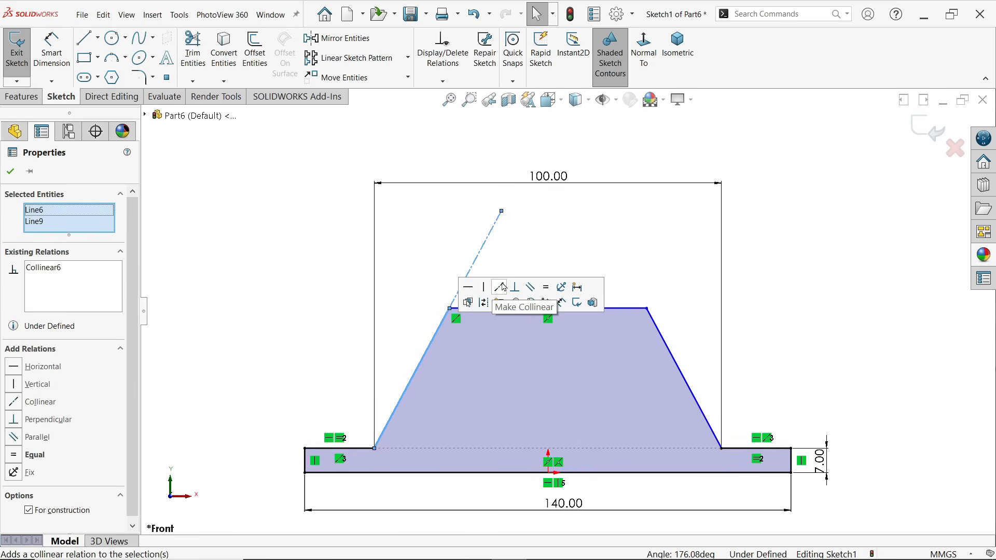
# Dimension the horizontal distance from the centerline's upper endpoint to the origin as 25/2 mm
pyautogui.click(52, 61)
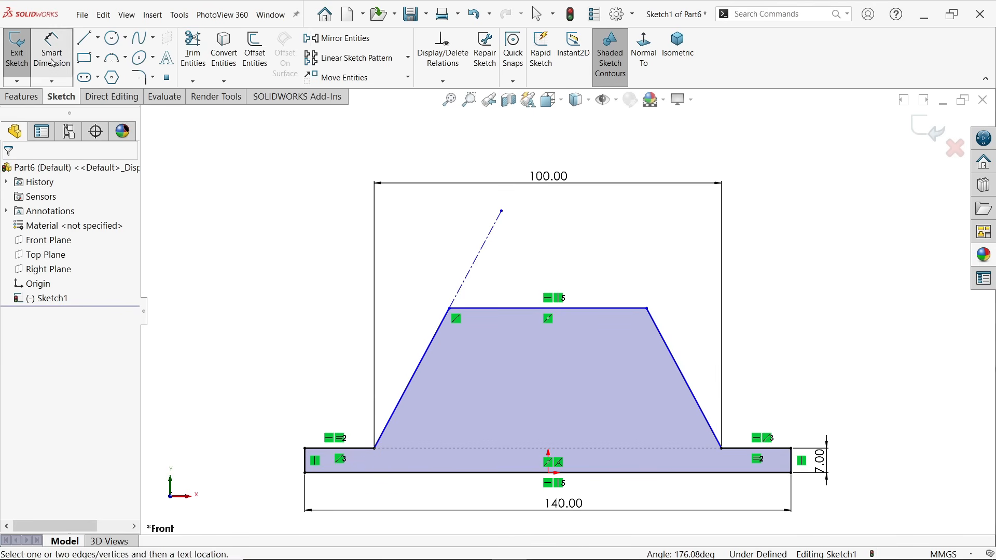
pyautogui.click(502, 212)
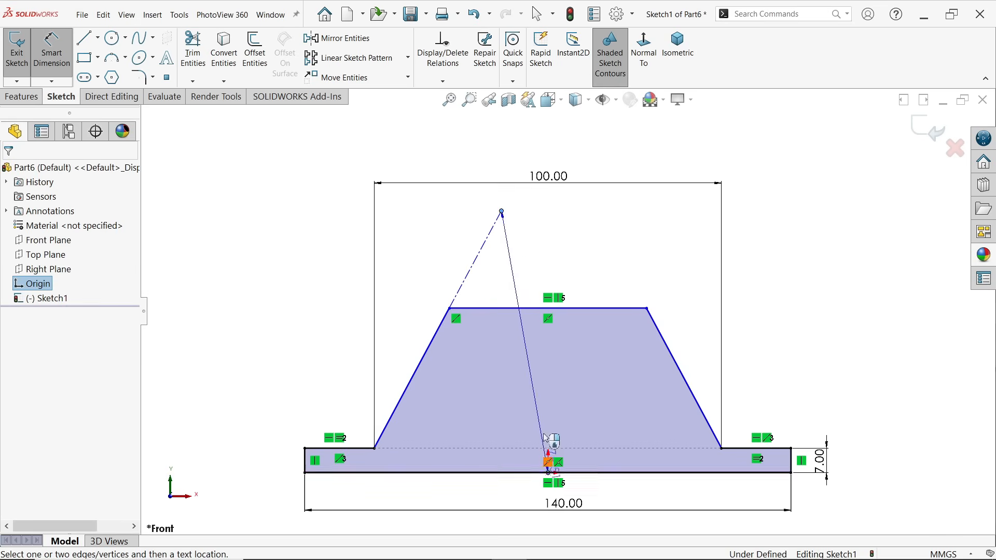
pyautogui.click(549, 462)
pyautogui.click(528, 136)
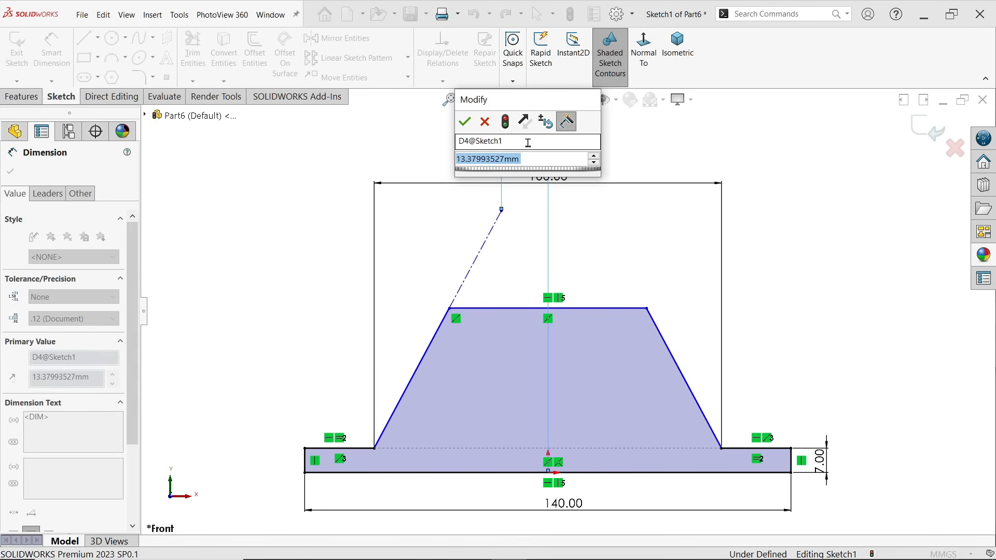
pyautogui.write('25/2')
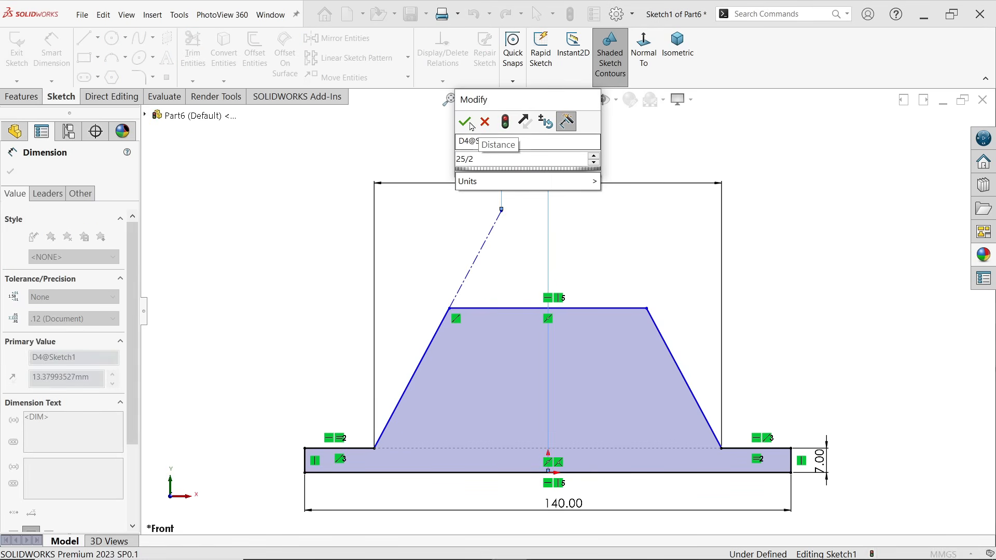
pyautogui.click(466, 122)
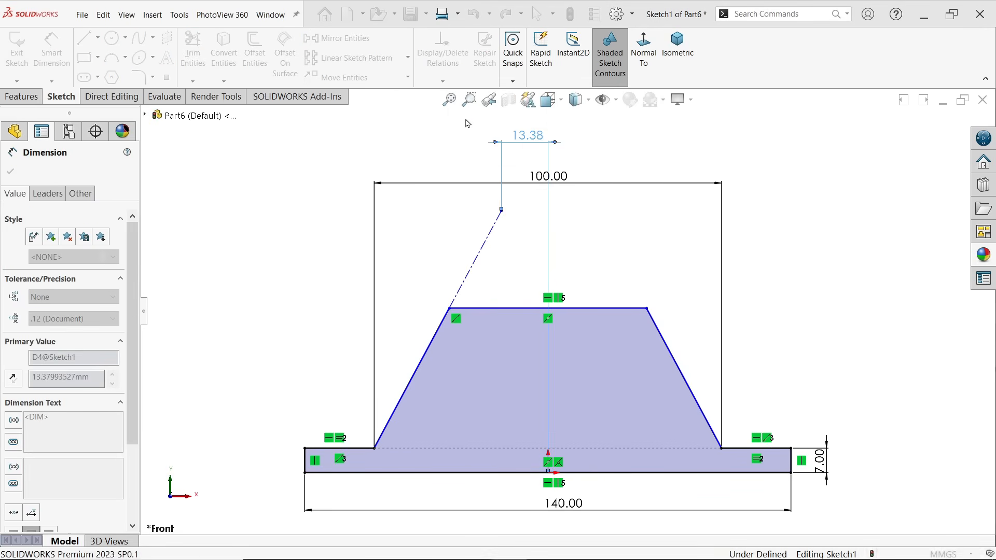
# Dimension the height of the centerline's upper endpoint above the base line to 70 mm
pyautogui.click(506, 213)
pyautogui.click(446, 473)
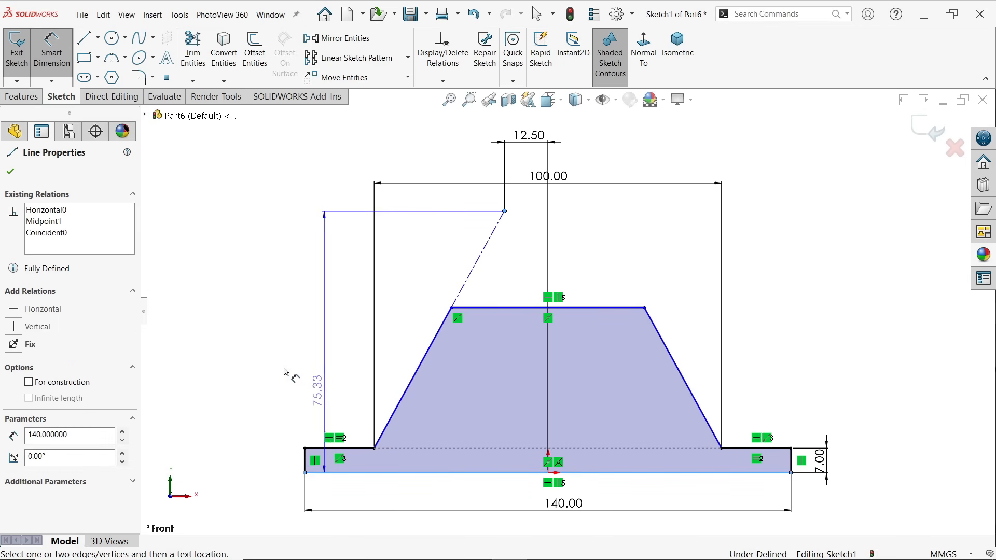
pyautogui.click(232, 339)
pyautogui.write('70')
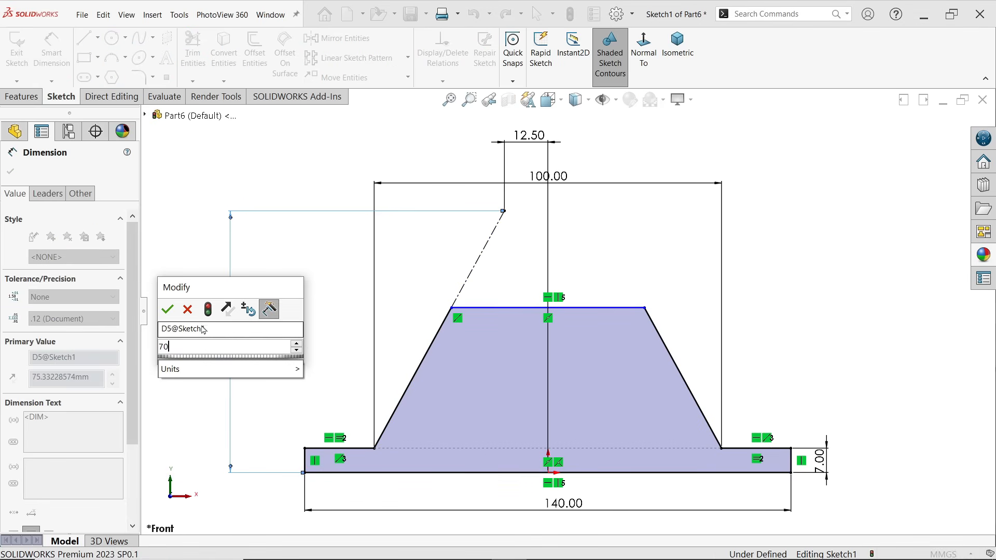
pyautogui.click(169, 311)
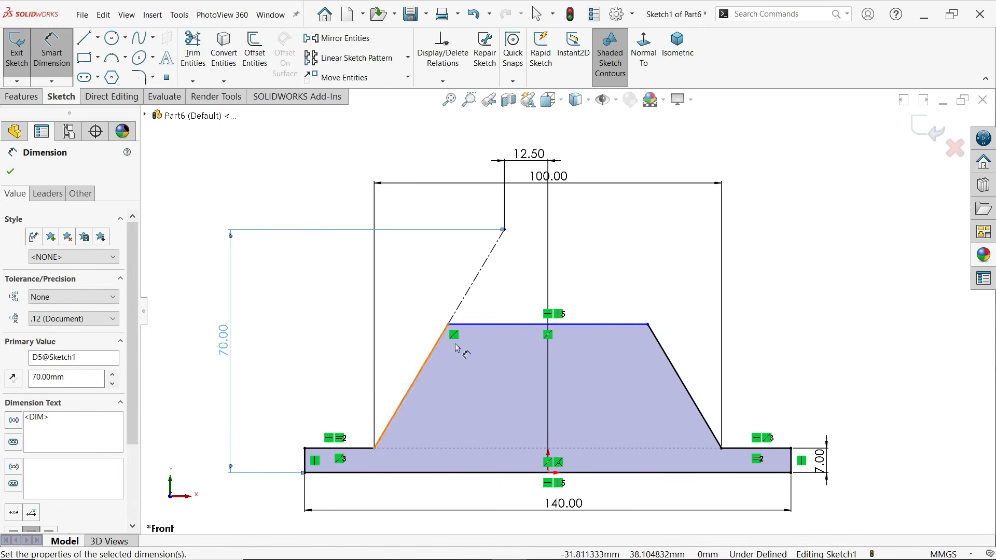
# Dimension the distance between the profile's top edge and base line to 48 mm
pyautogui.click(498, 326)
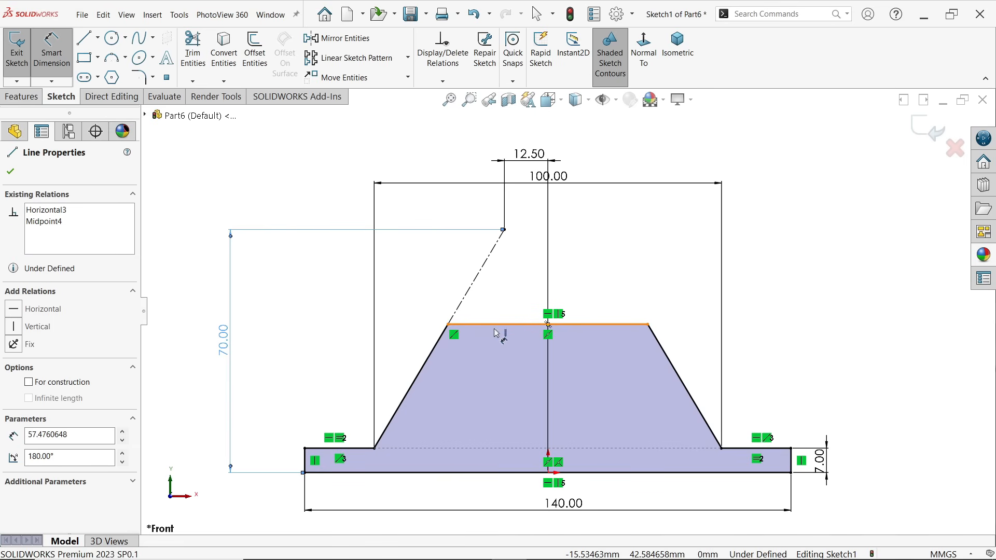
pyautogui.click(451, 473)
pyautogui.click(267, 405)
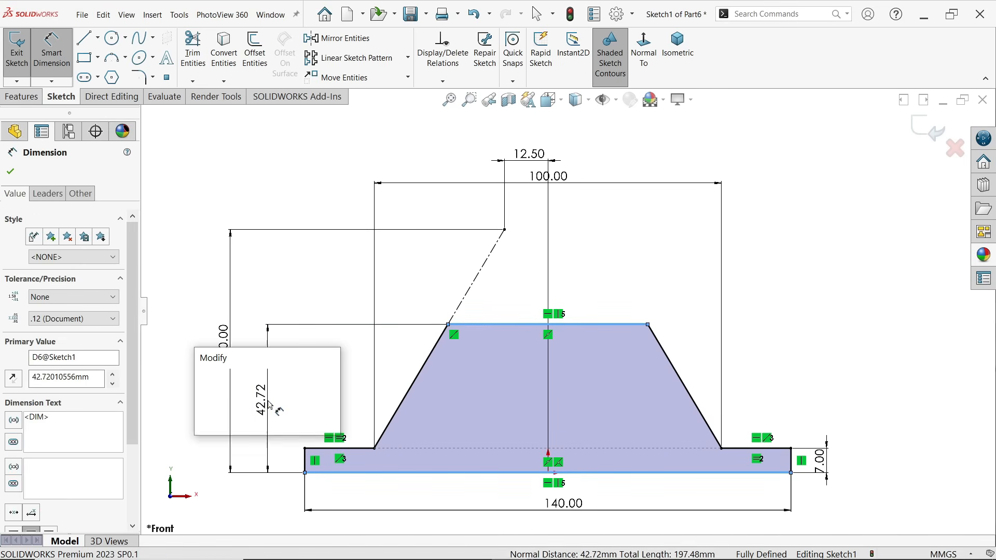
pyautogui.write('48')
pyautogui.click(204, 381)
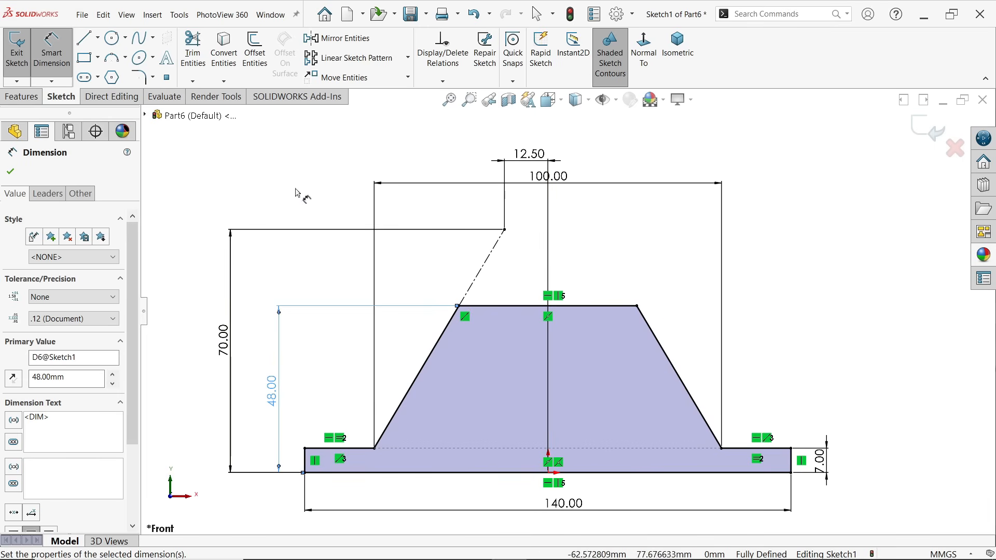
# Extrude the front profile sketch 50 mm with a Mid Plane end condition
pyautogui.click(31, 99)
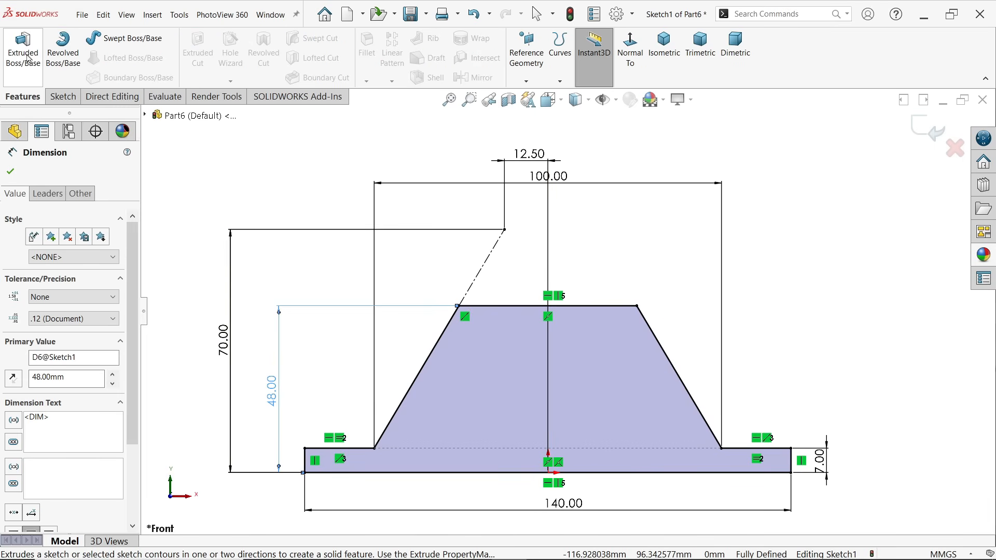
pyautogui.click(26, 57)
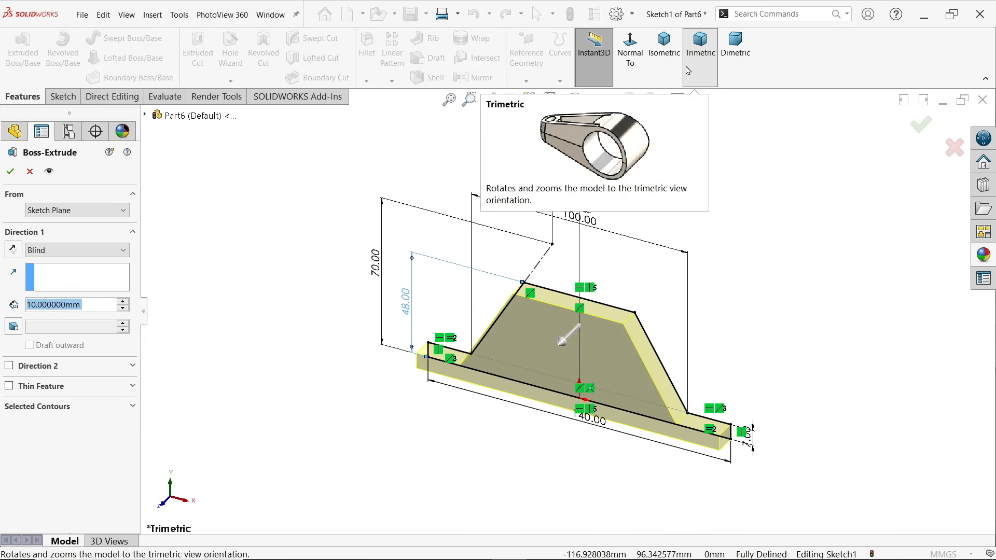
pyautogui.click(665, 46)
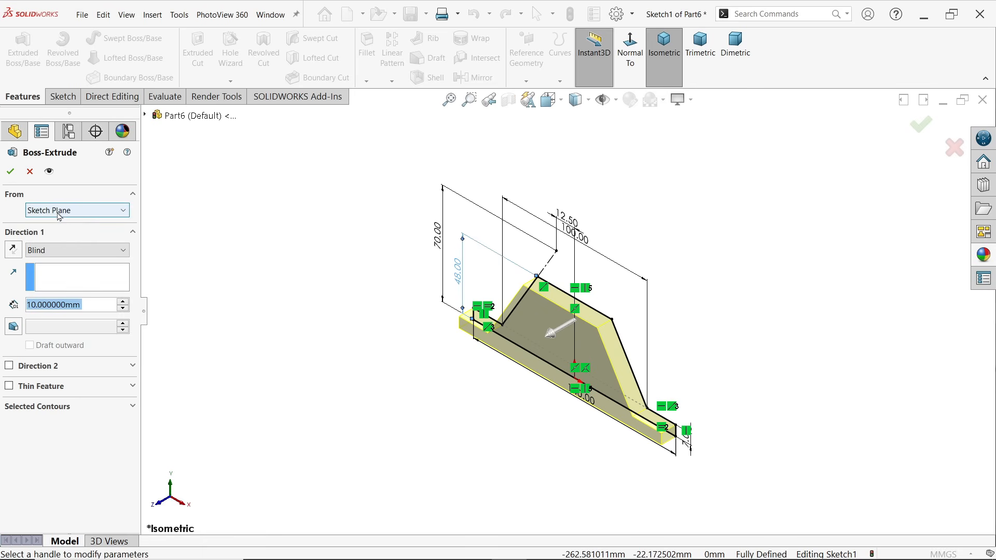
pyautogui.click(57, 251)
pyautogui.click(49, 322)
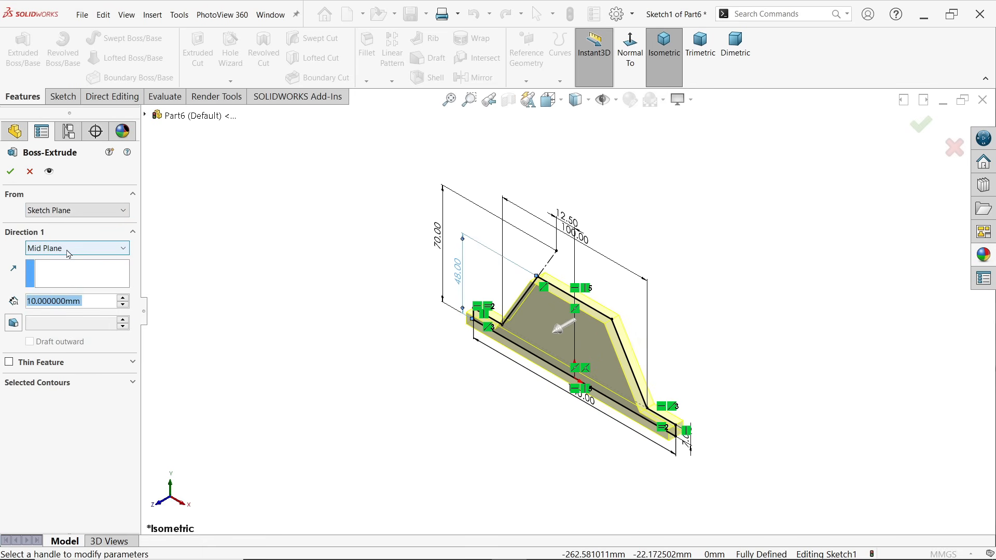
pyautogui.write('50')
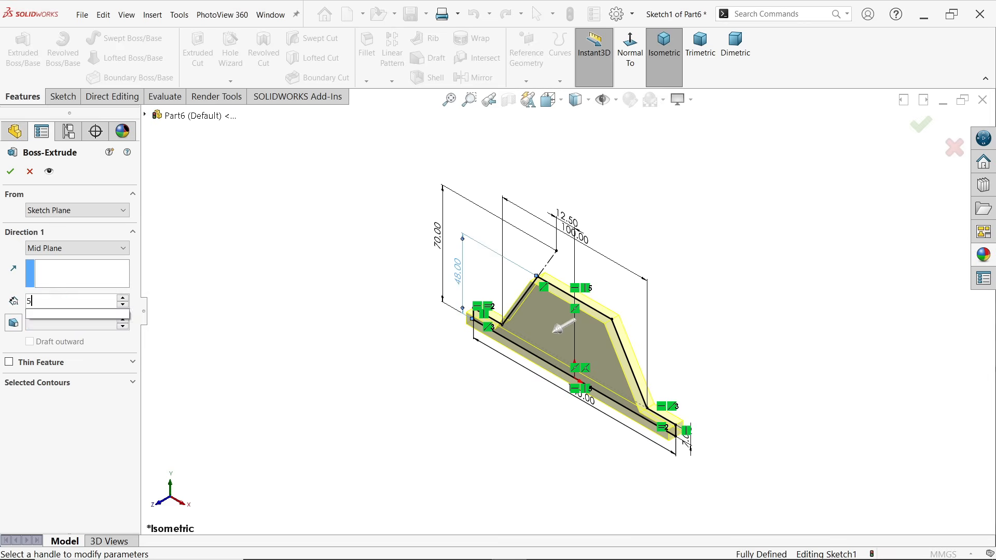
pyautogui.press('Return')
pyautogui.scroll(-3, 582, 352)
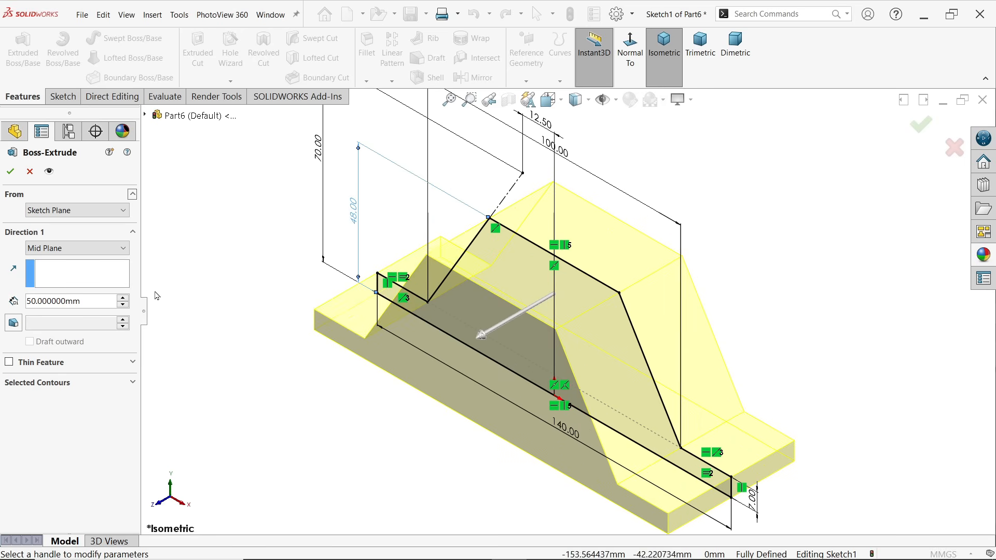
pyautogui.click(15, 174)
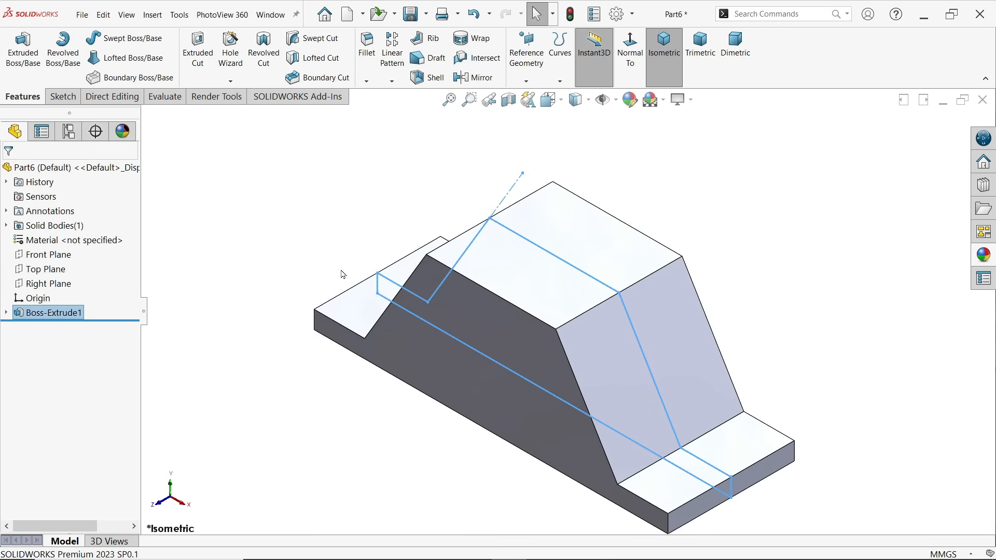
pyautogui.click(681, 166)
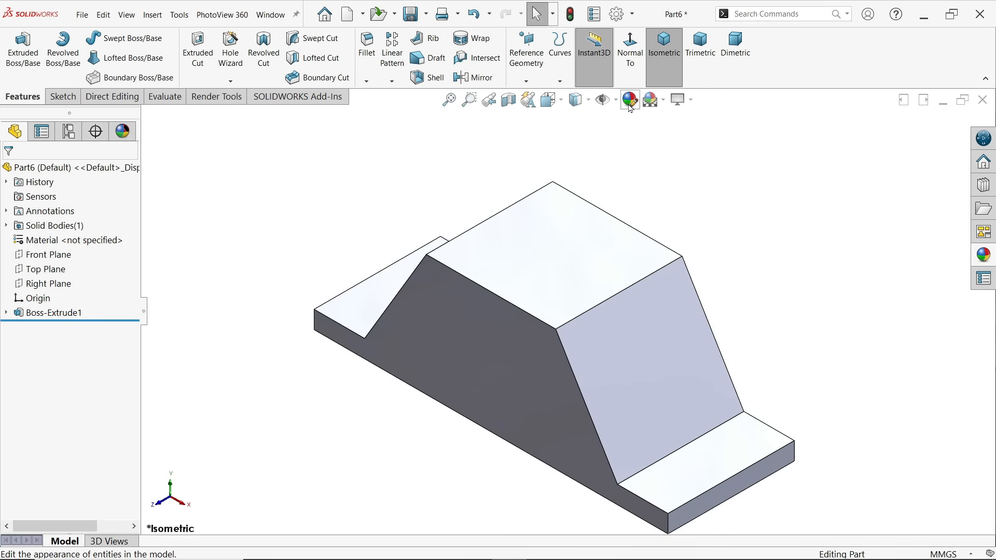
# Set the whole part's appearance color to RGB 104, 105, 249
pyautogui.click(630, 103)
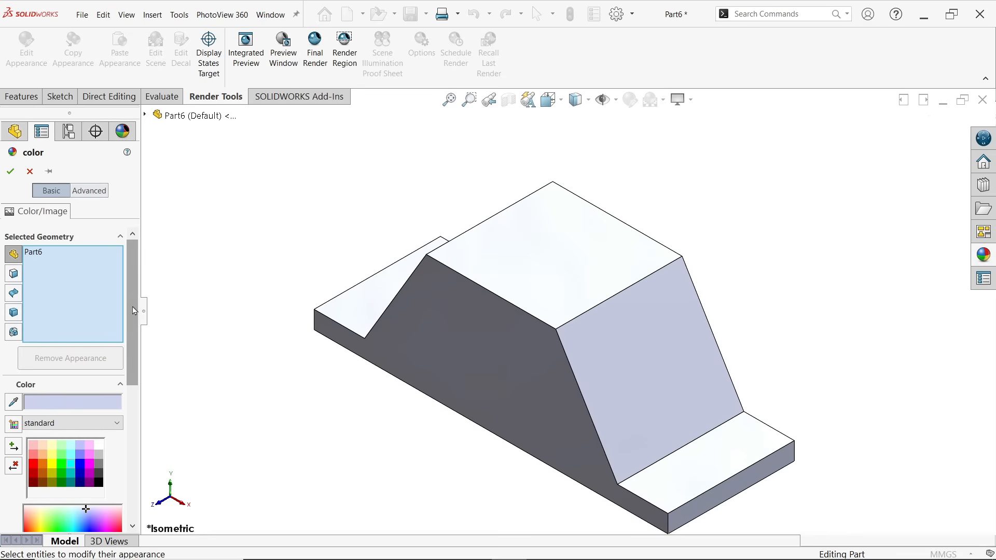
pyautogui.scroll(-5, 129, 366)
pyautogui.moveTo(127, 386)
pyautogui.mouseDown()
pyautogui.moveTo(131, 362)
pyautogui.moveTo(132, 378)
pyautogui.mouseUp()
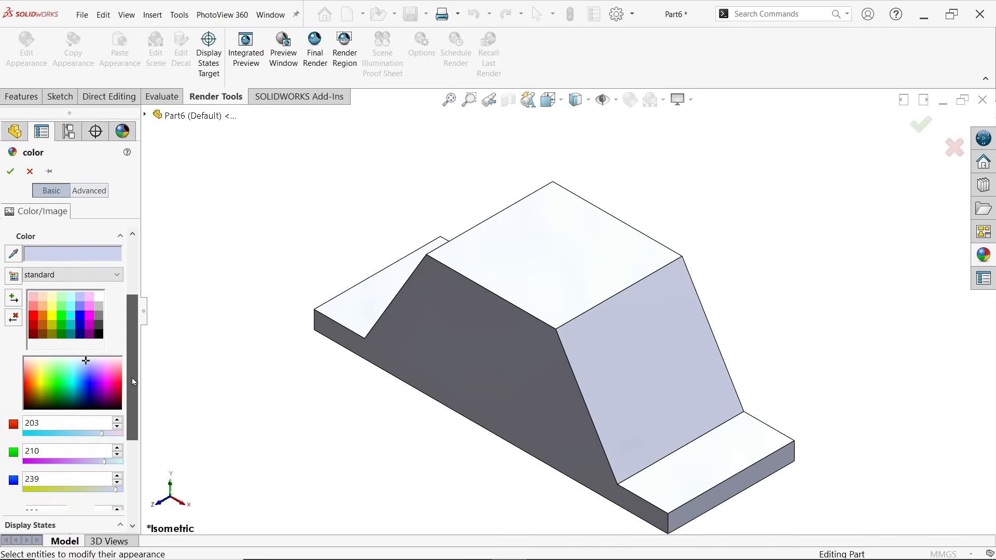
pyautogui.click(80, 317)
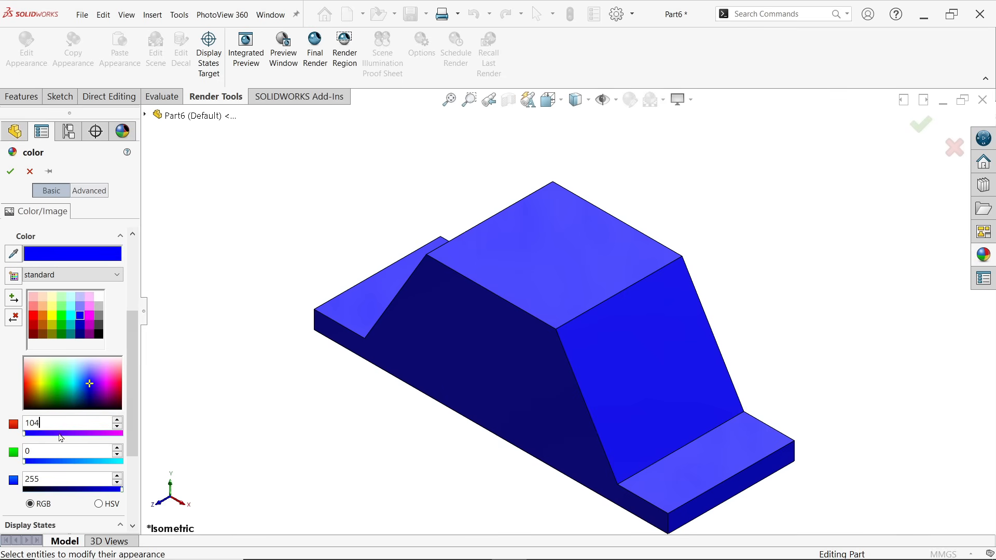
pyautogui.click(46, 449)
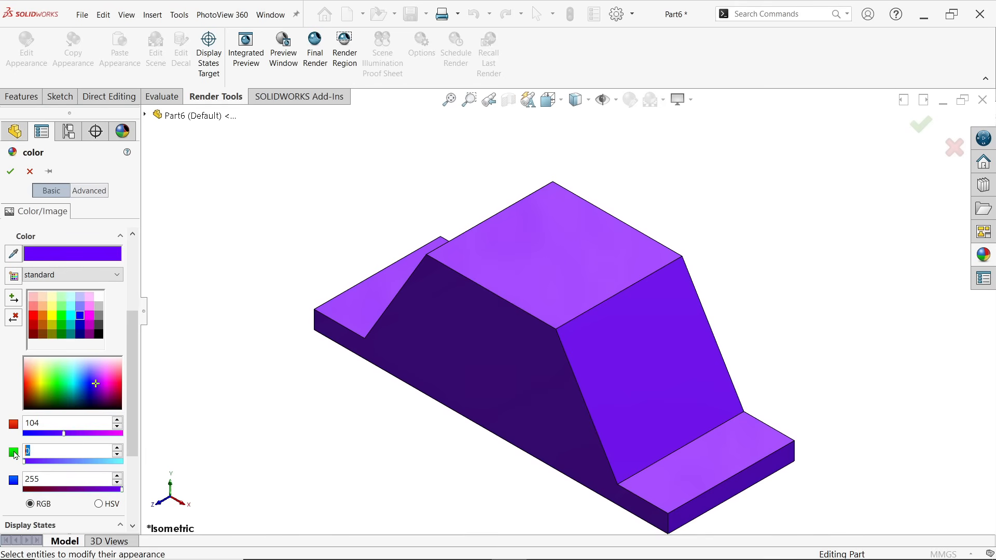
pyautogui.click(62, 479)
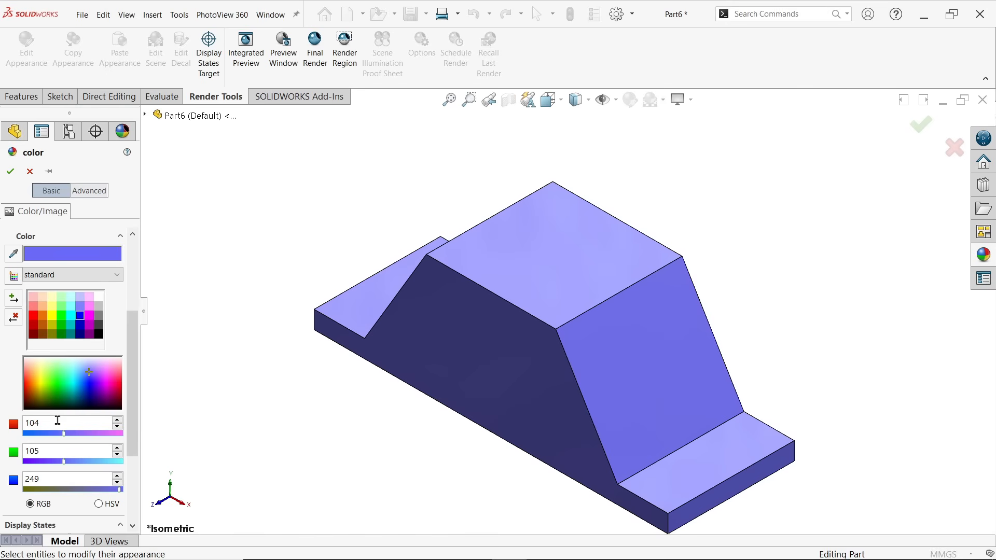
pyautogui.click(11, 173)
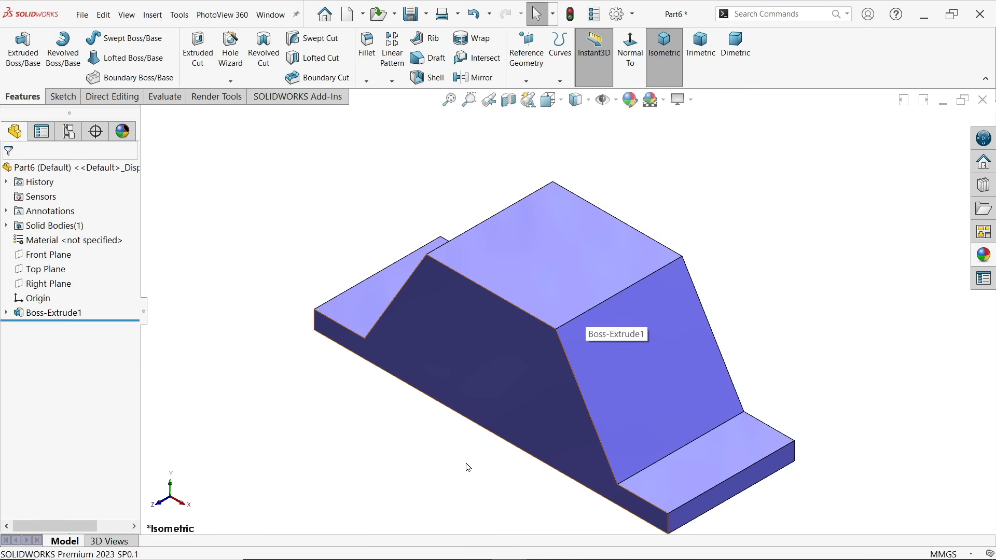
# Fillet the four vertical corner edges of the base flanges with a symmetric 10 mm radius
pyautogui.scroll(1, 498, 407)
pyautogui.scroll(-1, 664, 470)
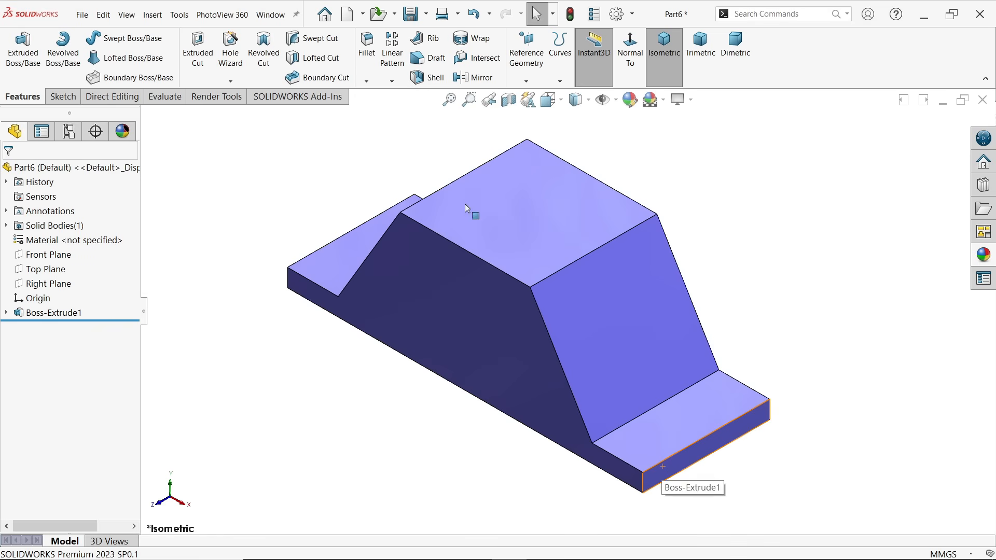
pyautogui.click(367, 52)
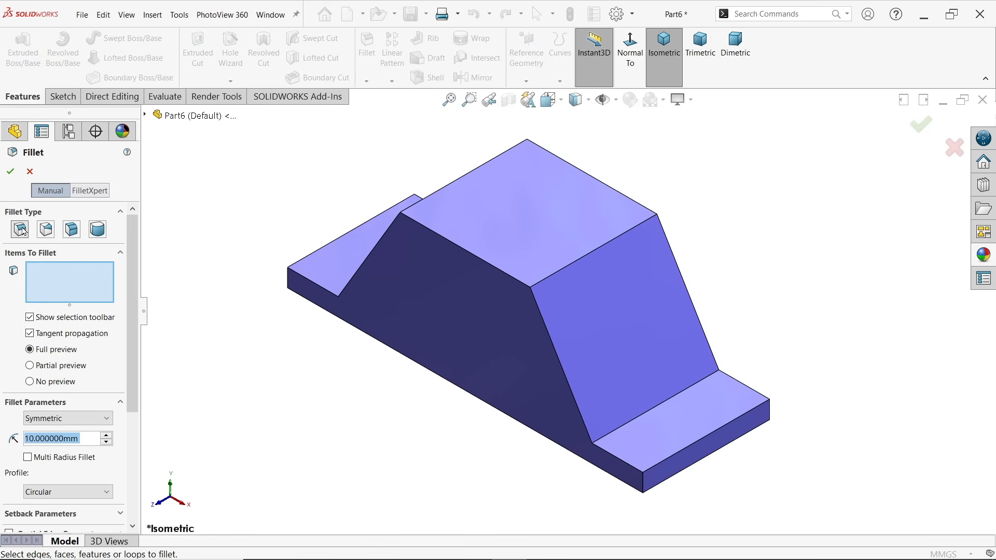
pyautogui.click(61, 418)
pyautogui.click(61, 419)
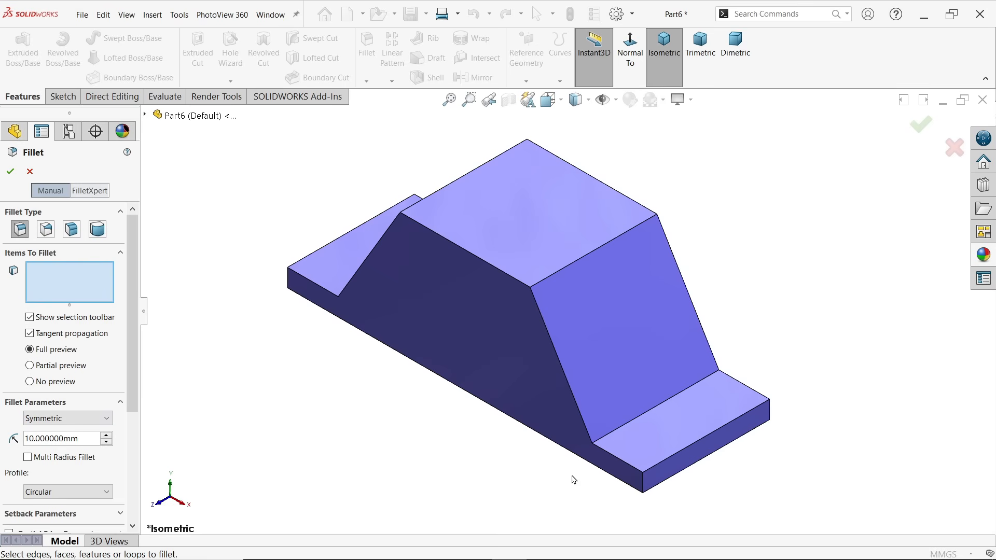
pyautogui.click(644, 485)
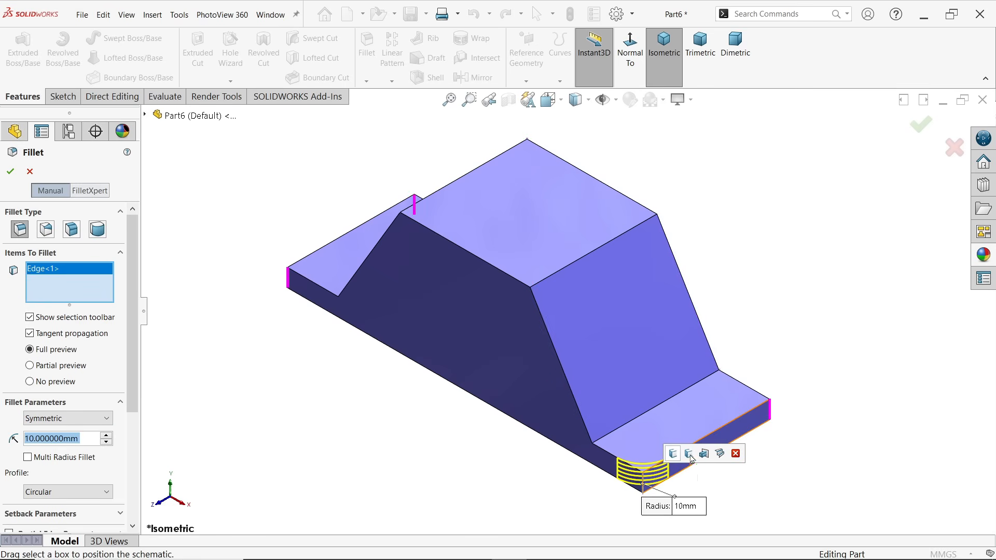
pyautogui.click(674, 454)
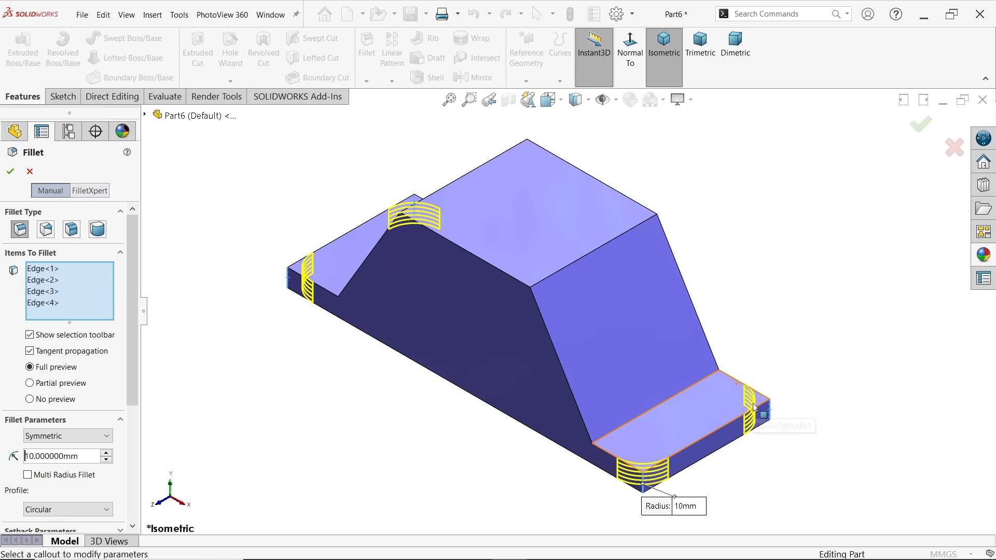
pyautogui.click(11, 173)
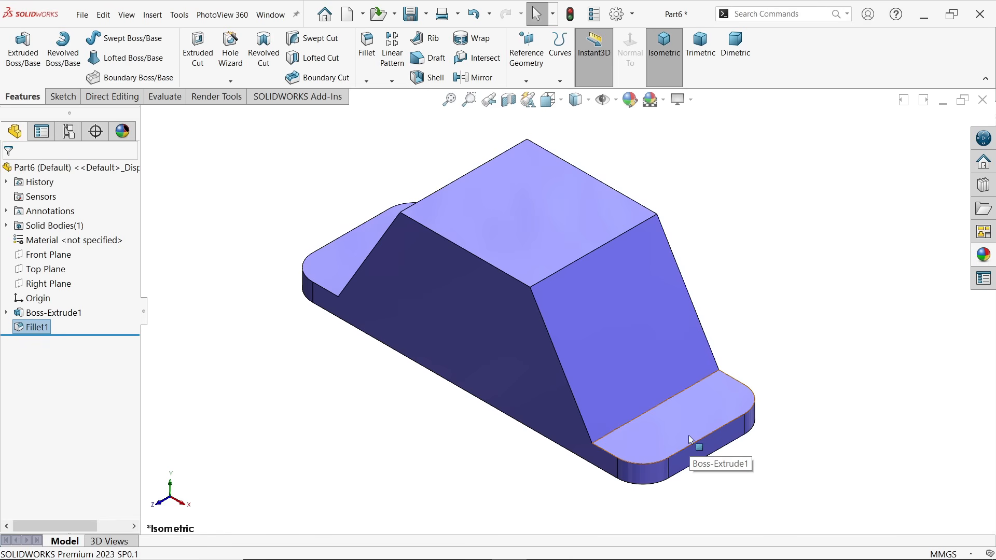
# Start a Hole Wizard feature with the plain hole type, ANSI Metric standard and Drill sizes
pyautogui.click(230, 50)
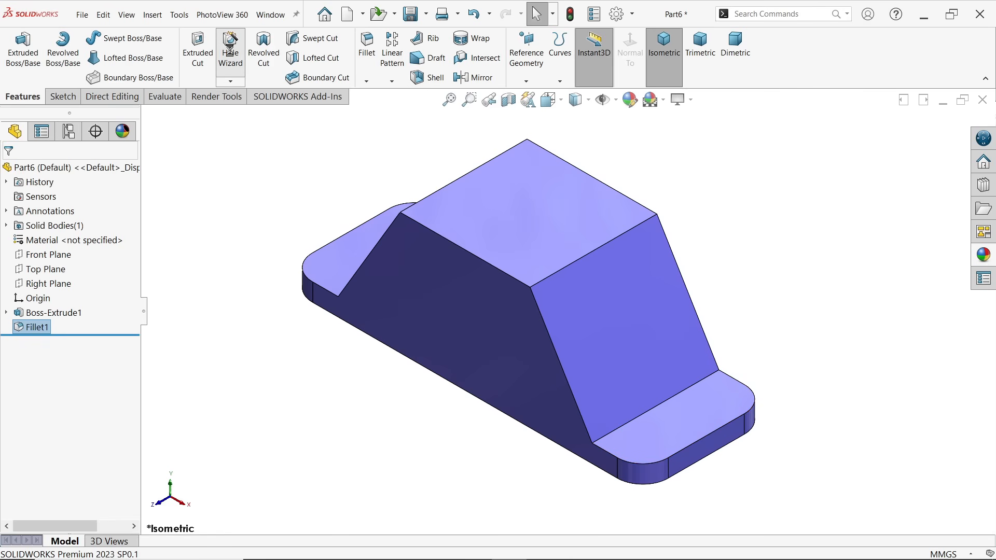
pyautogui.click(90, 302)
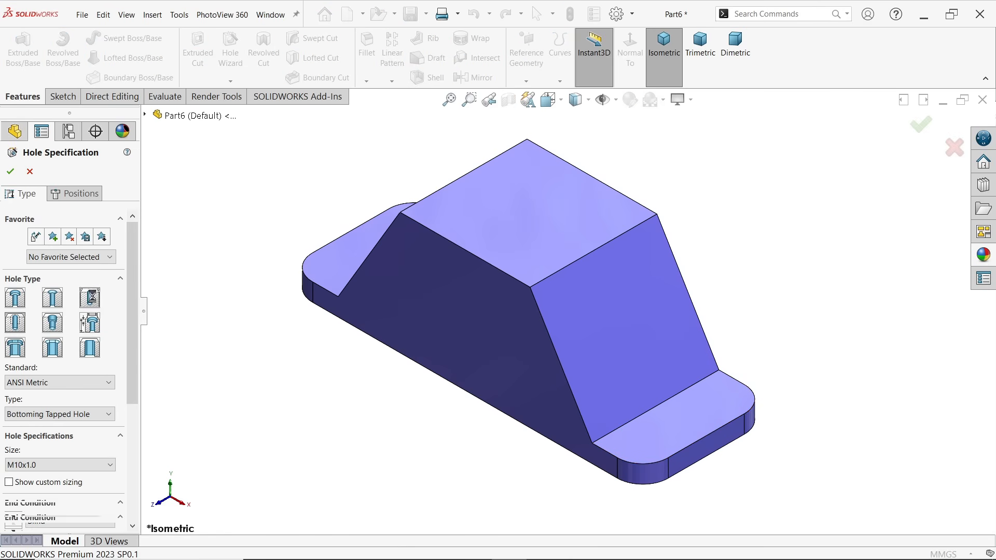
pyautogui.click(42, 384)
pyautogui.click(42, 398)
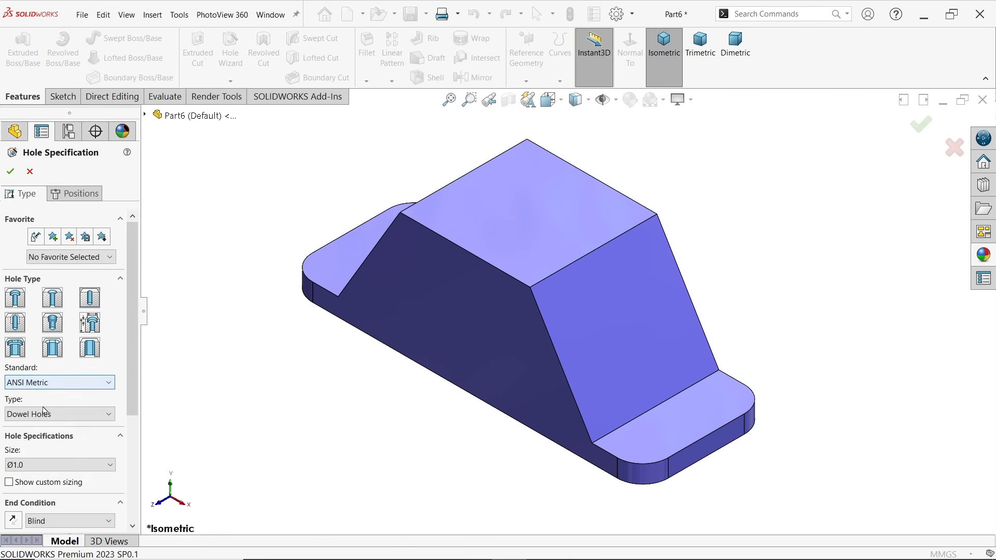
pyautogui.click(44, 416)
pyautogui.click(33, 442)
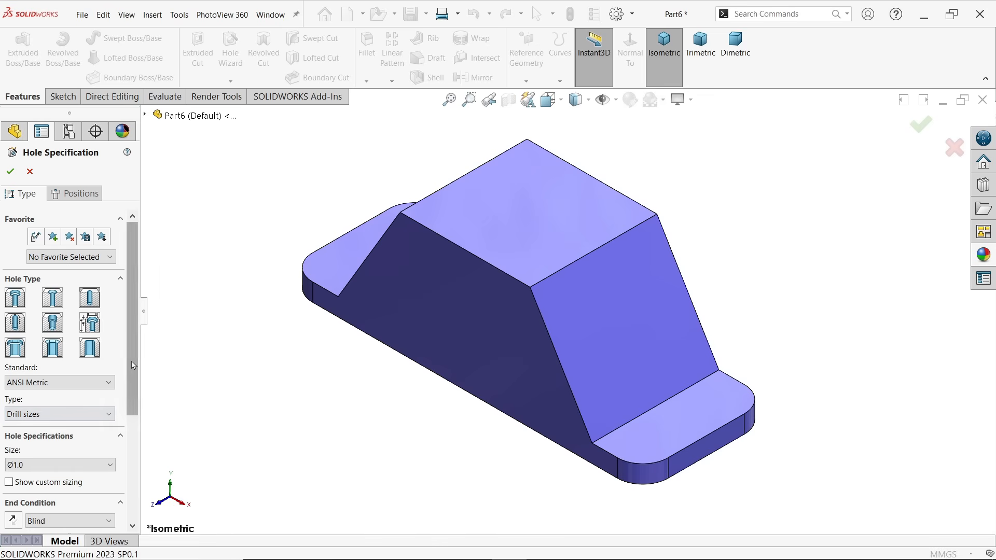
# Set the hole size to Ø10.0 and its end condition to Through All
pyautogui.scroll(-3, 126, 427)
pyautogui.click(63, 358)
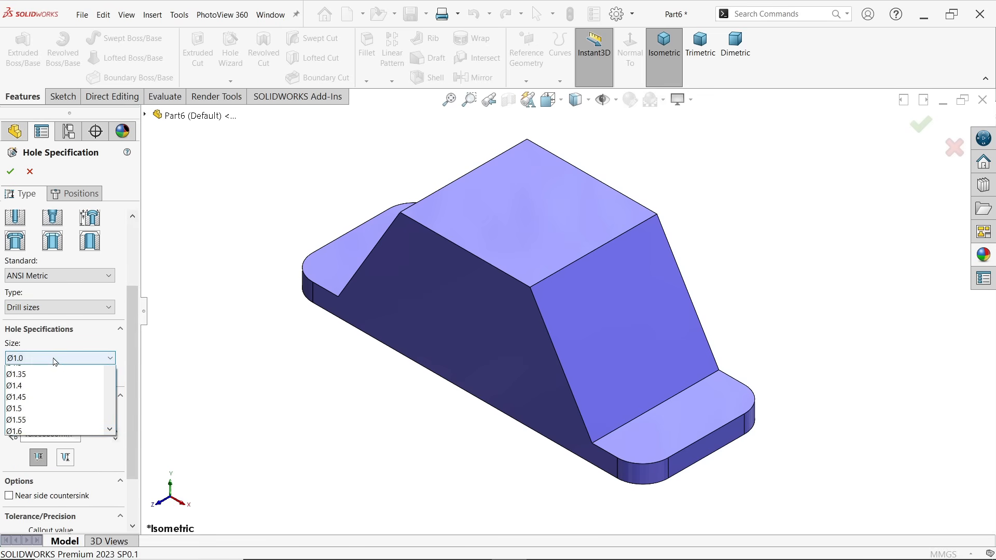
pyautogui.moveTo(112, 407); pyautogui.dragTo(109, 421)
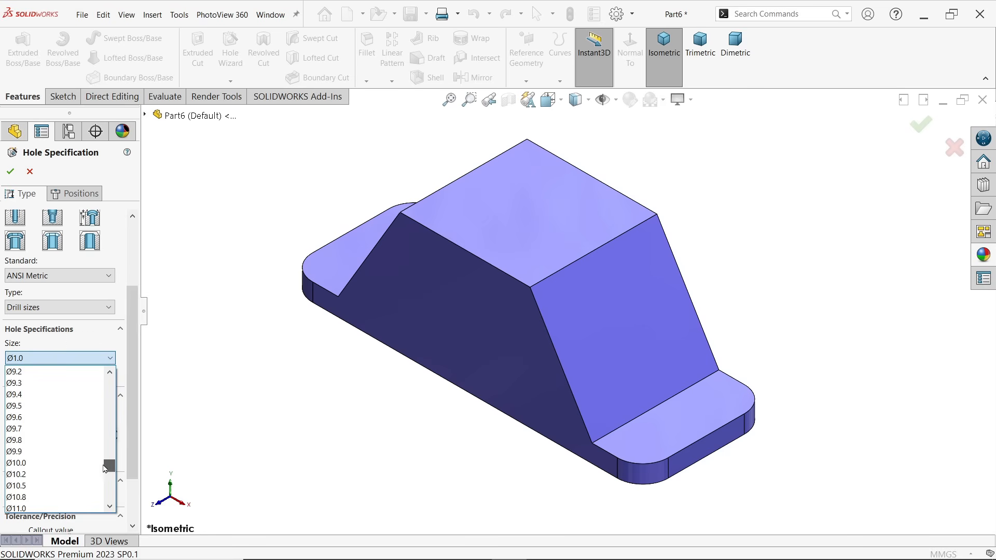
pyautogui.click(33, 463)
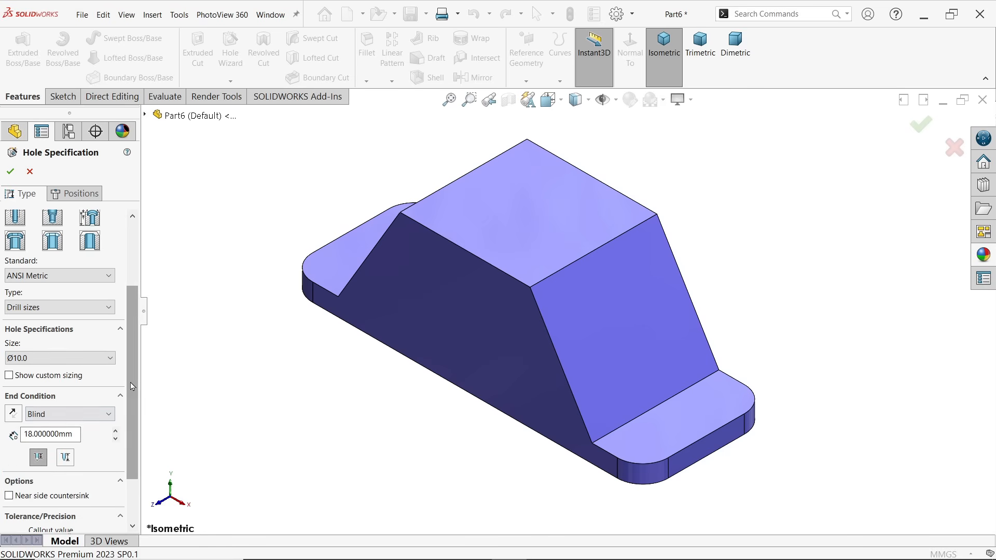
pyautogui.scroll(-3, 119, 398)
pyautogui.click(52, 356)
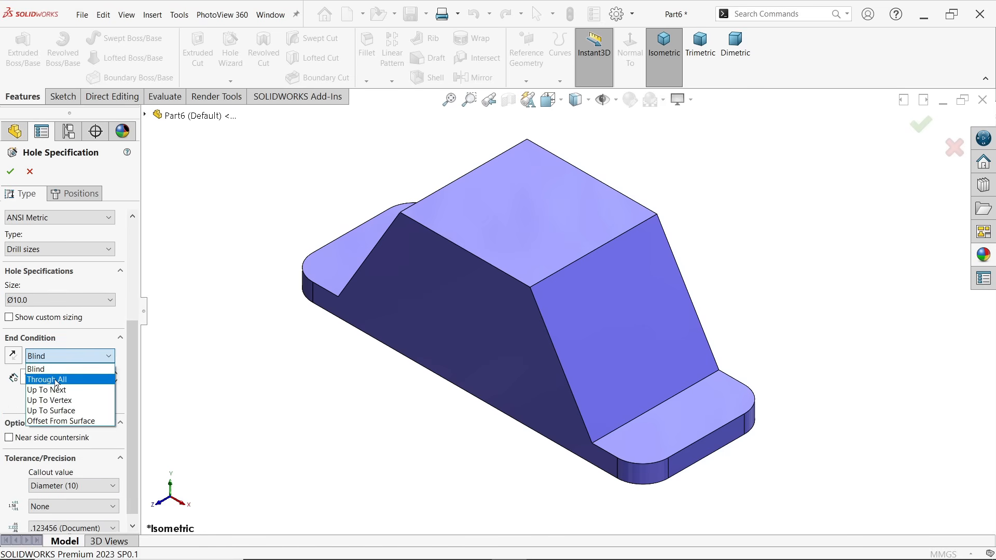
pyautogui.click(56, 380)
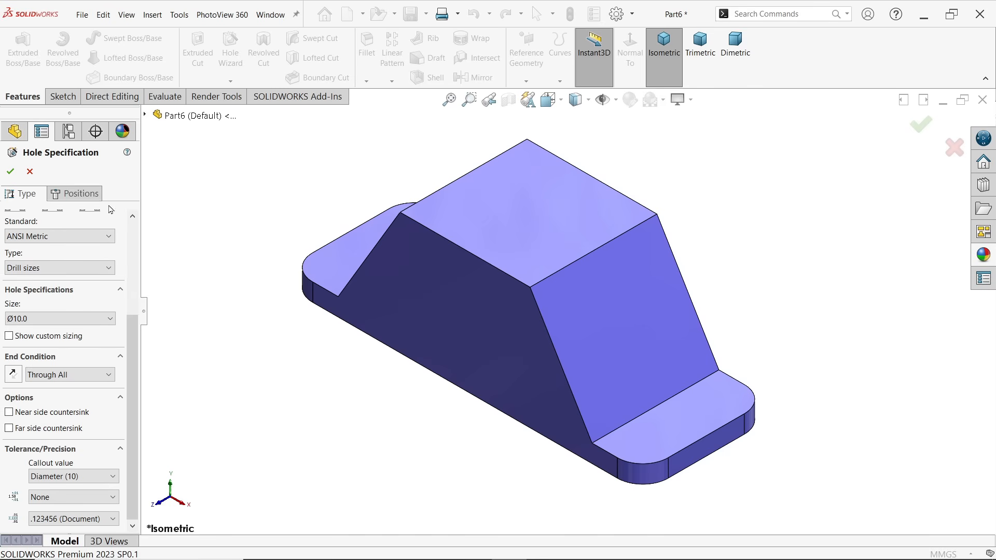
# Position the holes on the base flange's upper face and sketch a construction corner rectangle about 120 × 32 mm spanning both flanges
pyautogui.click(83, 194)
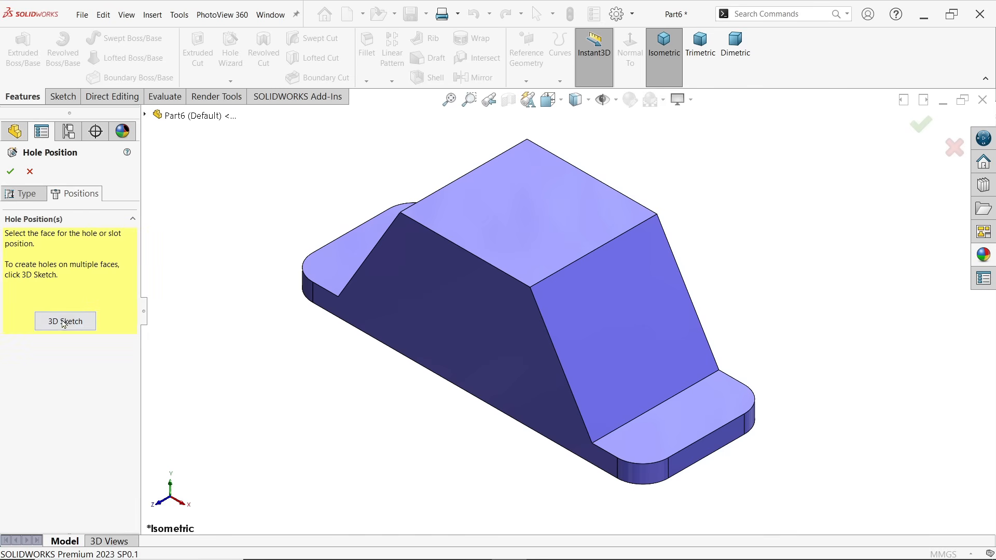
pyautogui.click(334, 271)
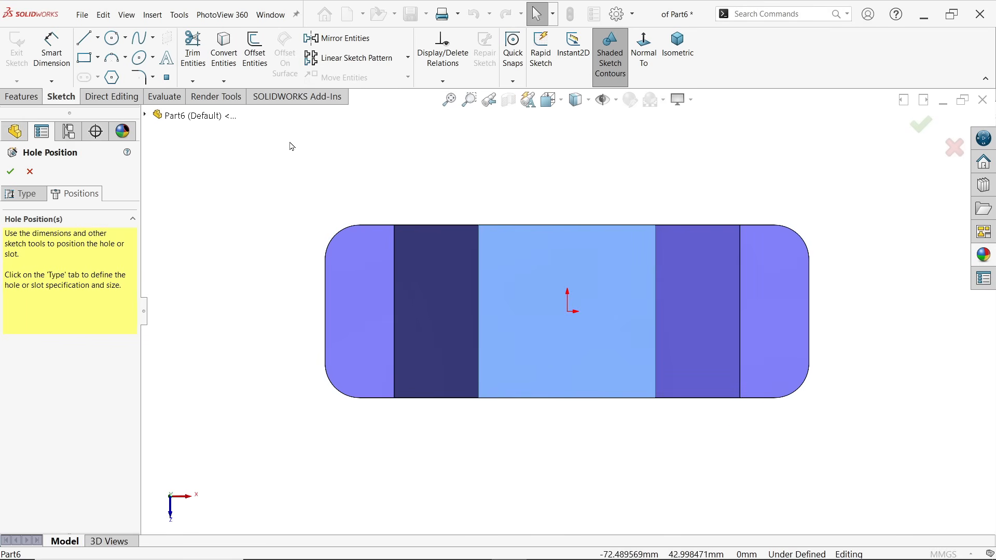
pyautogui.click(97, 57)
pyautogui.click(117, 76)
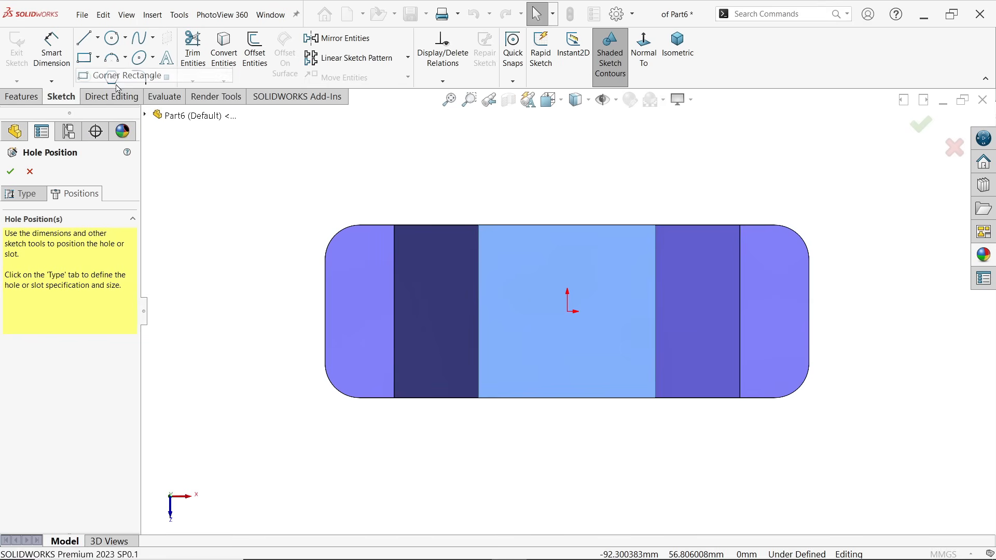
pyautogui.click(358, 258)
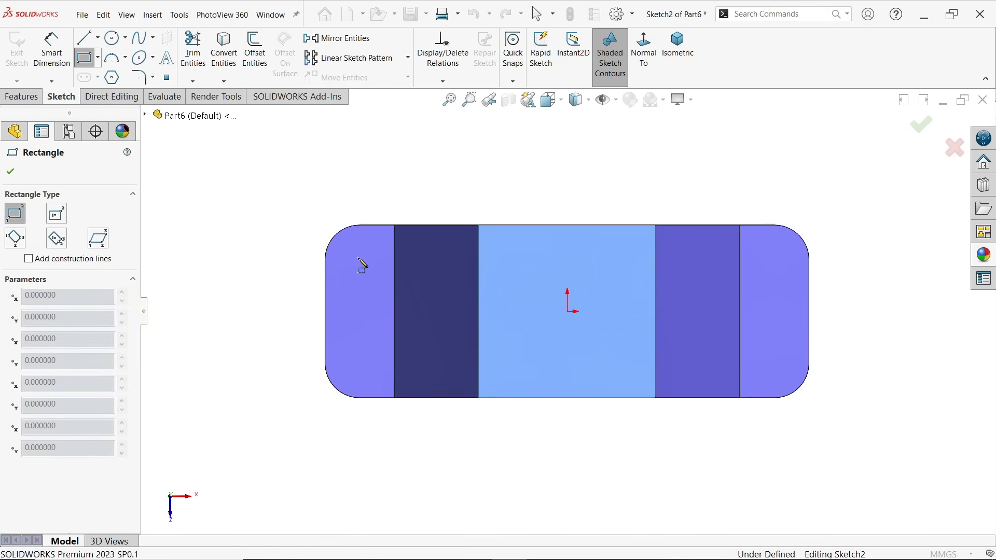
pyautogui.click(772, 370)
pyautogui.click(40, 468)
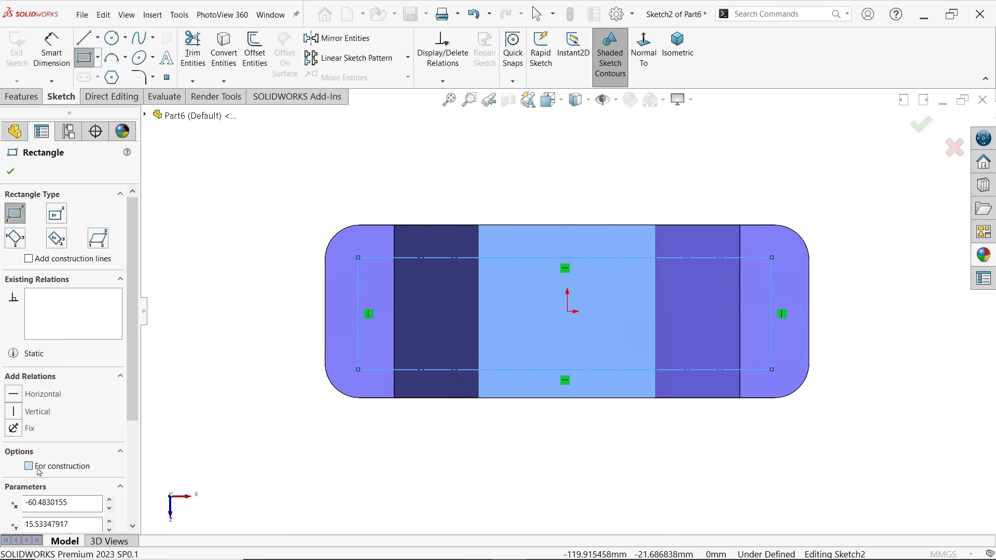
# Dimension the construction rectangle's horizontal length and set it to 120 mm
pyautogui.click(51, 49)
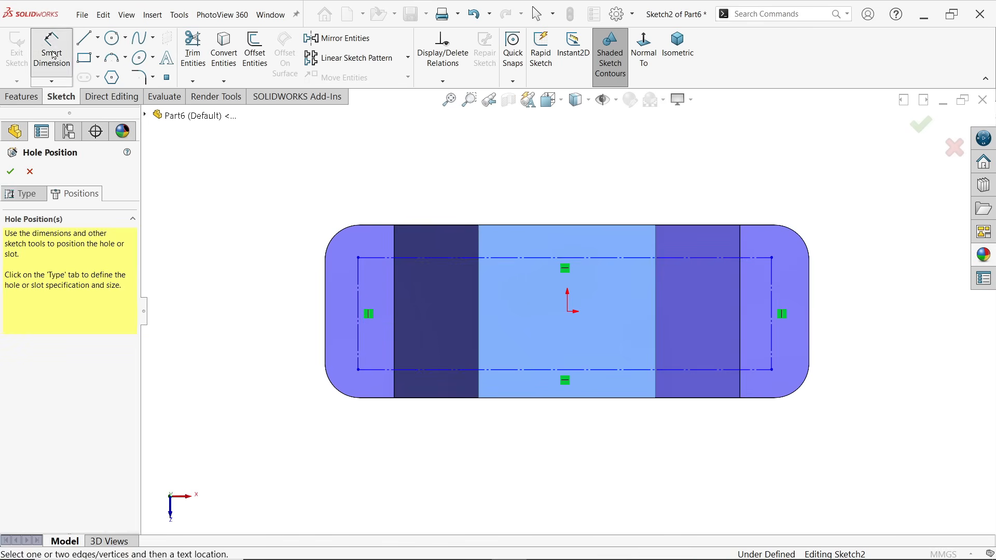
pyautogui.click(580, 370)
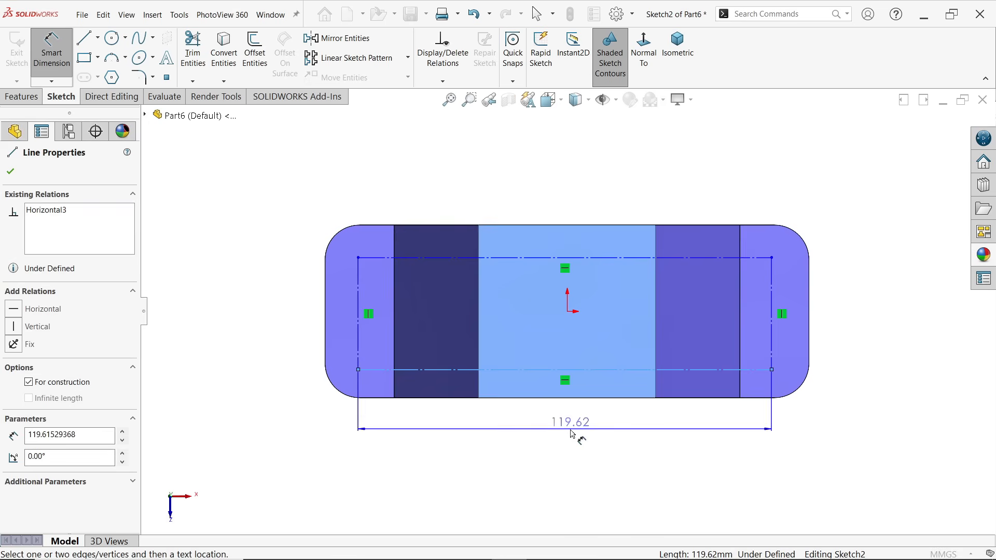
pyautogui.click(572, 434)
pyautogui.write('120')
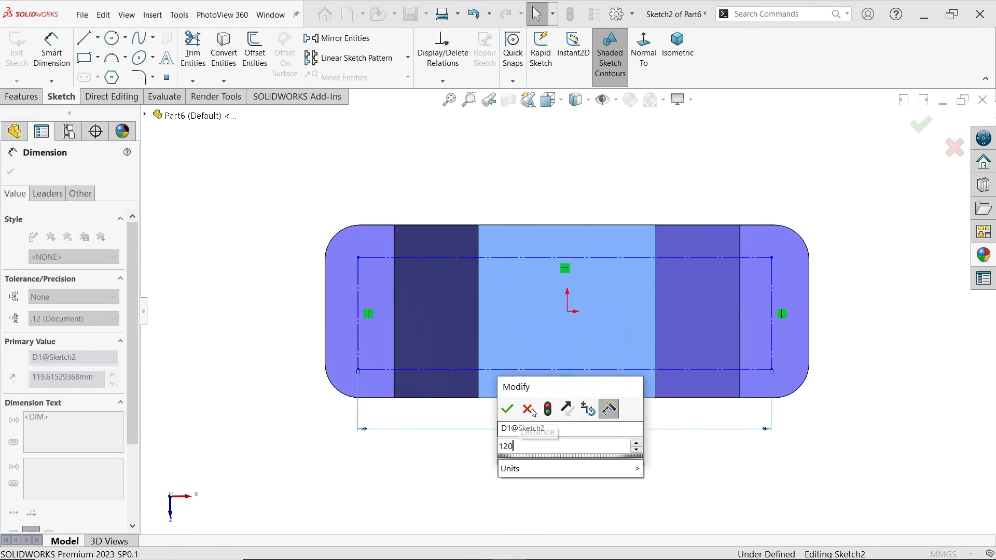
pyautogui.click(507, 409)
# Dimension the distance from the origin to the rectangle's left vertical side and set it to 120/2 (60 mm)
pyautogui.click(568, 312)
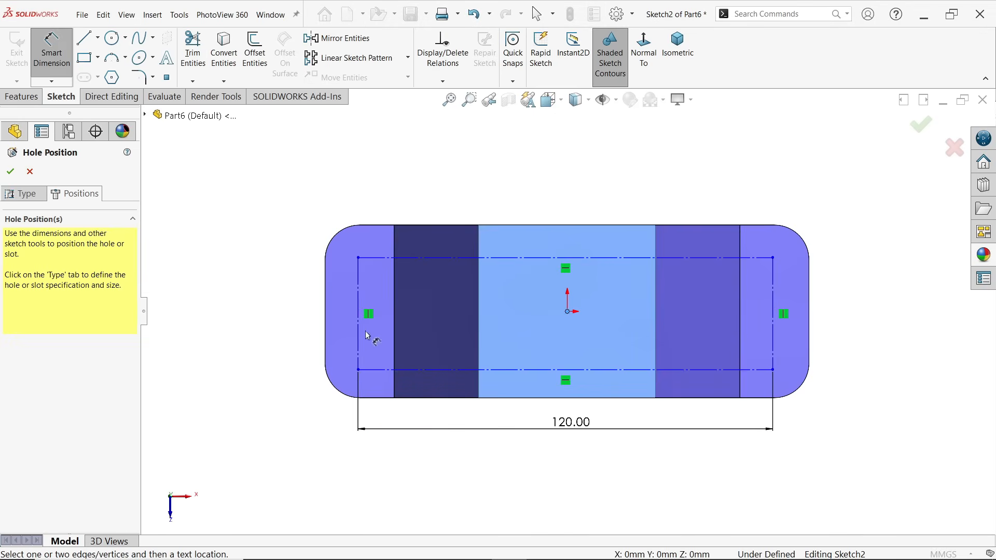
pyautogui.click(360, 335)
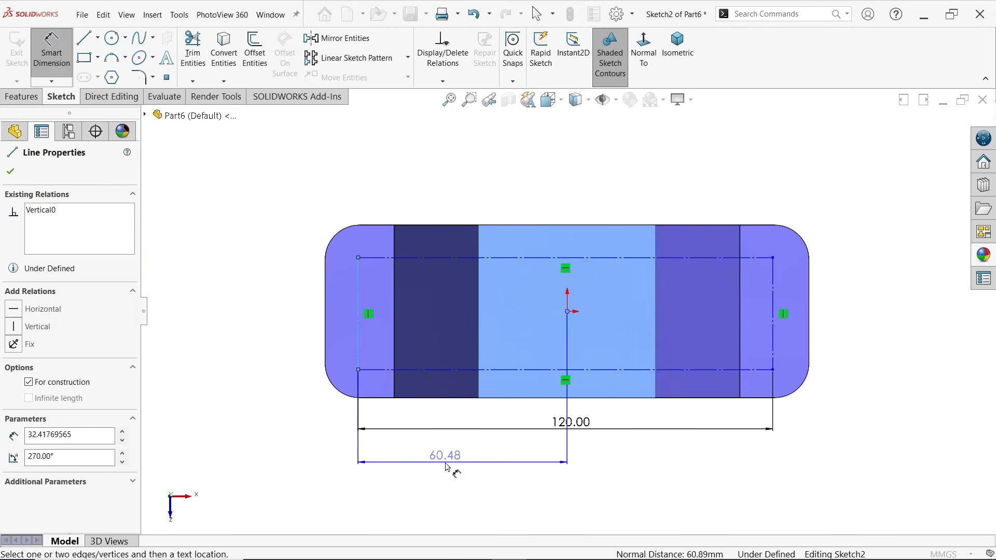
pyautogui.click(452, 465)
pyautogui.write('1')
pyautogui.press('BackSpace')
pyautogui.write('60')
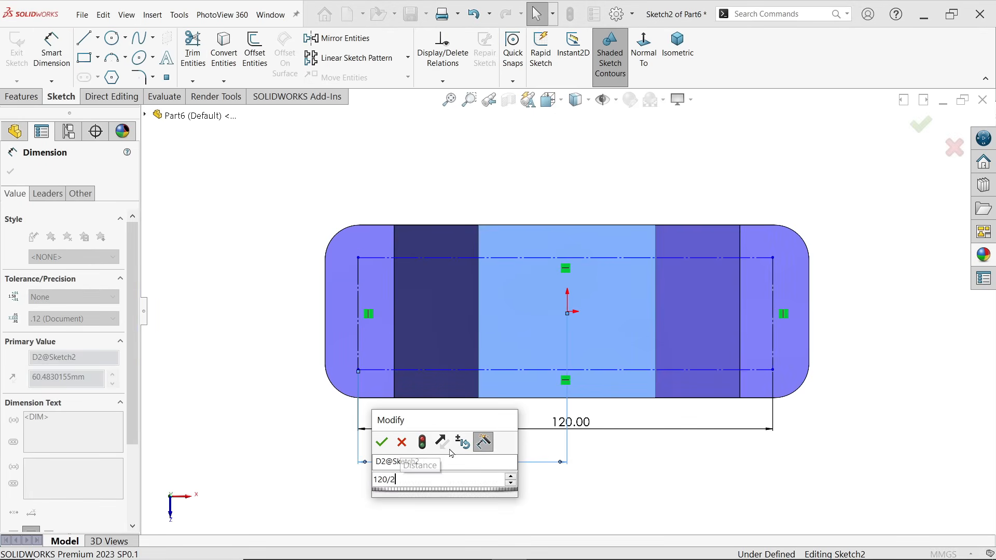
pyautogui.press('Return')
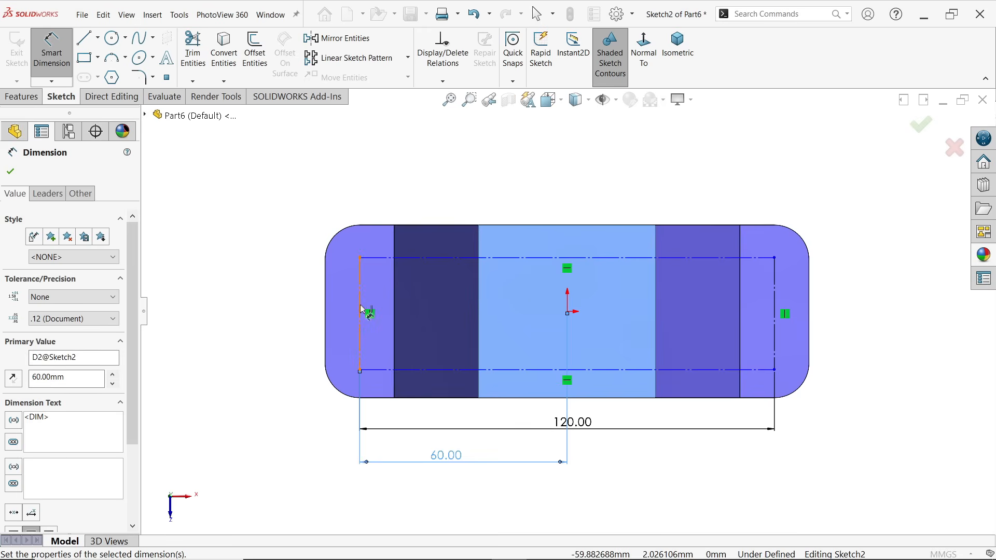
# Set the rectangle's height to 30 mm and the distance from the origin to its lower side to 30/2 (15 mm)
pyautogui.click(361, 310)
pyautogui.click(240, 314)
pyautogui.write('30')
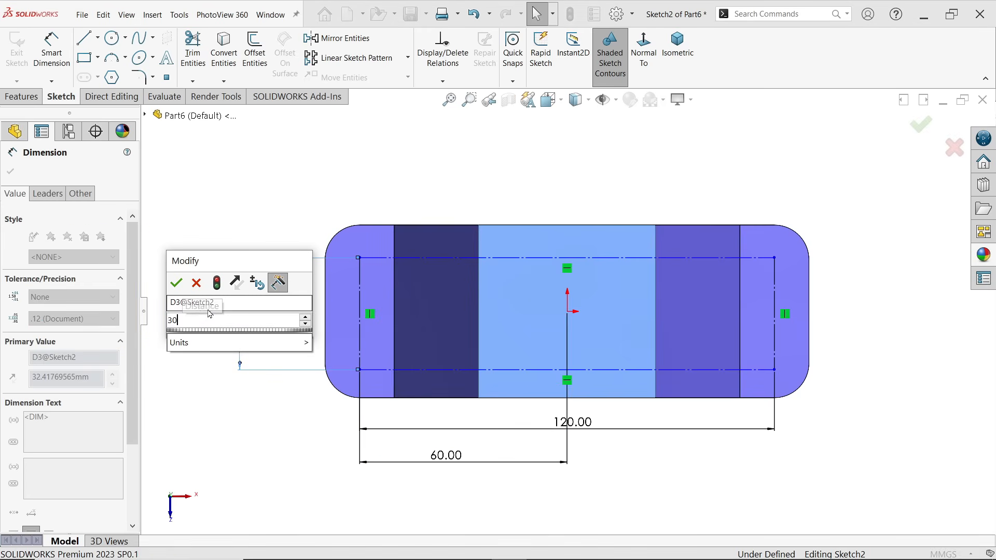
pyautogui.click(177, 282)
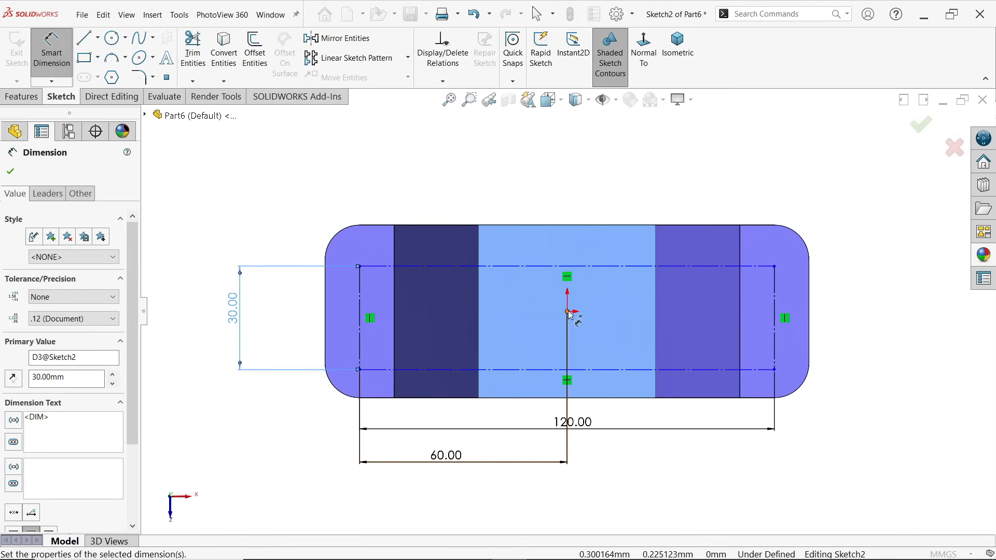
pyautogui.click(546, 372)
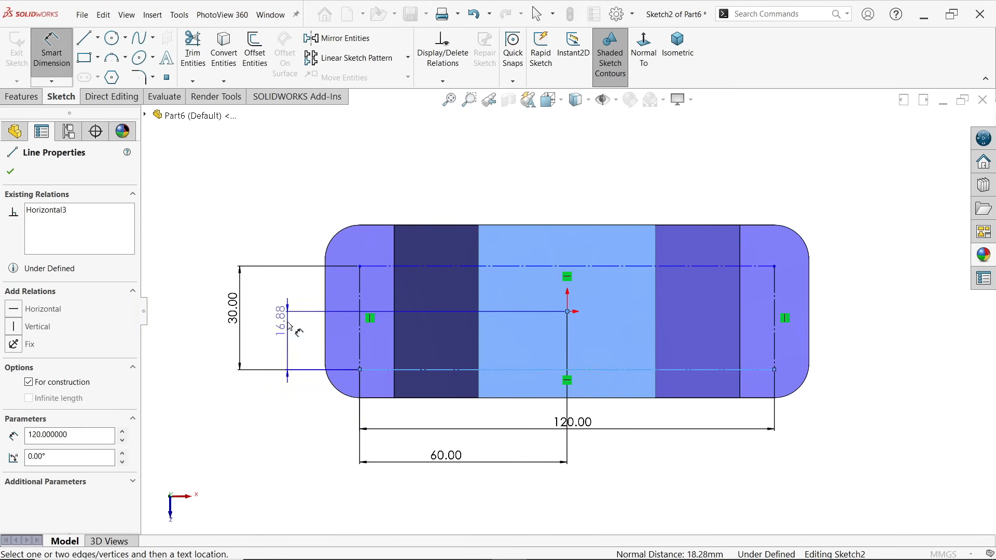
pyautogui.click(283, 327)
pyautogui.write('30/2')
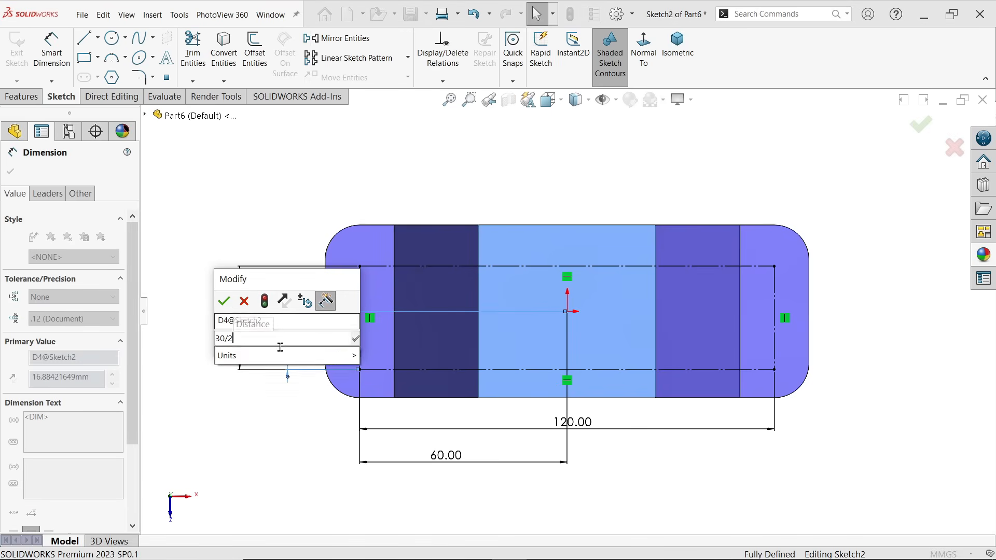
pyautogui.click(230, 302)
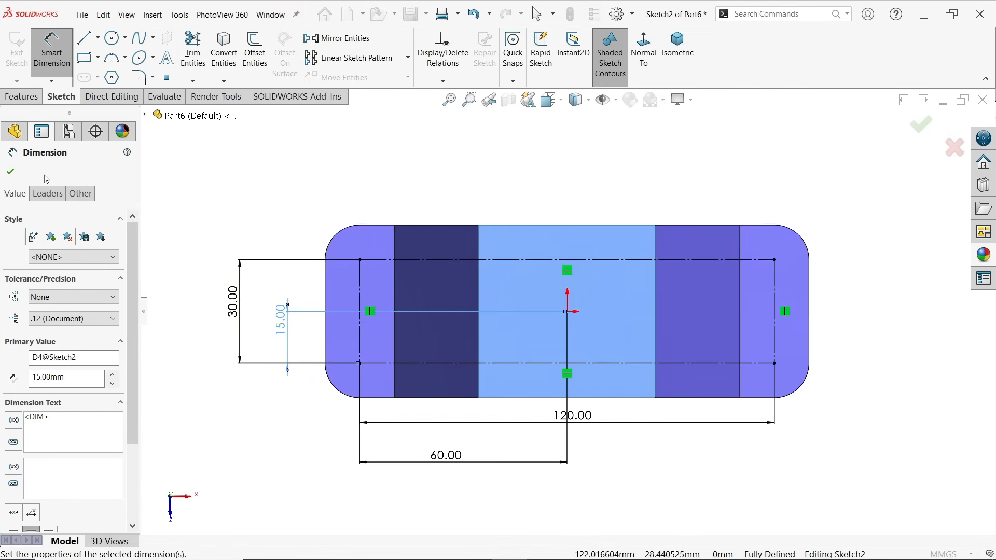
pyautogui.click(11, 172)
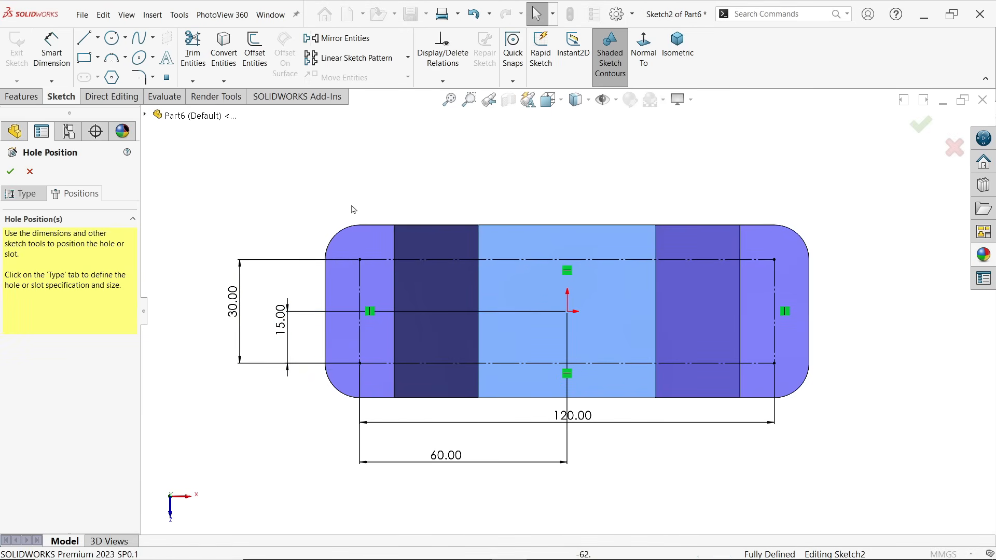
# Place hole points on all four corners of the construction rectangle and accept the Ø10 hole feature
pyautogui.click(167, 79)
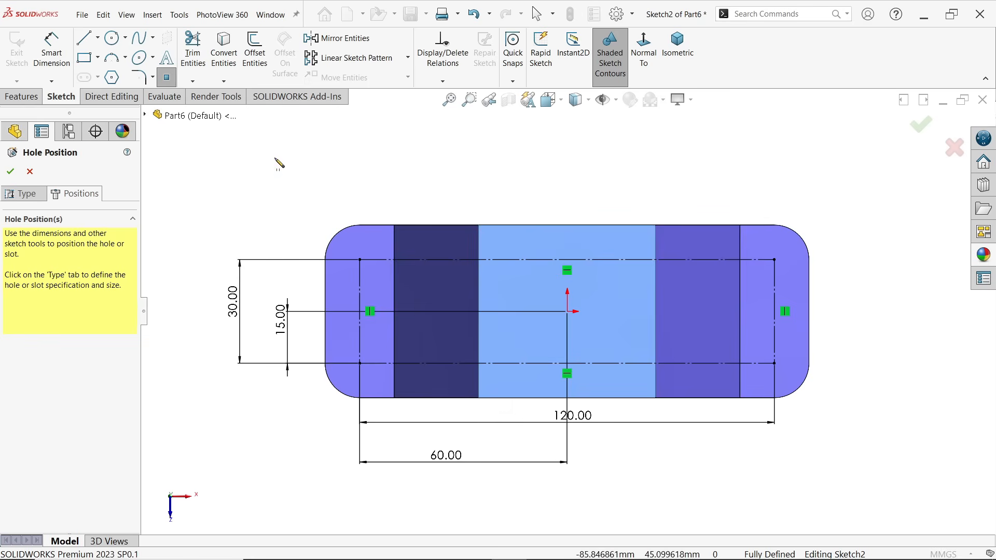
pyautogui.click(360, 260)
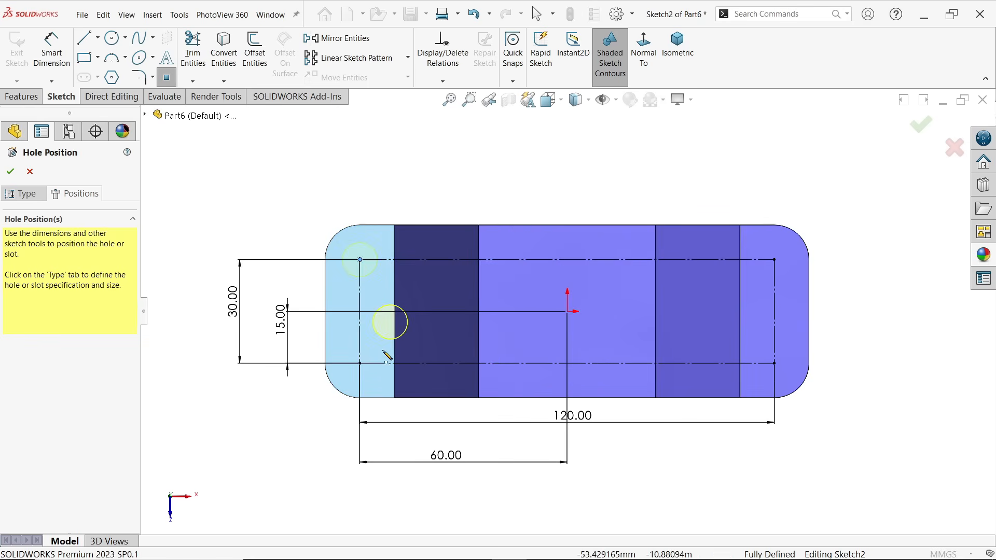
pyautogui.click(360, 363)
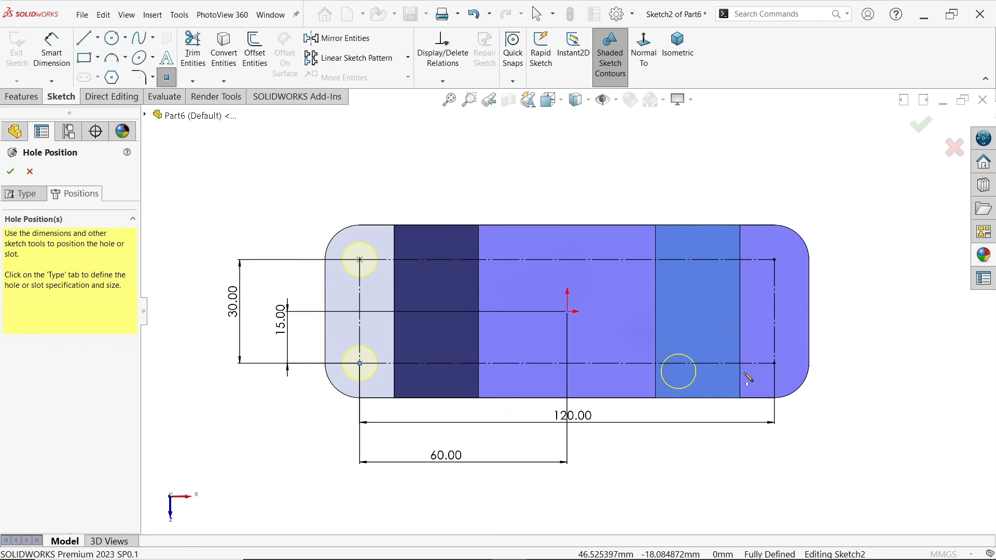
pyautogui.click(775, 364)
pyautogui.click(774, 260)
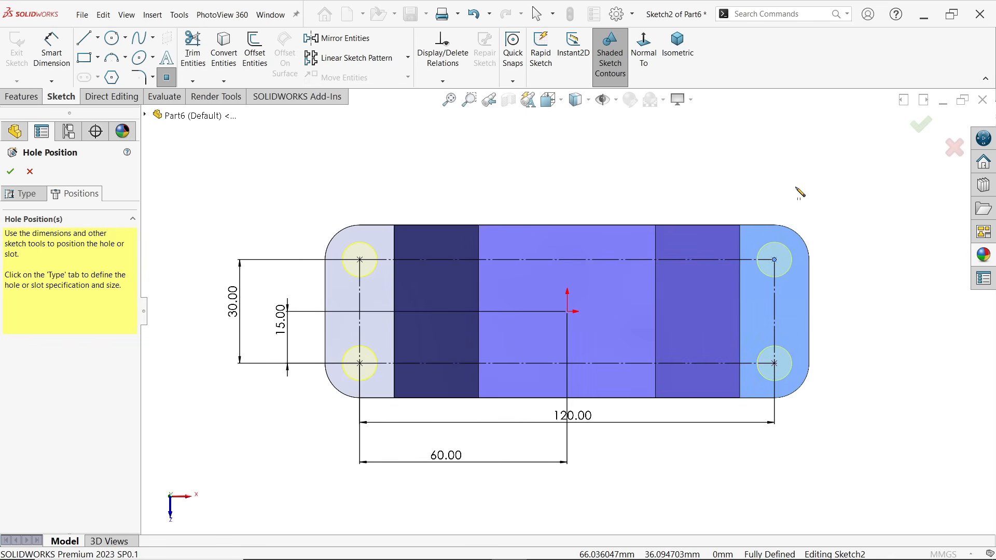
pyautogui.press('Escape')
pyautogui.click(678, 58)
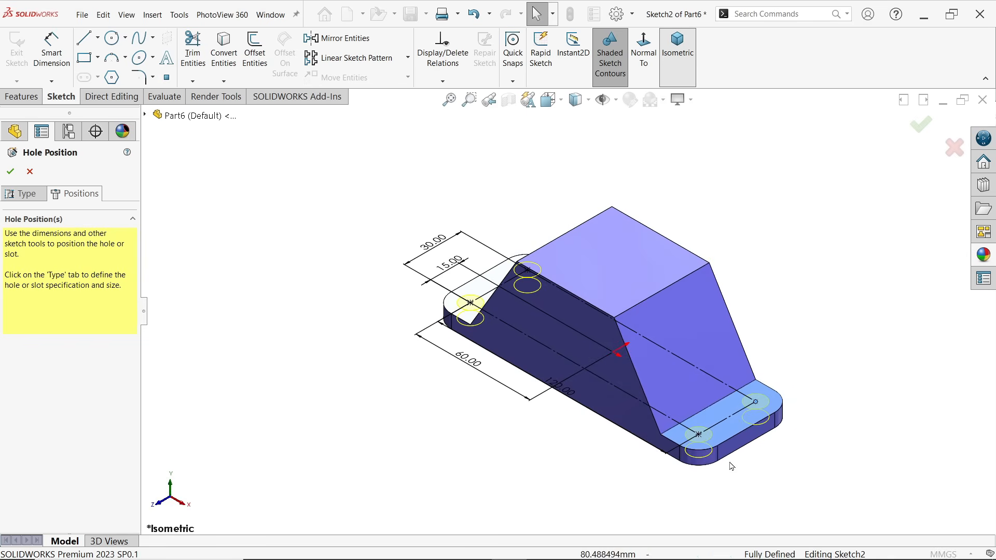
pyautogui.scroll(-5, 716, 457)
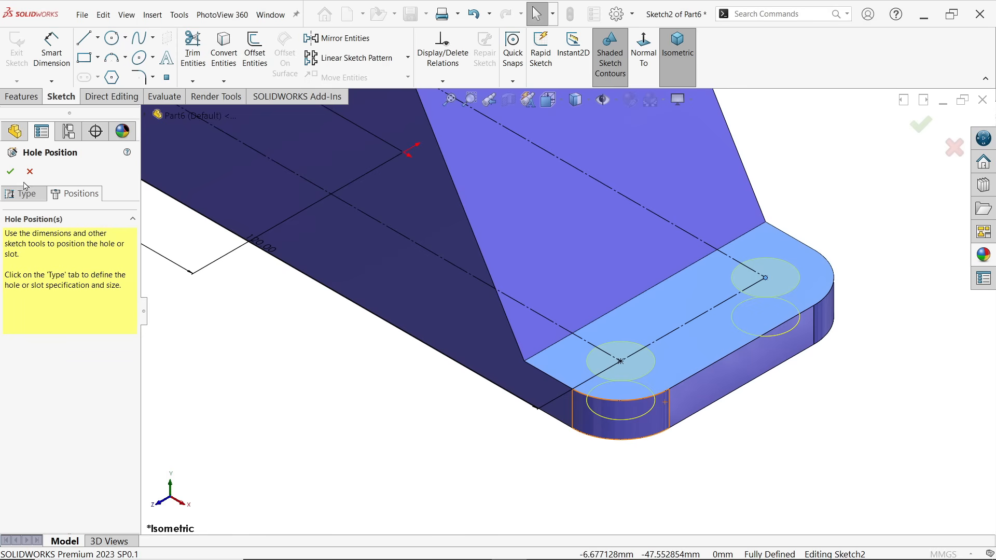
pyautogui.click(15, 176)
pyautogui.moveTo(684, 453); pyautogui.dragTo(711, 417, button='middle')
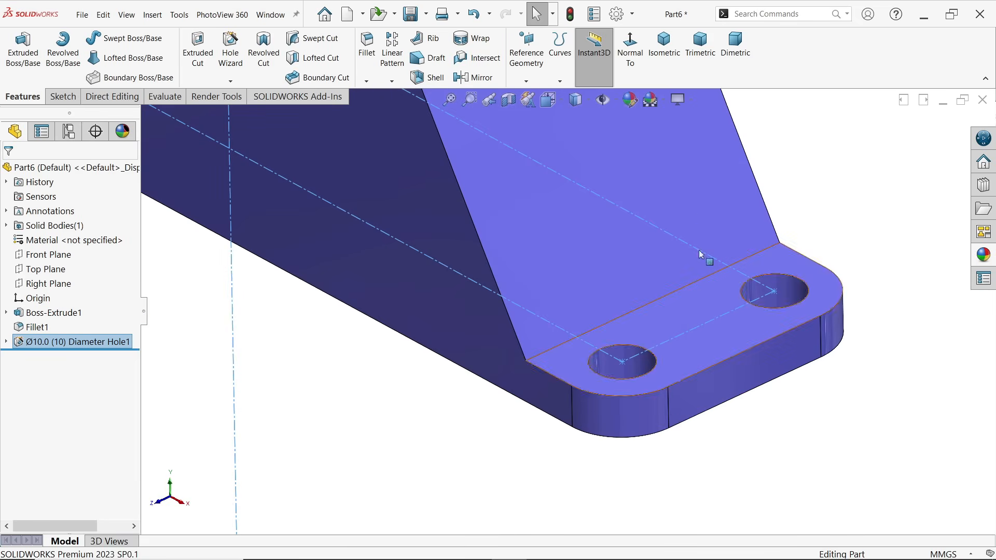
pyautogui.click(664, 44)
# Switch to the SolidWorks Exercise 189 reference drawing and examine the front, side and top views for the remaining features' dimensions
pyautogui.hotkey('alt', 'Tab')
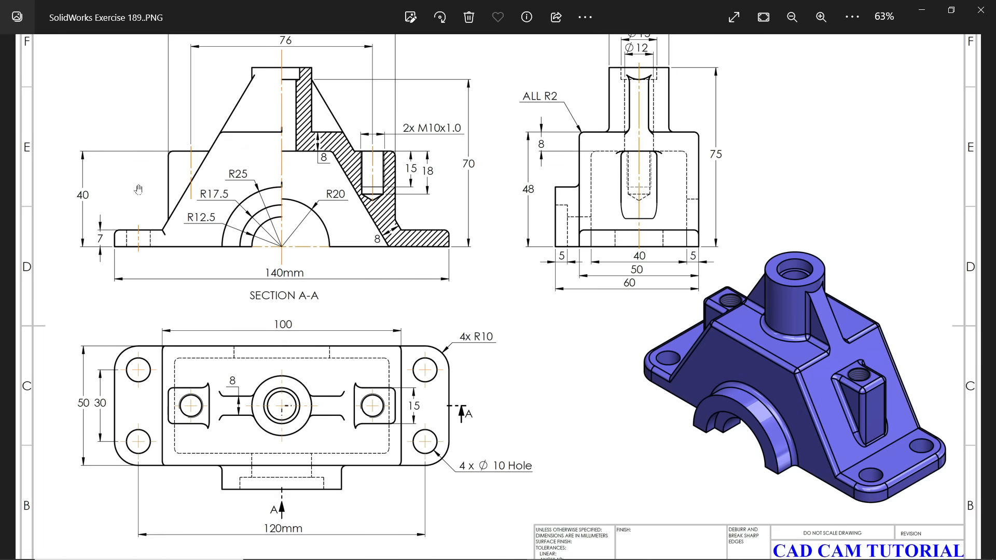
pyautogui.scroll(1, 139, 190)
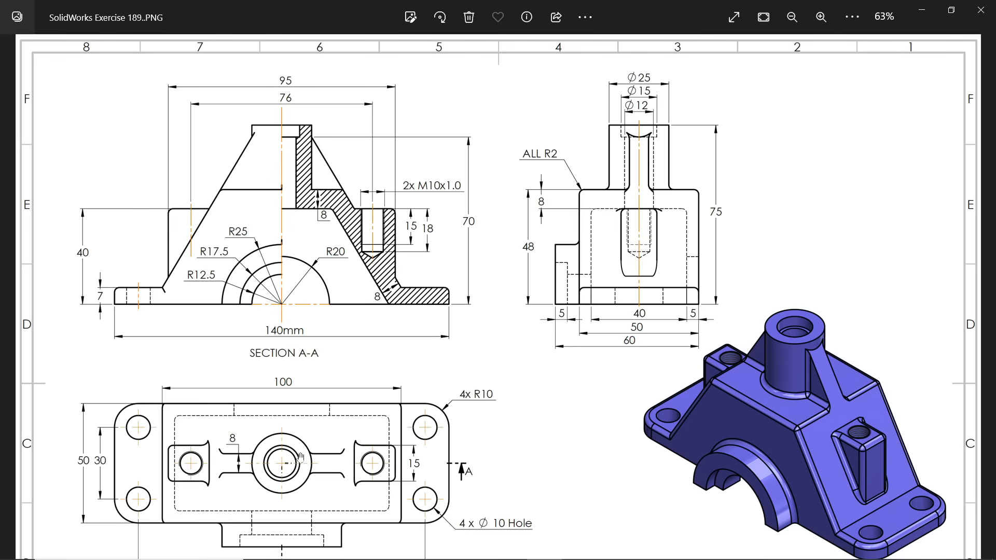
pyautogui.click(922, 11)
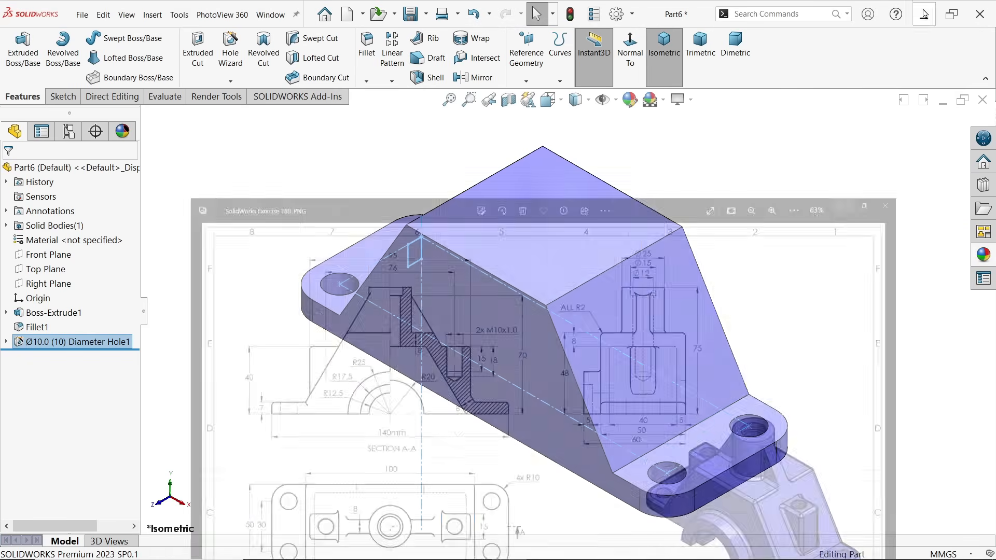
# Create a reference plane offset 40 mm upward from the base's bottom face, using the flipped offset direction
pyautogui.click(249, 230)
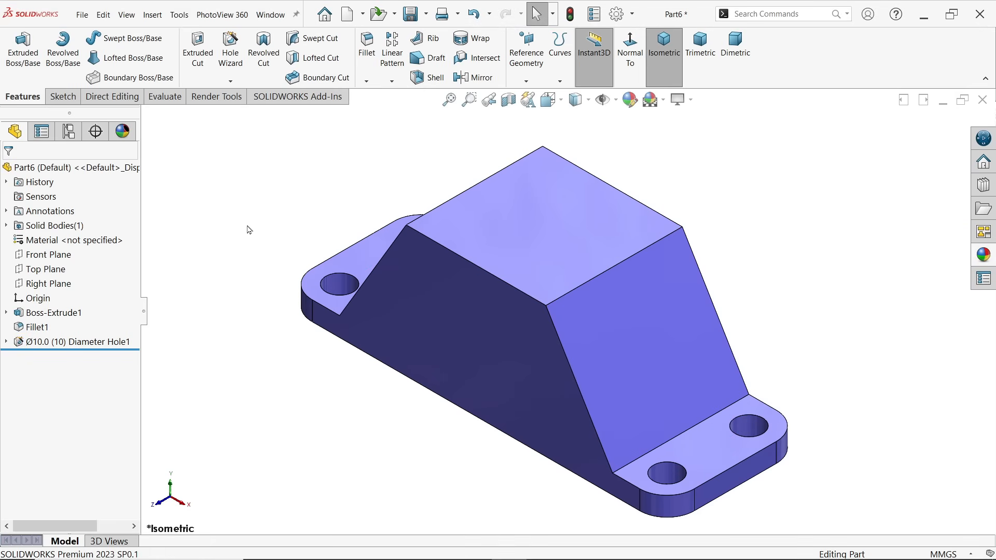
pyautogui.click(526, 81)
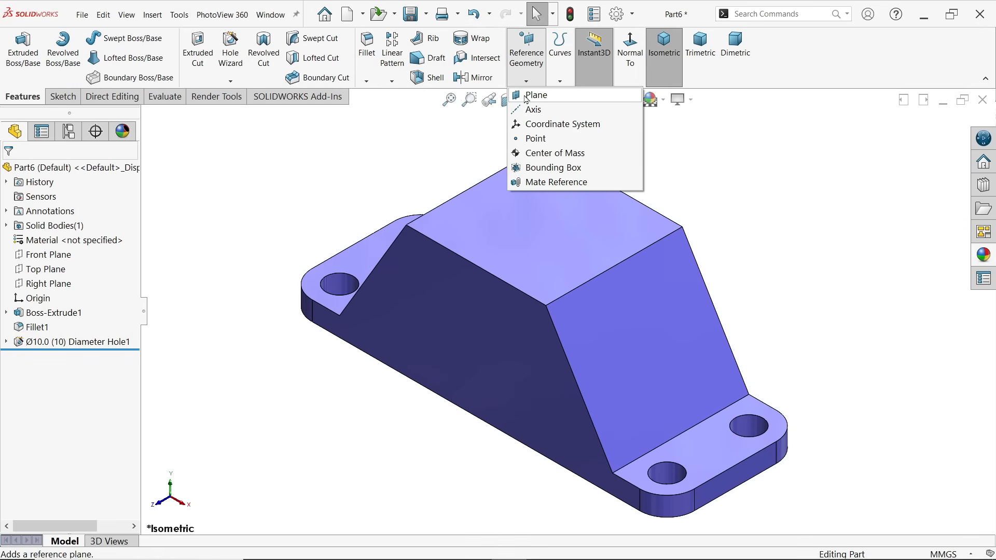
pyautogui.click(583, 96)
pyautogui.moveTo(308, 293); pyautogui.dragTo(324, 186, button='middle')
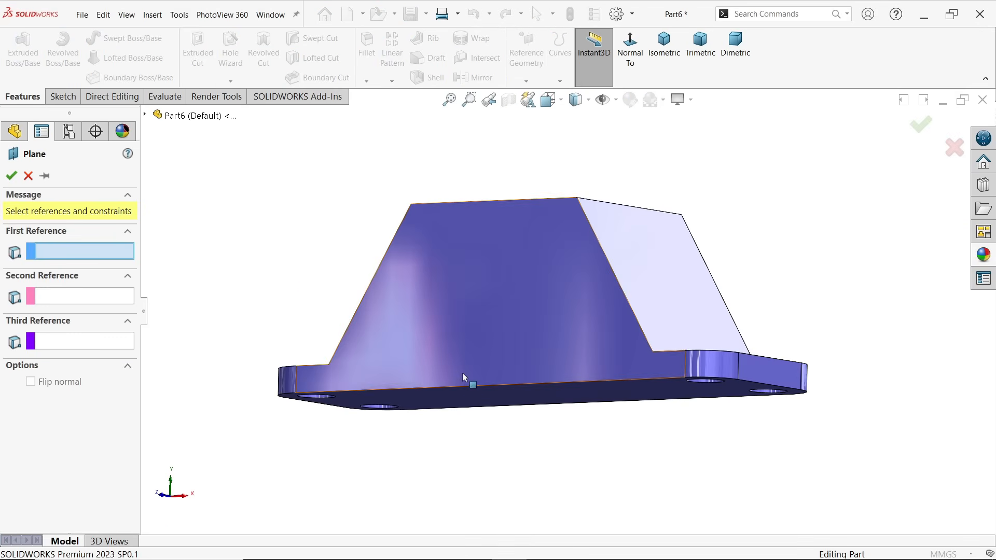
pyautogui.moveTo(464, 376); pyautogui.dragTo(492, 311, button='middle')
pyautogui.click(502, 390)
pyautogui.moveTo(409, 270); pyautogui.dragTo(422, 404, button='middle')
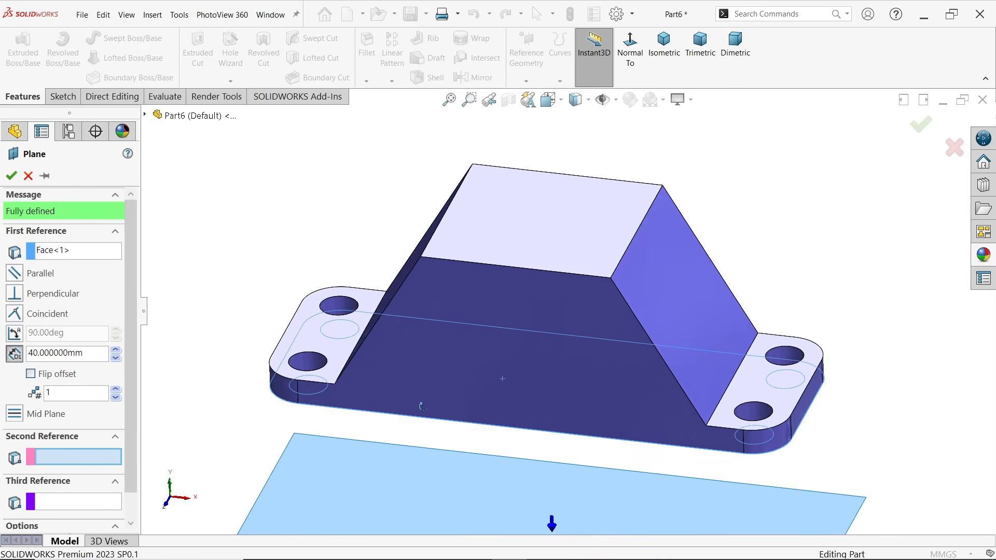
pyautogui.click(31, 375)
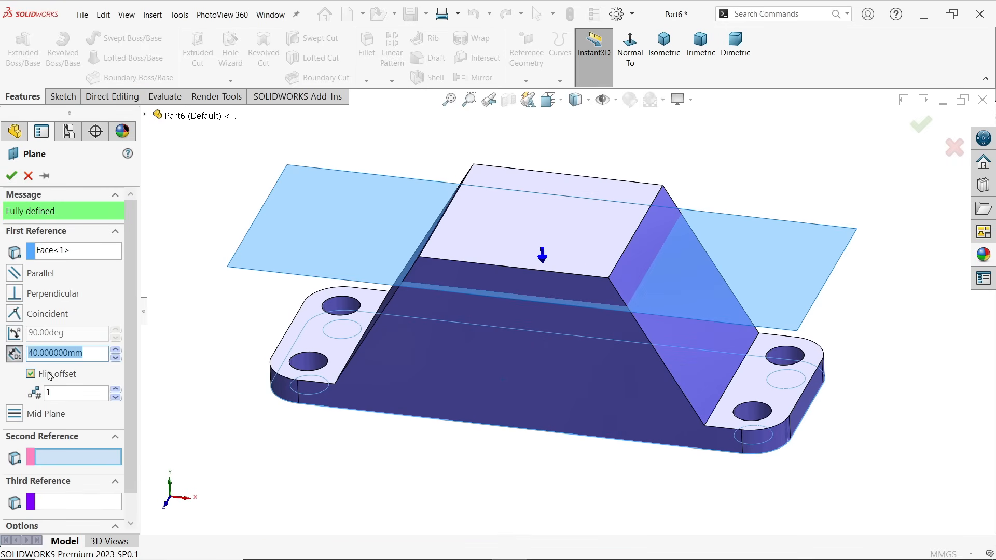
pyautogui.click(11, 177)
# Start a sketch on the offset plane and draw a corner rectangle from near the origin across the right sloped face onto the right flange
pyautogui.click(62, 97)
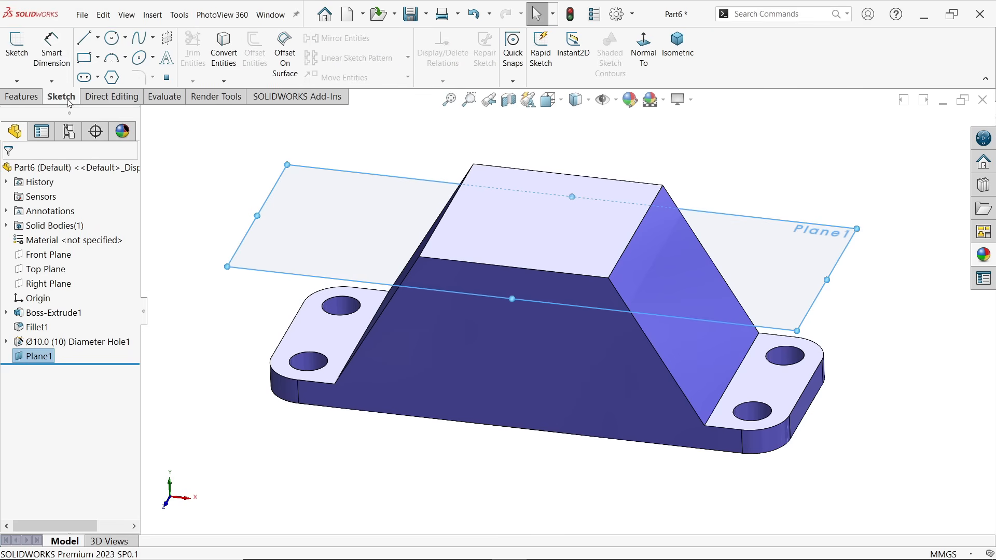
pyautogui.click(21, 52)
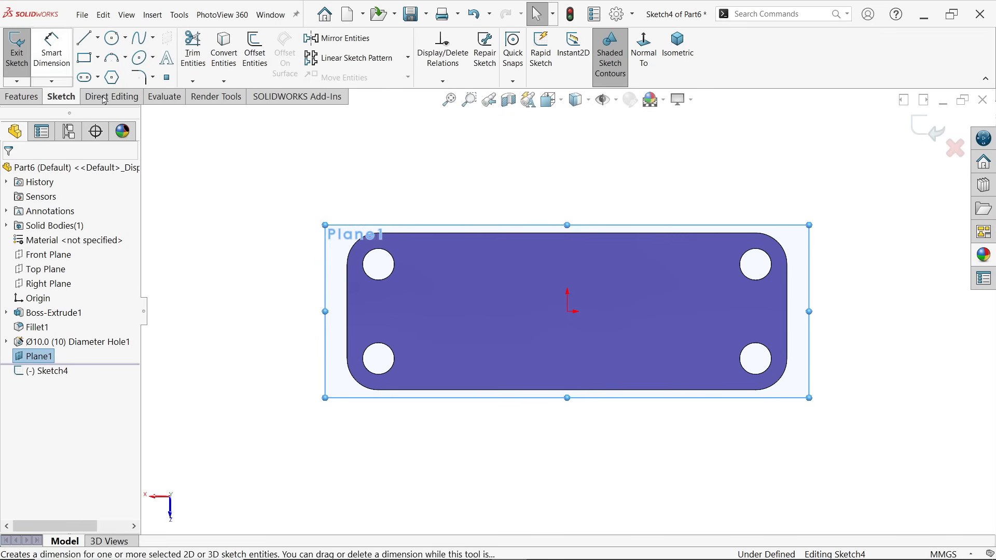
pyautogui.click(644, 49)
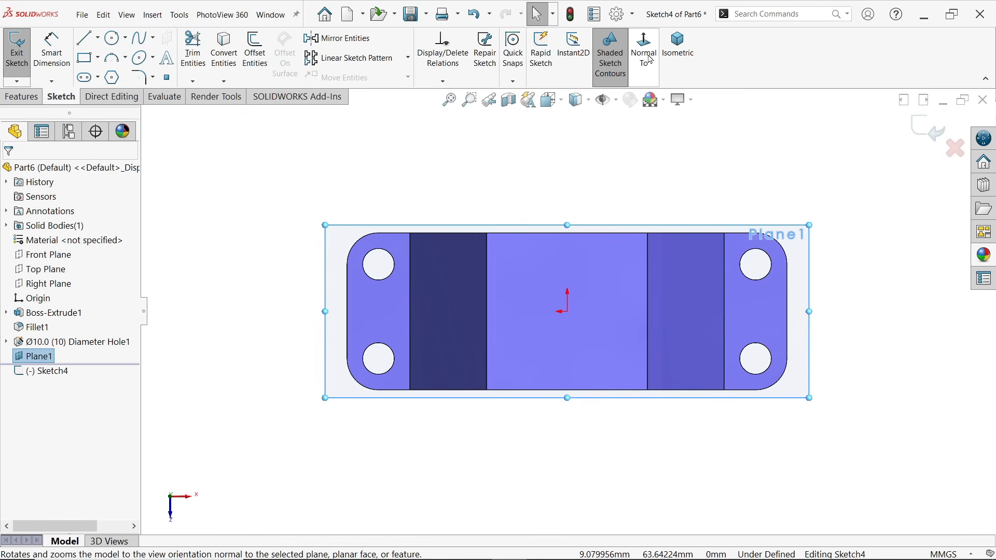
pyautogui.click(98, 59)
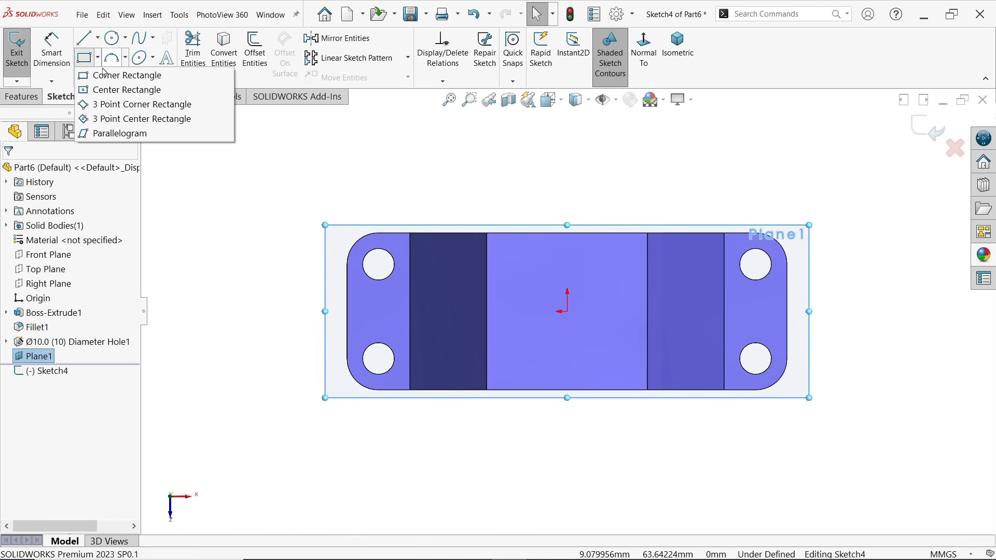
pyautogui.click(112, 76)
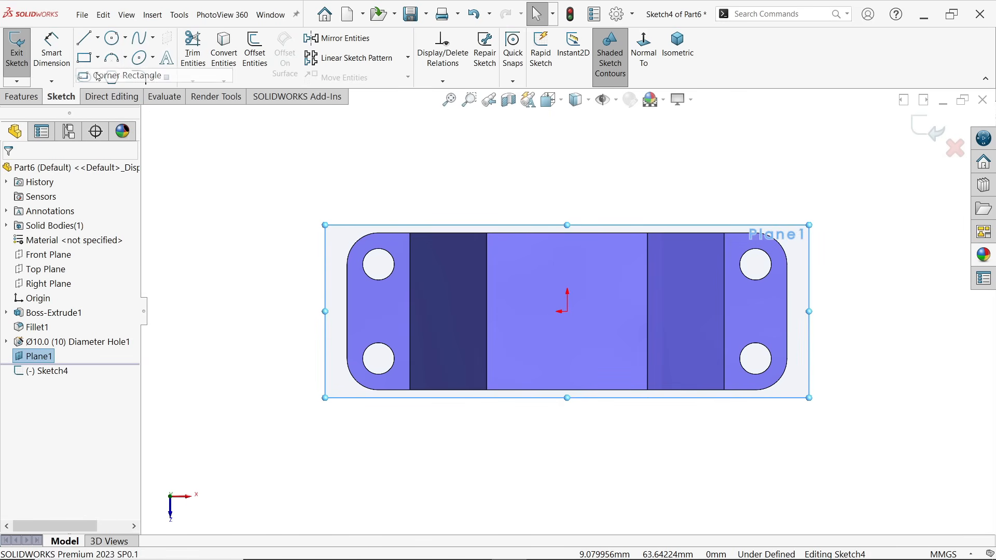
pyautogui.click(564, 275)
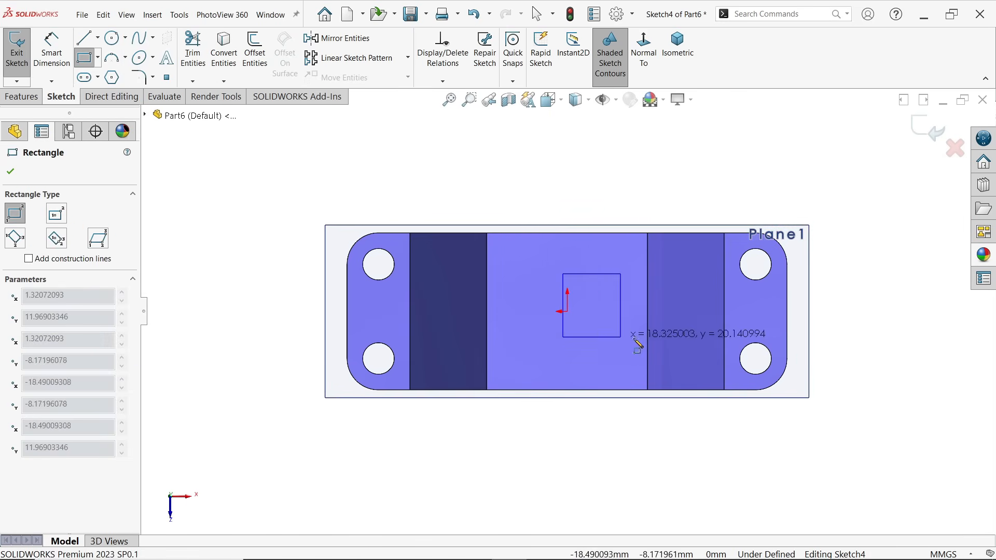
pyautogui.click(742, 343)
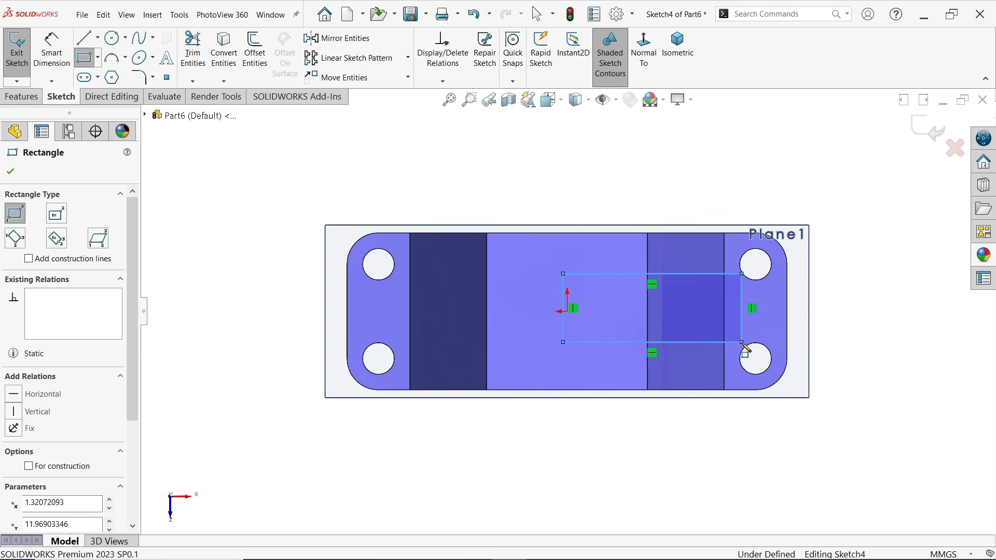
# Finish the rectangle and make the origin the midpoint of its vertical edge nearest the origin
pyautogui.rightClick(597, 154)
pyautogui.click(632, 158)
pyautogui.scroll(-2, 628, 330)
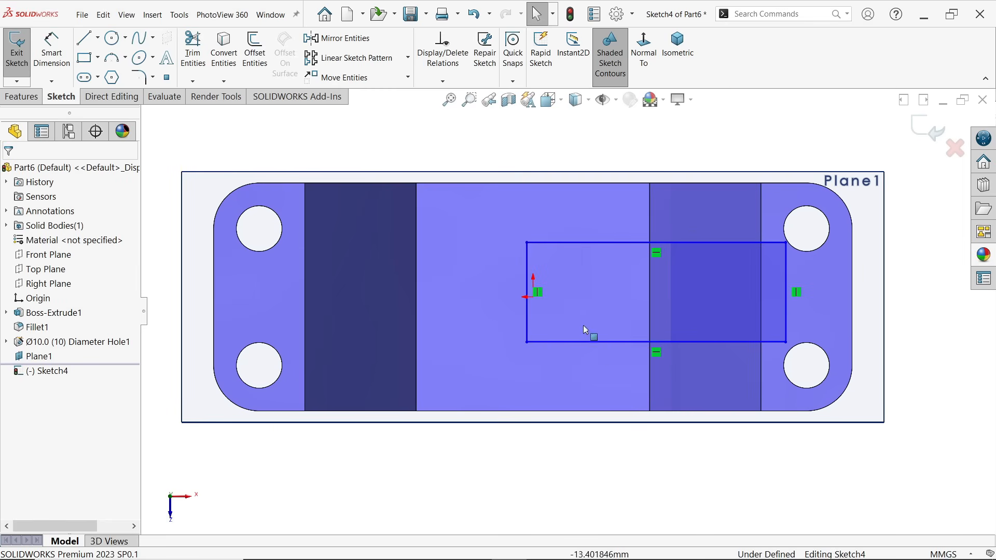
pyautogui.click(527, 310)
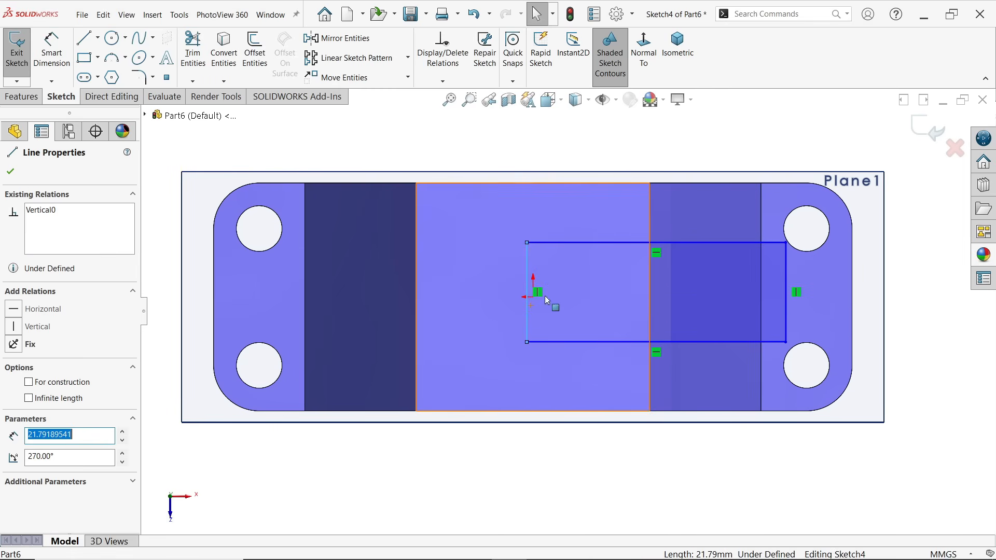
pyautogui.scroll(-2, 538, 302)
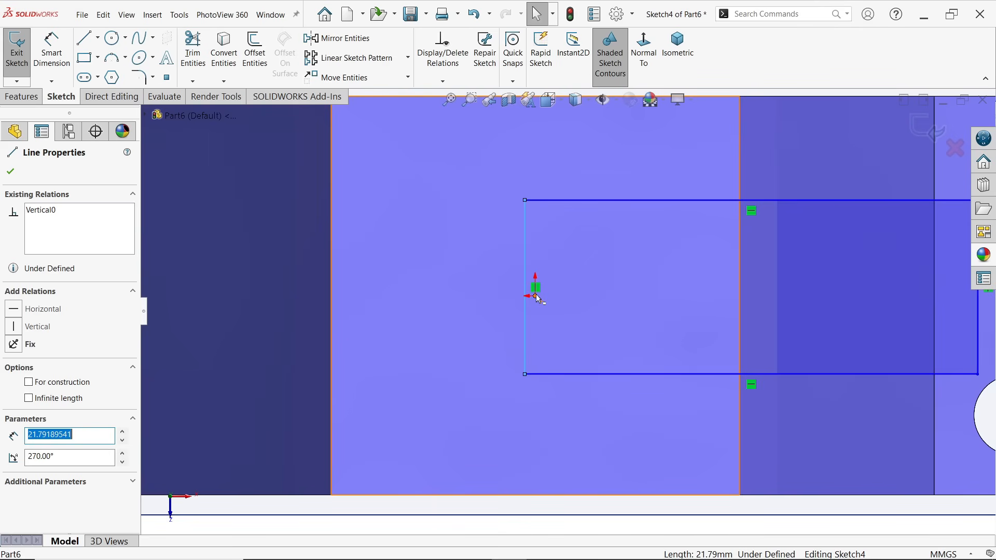
pyautogui.keyDown('ctrl'); pyautogui.click(535, 295); pyautogui.keyUp('ctrl')
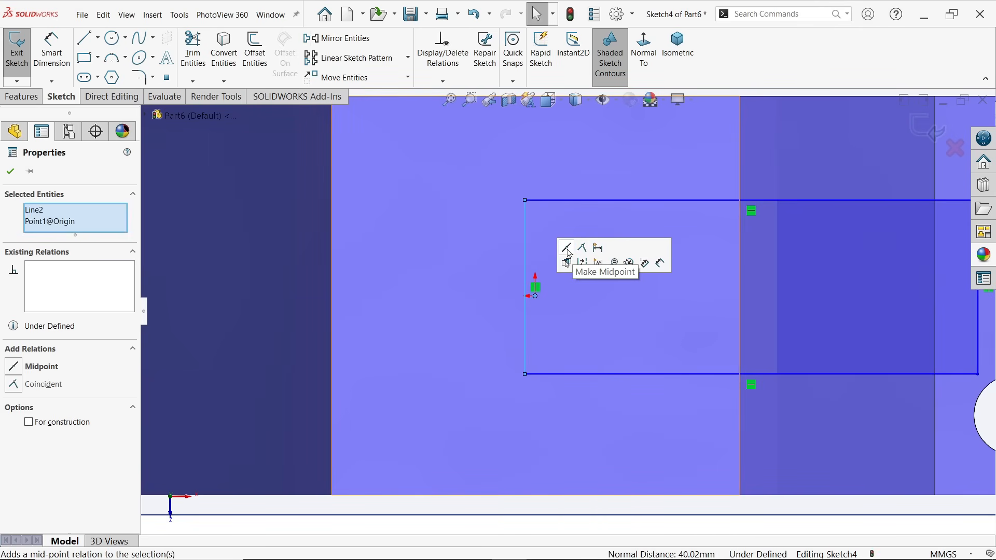
pyautogui.click(567, 249)
pyautogui.scroll(4, 692, 336)
pyautogui.scroll(-2, 655, 297)
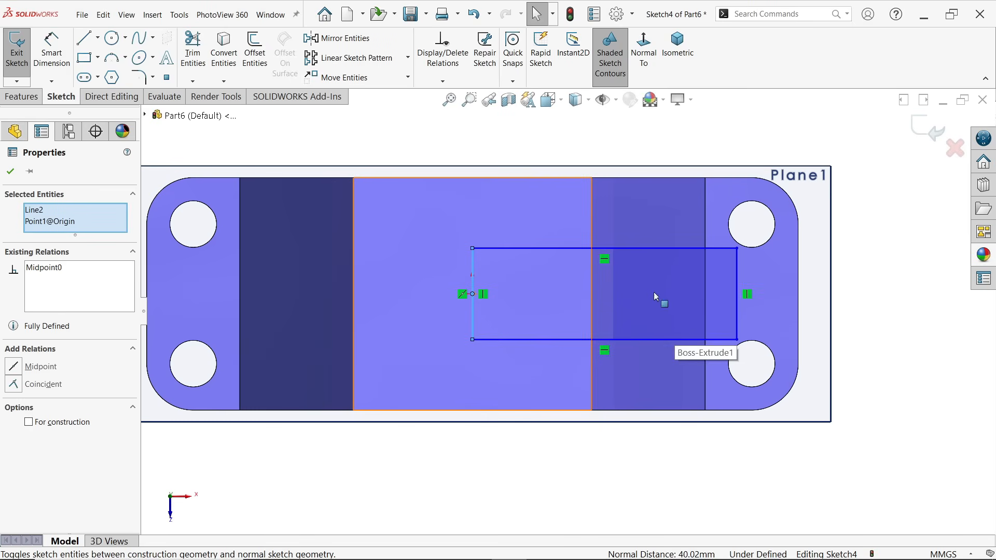
# Dimension the rectangle's far vertical edge over the flange side and set its length to 15 mm
pyautogui.click(48, 63)
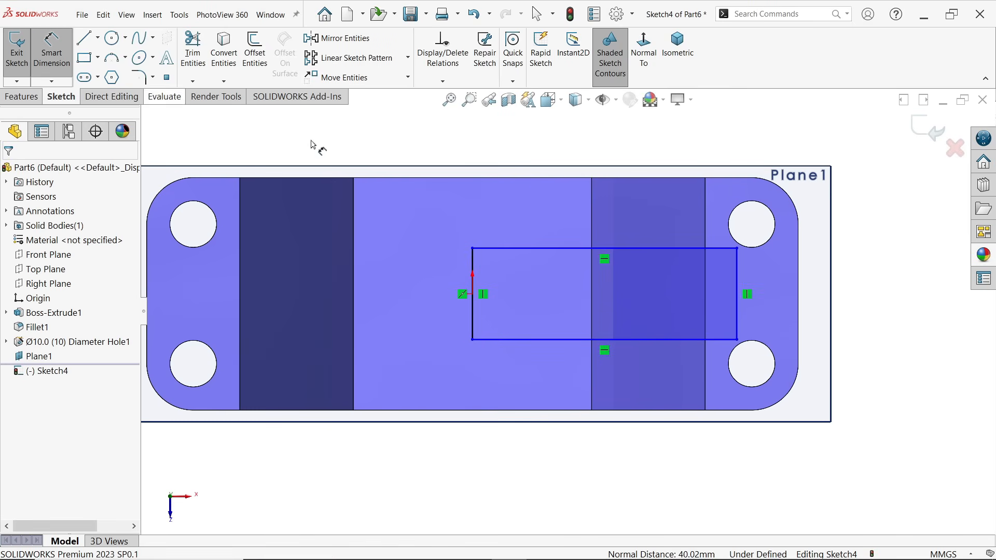
pyautogui.click(740, 294)
pyautogui.click(851, 288)
pyautogui.write('1')
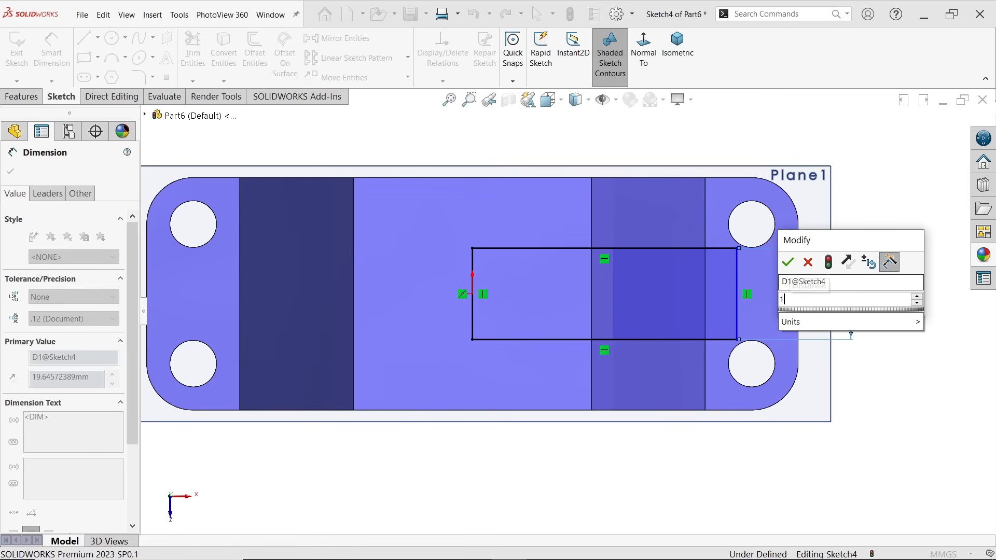
pyautogui.write('5')
pyautogui.press('Return')
pyautogui.scroll(2, 595, 237)
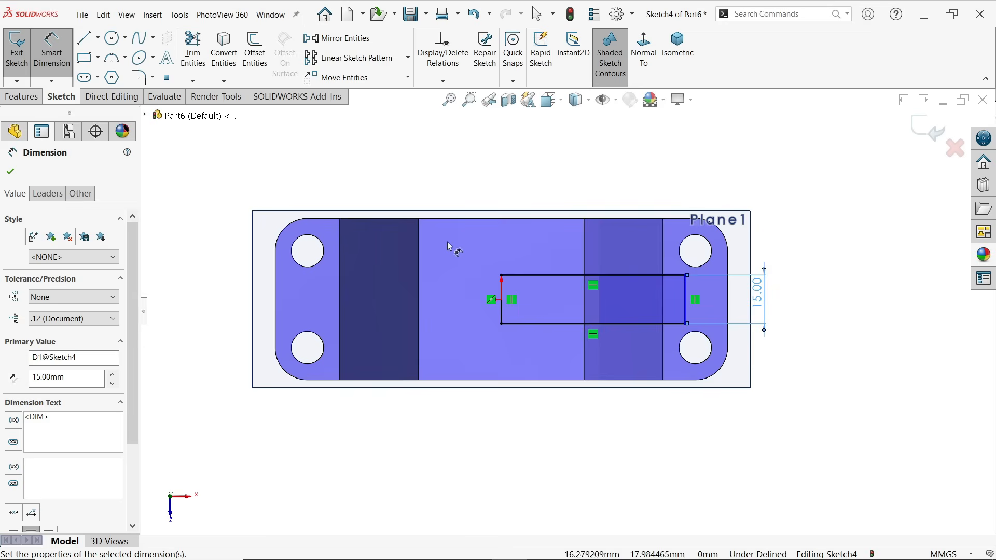
pyautogui.scroll(-1, 449, 247)
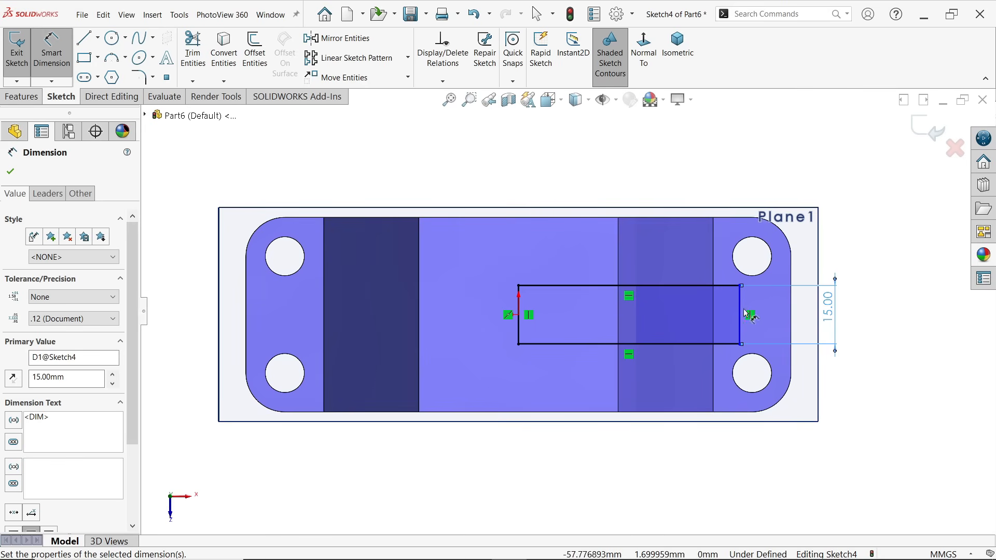
# Dimension the distance between the rectangle's two vertical edges and set it to 95/2 (47.5 mm)
pyautogui.click(519, 316)
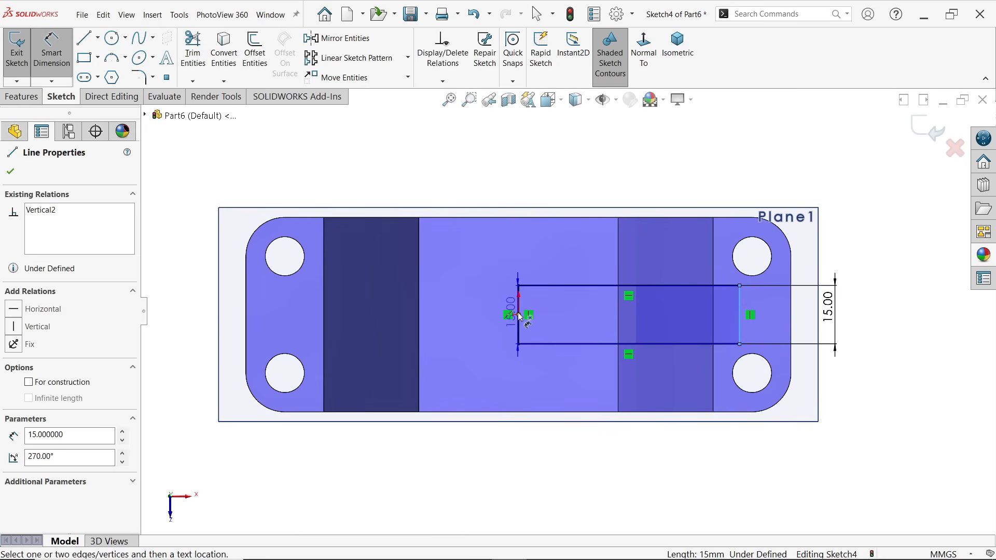
pyautogui.click(739, 313)
pyautogui.click(597, 159)
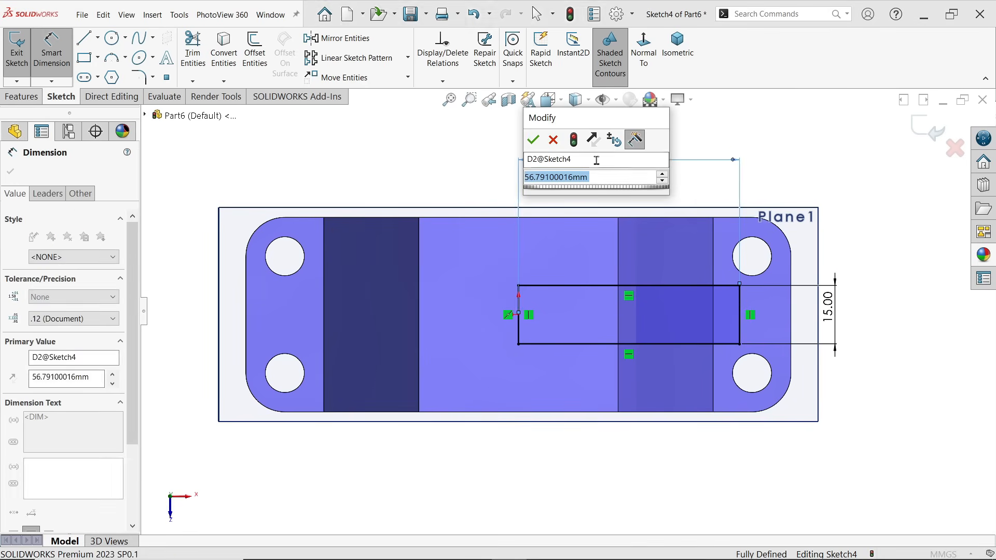
pyautogui.write('47.5')
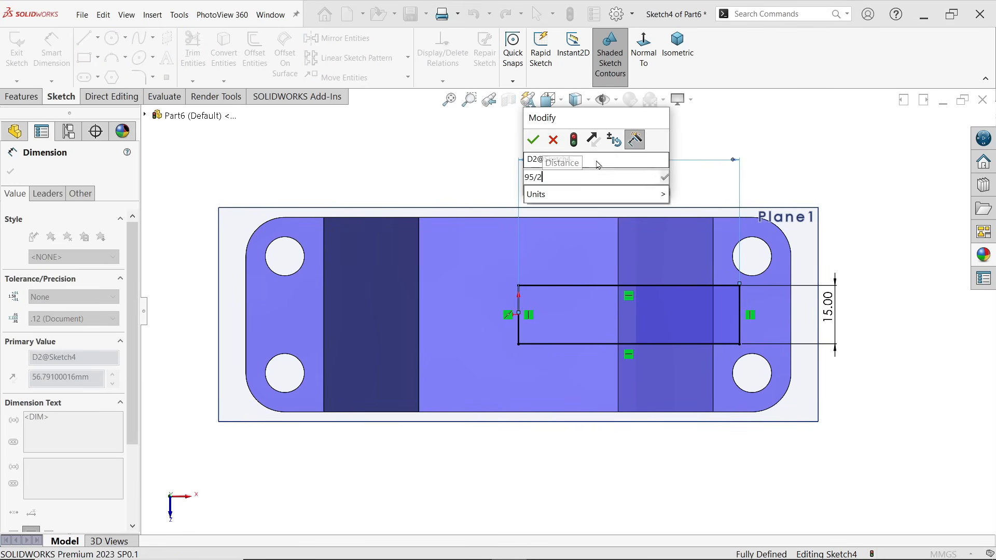
pyautogui.press('Return')
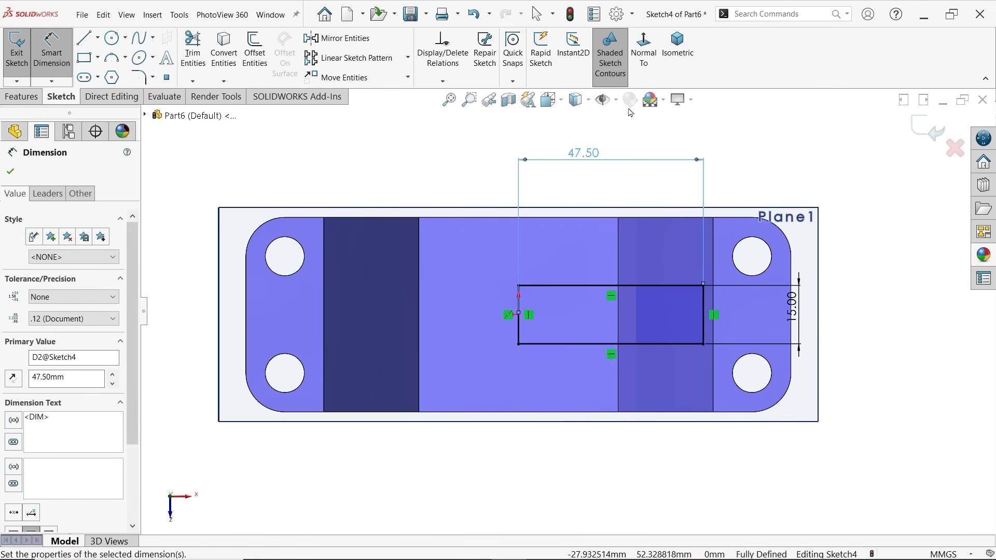
# Extrude the rectangle as a boss with the Up To Body end condition, ending on the base body with Merge result on
pyautogui.click(678, 52)
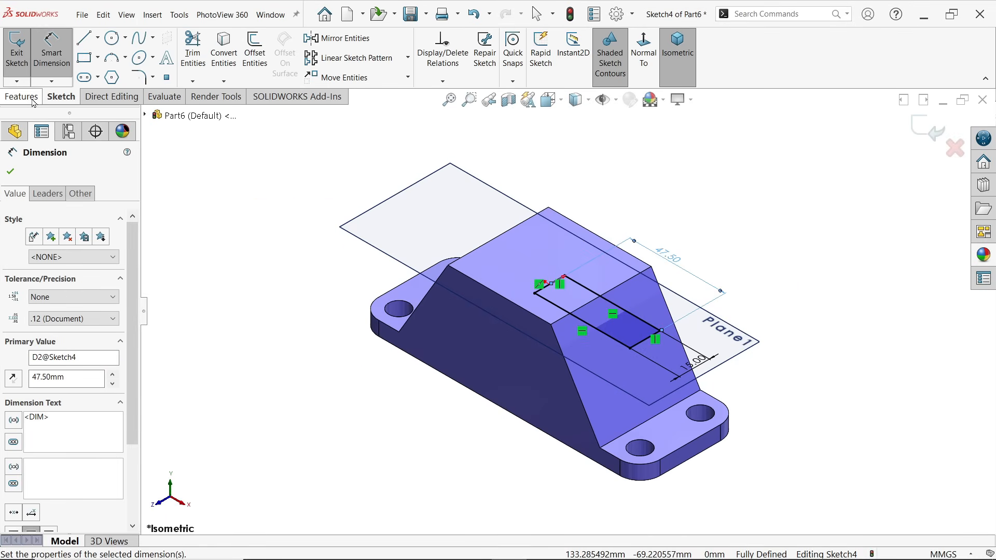
pyautogui.click(30, 97)
pyautogui.click(23, 51)
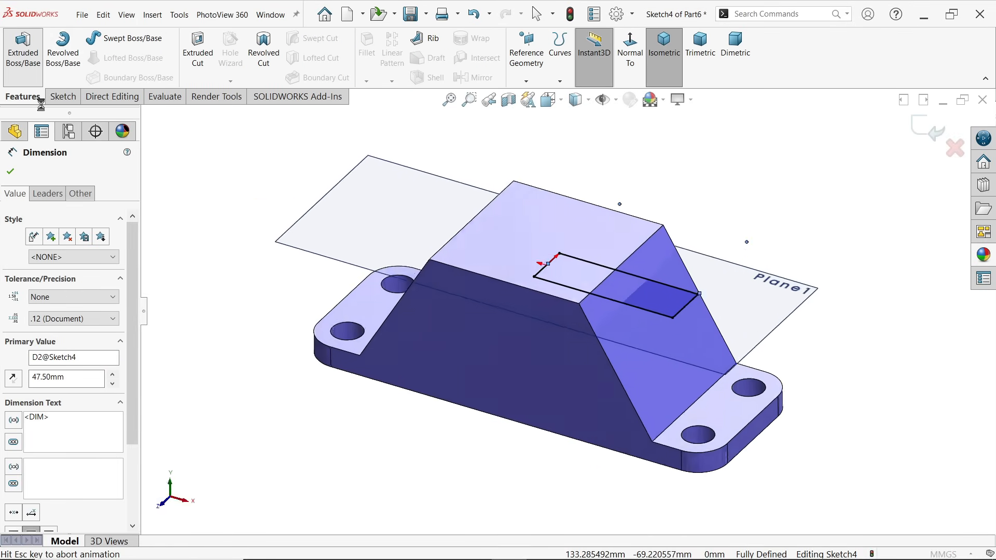
pyautogui.click(51, 250)
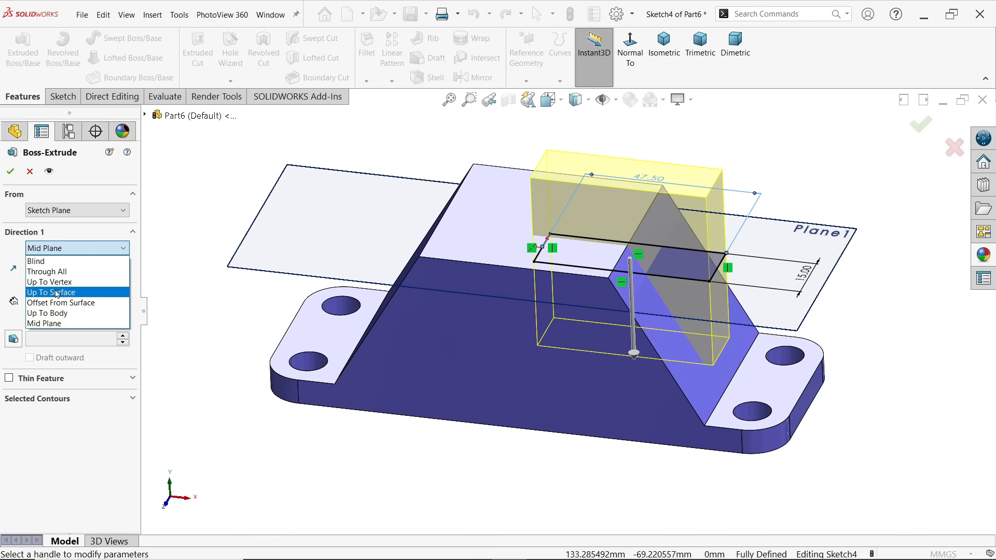
pyautogui.click(61, 314)
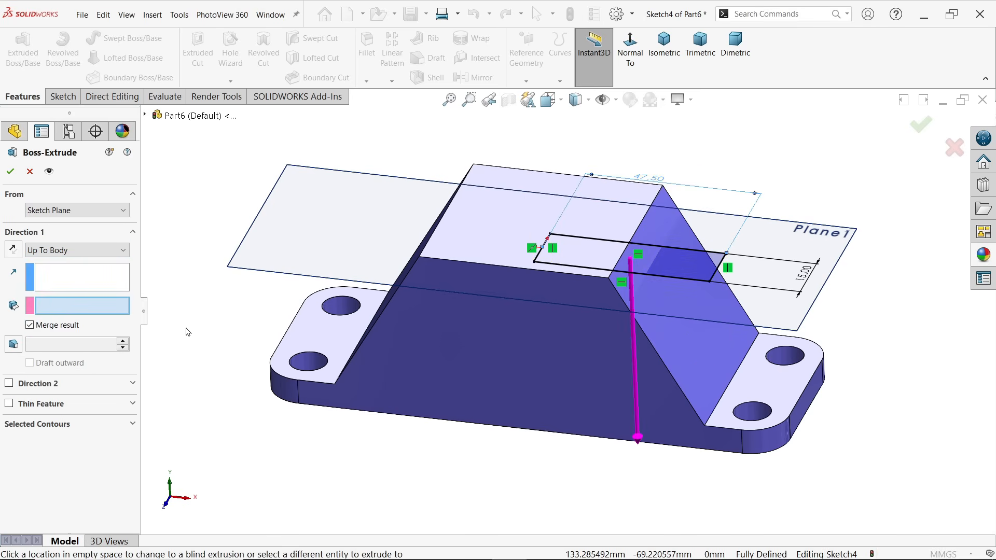
pyautogui.click(713, 344)
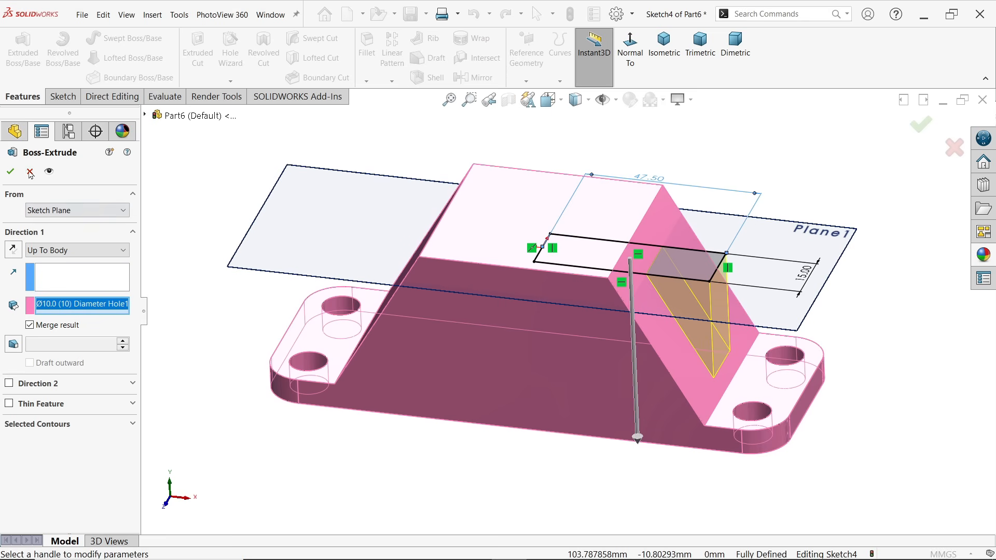
pyautogui.click(12, 173)
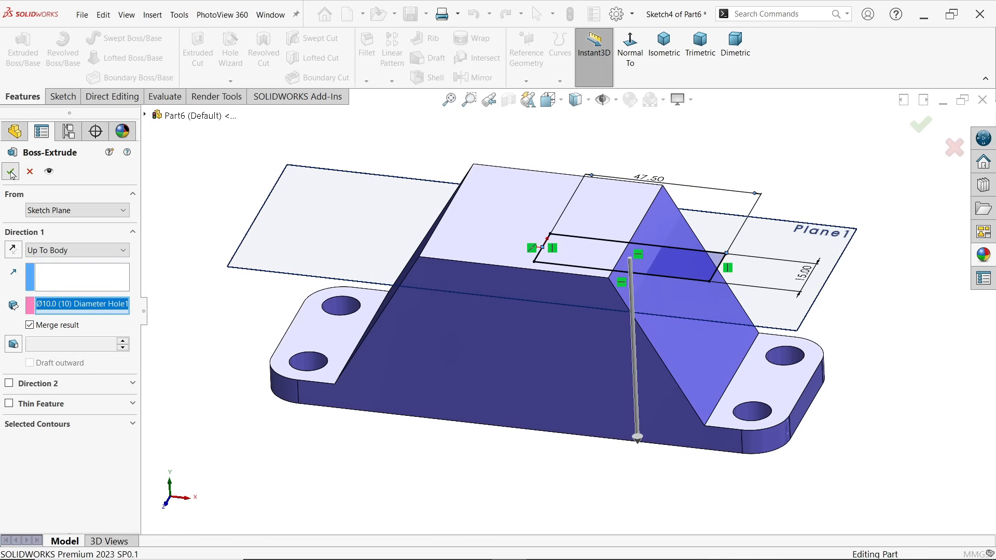
# Hide the offset reference plane Plane1 from the model
pyautogui.click(316, 175)
pyautogui.click(376, 140)
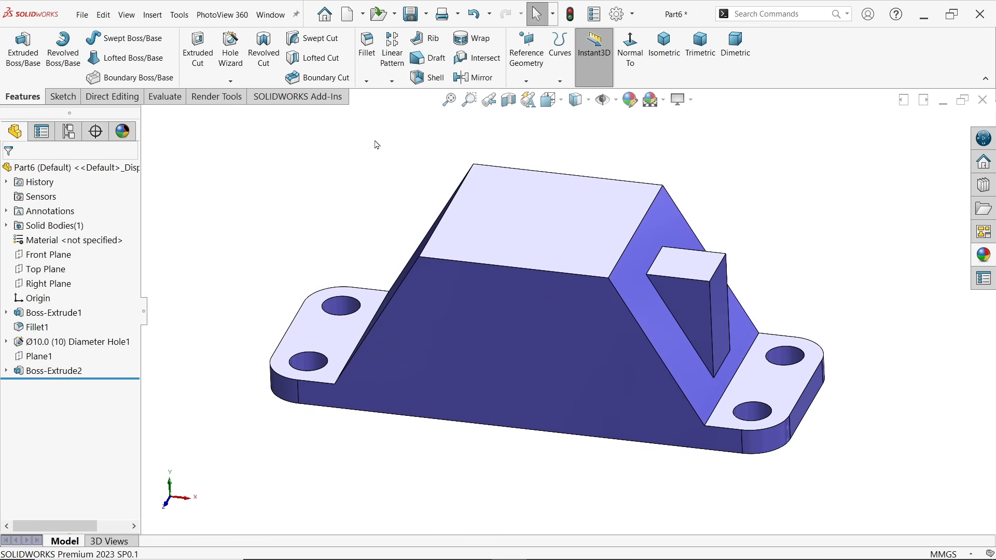
pyautogui.moveTo(792, 213)
pyautogui.mouseDown(button='middle')
pyautogui.moveTo(797, 94)
pyautogui.moveTo(767, 201)
pyautogui.moveTo(782, 209)
pyautogui.mouseUp(button='middle')
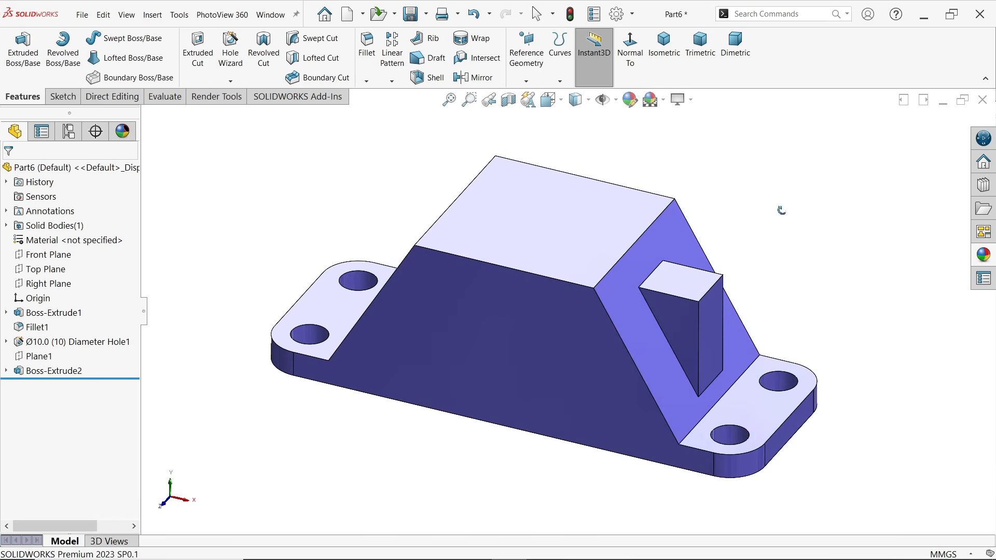
# Mirror the side boss Boss-Extrude2 about the Right Plane onto the opposite sloped face
pyautogui.click(474, 78)
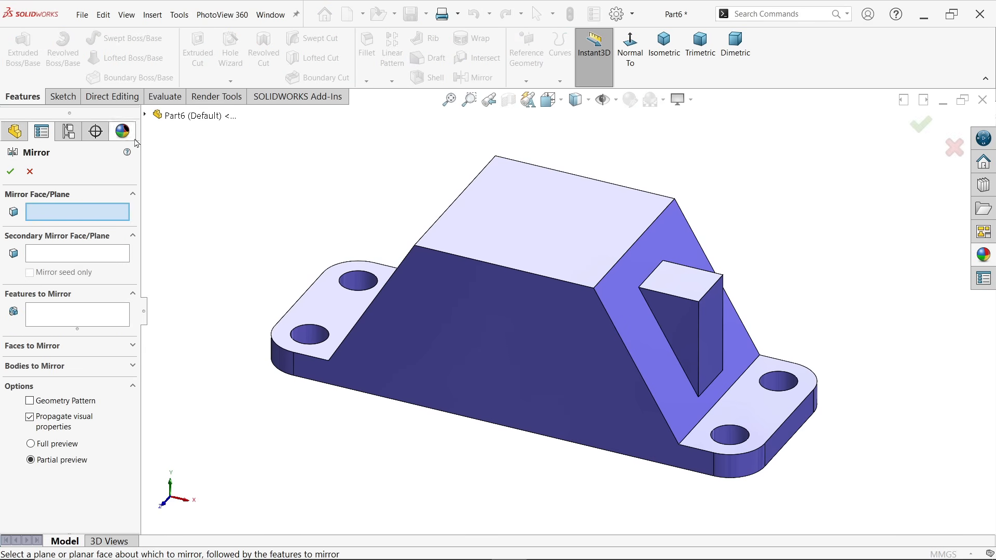
pyautogui.click(145, 117)
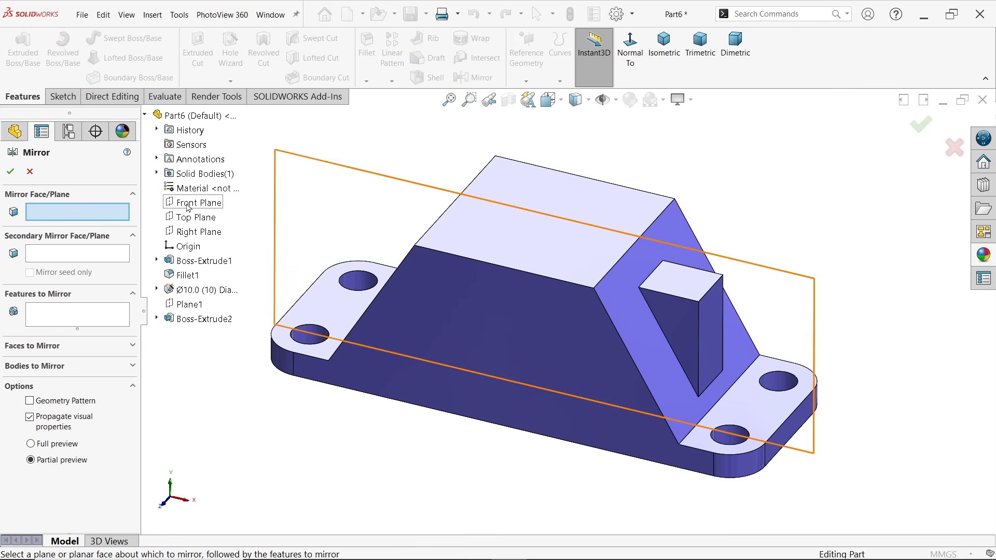
pyautogui.click(192, 234)
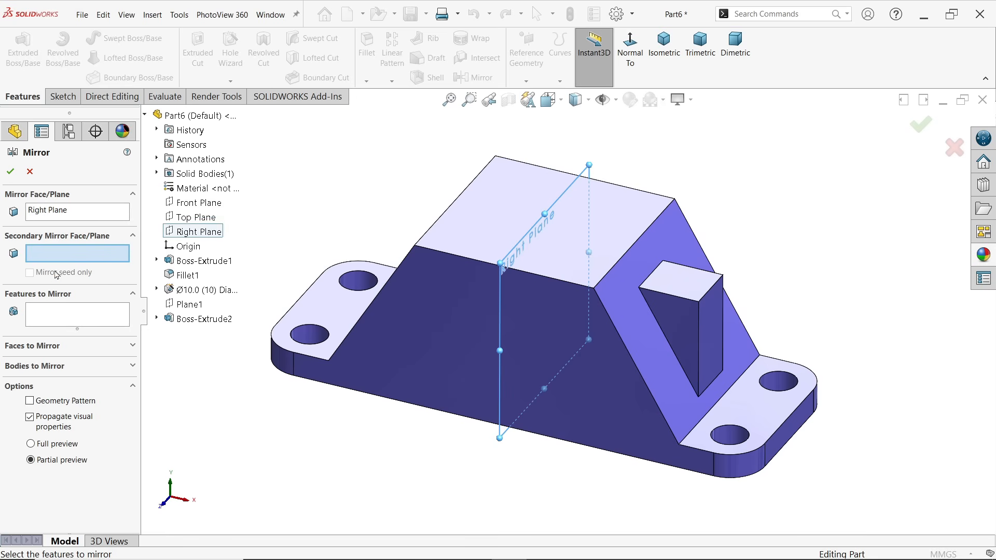
pyautogui.click(50, 325)
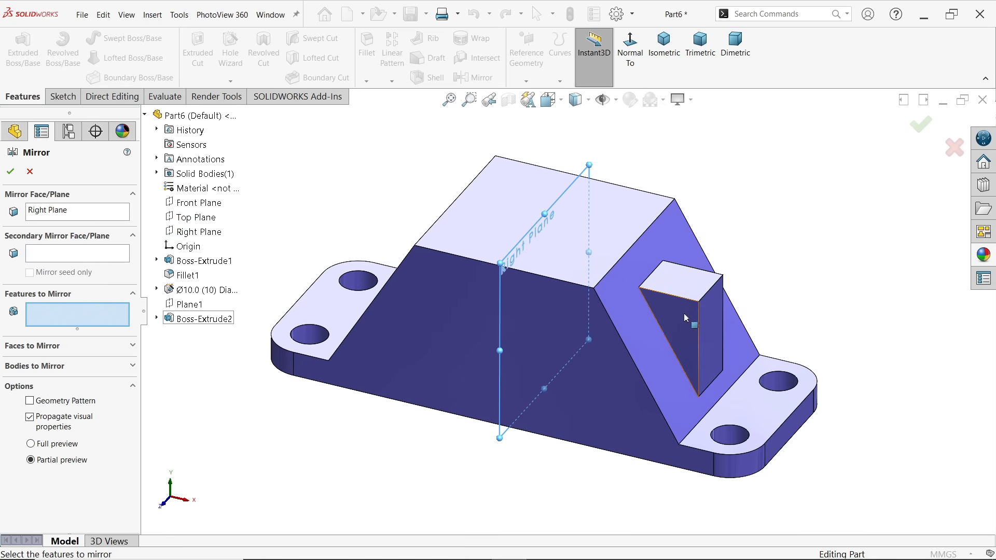
pyautogui.click(203, 319)
pyautogui.moveTo(333, 323); pyautogui.dragTo(389, 306, button='middle')
pyautogui.scroll(-2, 422, 220)
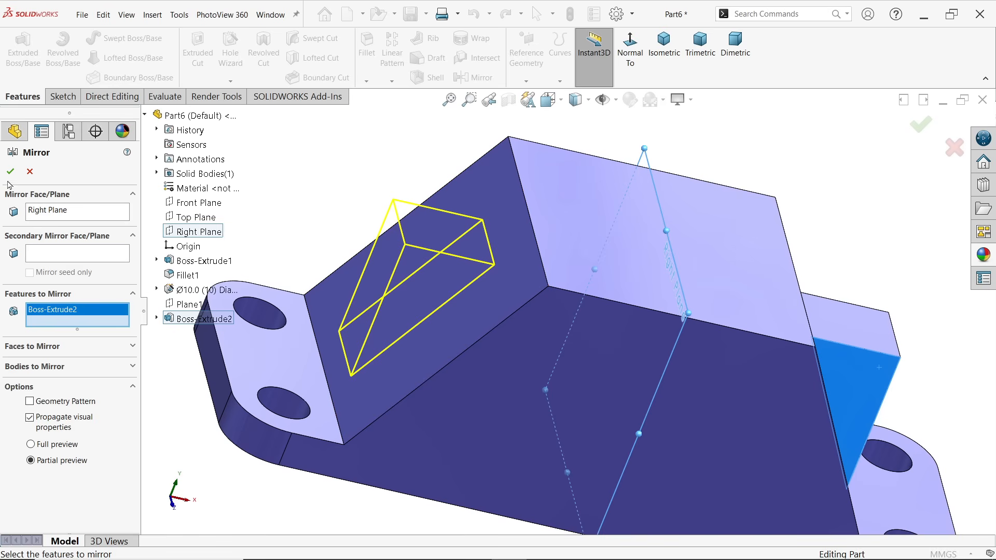
pyautogui.click(10, 171)
pyautogui.moveTo(669, 366); pyautogui.dragTo(611, 331, button='middle')
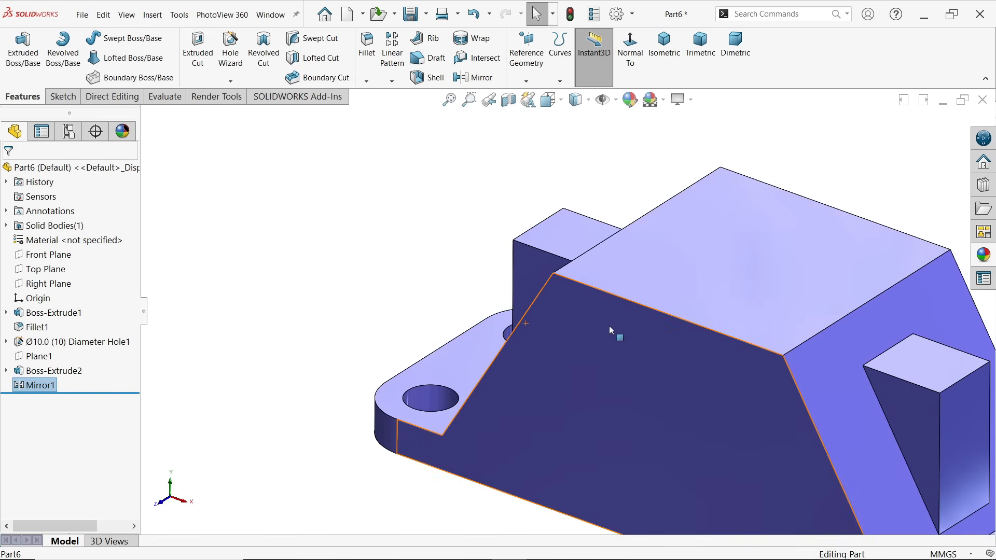
pyautogui.scroll(4, 606, 348)
# Check the Exercise 189 reference drawing, and sketch a circle of about 15.8 mm radius centred on the origin on the body's top face
pyautogui.hotkey('alt', 'Tab')
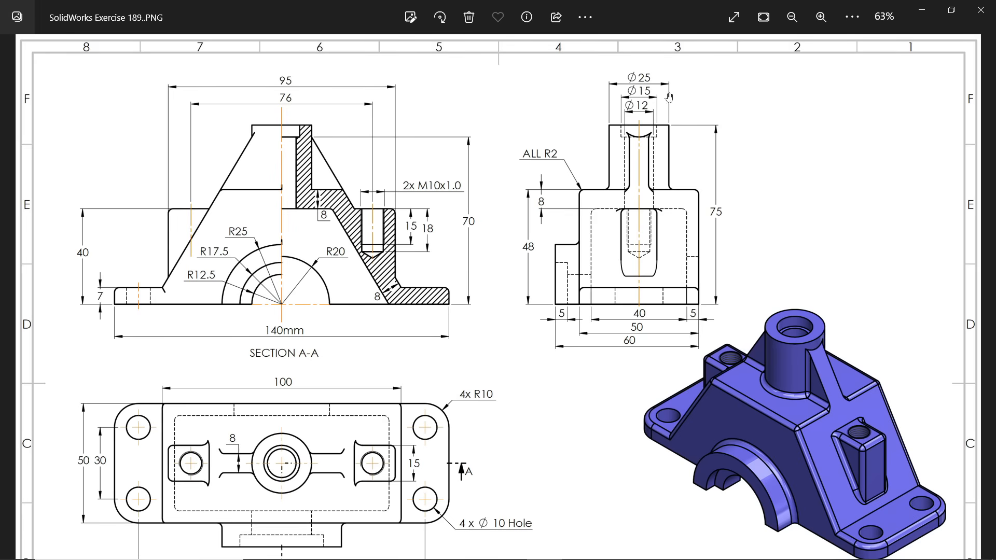
pyautogui.click(922, 15)
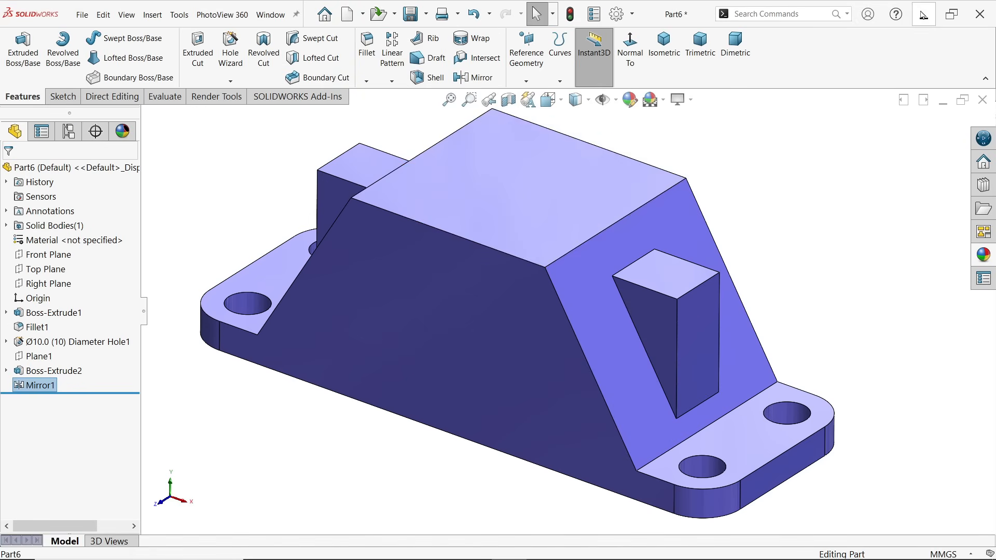
pyautogui.click(551, 195)
pyautogui.click(592, 160)
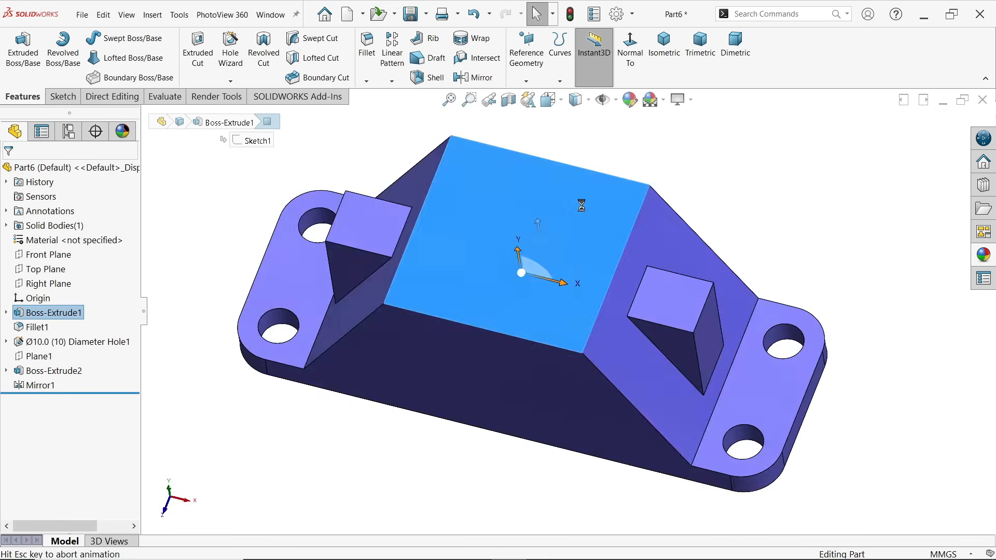
pyautogui.click(112, 37)
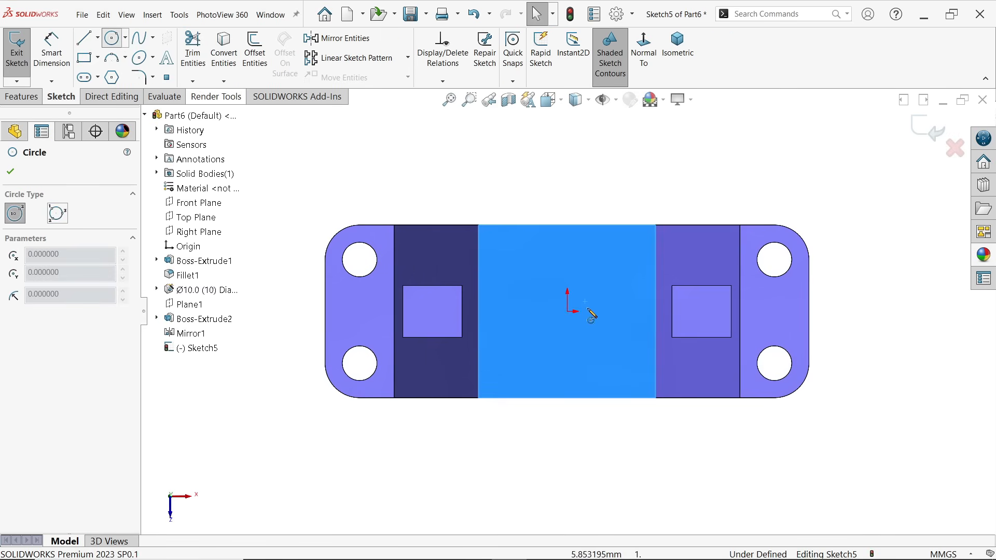
pyautogui.click(571, 311)
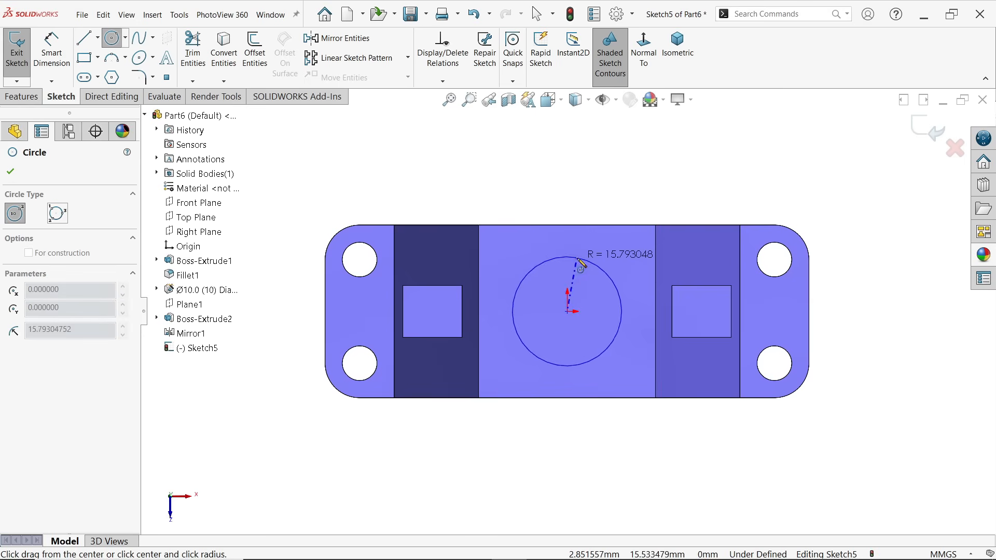
pyautogui.click(583, 259)
# Dimension the circle on the top face and set its diameter to 25 mm
pyautogui.click(52, 52)
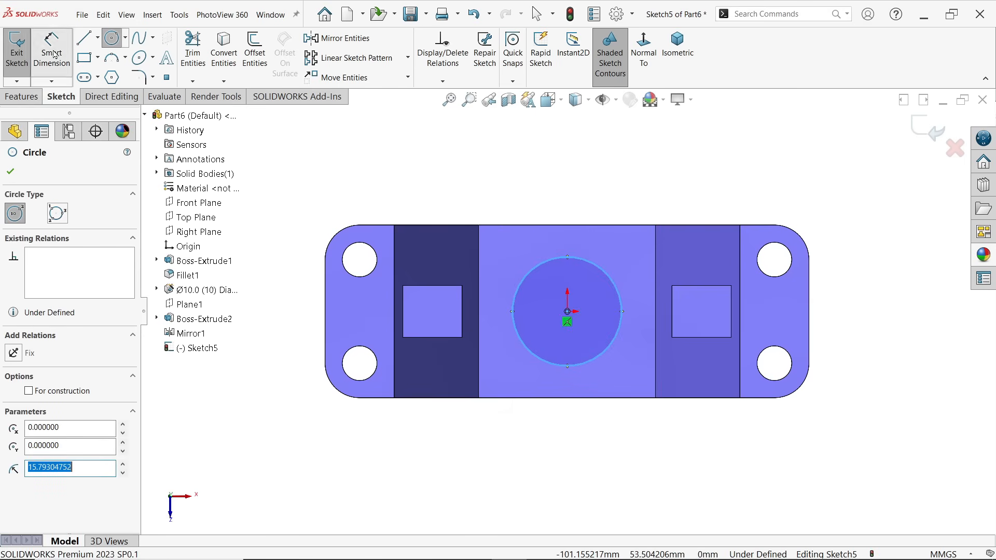
pyautogui.click(528, 275)
pyautogui.click(542, 212)
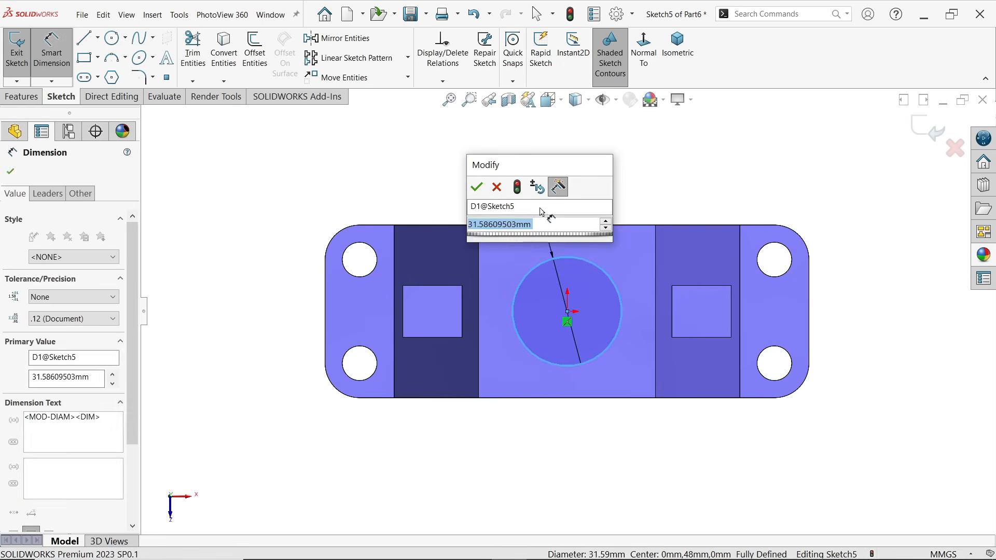
pyautogui.click(488, 187)
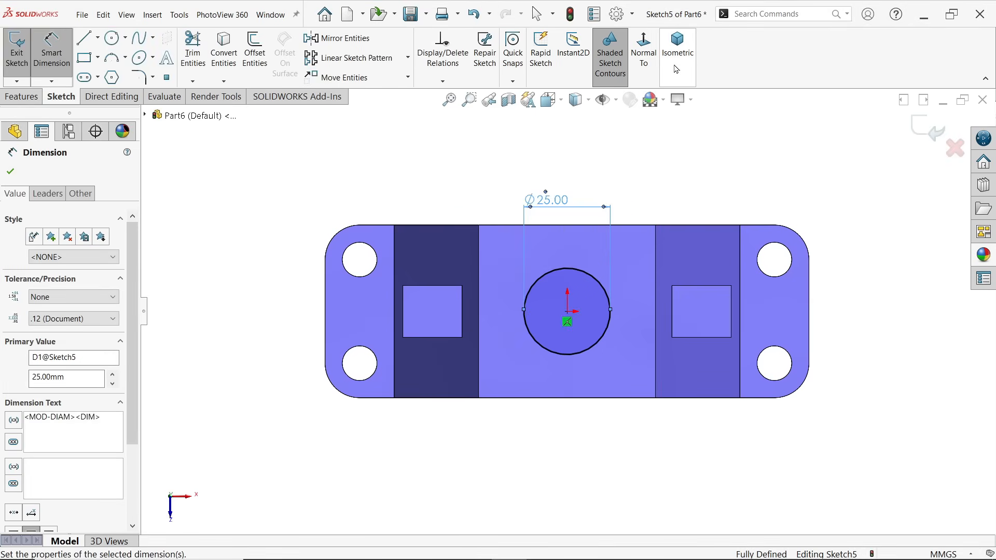
# Extrude the 25 mm circle on the top face as a Blind boss with a depth of 75-48, giving 27 mm
pyautogui.click(666, 63)
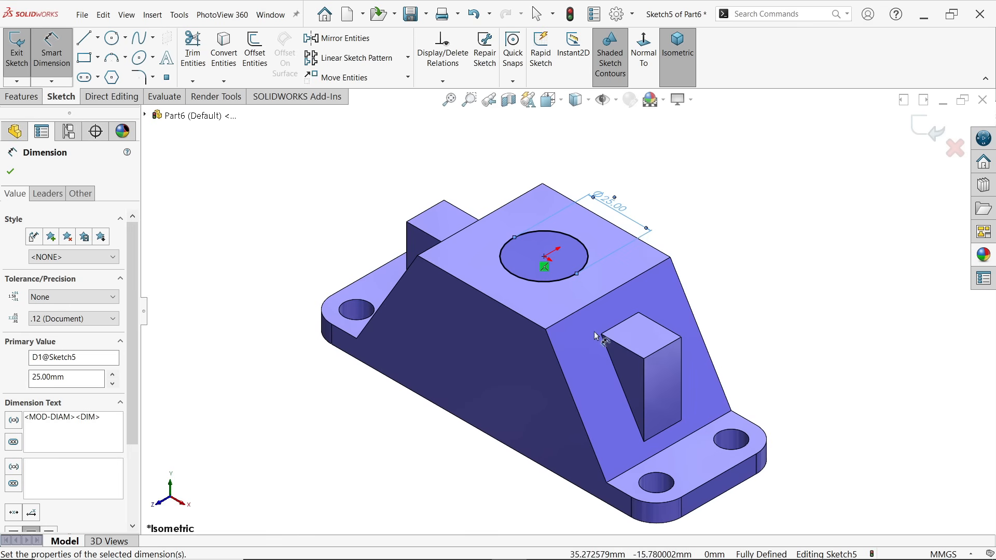
pyautogui.click(21, 96)
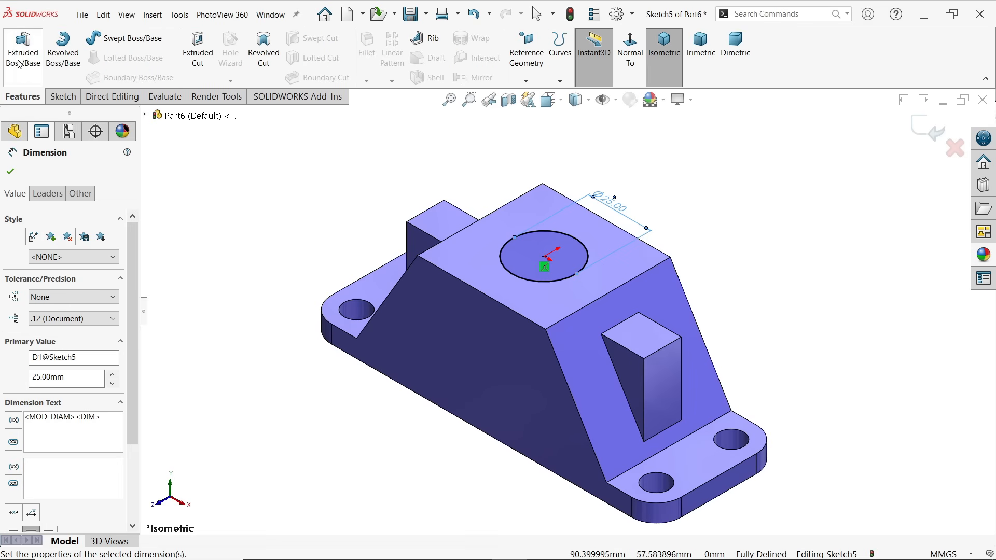
pyautogui.click(21, 52)
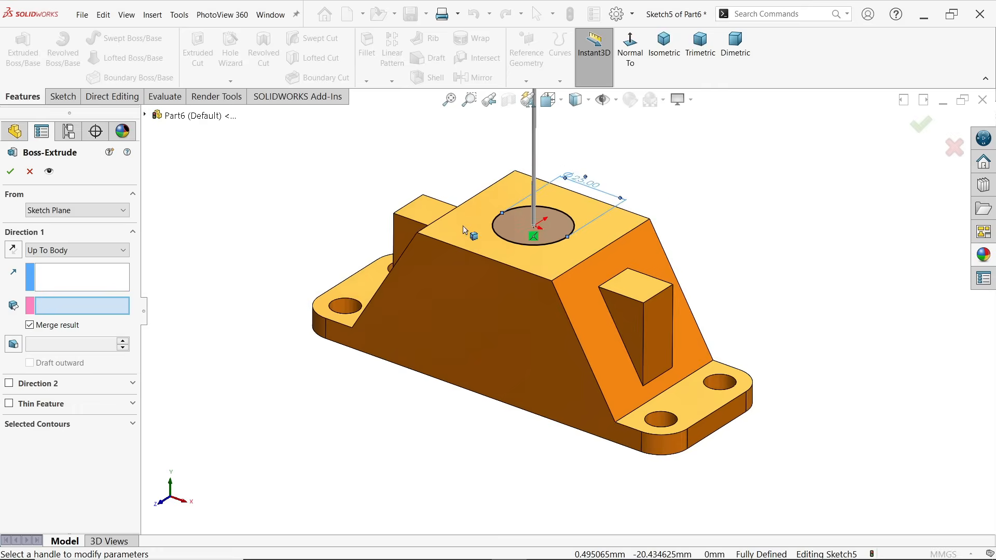
pyautogui.scroll(-2, 581, 156)
pyautogui.click(54, 250)
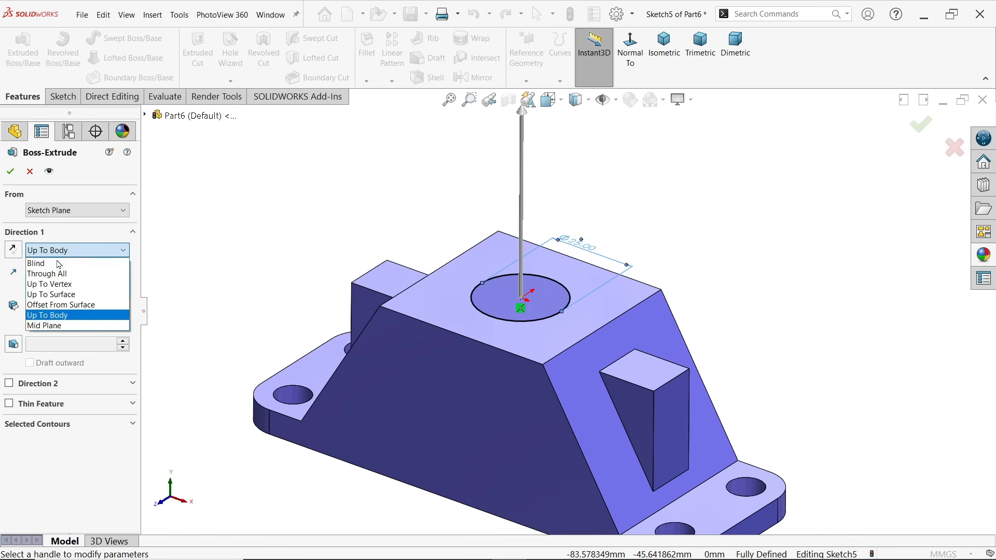
pyautogui.click(52, 262)
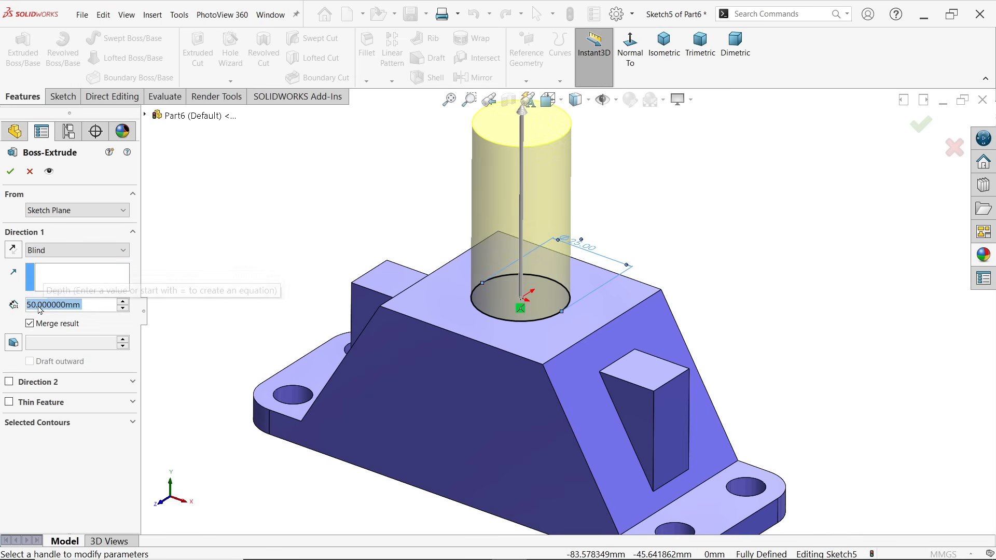
pyautogui.write('75-')
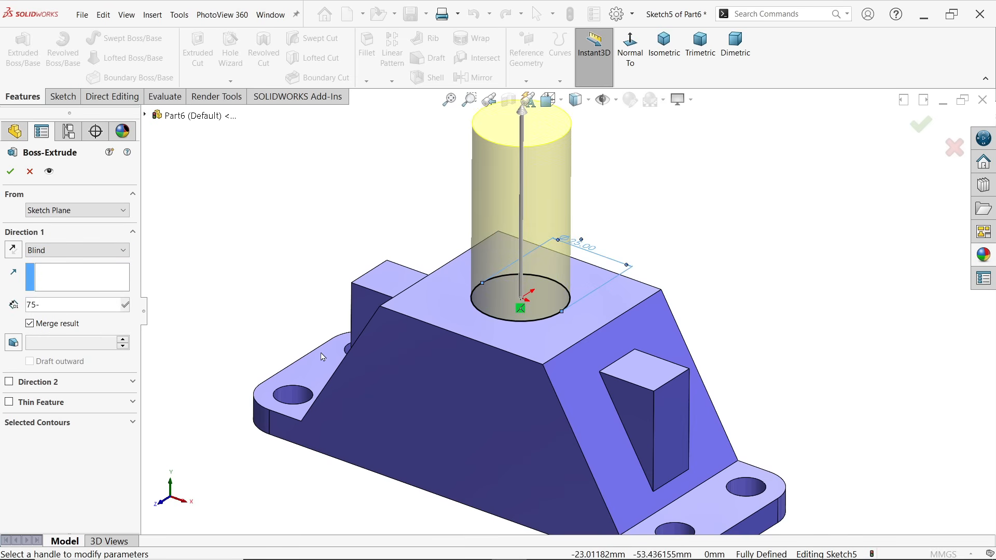
pyautogui.write('48')
pyautogui.press('Return')
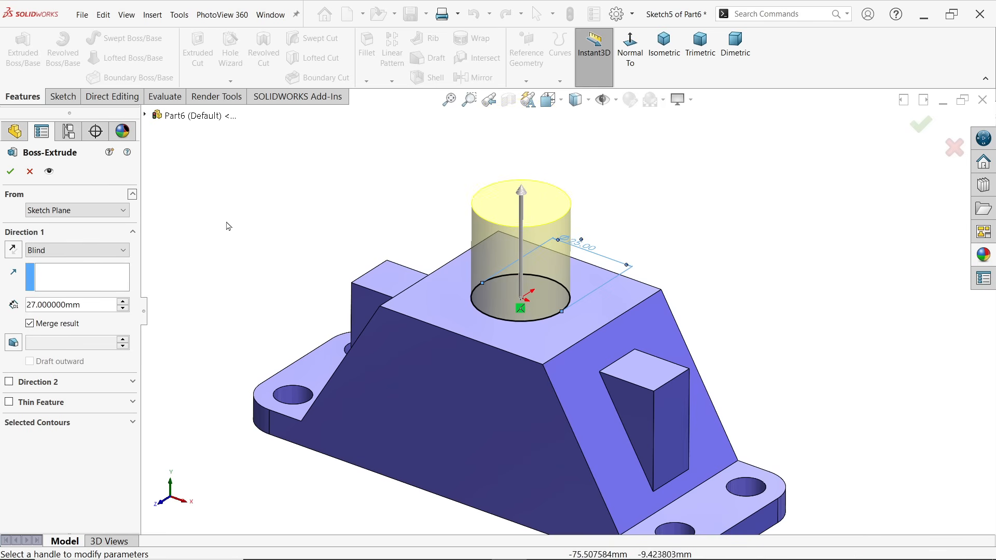
pyautogui.click(10, 172)
pyautogui.press('z')
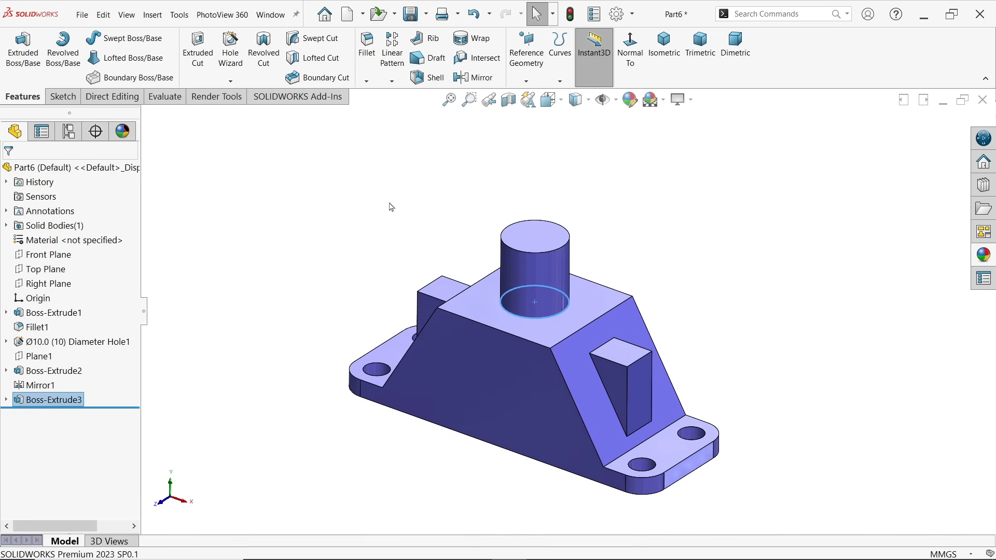
pyautogui.scroll(-2, 485, 309)
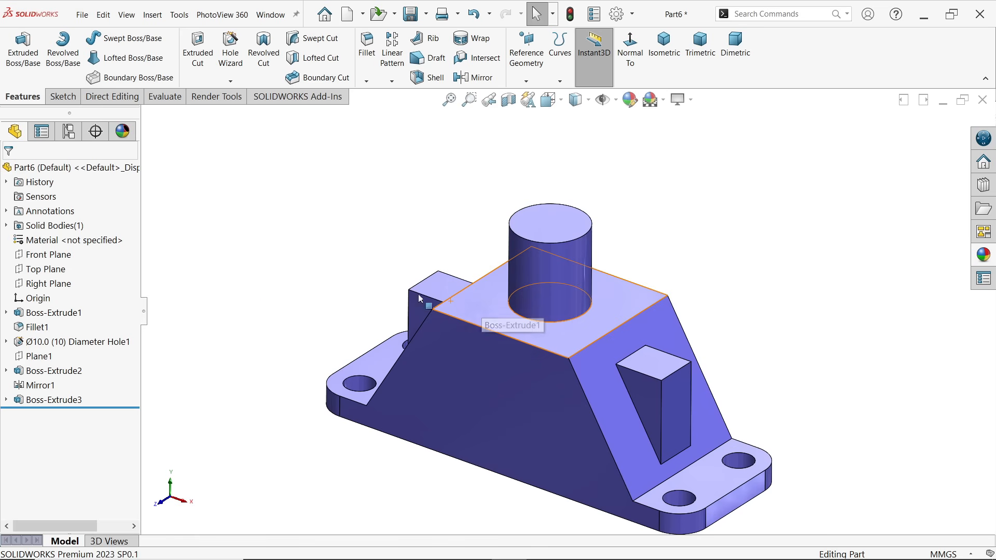
# Sketch a sloped line about 26 mm long on the Front Plane, from the body's upper left corner to the cylinder's left edge
pyautogui.click(60, 260)
pyautogui.click(68, 244)
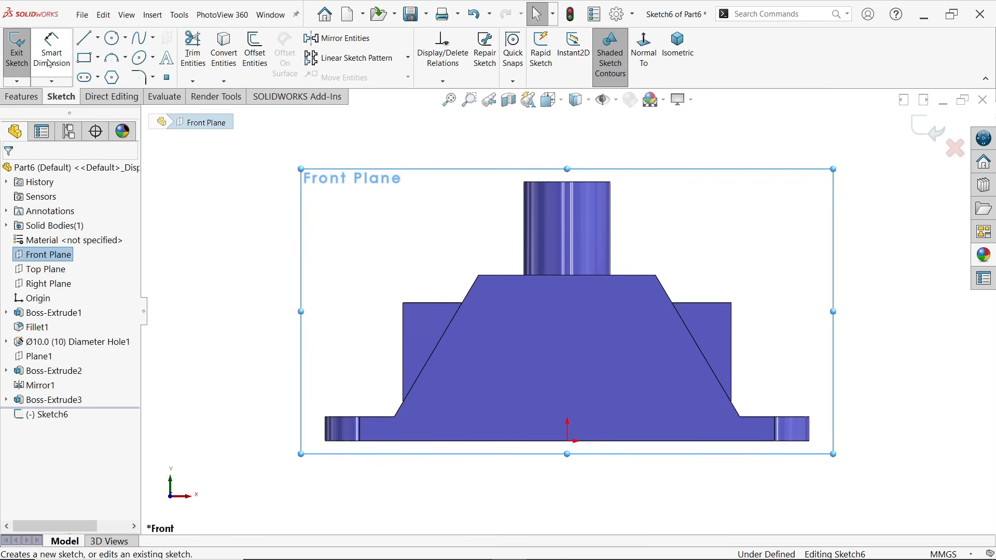
pyautogui.click(84, 37)
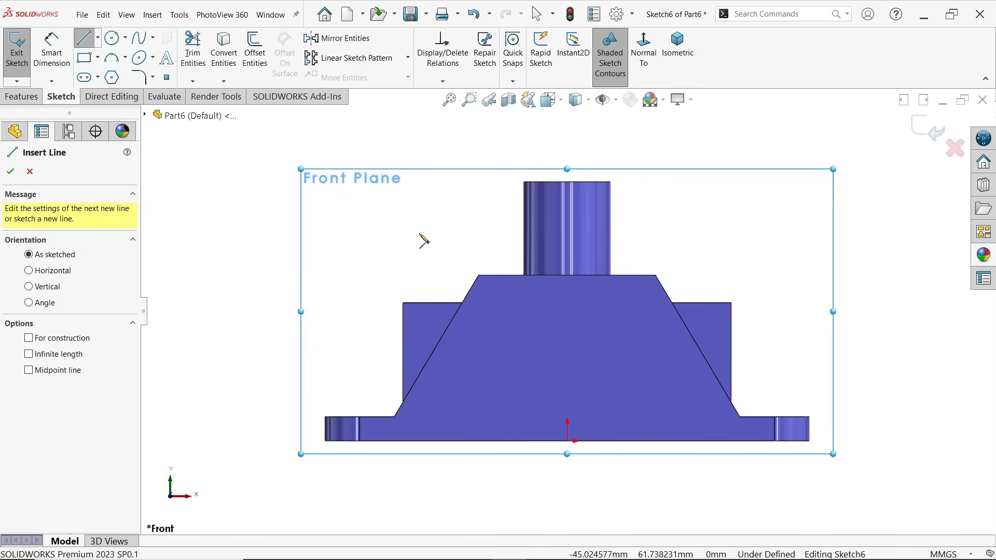
pyautogui.click(478, 276)
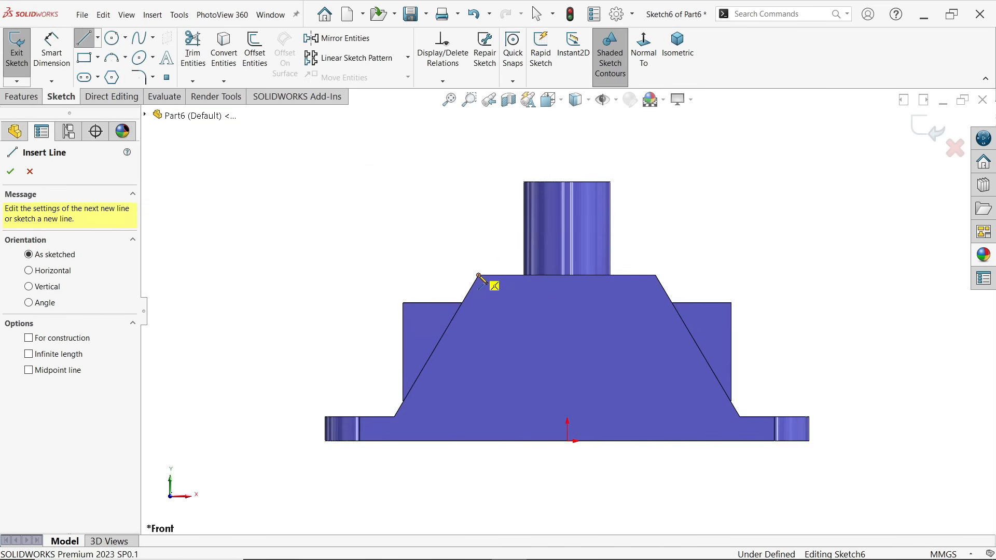
pyautogui.click(524, 199)
pyautogui.rightClick(474, 194)
pyautogui.click(501, 190)
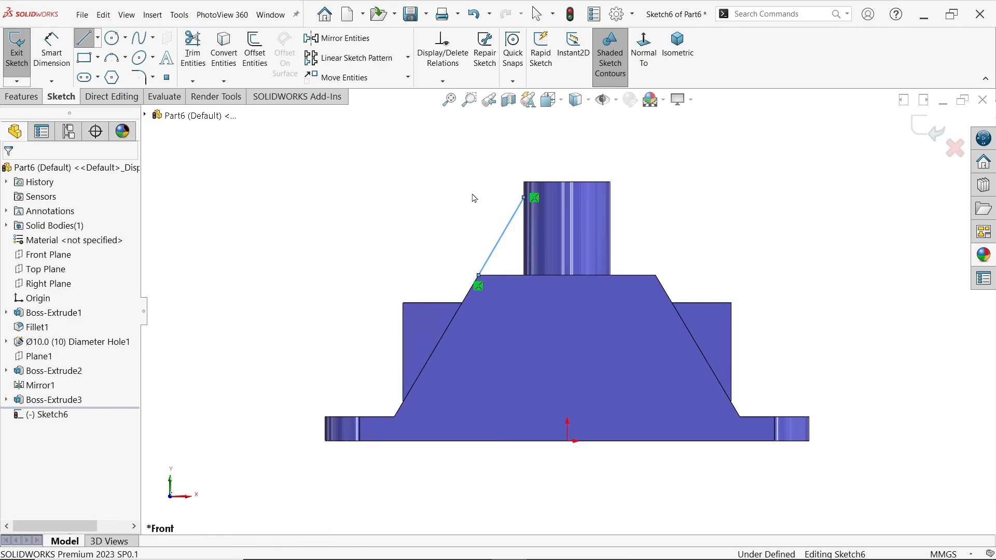
# Dimension the line's upper endpoint to 70 mm above the body's bottom edge, and close the sketch
pyautogui.click(69, 50)
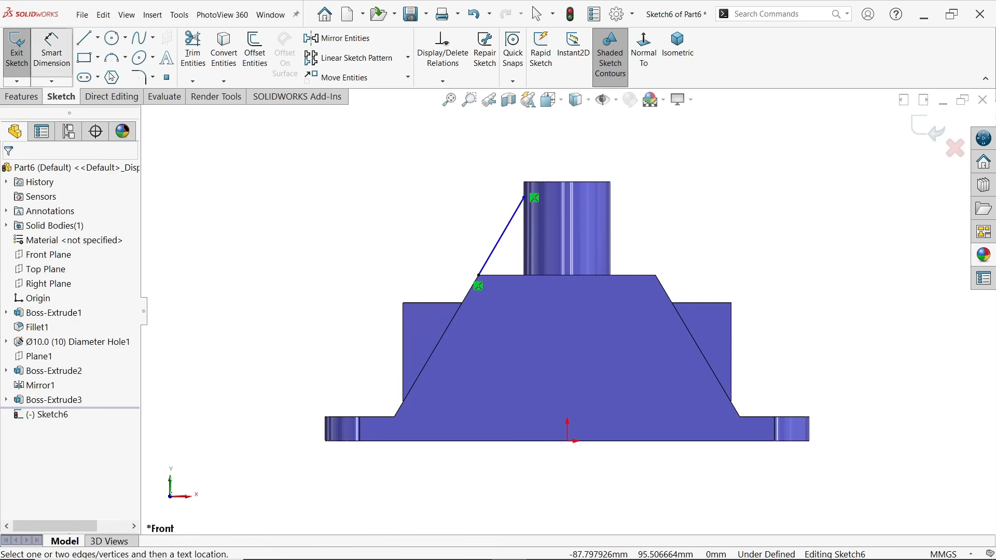
pyautogui.click(525, 198)
pyautogui.click(439, 441)
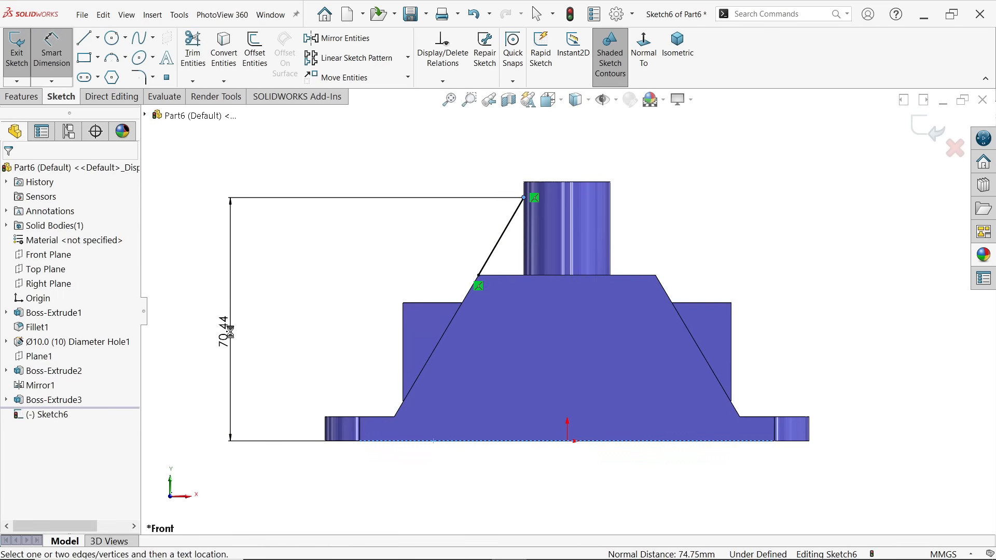
pyautogui.click(230, 333)
pyautogui.write('60')
pyautogui.press('Return')
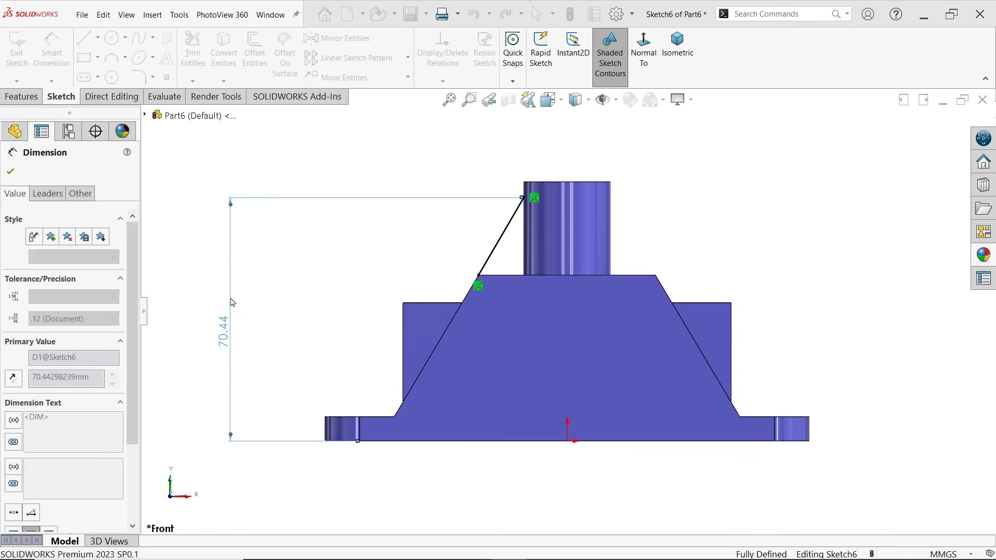
pyautogui.moveTo(485, 177)
pyautogui.mouseDown(button='middle')
pyautogui.moveTo(527, 189)
pyautogui.moveTo(533, 230)
pyautogui.mouseUp(button='middle')
pyautogui.scroll(-2, 533, 237)
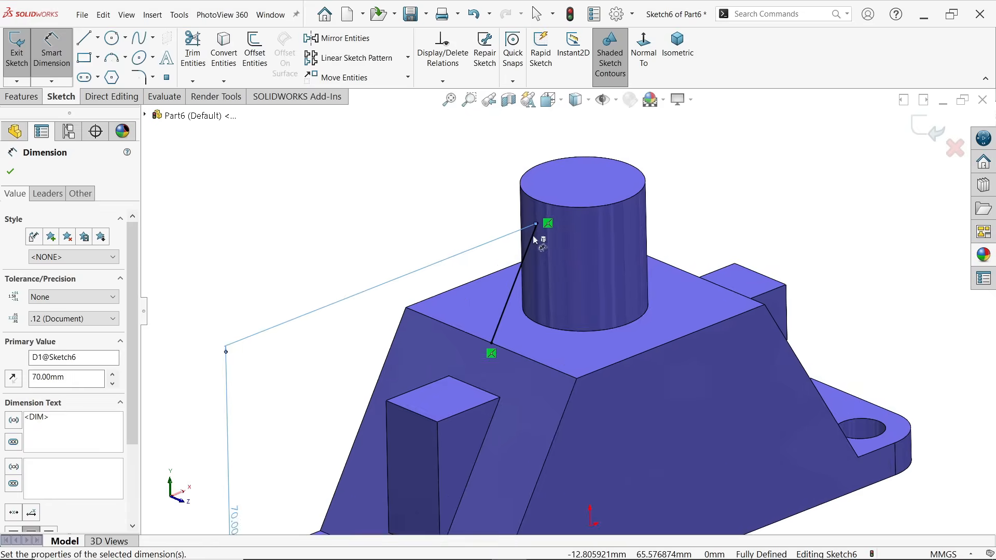
pyautogui.scroll(-1, 535, 240)
pyautogui.click(22, 97)
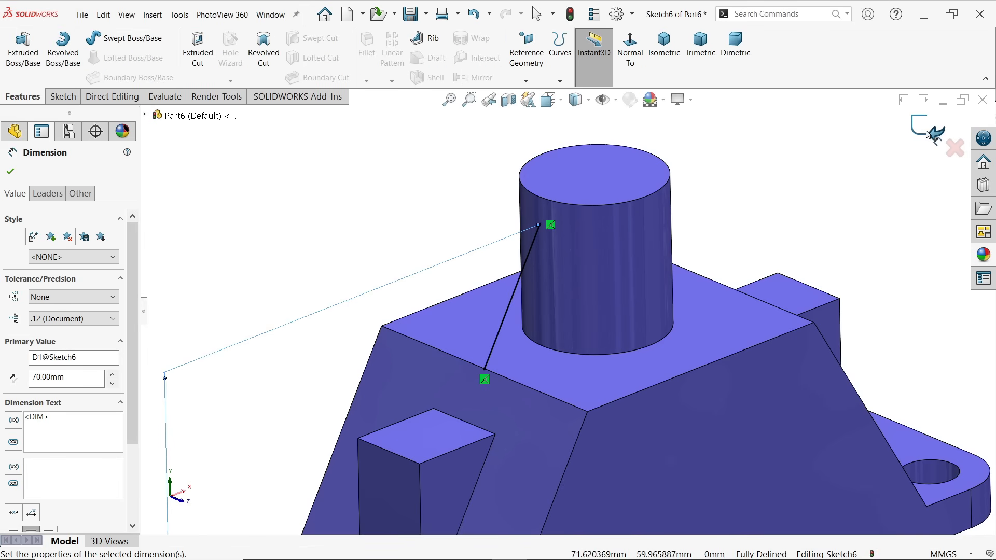
pyautogui.click(929, 134)
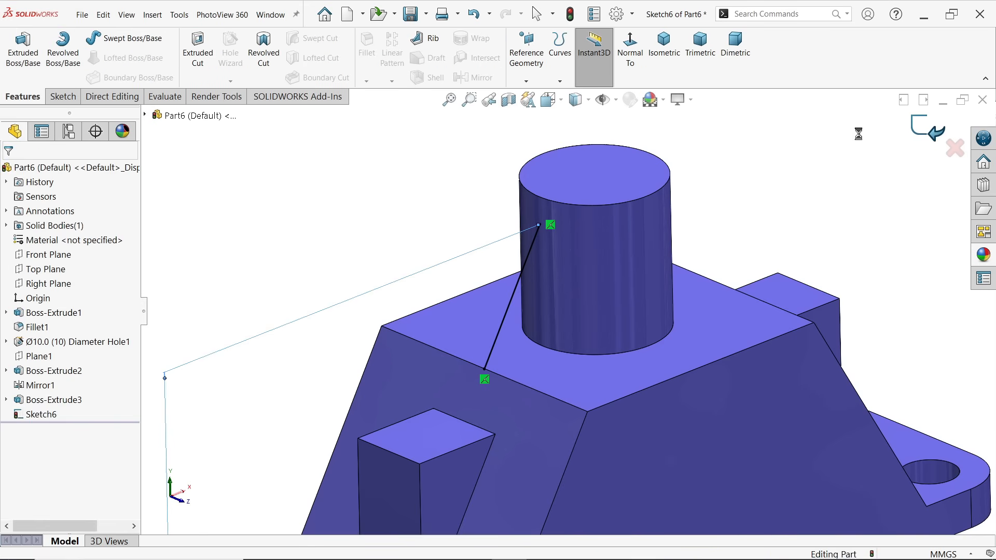
# Create a rib from the sloped line between the body and the cylinder, with an 8 mm thickness on both sides
pyautogui.click(432, 39)
pyautogui.scroll(-3, 409, 272)
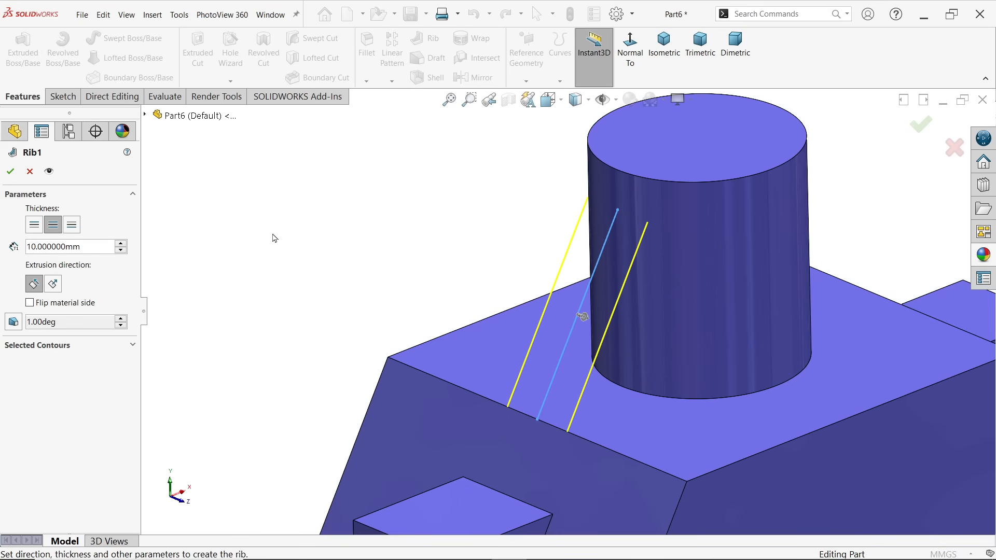
pyautogui.click(96, 246)
pyautogui.moveTo(96, 244); pyautogui.dragTo(13, 247)
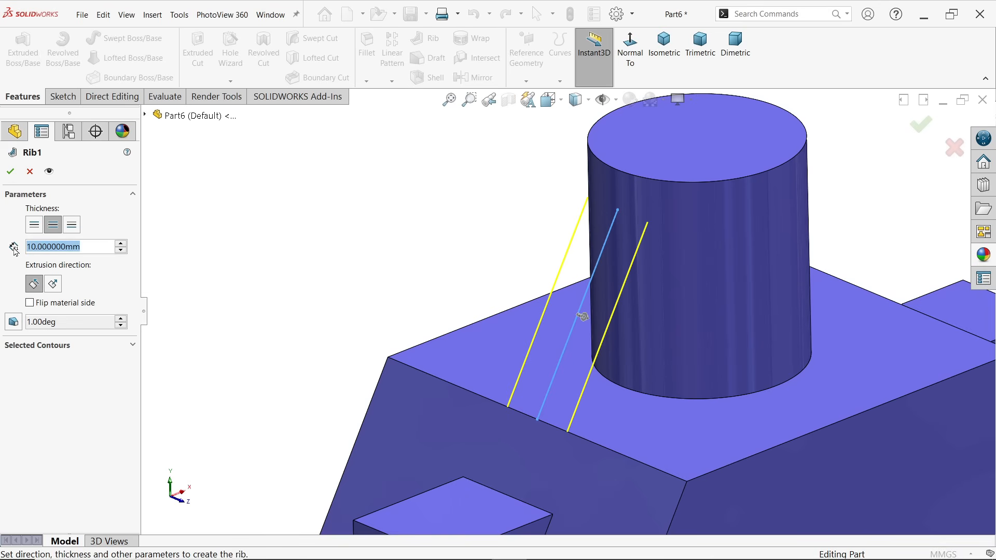
pyautogui.write('8')
pyautogui.press('Return')
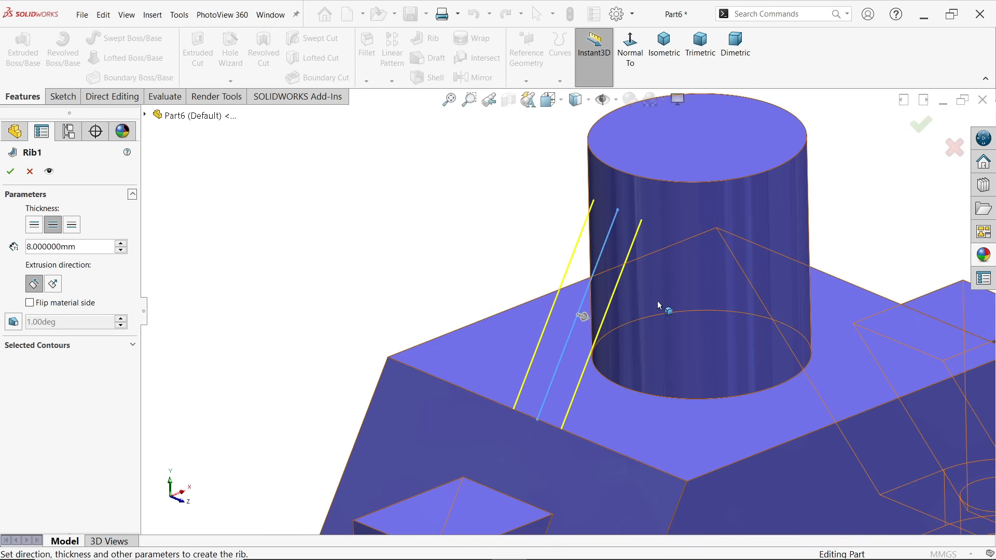
pyautogui.click(9, 171)
pyautogui.press('z')
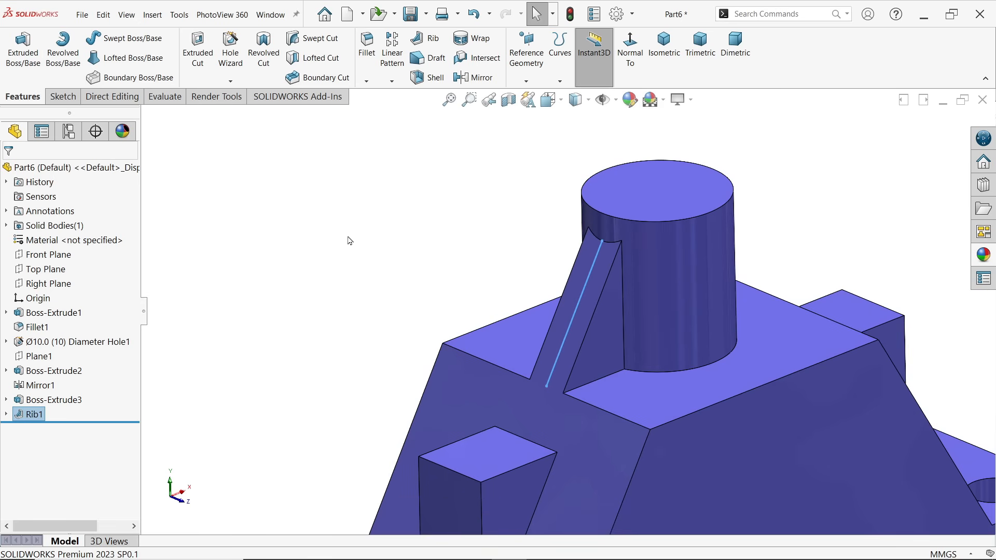
# Mirror the rib about the Right Plane onto the cylinder's opposite side
pyautogui.click(475, 78)
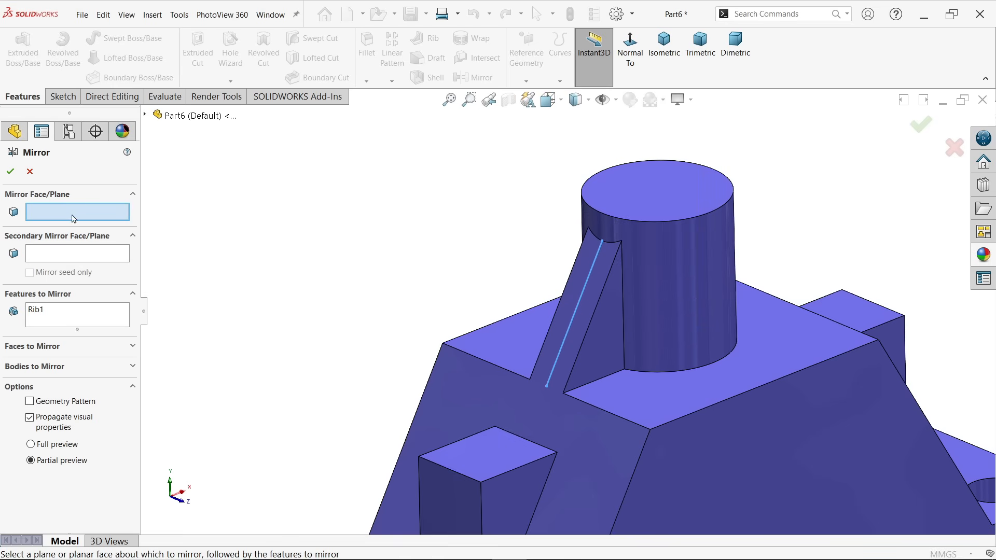
pyautogui.click(145, 115)
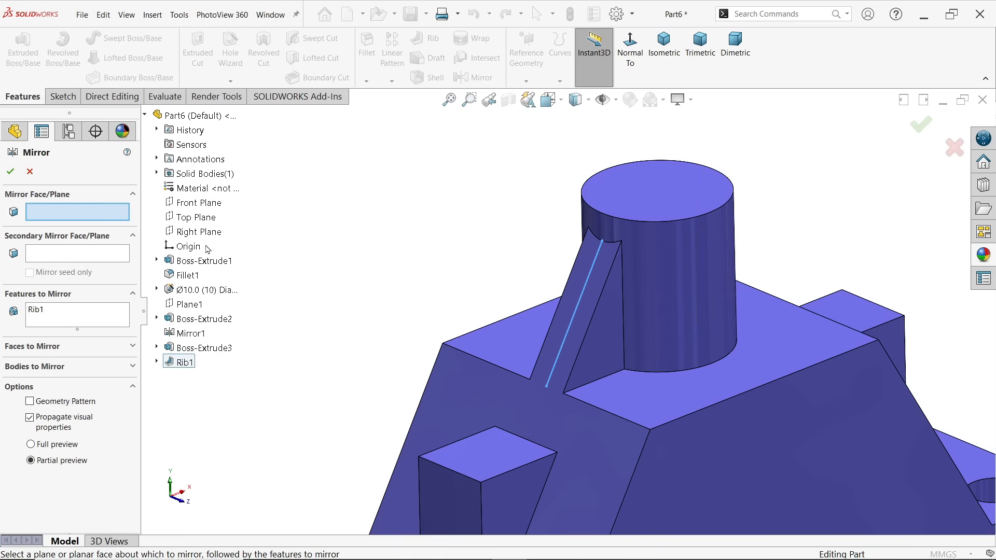
pyautogui.click(199, 232)
pyautogui.moveTo(446, 254); pyautogui.dragTo(421, 236, button='middle')
pyautogui.click(57, 312)
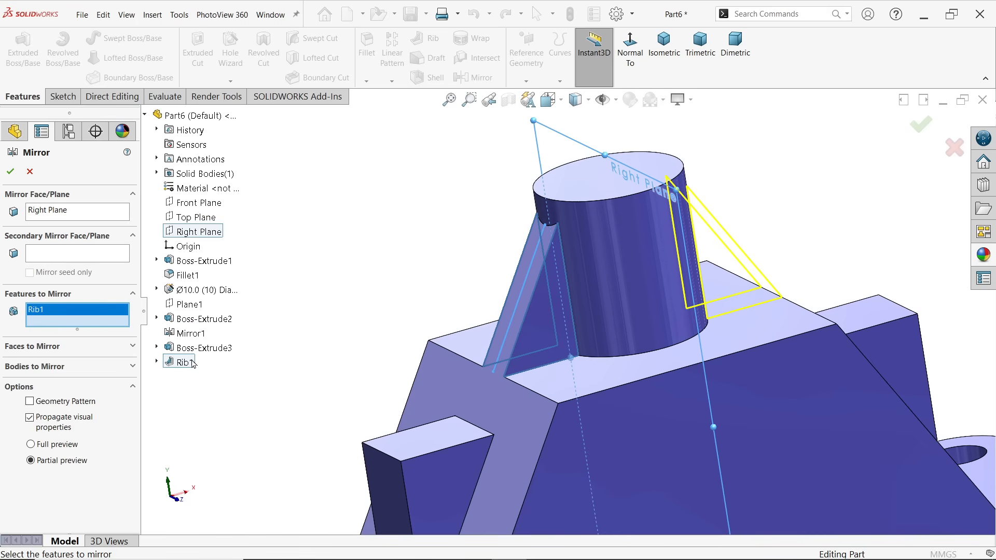
pyautogui.click(10, 172)
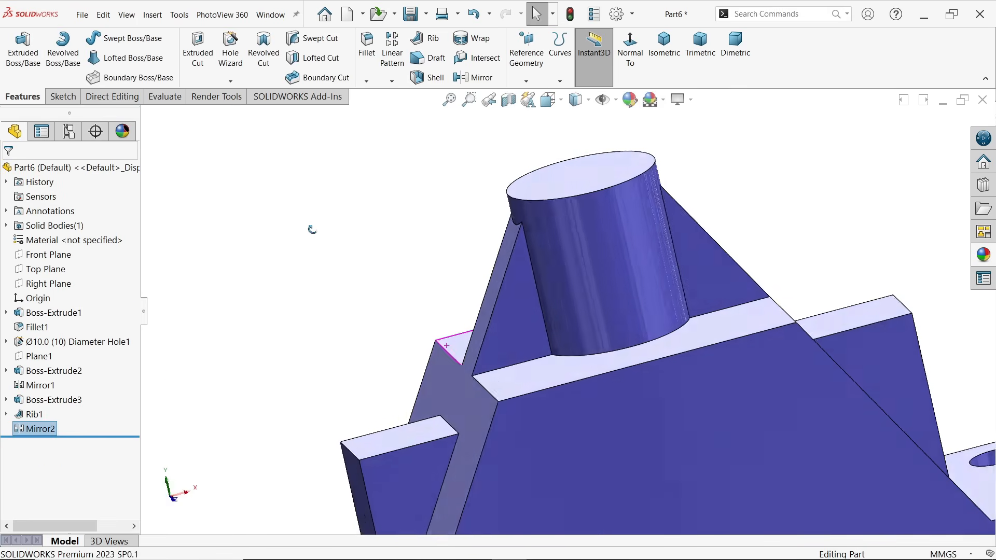
pyautogui.moveTo(312, 229)
pyautogui.mouseDown(button='middle')
pyautogui.moveTo(269, 227)
pyautogui.moveTo(291, 232)
pyautogui.moveTo(338, 285)
pyautogui.moveTo(349, 267)
pyautogui.mouseUp(button='middle')
pyautogui.click(672, 55)
# Switch to the Exercise 189 drawing, examine the section and side views for the inner cavity's dimensions, and return to SolidWorks
pyautogui.hotkey('alt', 'Tab')
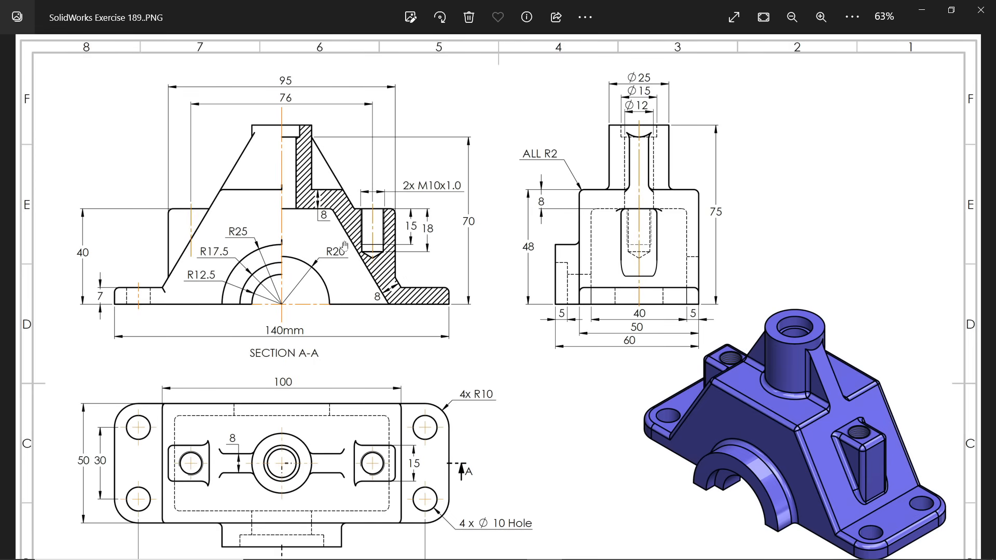
pyautogui.scroll(-2, 360, 326)
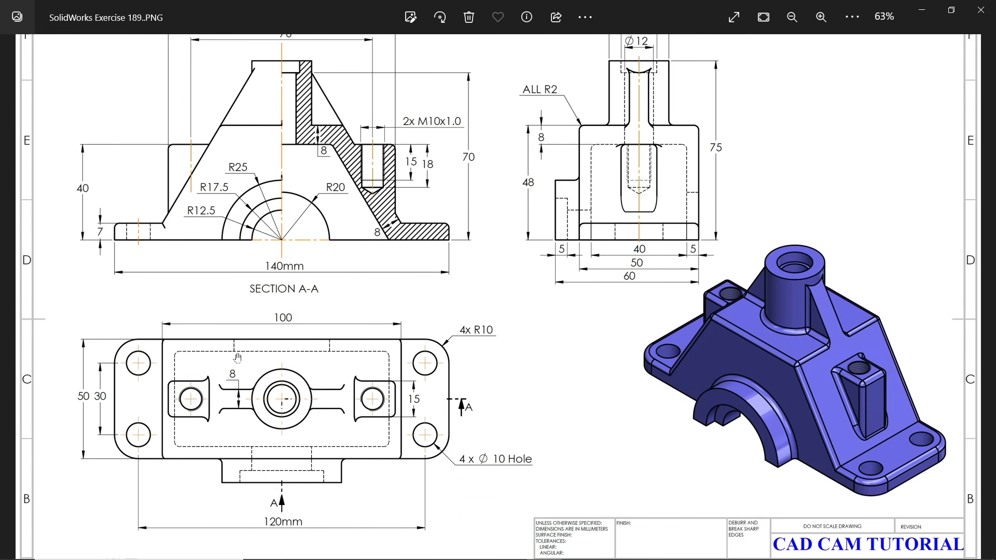
pyautogui.scroll(2, 332, 342)
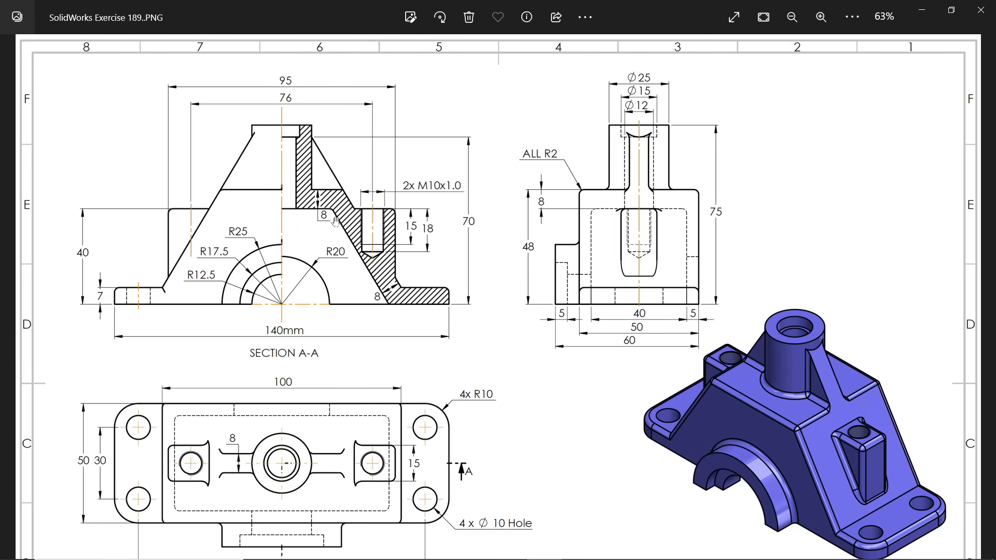
pyautogui.scroll(-2, 355, 361)
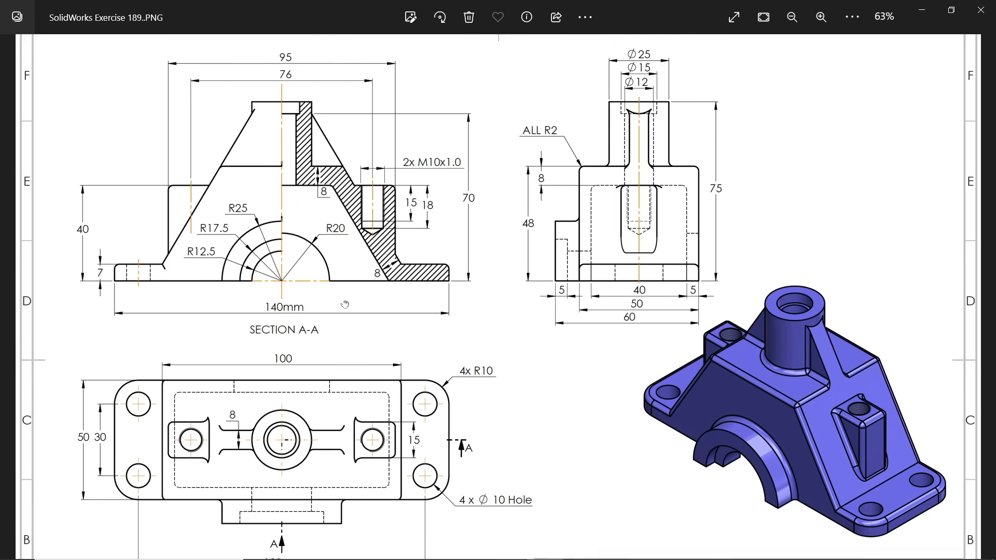
pyautogui.scroll(2, 571, 237)
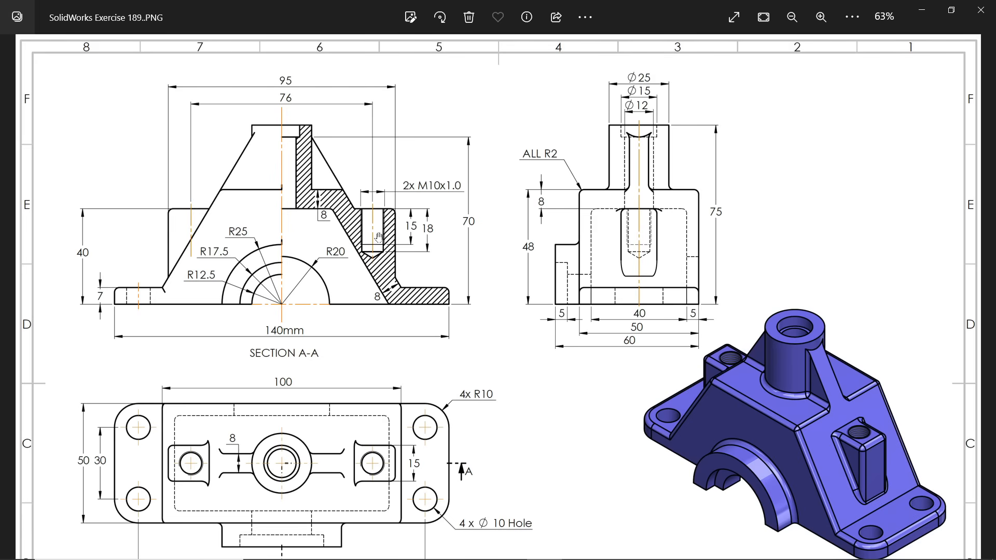
pyautogui.click(921, 16)
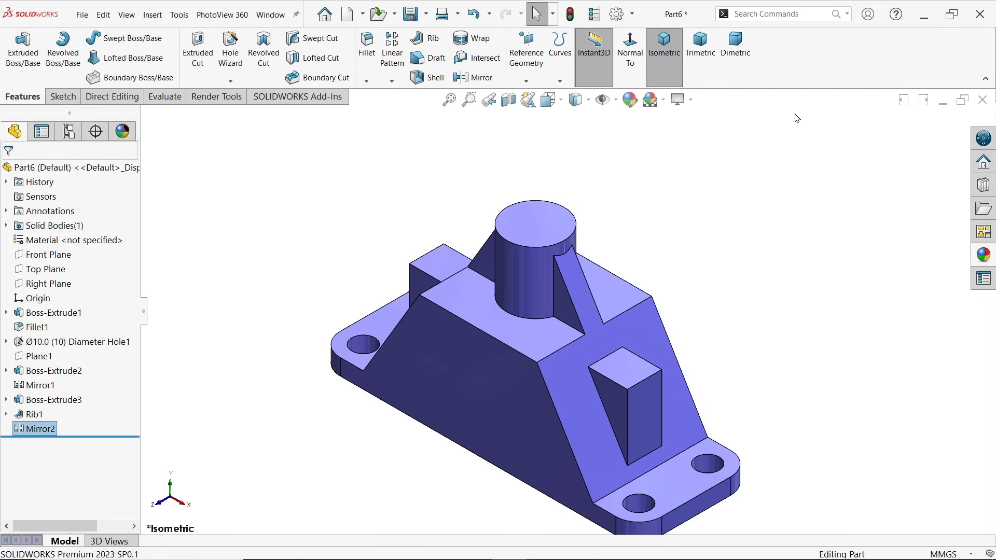
# Sketch a closed trapezoid on the Front Plane inside the body, about 84 mm wide along the body's bottom edge
pyautogui.click(49, 255)
pyautogui.click(60, 236)
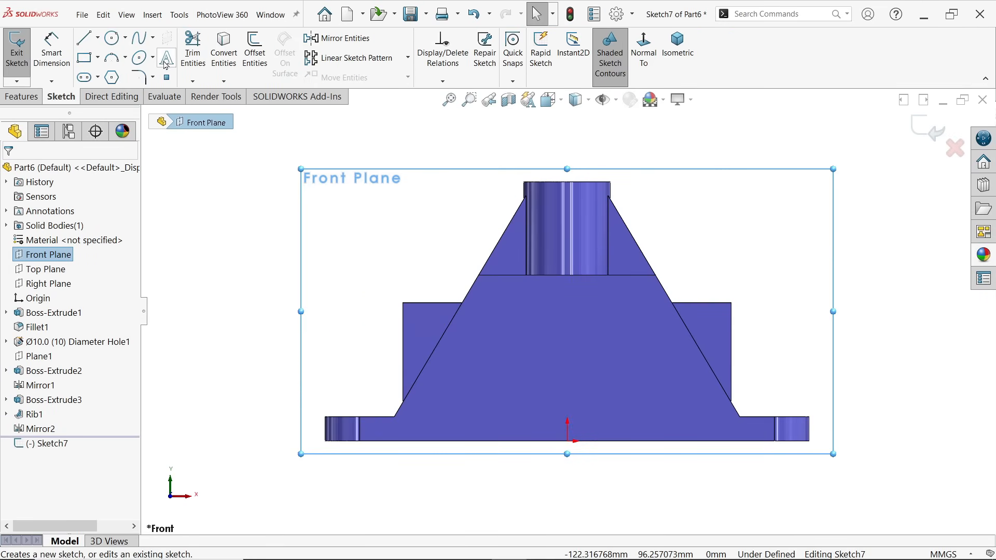
pyautogui.click(87, 39)
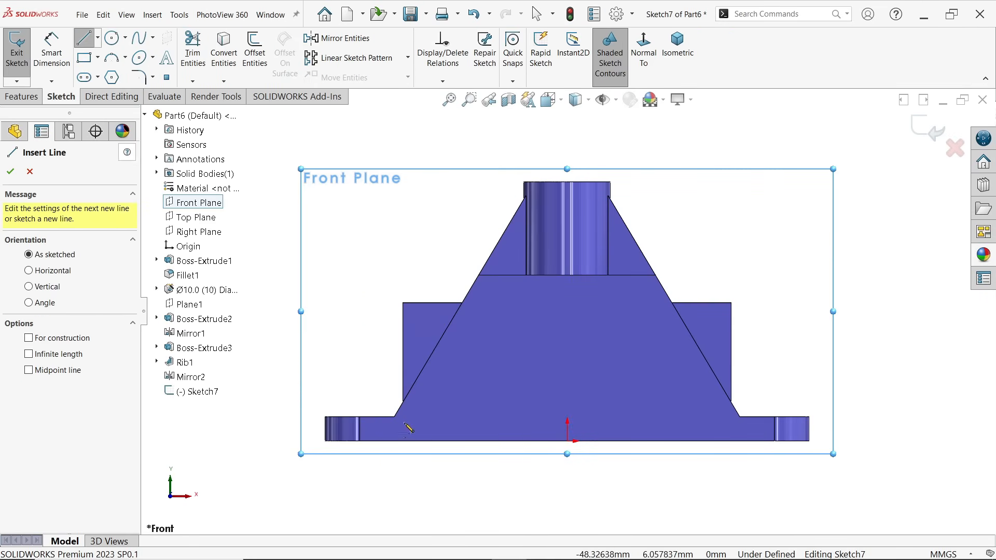
pyautogui.click(422, 441)
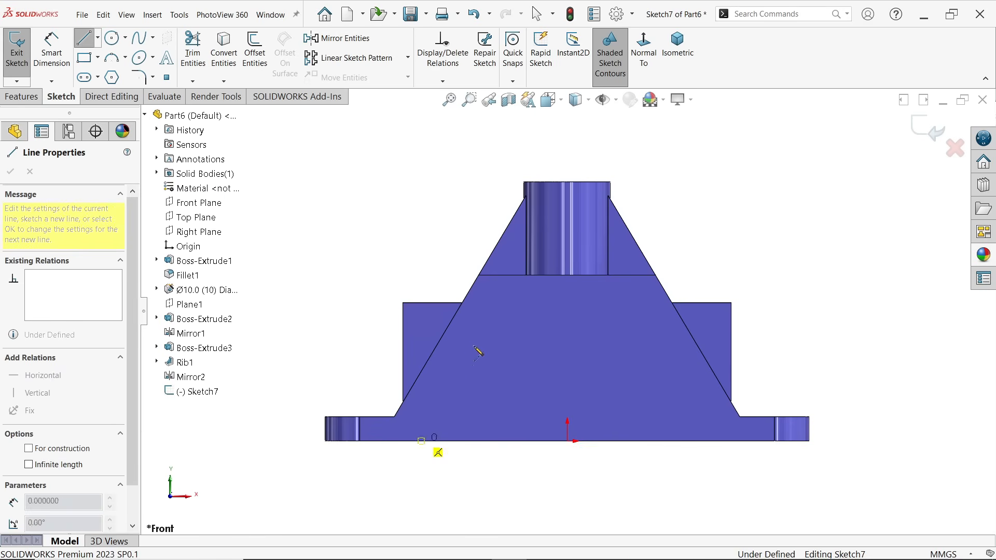
pyautogui.click(500, 320)
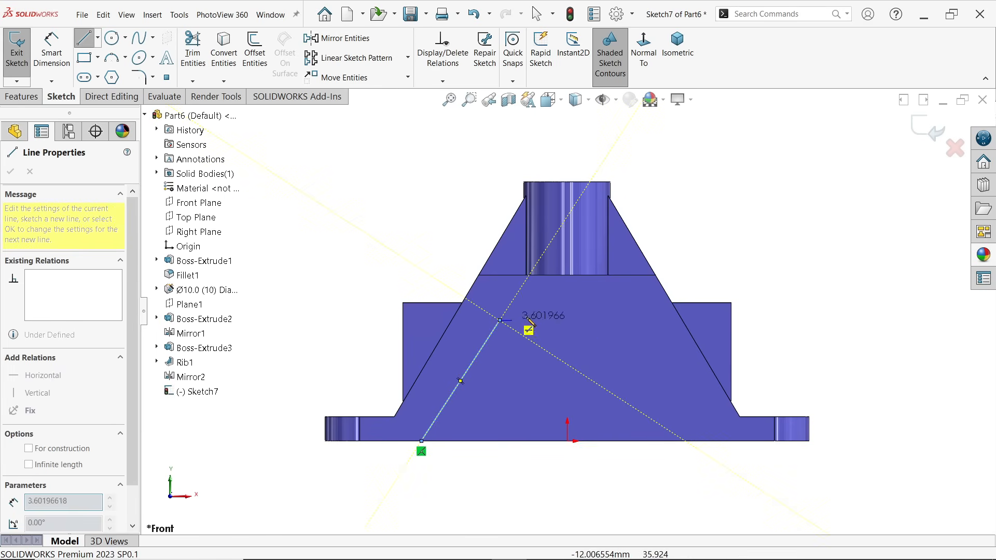
pyautogui.click(713, 441)
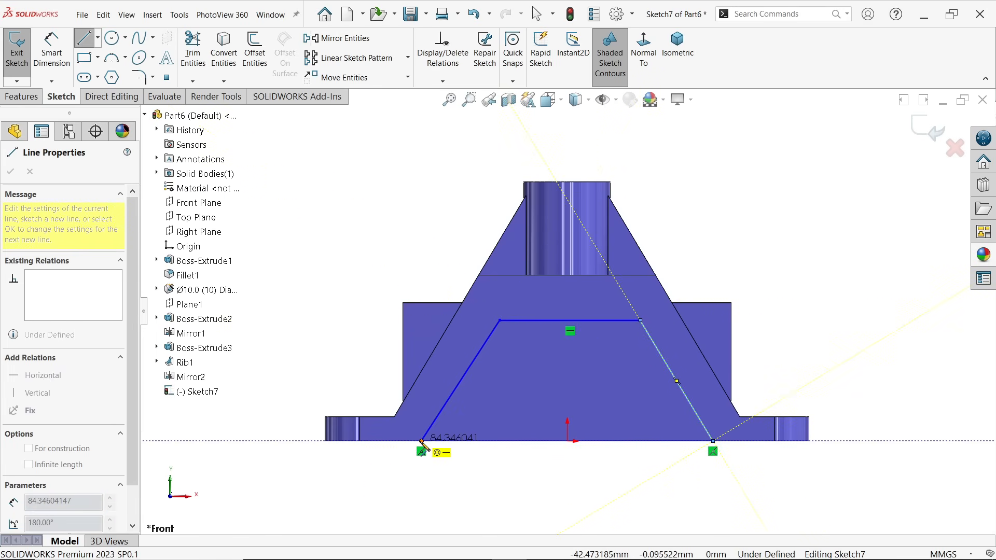
pyautogui.click(422, 441)
pyautogui.rightClick(347, 285)
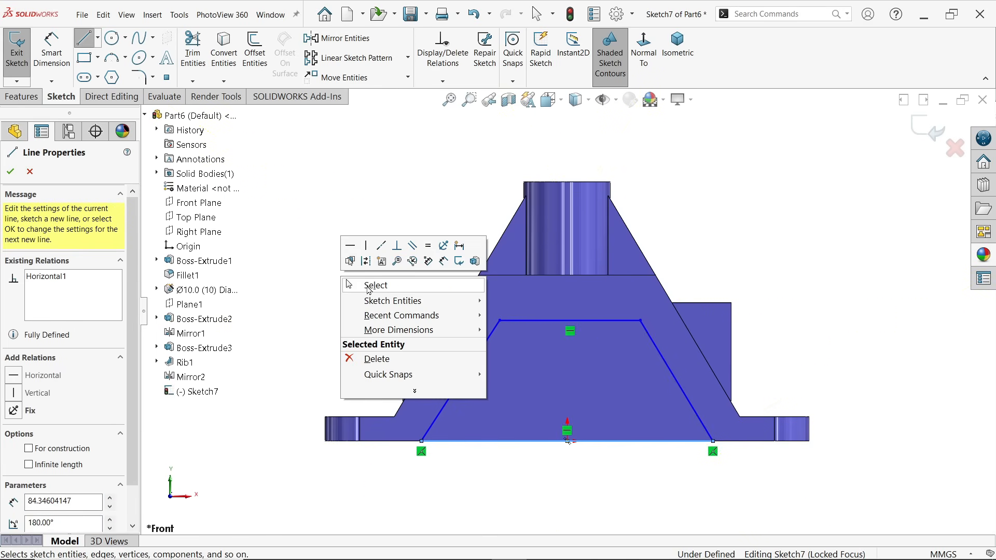
pyautogui.click(375, 285)
# Make the trapezoid's two sloped sides parallel to the adjacent sloped edges of the body
pyautogui.scroll(-3, 568, 423)
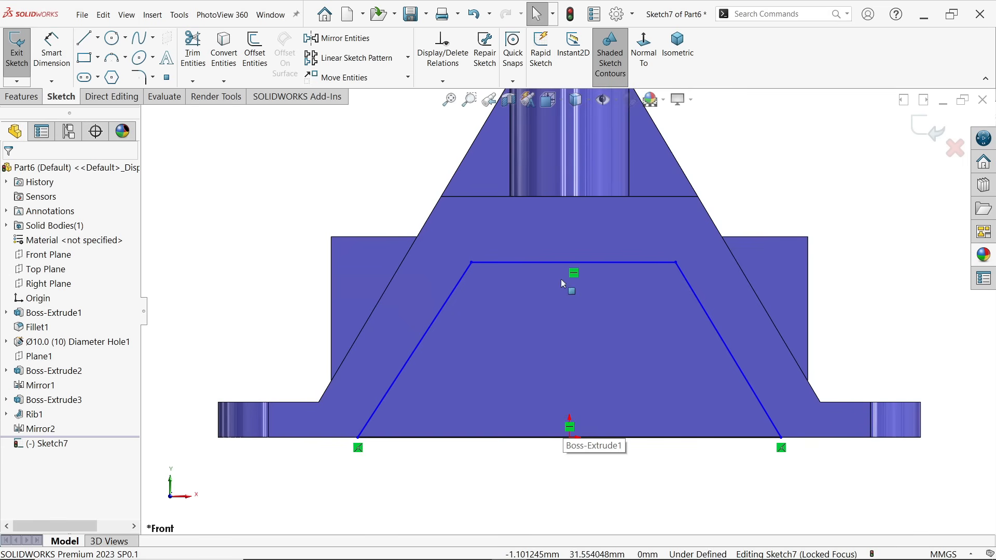
pyautogui.click(435, 325)
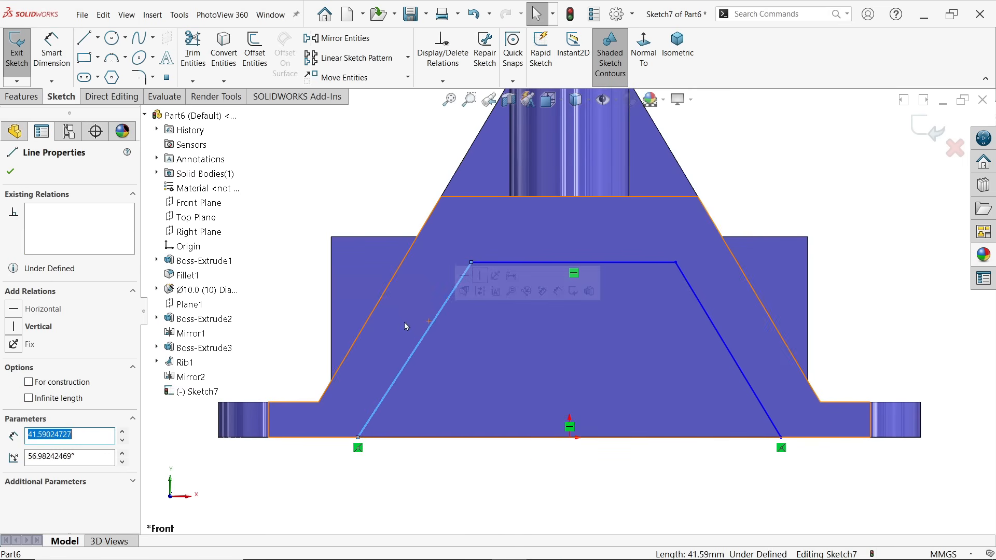
pyautogui.click(376, 314)
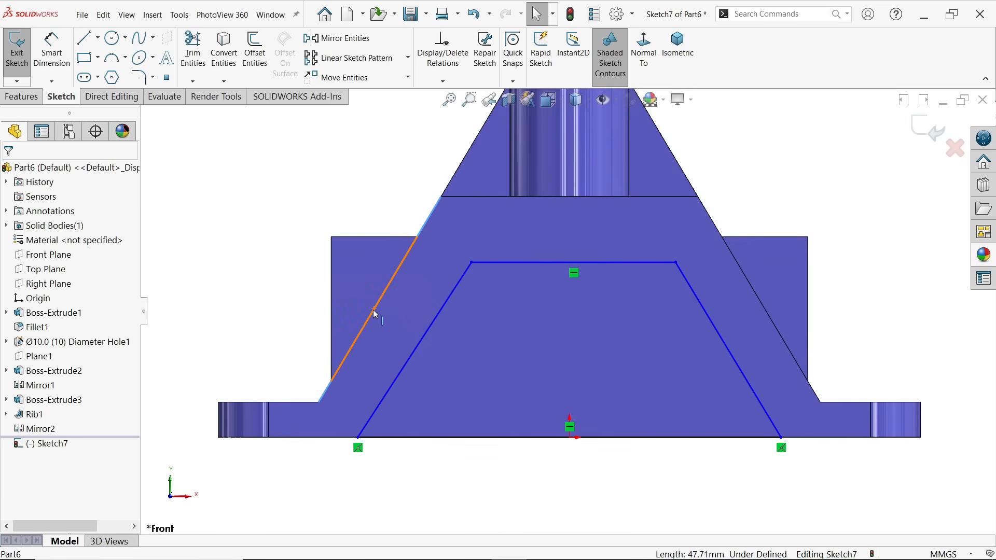
pyautogui.keyDown('ctrl'); pyautogui.click(417, 349); pyautogui.keyUp('ctrl')
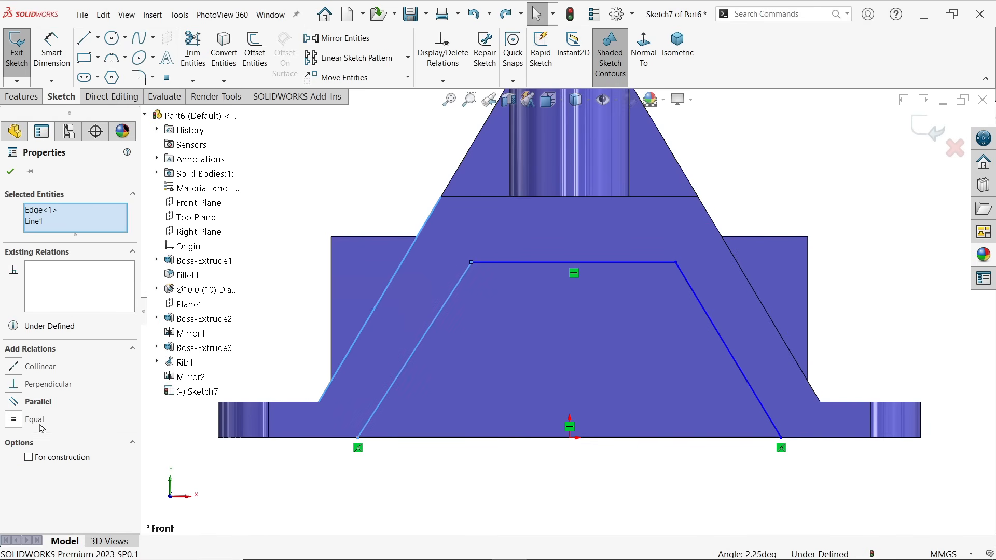
pyautogui.click(39, 402)
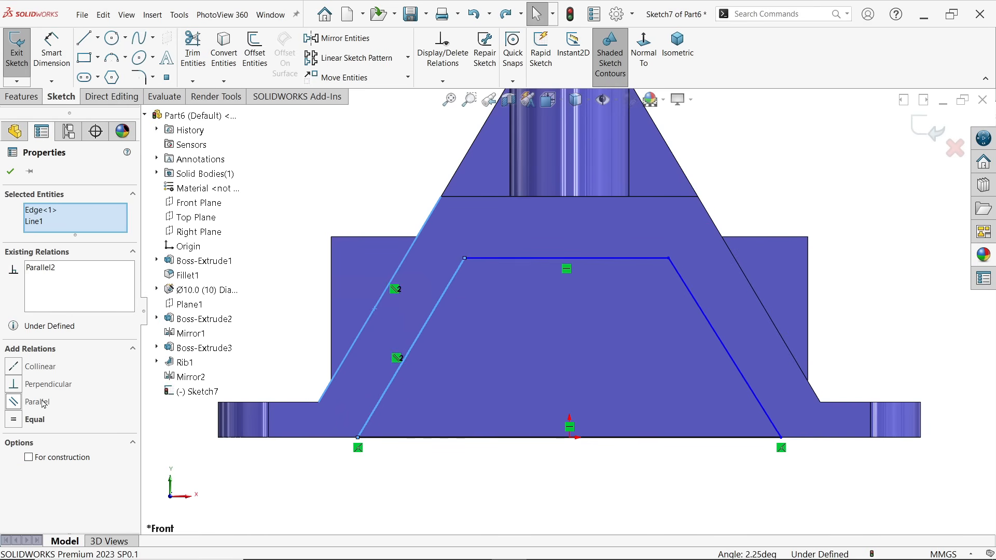
pyautogui.click(785, 348)
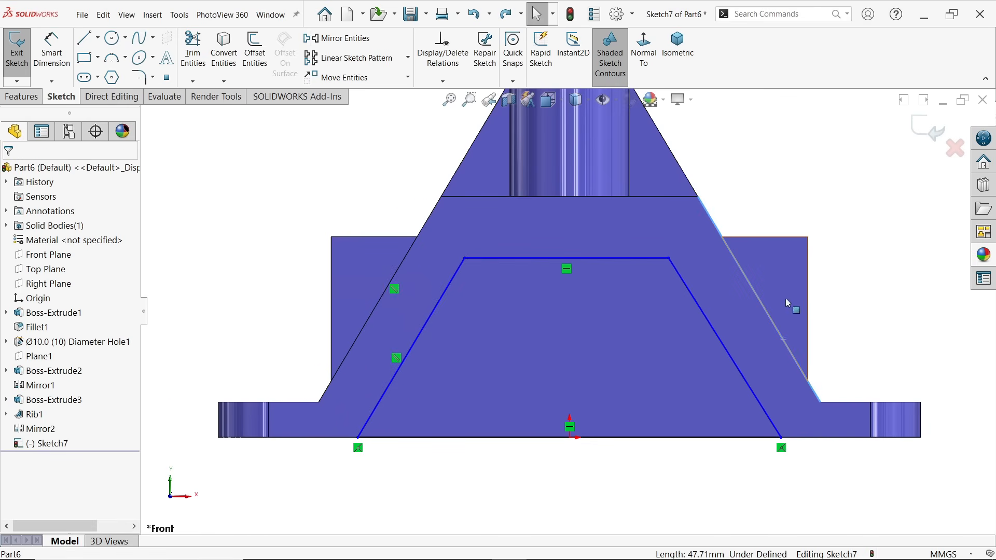
pyautogui.keyDown('ctrl'); pyautogui.click(730, 356); pyautogui.keyUp('ctrl')
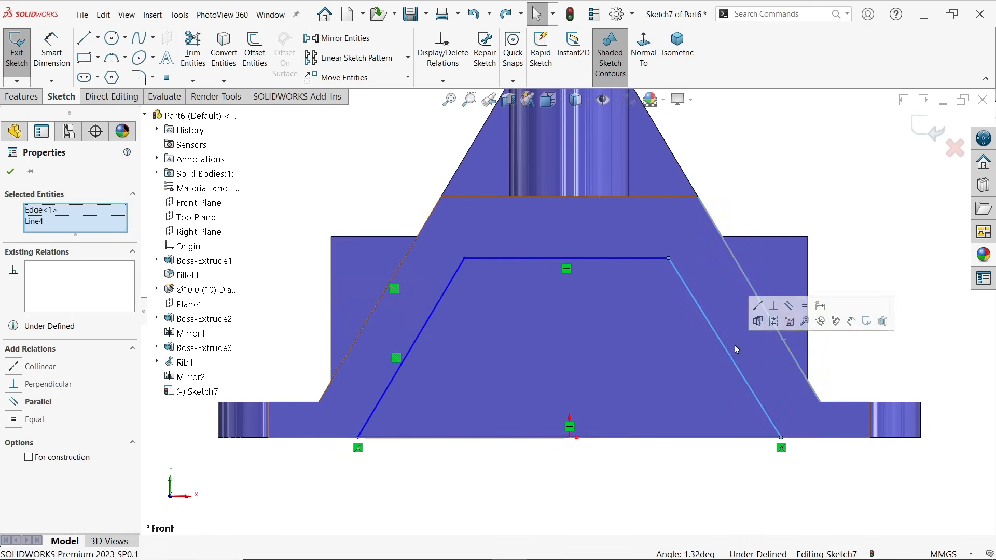
pyautogui.click(790, 306)
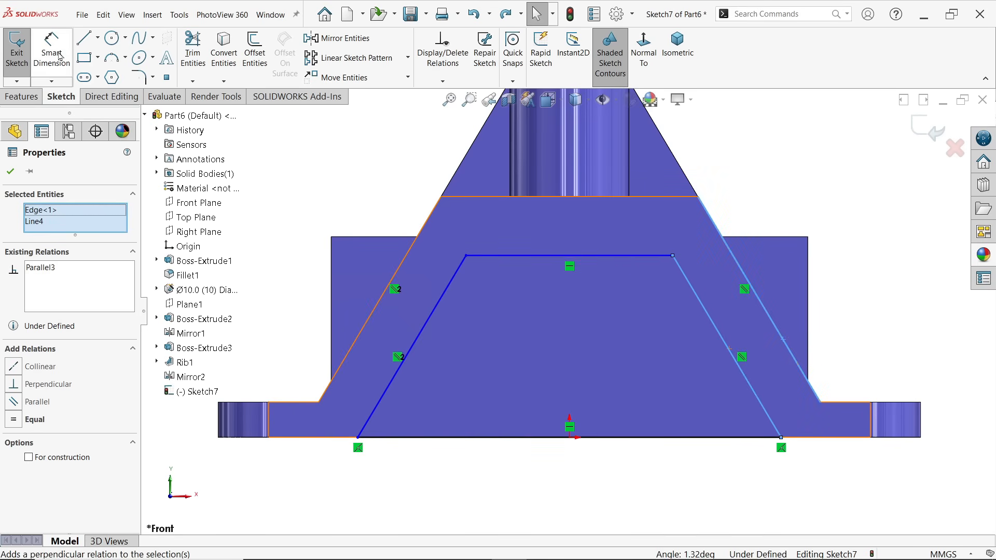
# Dimension the trapezoid's left sloped side to 8 mm from the body's left sloped edge
pyautogui.click(42, 58)
pyautogui.click(422, 333)
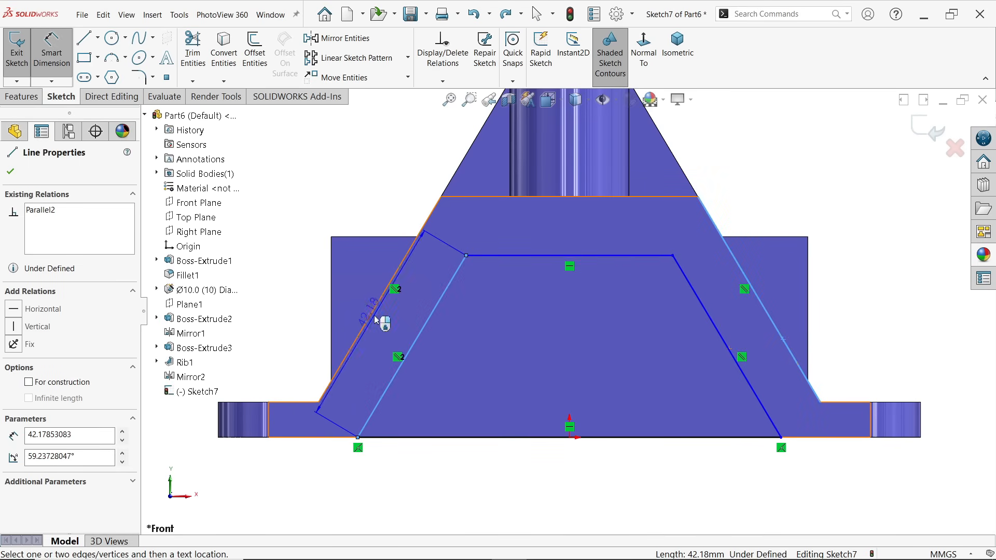
pyautogui.click(379, 335)
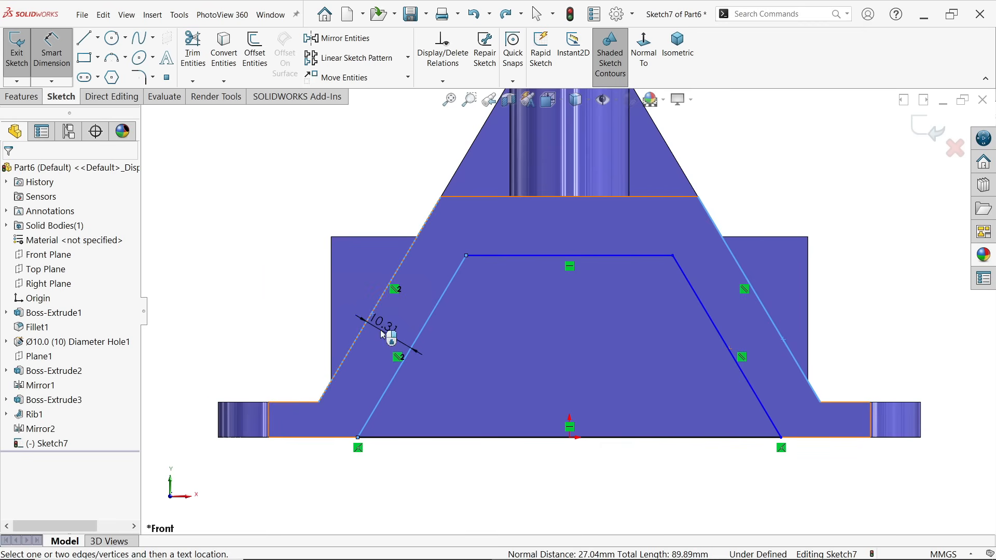
pyautogui.click(384, 335)
pyautogui.write('8')
pyautogui.press('Return')
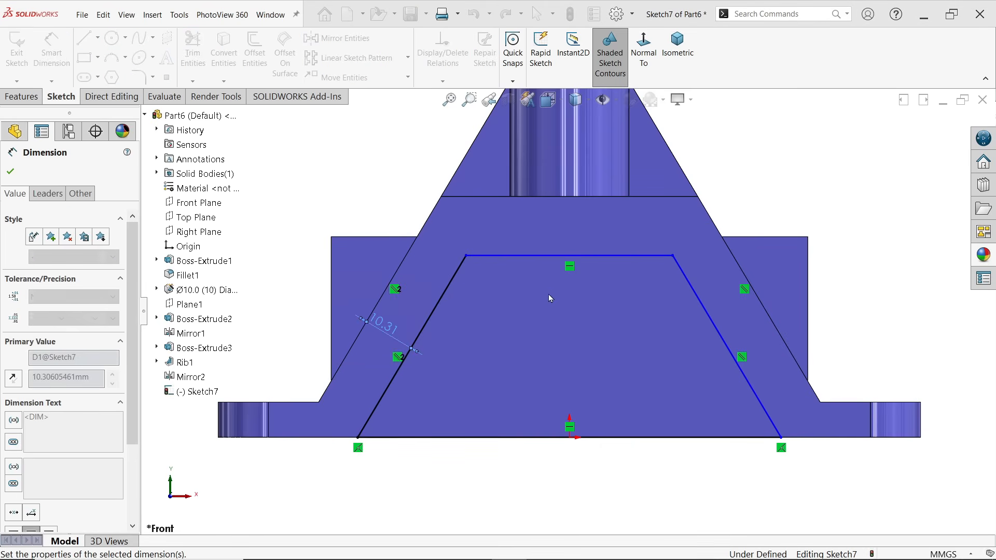
# Dimension the trapezoid's top line to 8 mm below the body's top edge
pyautogui.click(627, 251)
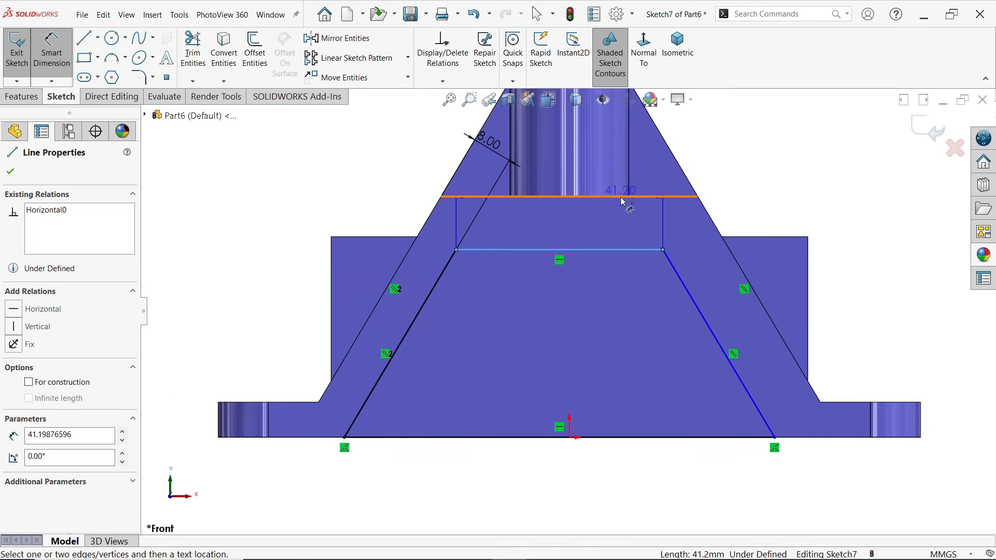
pyautogui.click(618, 197)
pyautogui.click(617, 225)
pyautogui.write('8')
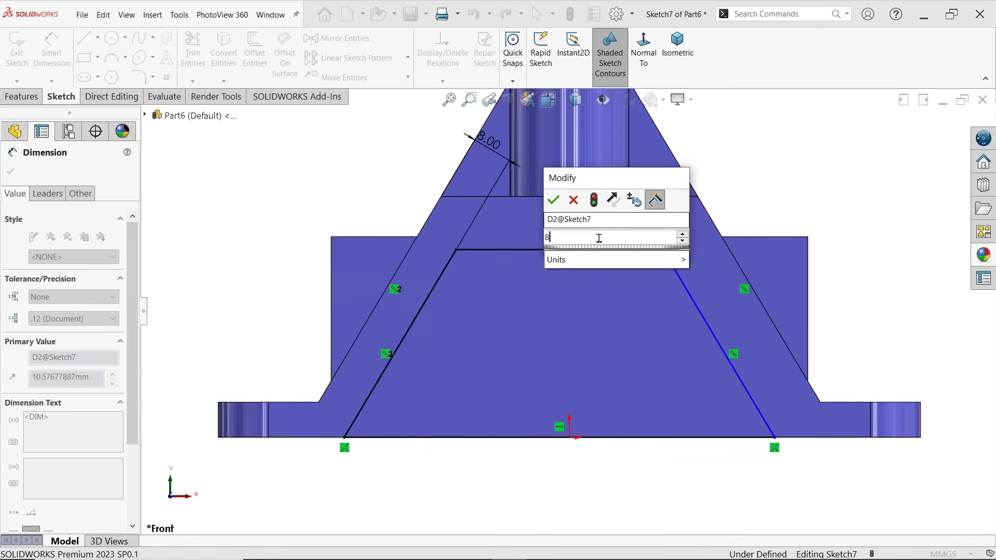
pyautogui.click(554, 201)
# Dimension the trapezoid's right sloped side to 8 mm from the body's right sloped edge
pyautogui.click(716, 325)
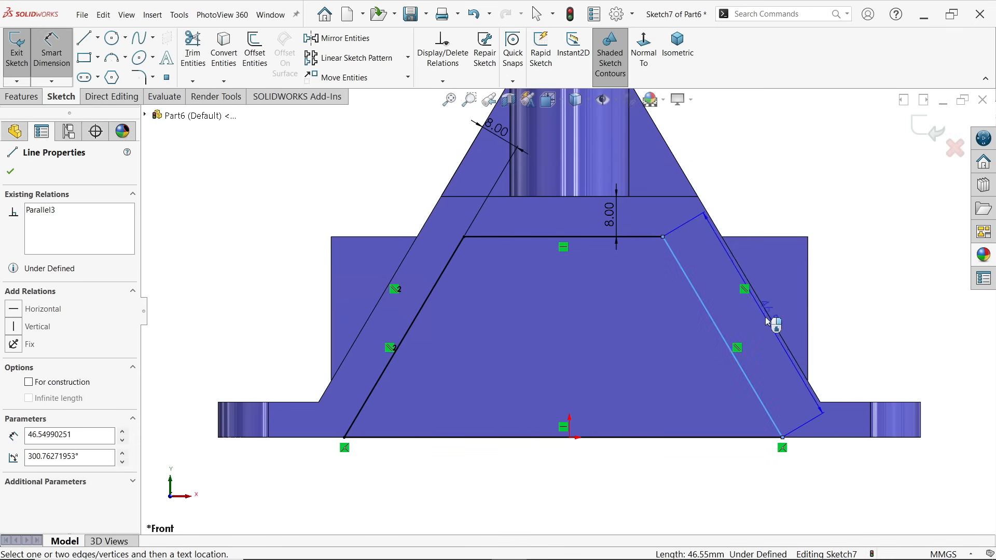
pyautogui.click(771, 320)
pyautogui.click(761, 329)
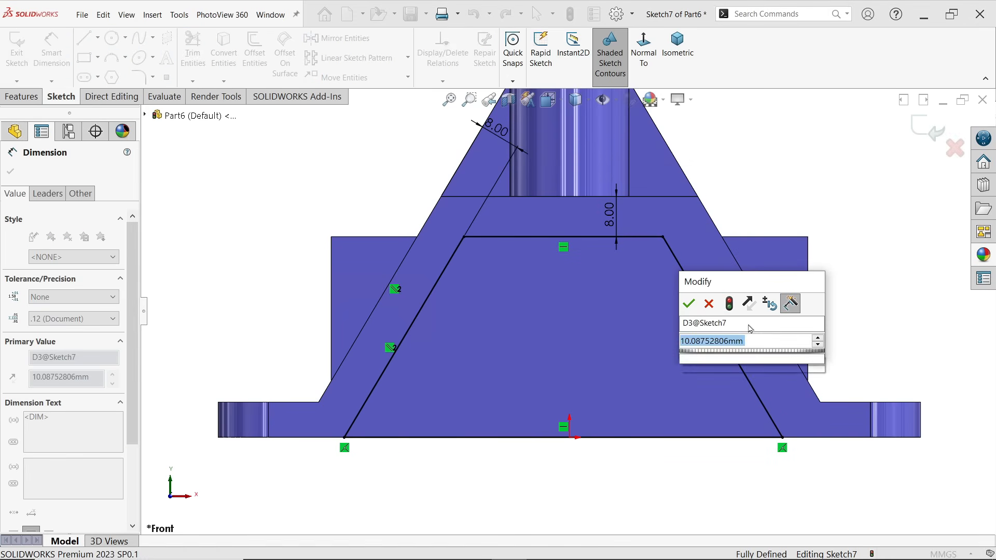
pyautogui.write('8')
pyautogui.click(689, 305)
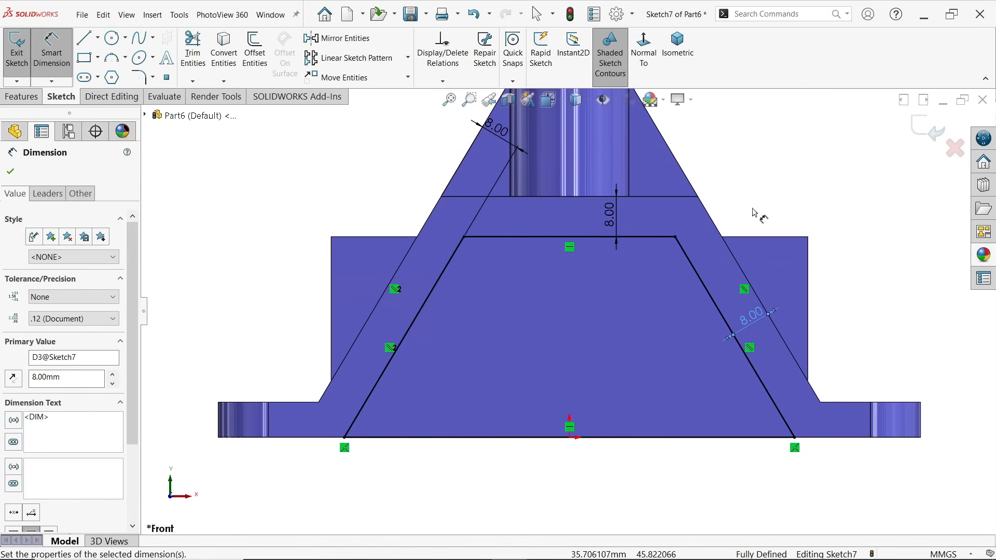
# Cut the trapezoid profile out of the body with a Mid Plane Extruded Cut 40 mm deep
pyautogui.moveTo(782, 212); pyautogui.dragTo(726, 262, button='middle')
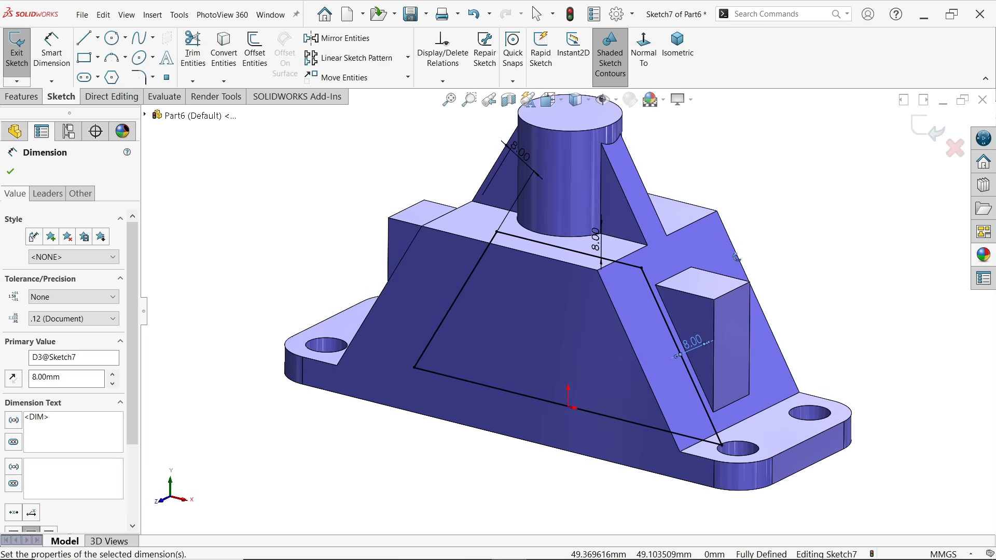
pyautogui.click(21, 96)
pyautogui.click(199, 48)
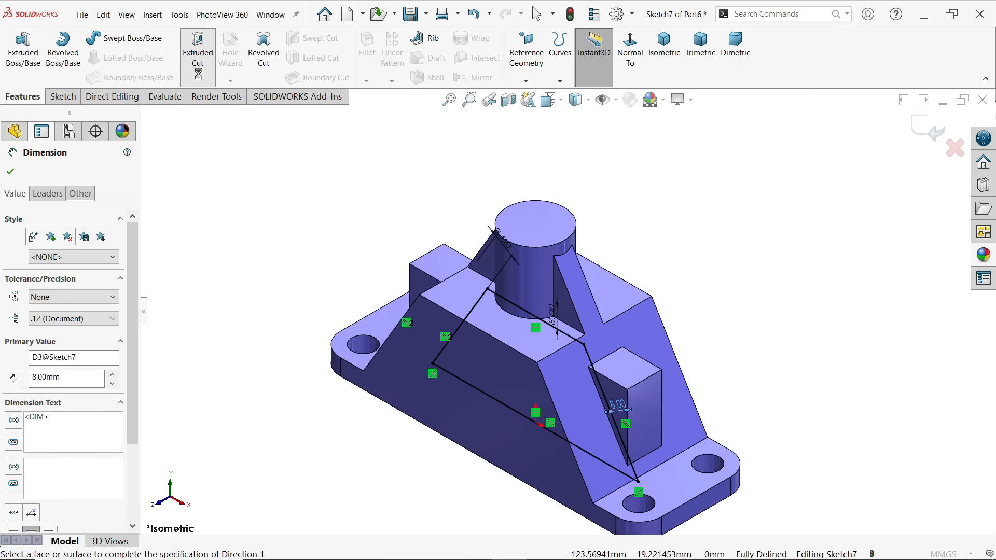
pyautogui.click(64, 250)
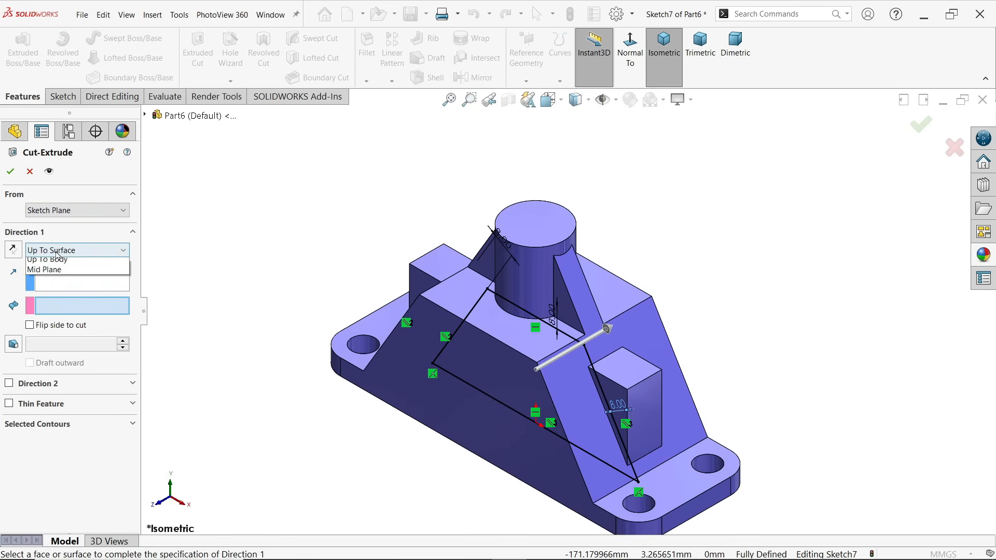
pyautogui.click(56, 347)
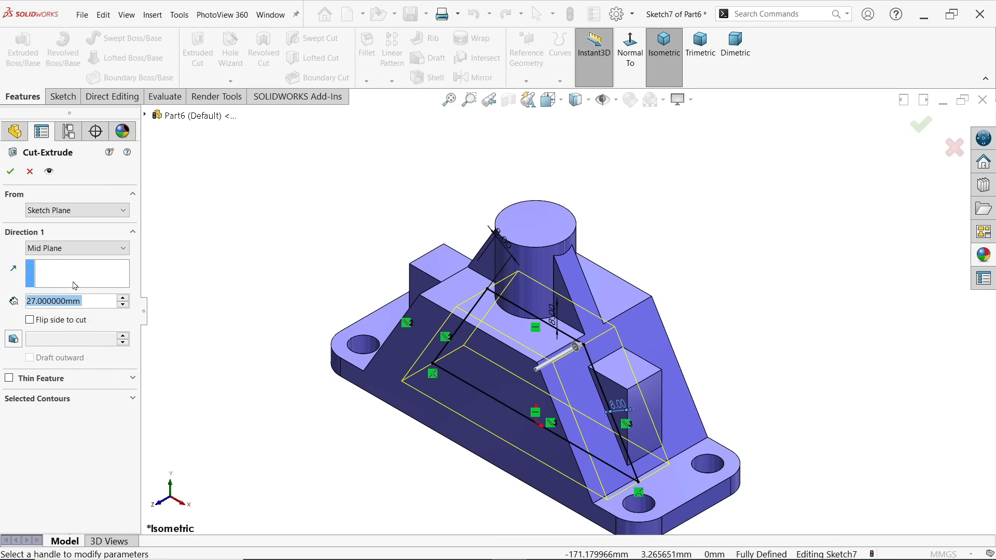
pyautogui.write('40')
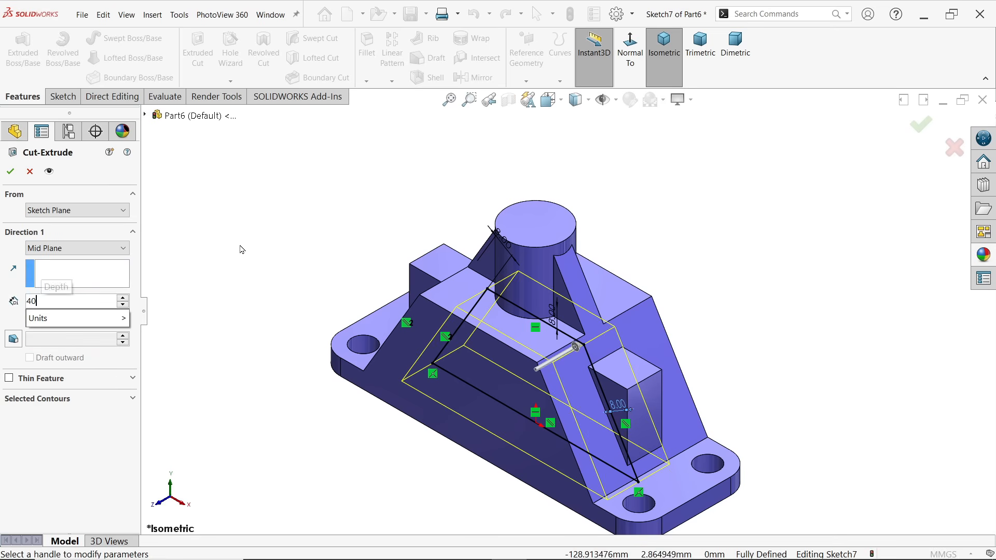
pyautogui.press('Return')
pyautogui.click(10, 171)
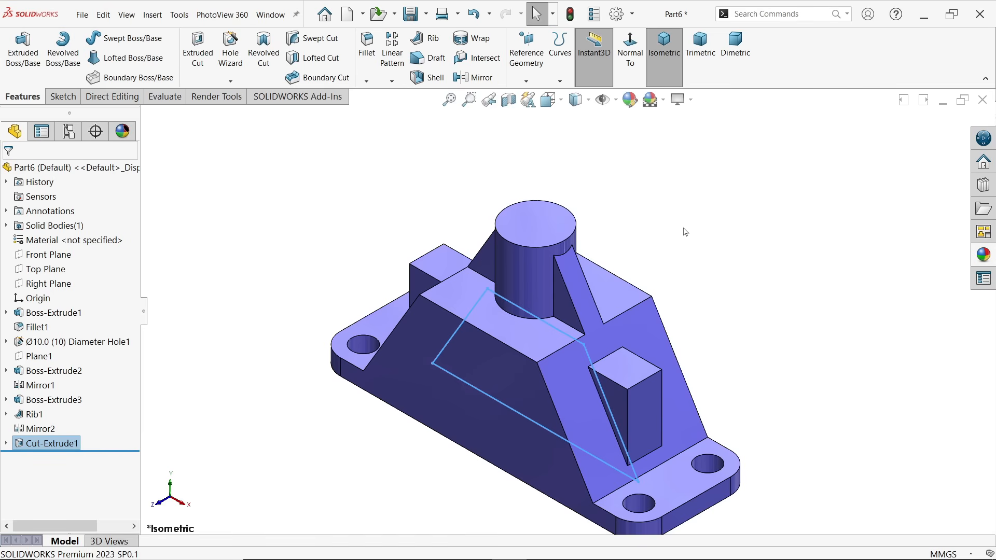
pyautogui.scroll(3, 685, 264)
pyautogui.moveTo(691, 280); pyautogui.dragTo(747, 39, button='middle')
pyautogui.moveTo(718, 207); pyautogui.dragTo(719, 131, button='middle')
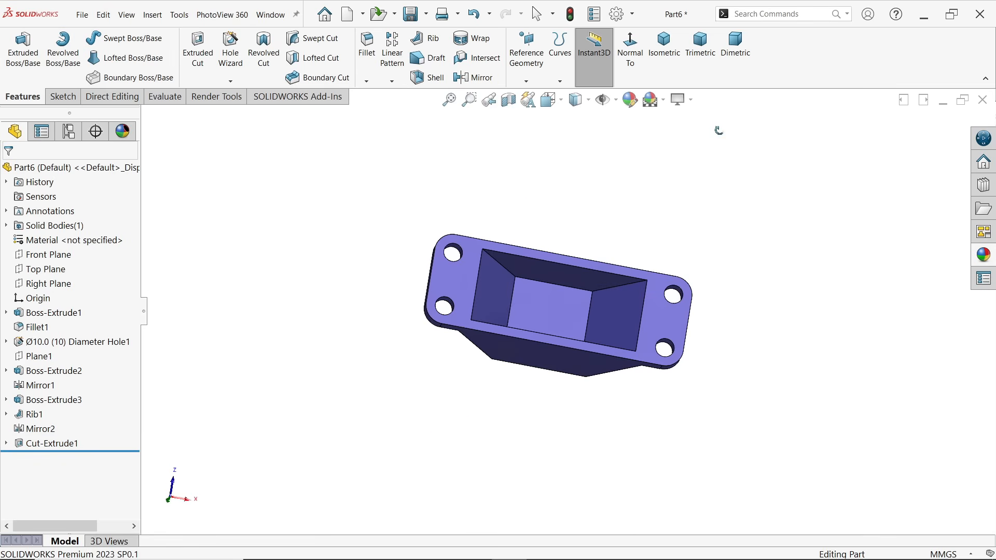
# Measure the distance between the cavity's long upper opening edge and the parallel outer edge of the base's underside
pyautogui.scroll(-5, 597, 285)
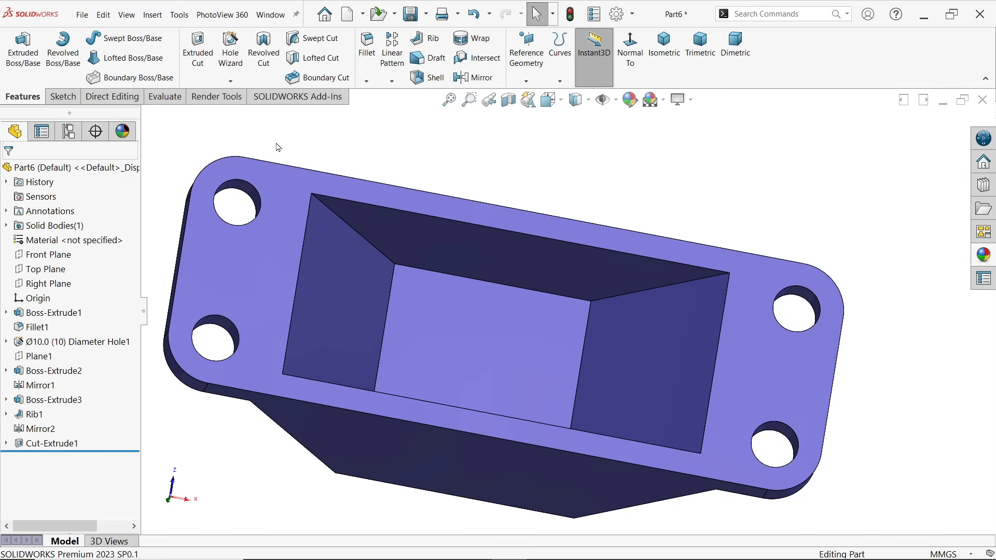
pyautogui.click(171, 98)
pyautogui.click(97, 52)
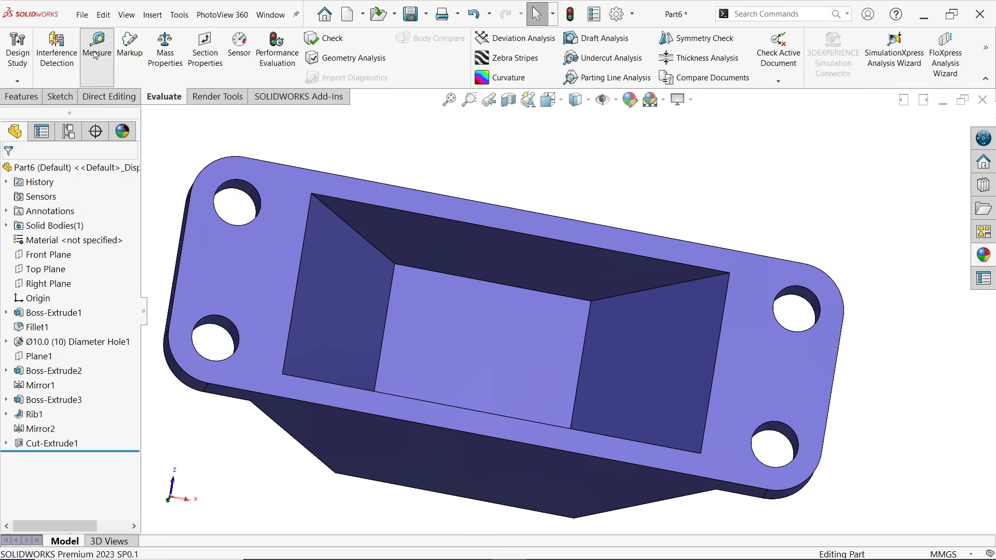
pyautogui.scroll(-4, 719, 264)
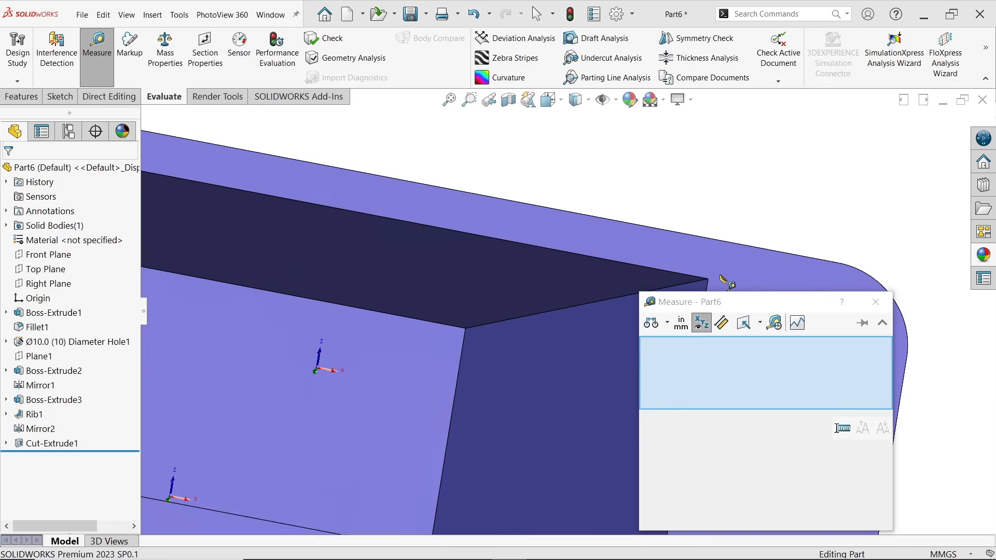
pyautogui.click(592, 262)
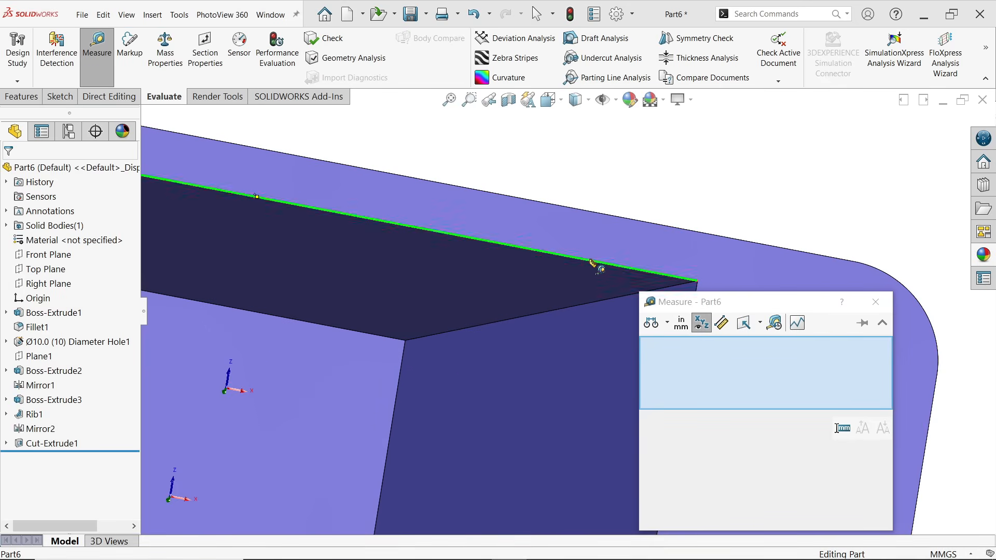
pyautogui.click(624, 217)
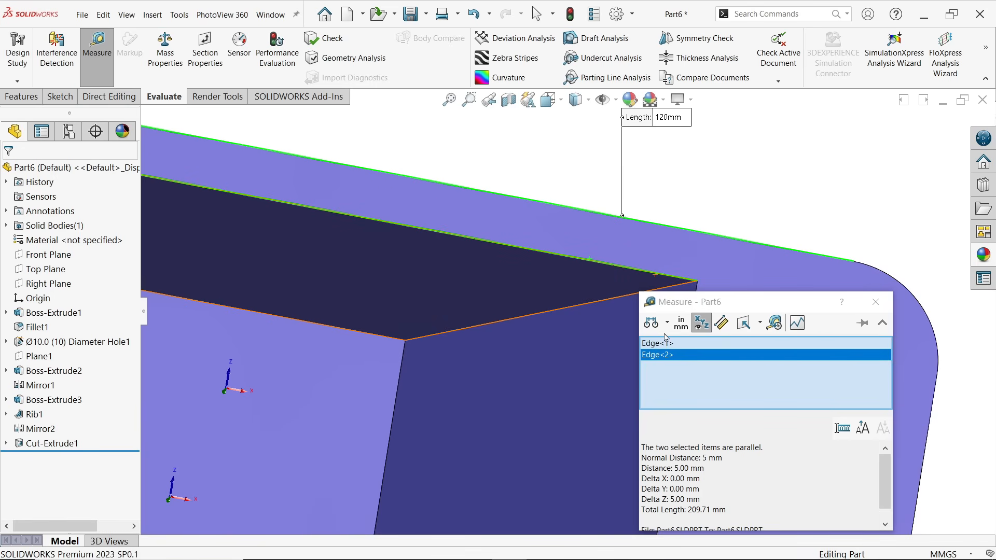
# Move the distance callout beside the cavity's corner, examine the wall thickness there, and close the measurement
pyautogui.scroll(4, 561, 328)
pyautogui.scroll(-5, 210, 216)
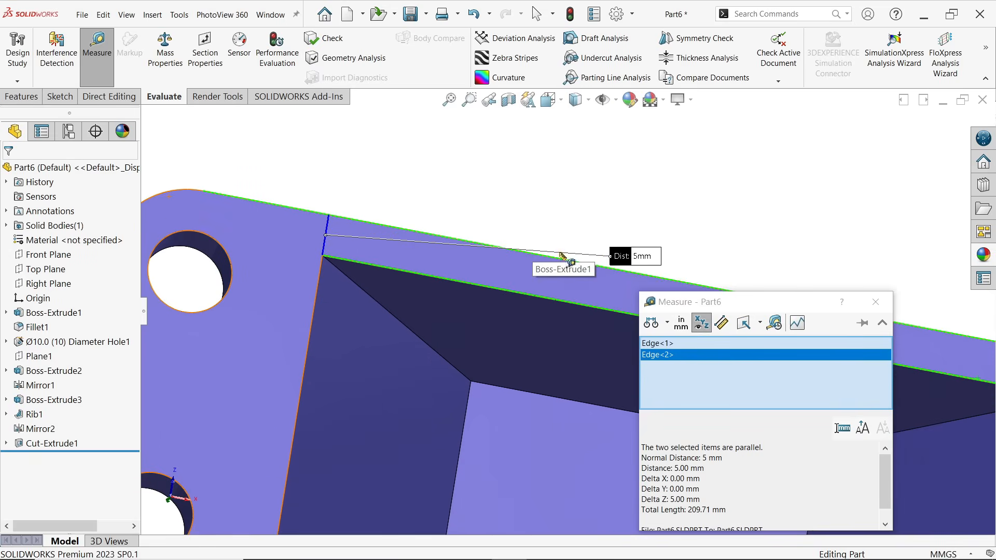
pyautogui.moveTo(629, 259); pyautogui.dragTo(346, 192)
pyautogui.scroll(-2, 355, 251)
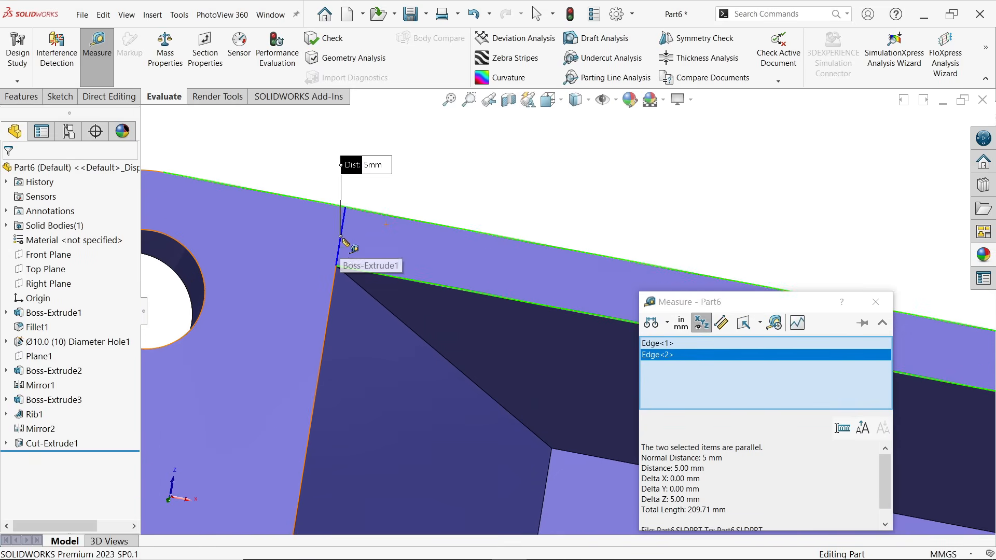
pyautogui.scroll(5, 405, 279)
pyautogui.scroll(2, 410, 278)
pyautogui.scroll(-2, 501, 437)
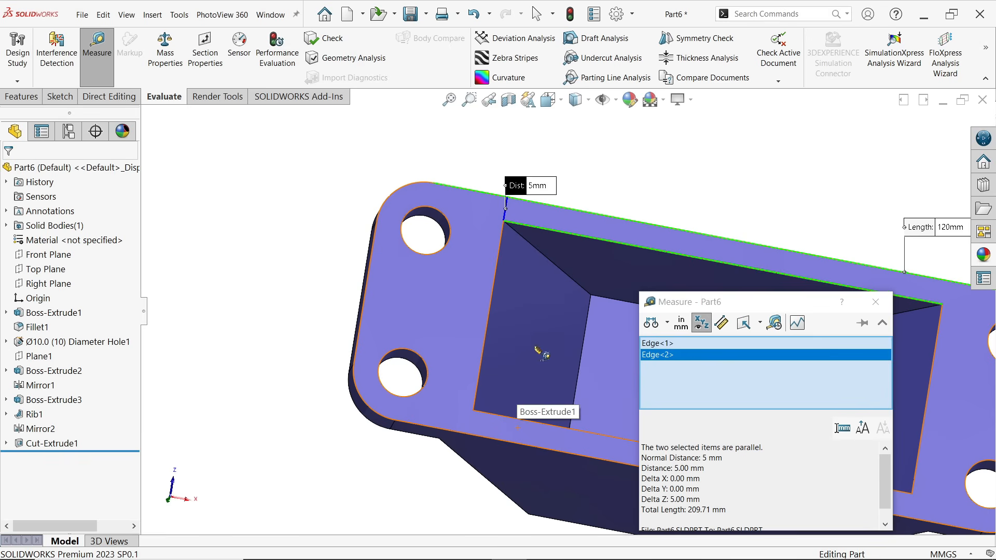
pyautogui.click(875, 302)
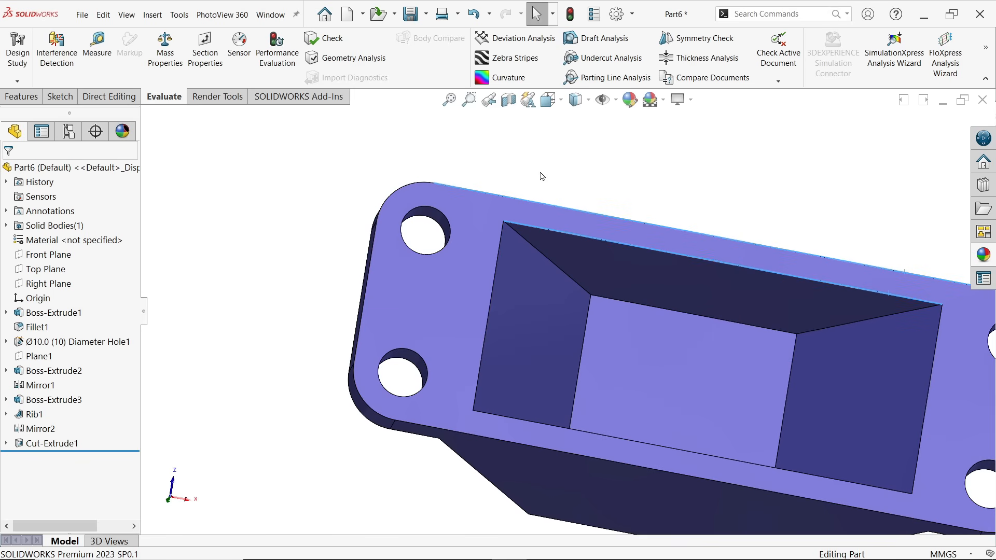
# Show the part in isometric view and switch to the SolidWorks Exercise 189 reference drawing in the image viewer
pyautogui.click(22, 96)
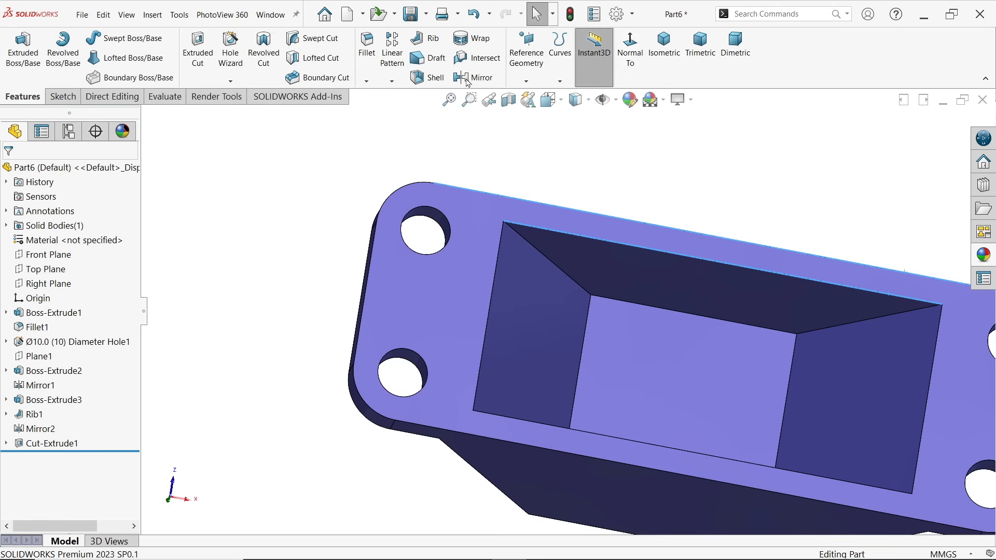
pyautogui.click(663, 54)
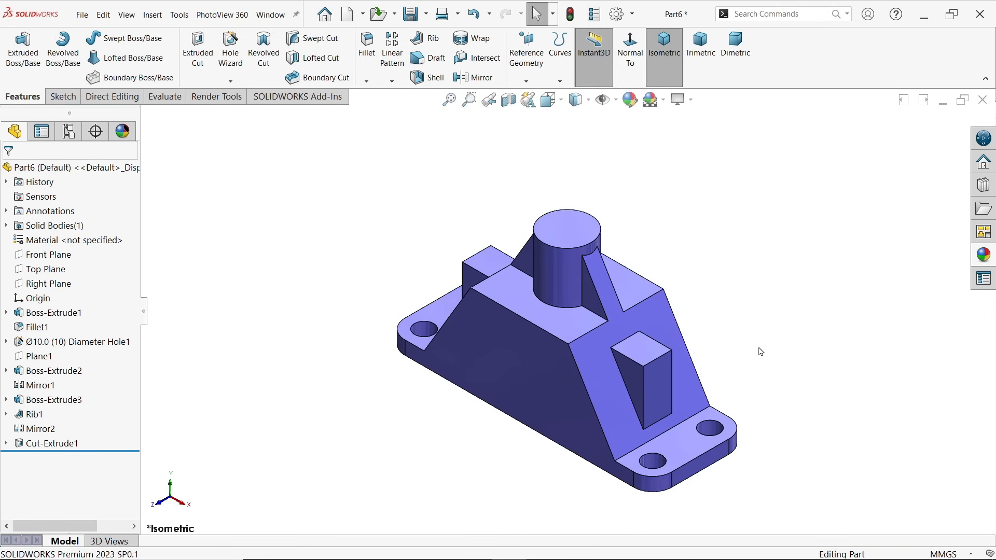
pyautogui.hotkey('alt', 'Tab')
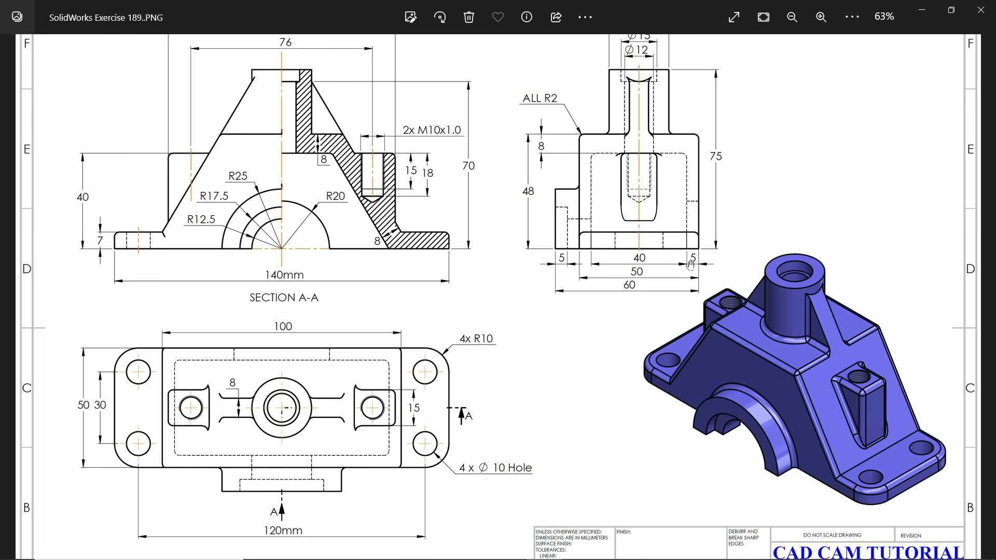
# Return to SolidWorks and sketch three concentric circles with radii about 29, 22 and 14 mm at the origin on the body's front face
pyautogui.click(922, 16)
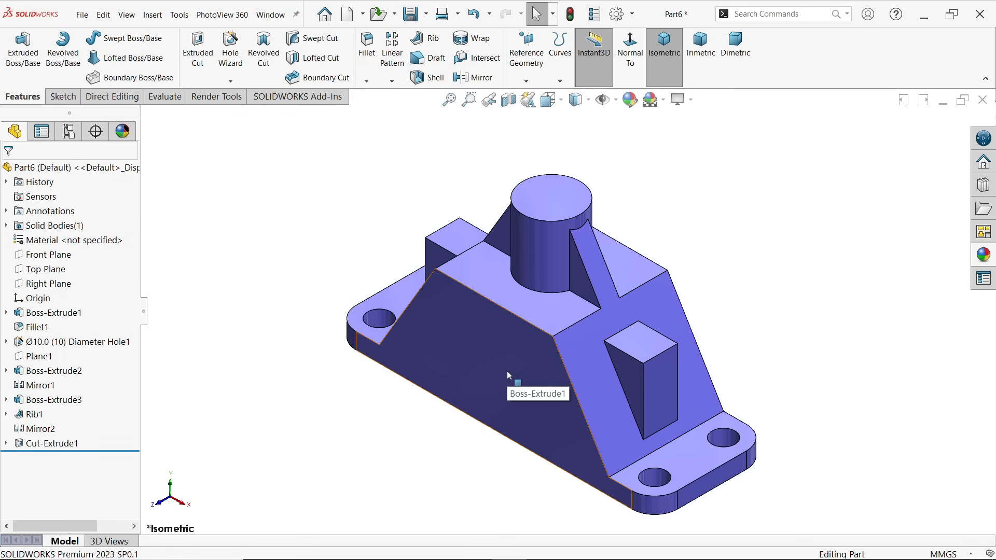
pyautogui.click(509, 376)
pyautogui.click(552, 344)
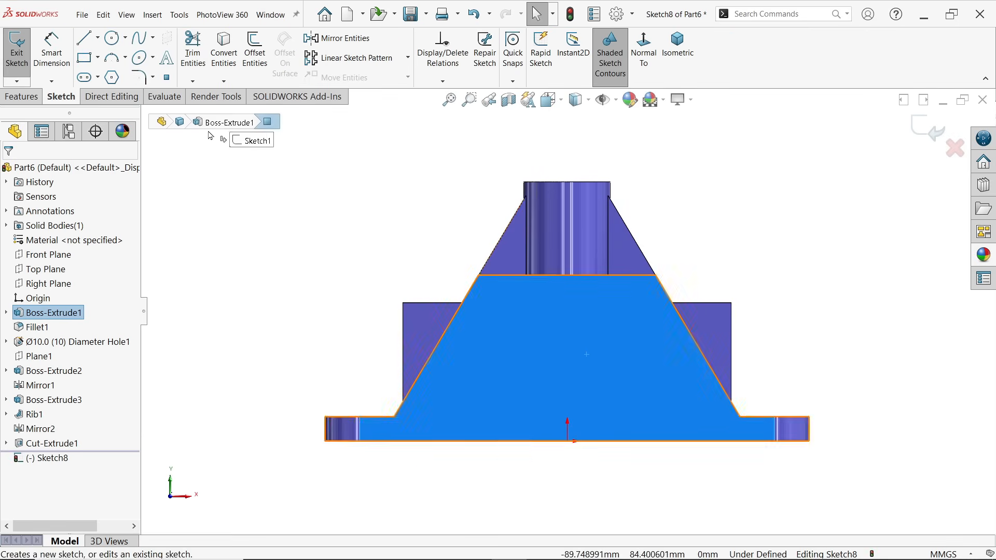
pyautogui.click(112, 39)
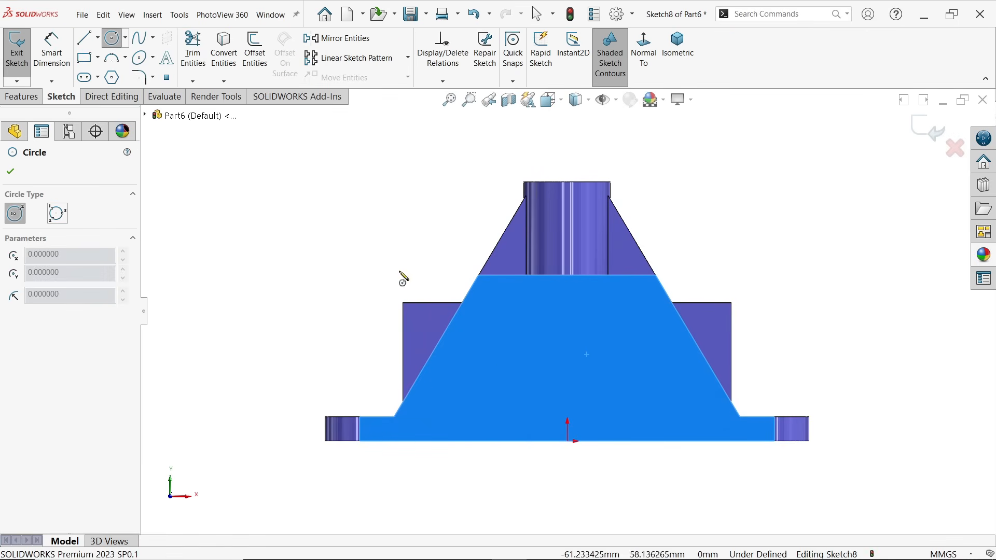
pyautogui.moveTo(568, 441); pyautogui.dragTo(568, 341)
pyautogui.moveTo(567, 442); pyautogui.dragTo(568, 365)
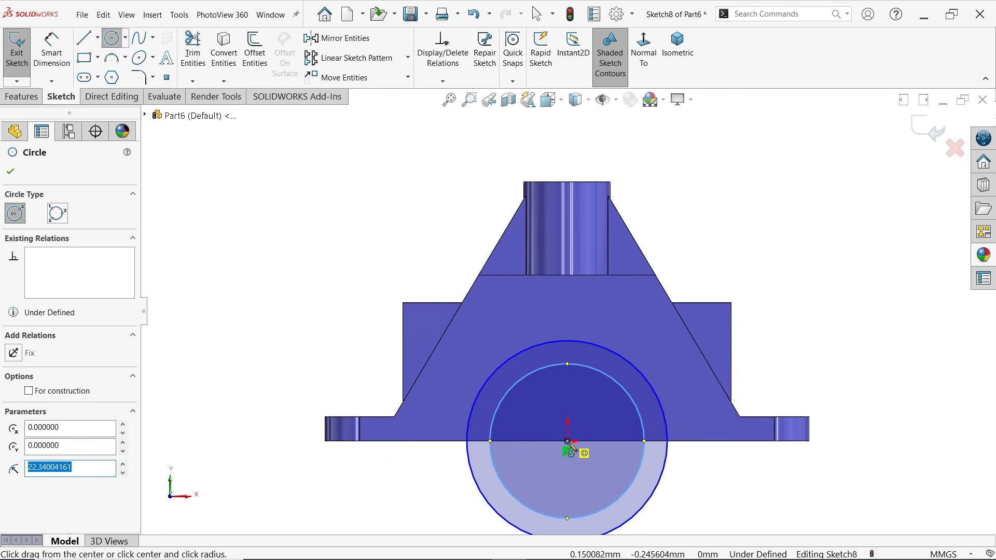
pyautogui.moveTo(568, 441); pyautogui.dragTo(602, 406)
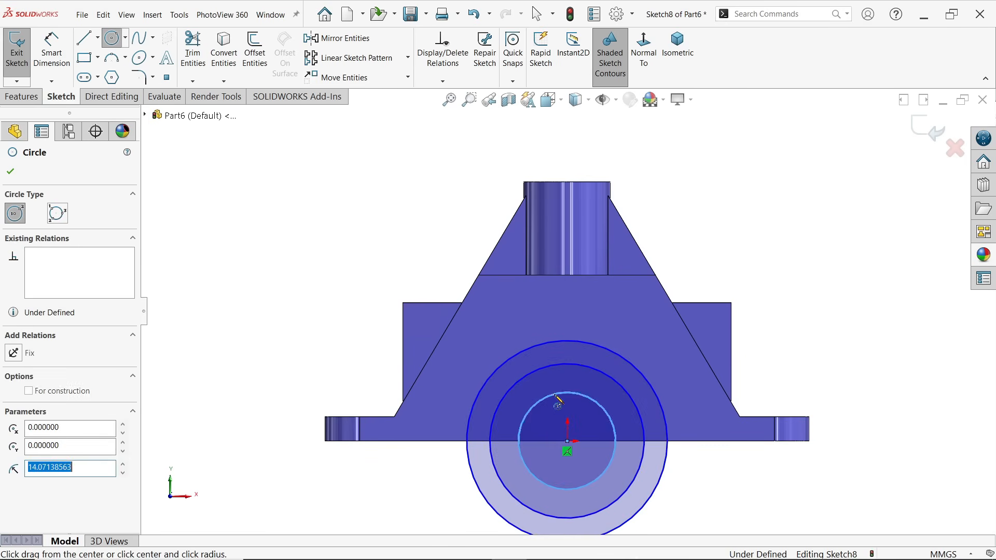
# Draw a horizontal line through the origin as the diameter of the outer circle
pyautogui.click(84, 37)
pyautogui.moveTo(467, 442); pyautogui.dragTo(668, 441)
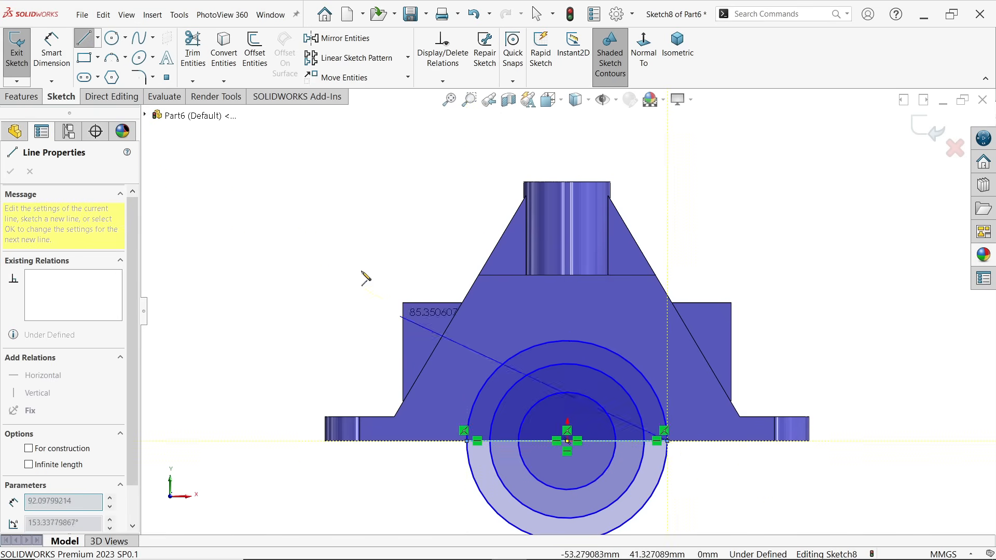
pyautogui.rightClick(267, 156)
pyautogui.click(300, 164)
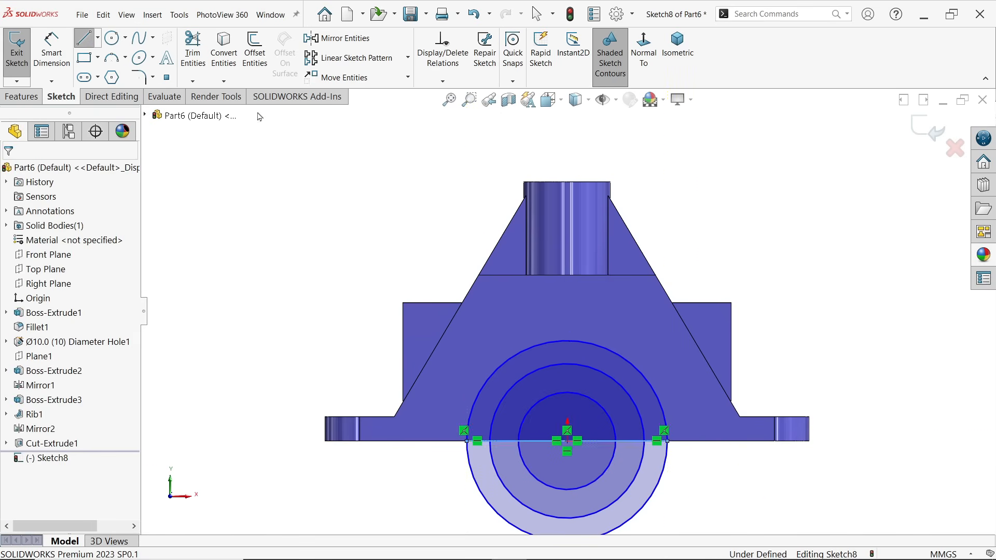
# Trim away the lower halves of all three circles below the horizontal line
pyautogui.click(192, 50)
pyautogui.scroll(3, 365, 256)
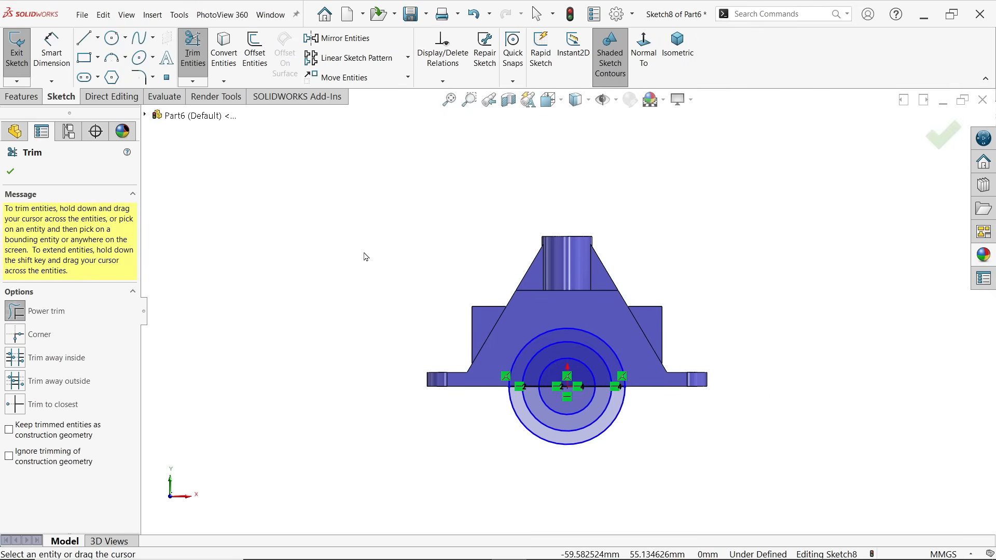
pyautogui.scroll(-4, 520, 408)
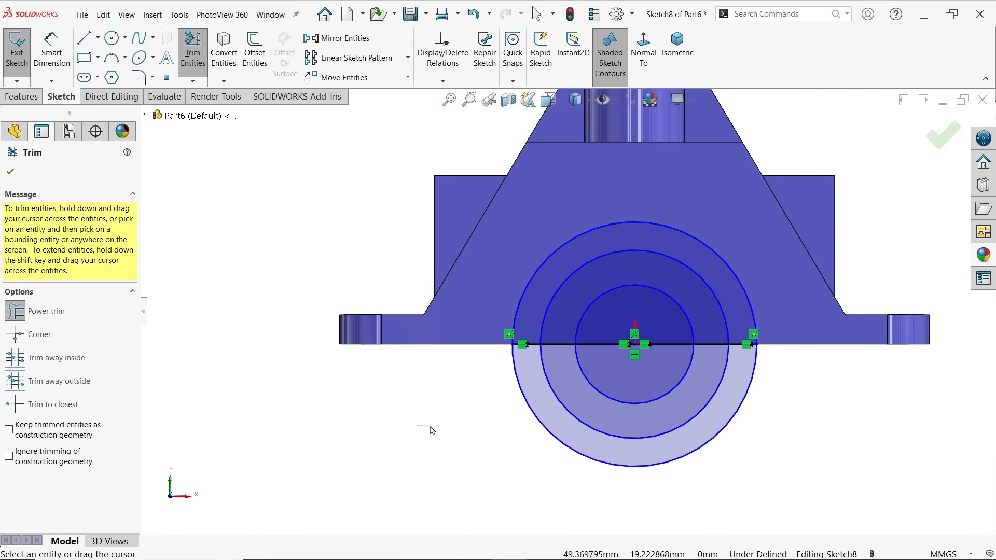
pyautogui.moveTo(524, 411); pyautogui.dragTo(631, 390)
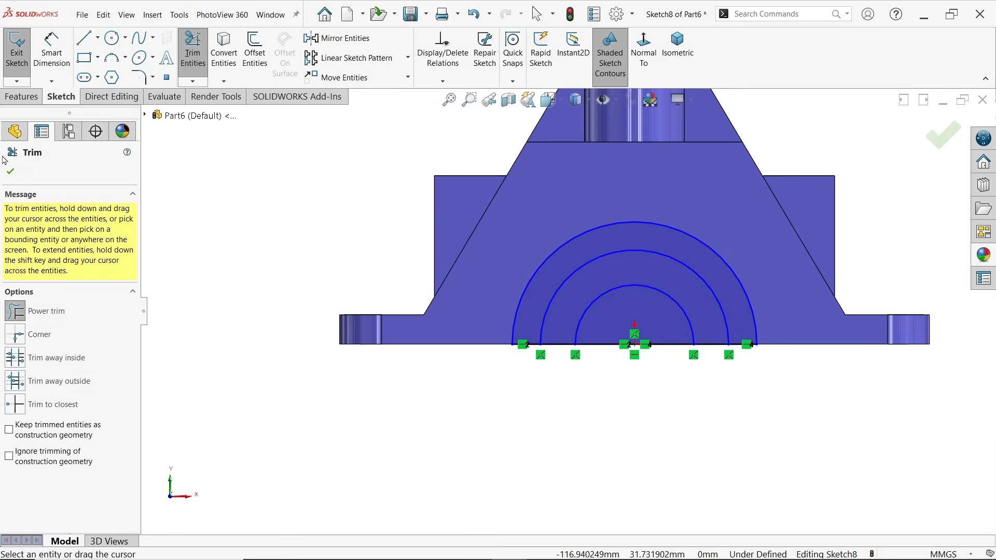
pyautogui.click(11, 173)
# Dimension the outer arc with a radius of 25 mm
pyautogui.click(52, 52)
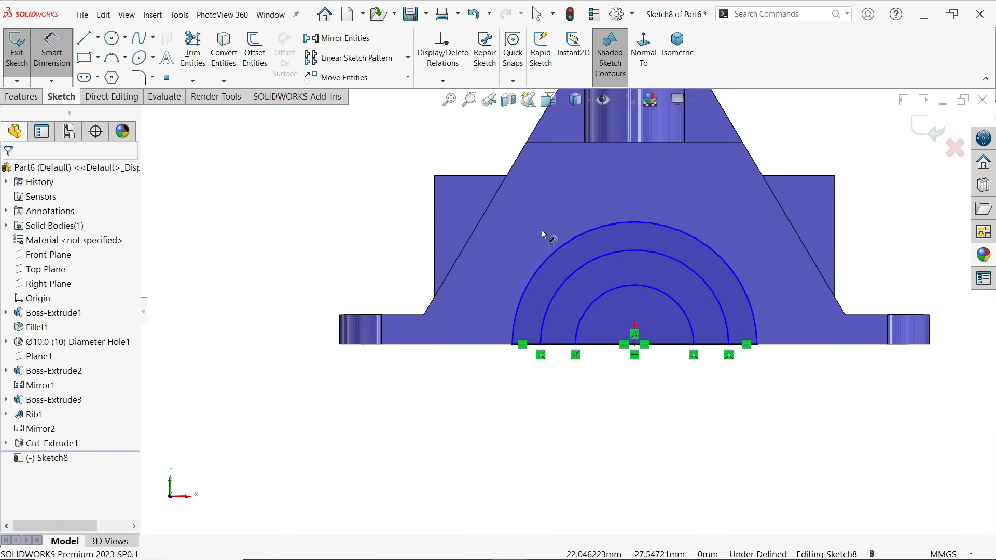
pyautogui.scroll(-1, 544, 231)
pyautogui.click(545, 281)
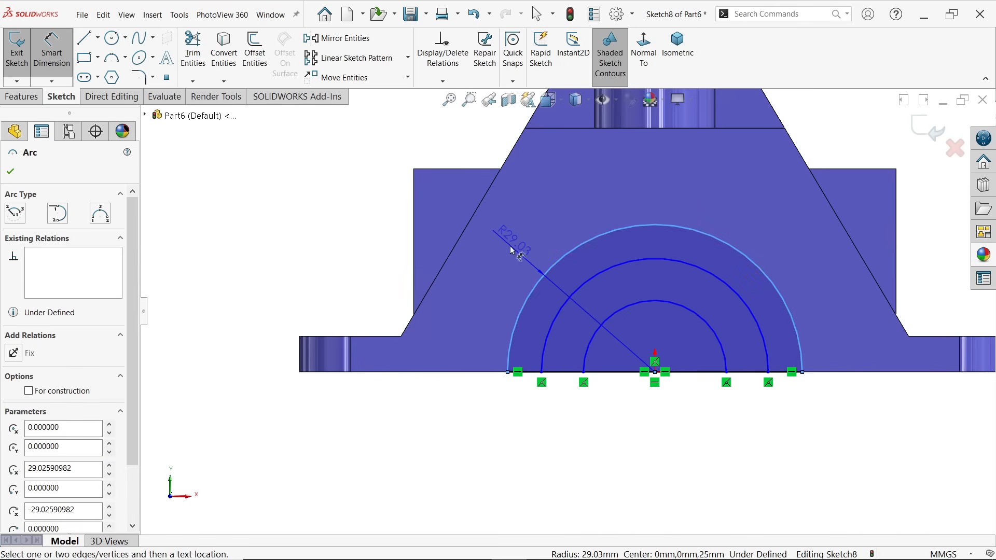
pyautogui.click(513, 251)
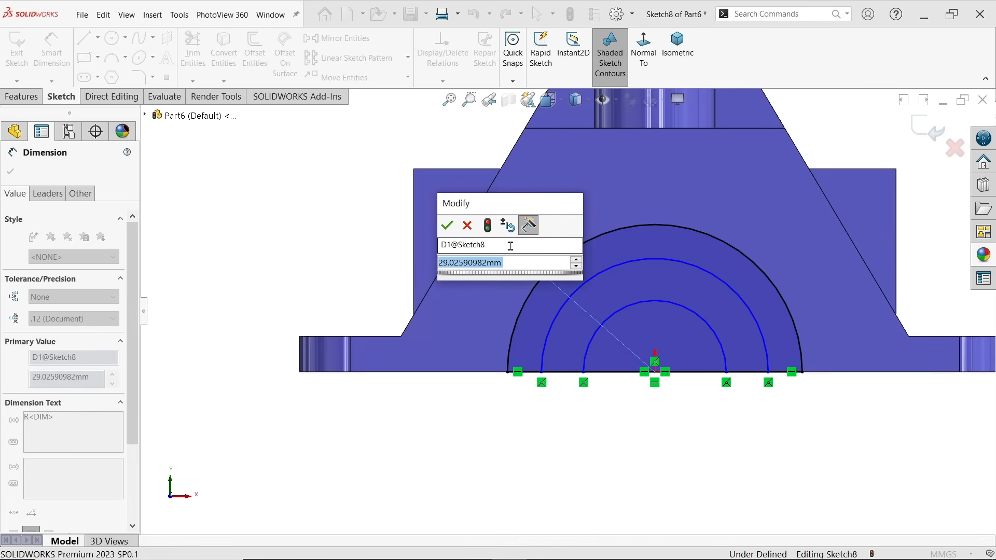
pyautogui.write('25')
pyautogui.click(447, 226)
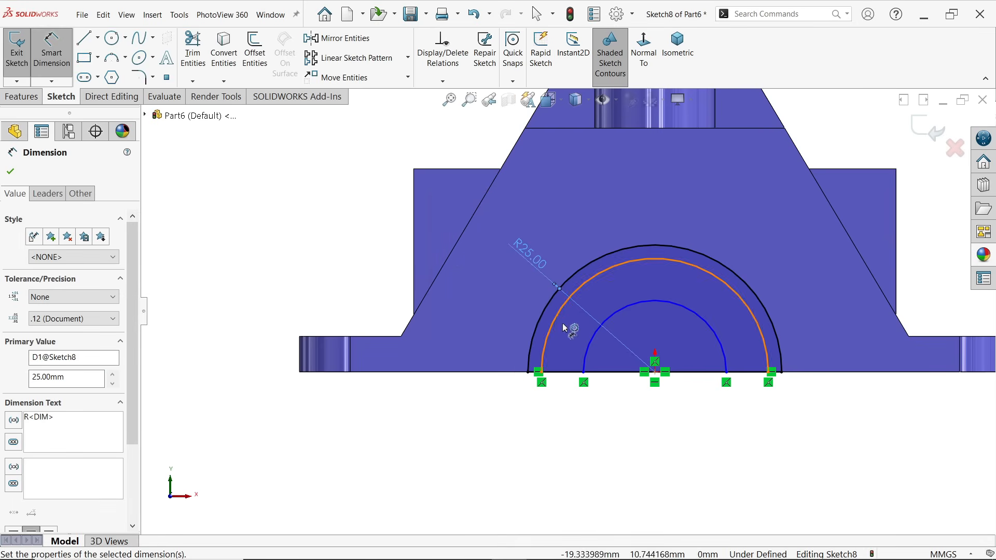
# Dimension the middle arc with a radius of 17.5 mm and the inner arc with a radius of 12.5 mm
pyautogui.click(559, 324)
pyautogui.click(510, 310)
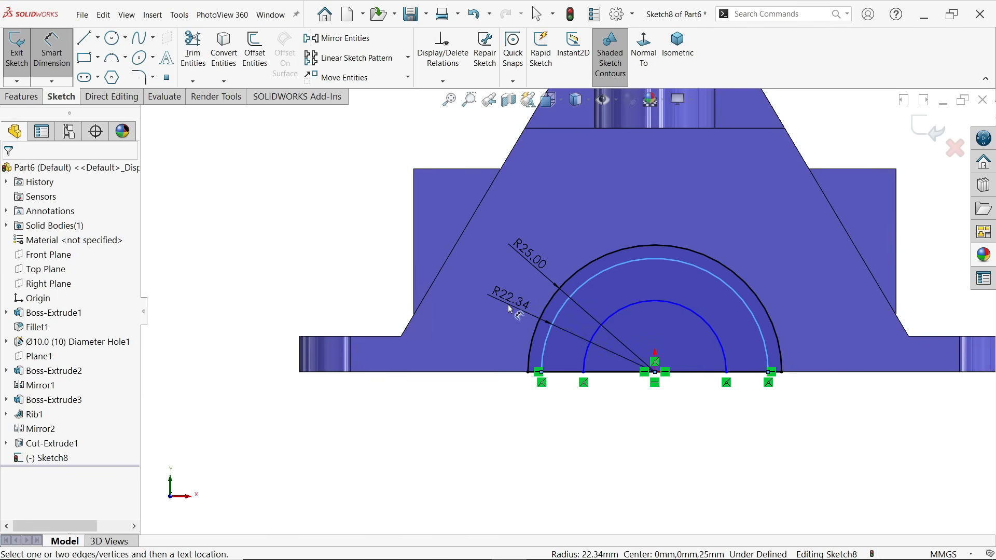
pyautogui.write('17.5')
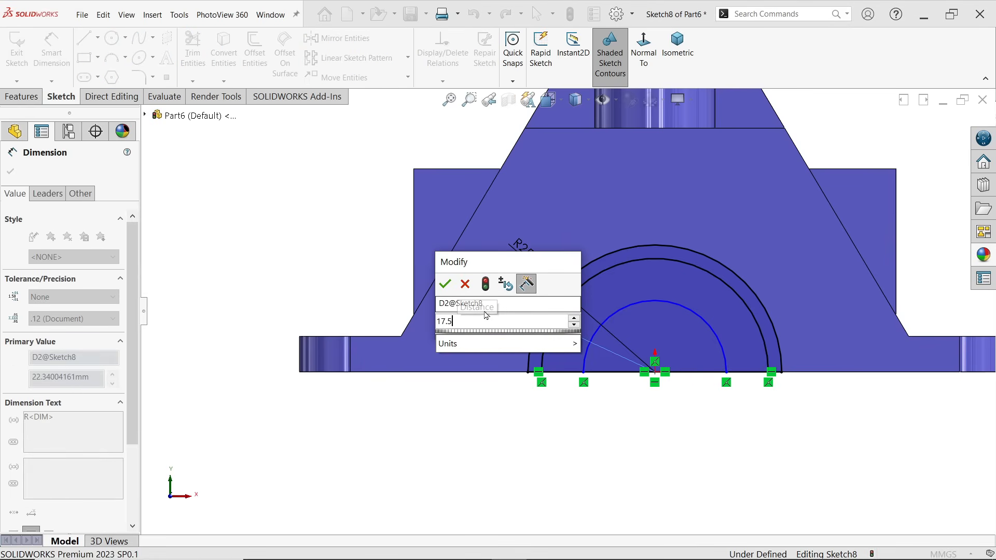
pyautogui.press('Return')
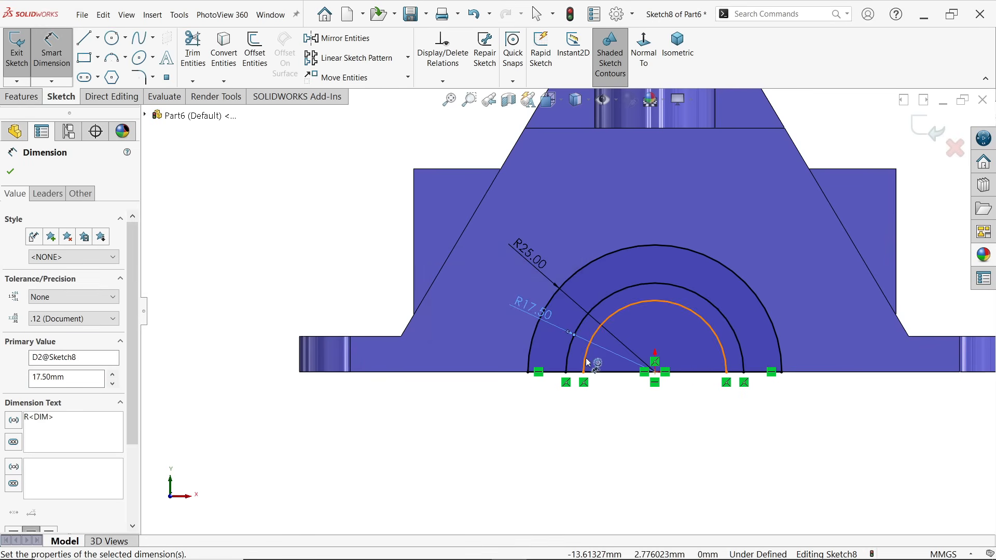
pyautogui.click(587, 357)
pyautogui.click(493, 336)
pyautogui.write('12.5')
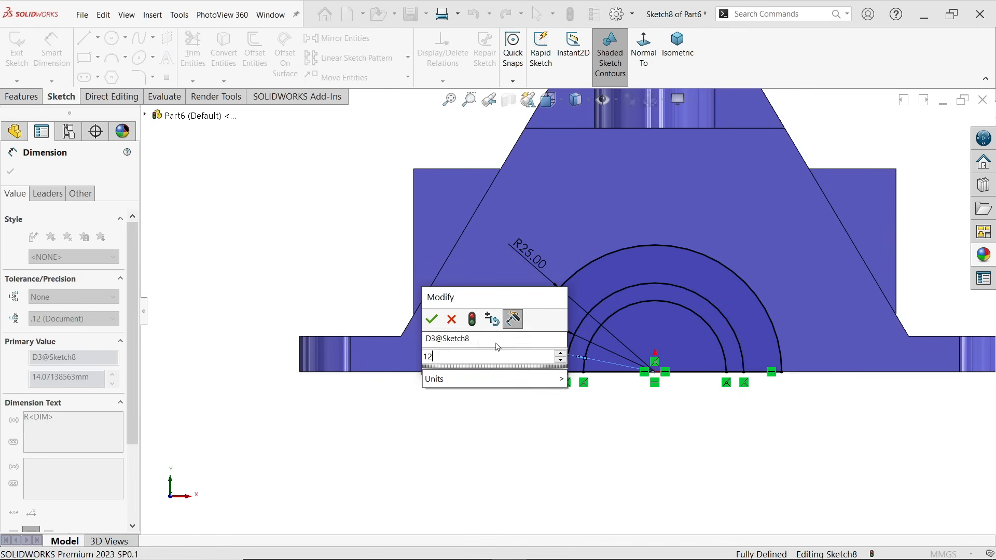
pyautogui.click(439, 318)
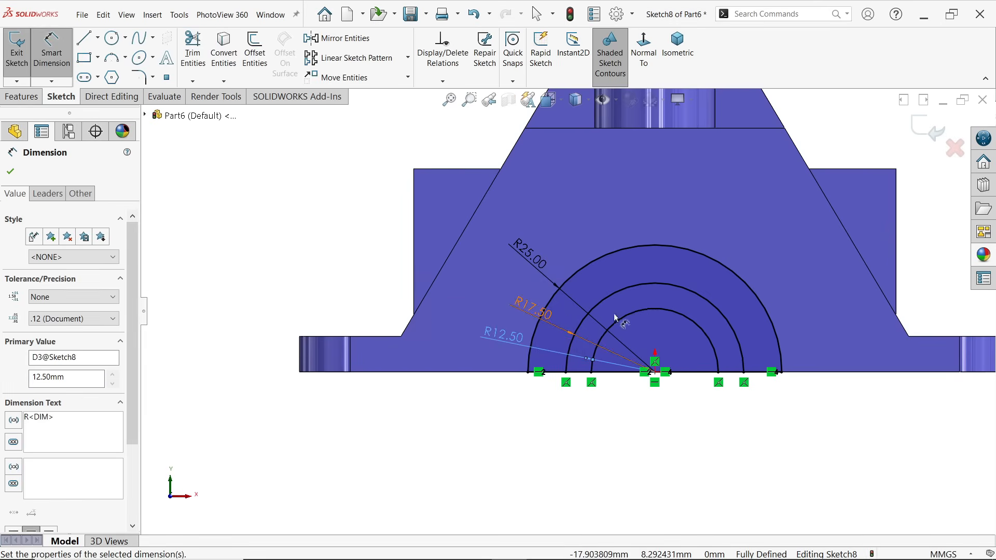
# Extrude the outer half-circle contour as a boss, Blind 10 mm outward from the front face with Merge result on
pyautogui.click(682, 70)
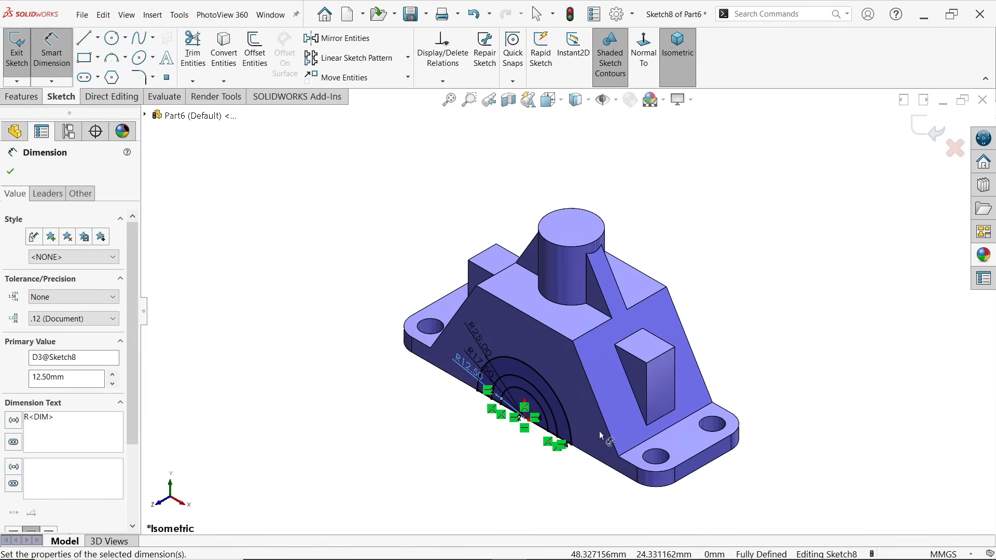
pyautogui.click(31, 97)
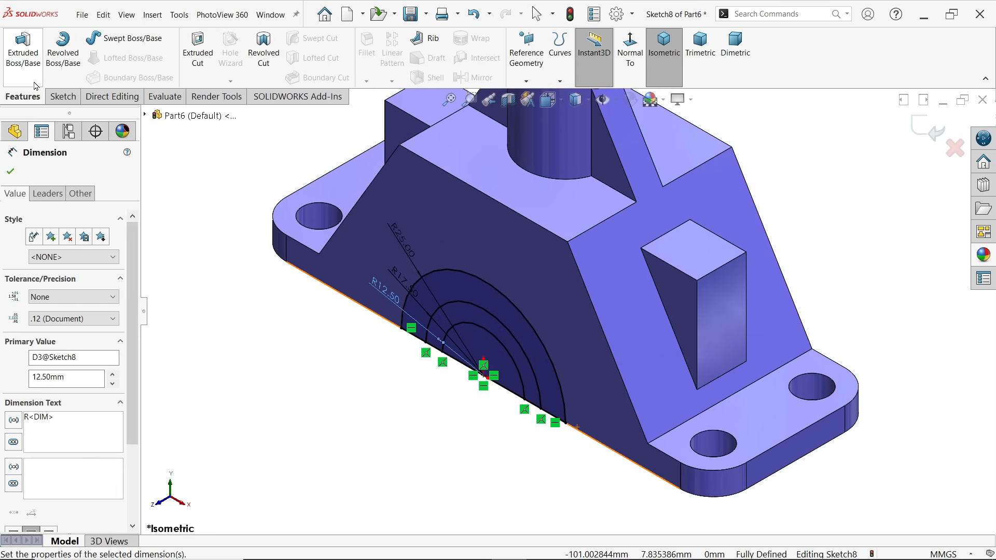
pyautogui.click(29, 64)
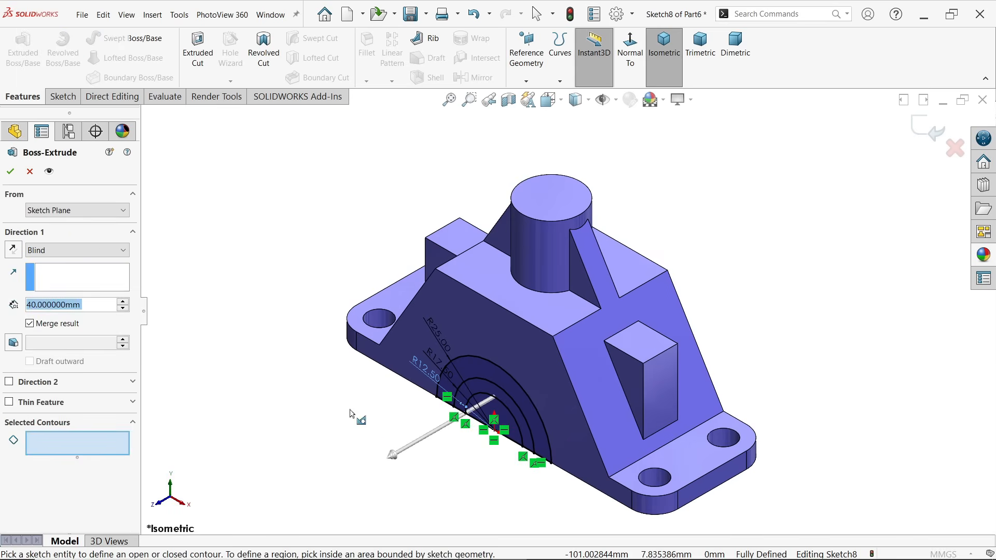
pyautogui.scroll(-3, 488, 470)
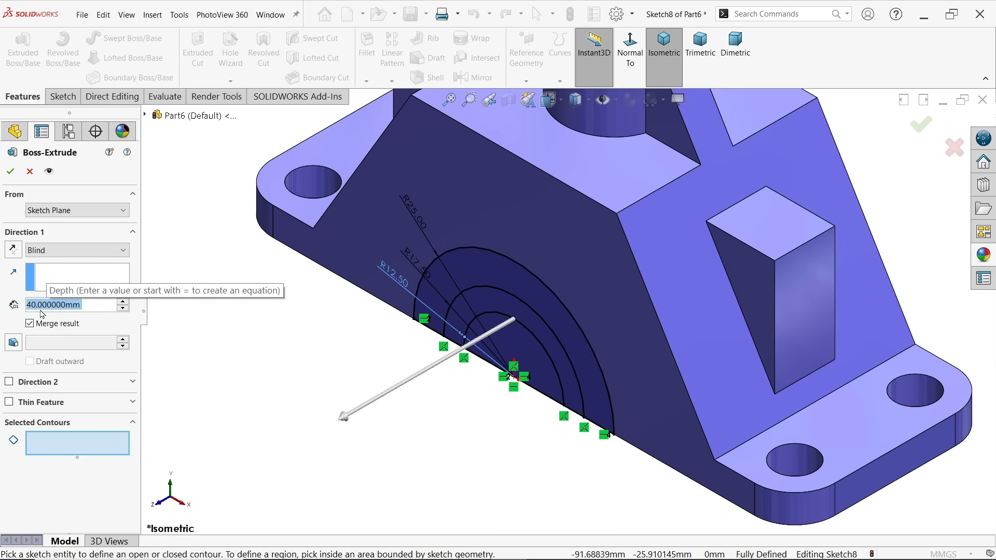
pyautogui.write('10')
pyautogui.press('Return')
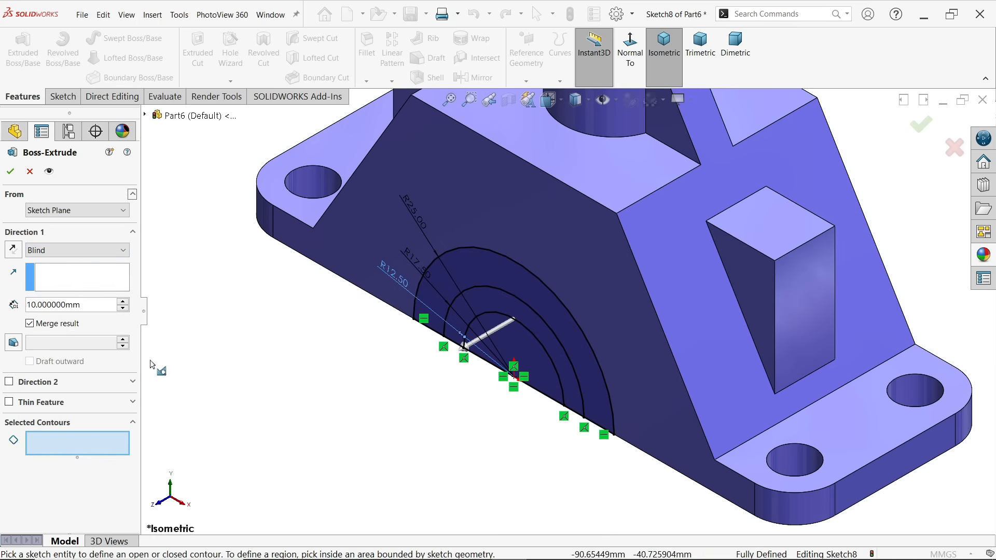
pyautogui.click(613, 413)
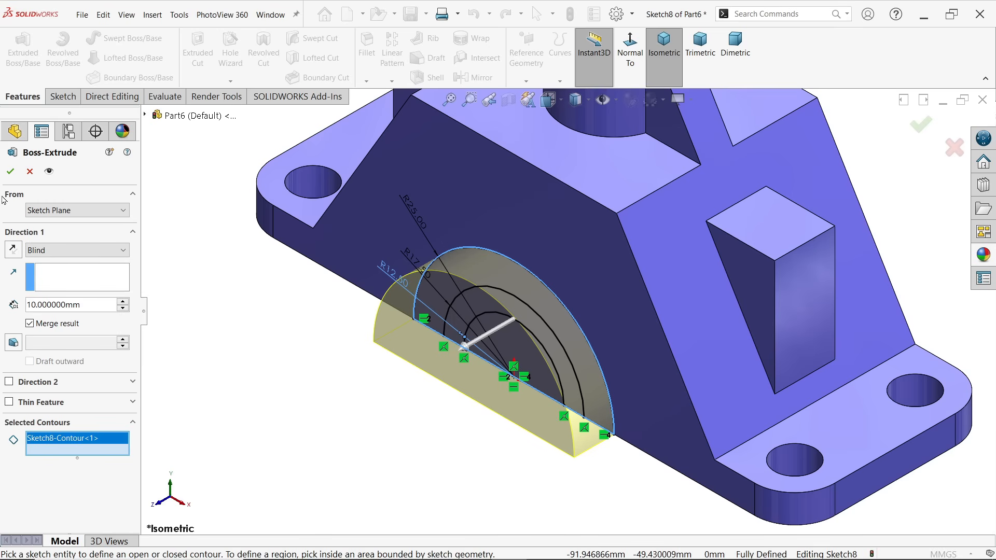
pyautogui.click(9, 173)
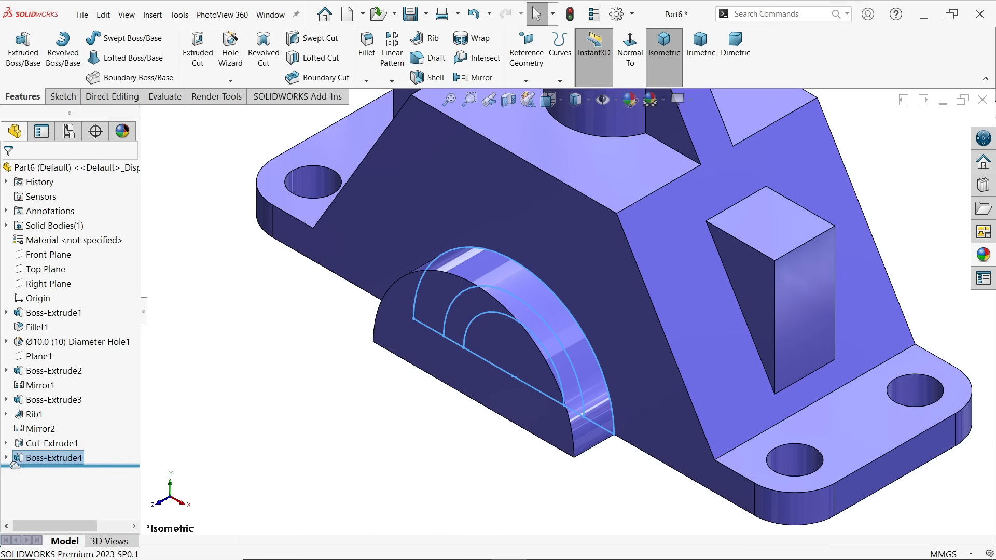
# Start an Extruded Cut from the half-round boss's sketch, using the ring region between the 12.5 mm and 17.5 mm arcs
pyautogui.click(6, 458)
pyautogui.click(49, 472)
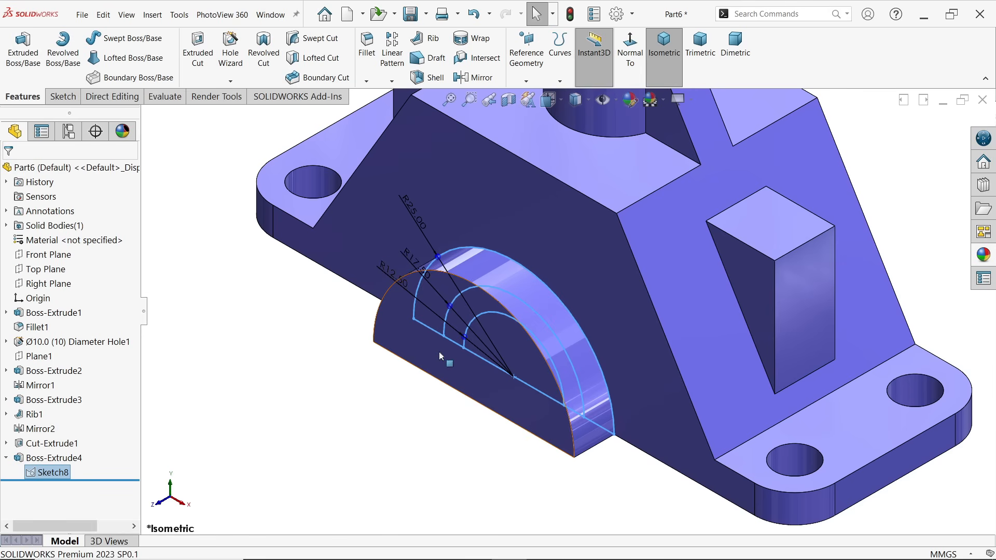
pyautogui.scroll(-2, 504, 430)
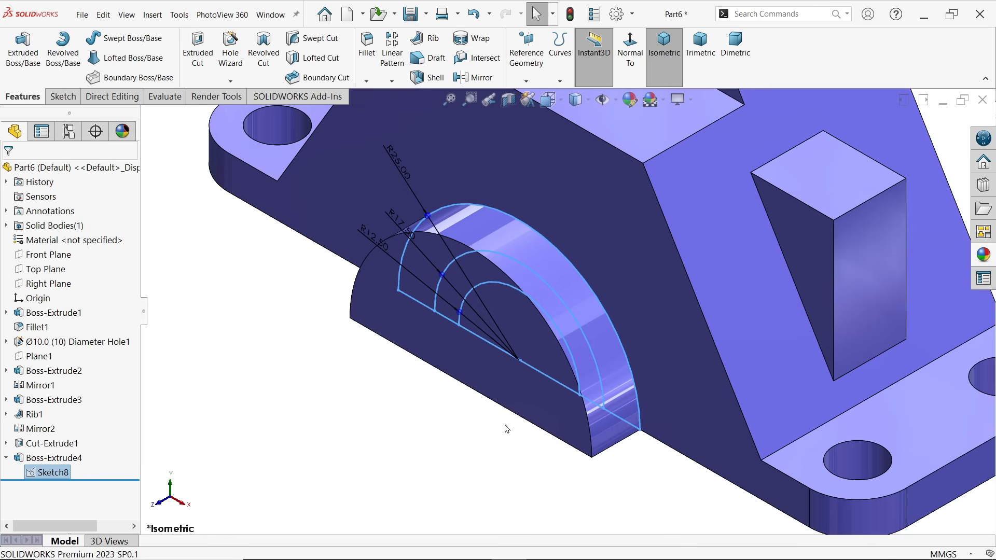
pyautogui.click(200, 67)
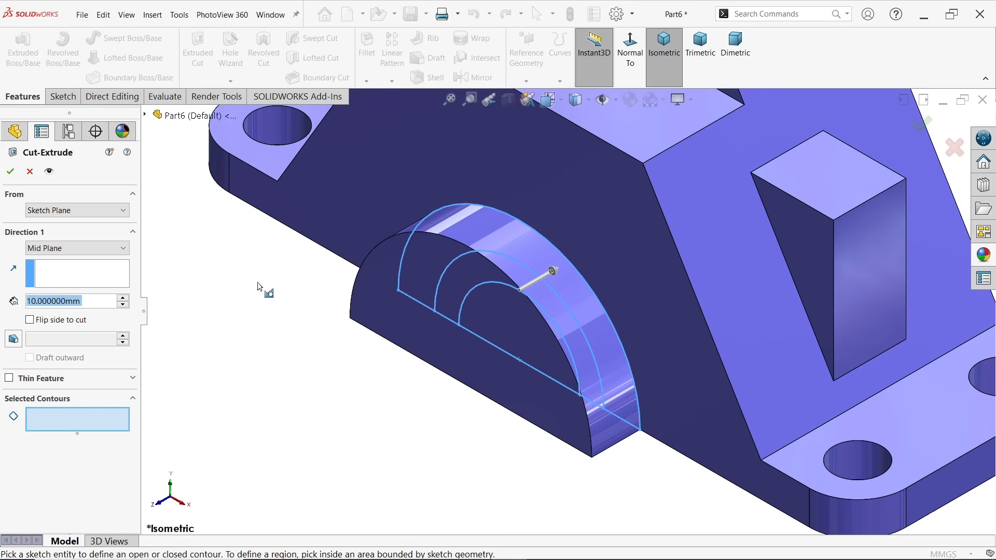
pyautogui.click(456, 292)
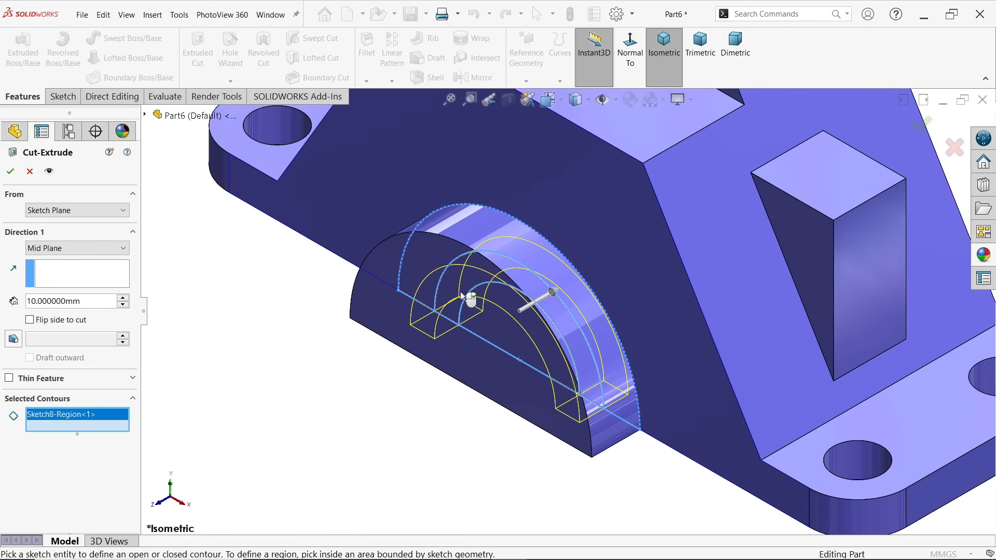
# Set the ring cut to start from the half-round boss's outer front face, with a depth of 5 mm
pyautogui.click(74, 211)
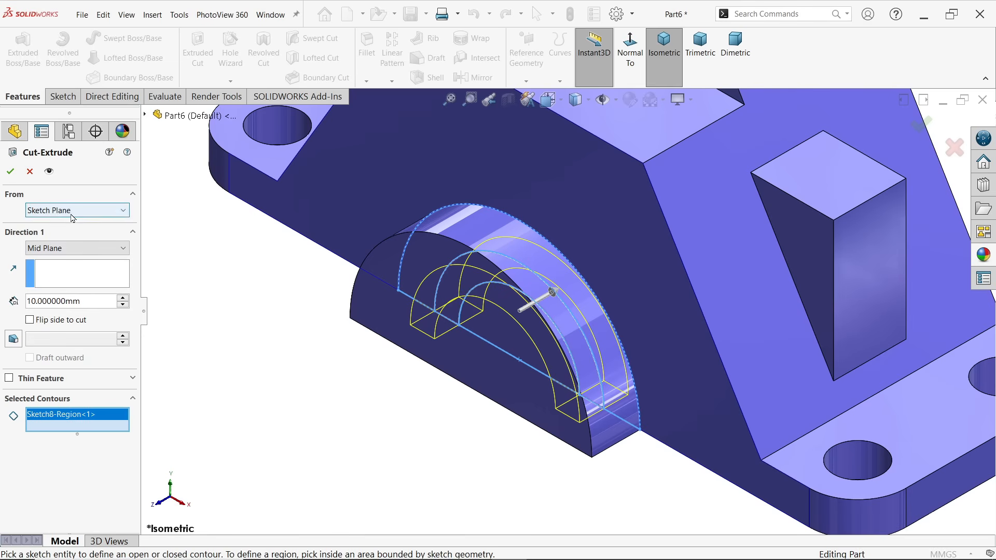
pyautogui.click(62, 234)
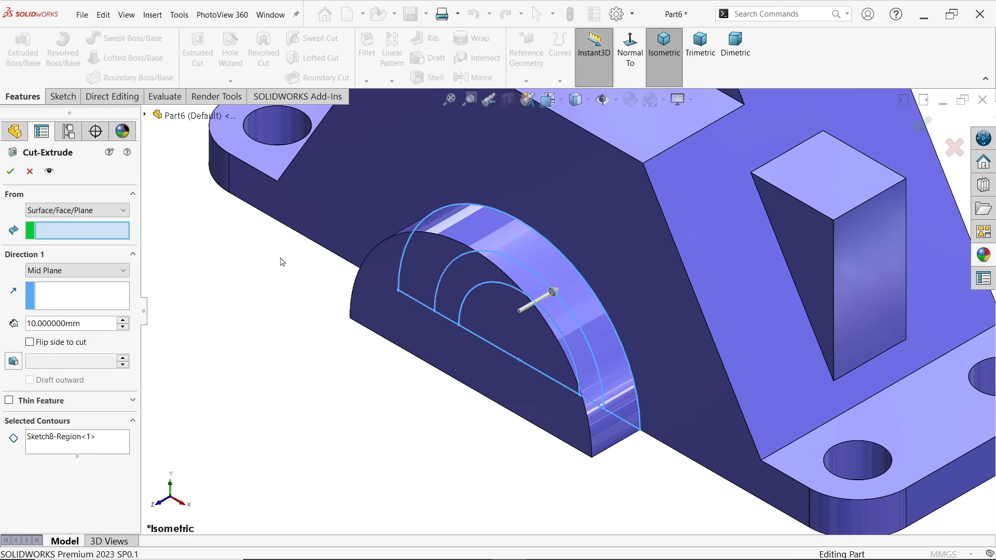
pyautogui.click(385, 276)
pyautogui.moveTo(383, 281); pyautogui.dragTo(322, 353, button='middle')
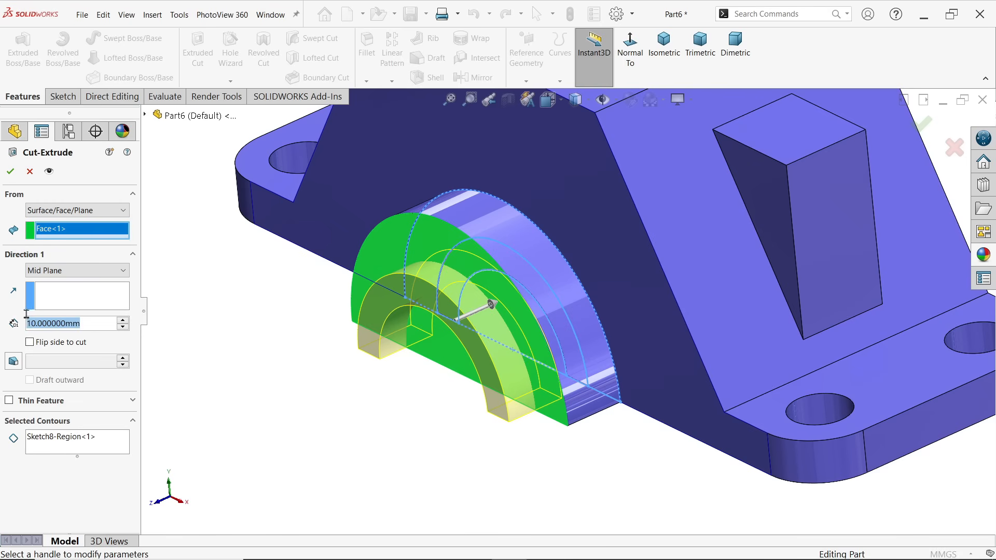
pyautogui.write('5')
pyautogui.press('Return')
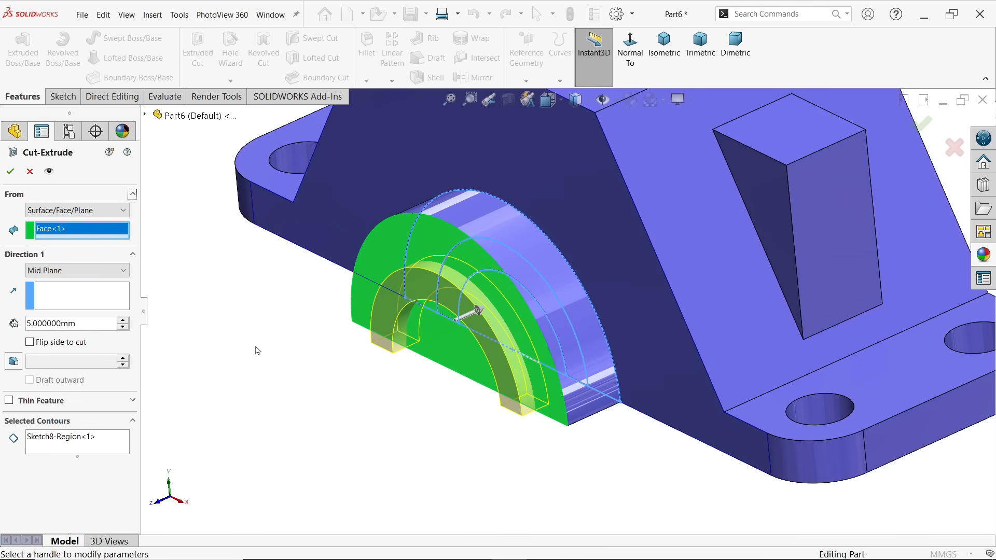
# Make the ring cut Blind, 5 mm into the boss, and finish the feature
pyautogui.moveTo(257, 351); pyautogui.dragTo(210, 317, button='middle')
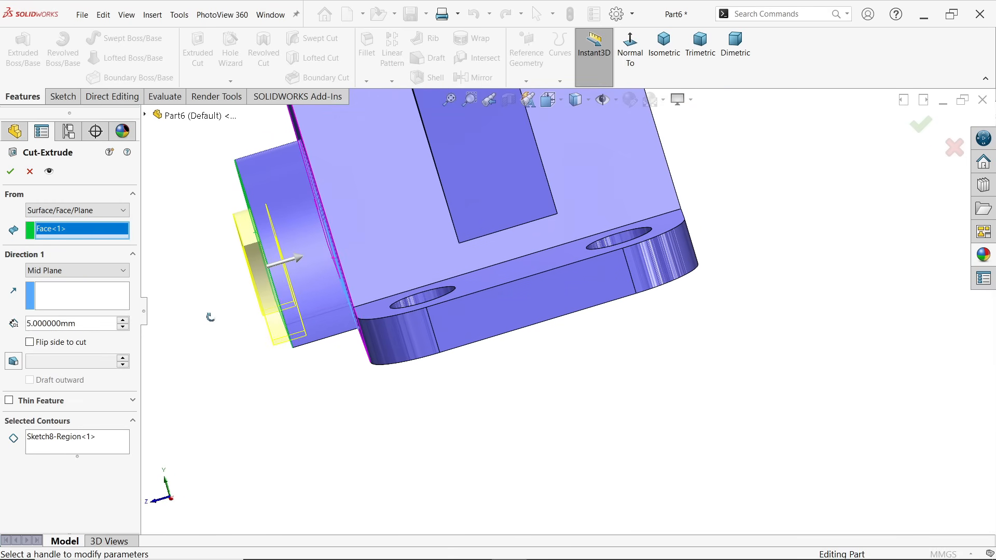
pyautogui.click(64, 270)
pyautogui.click(49, 289)
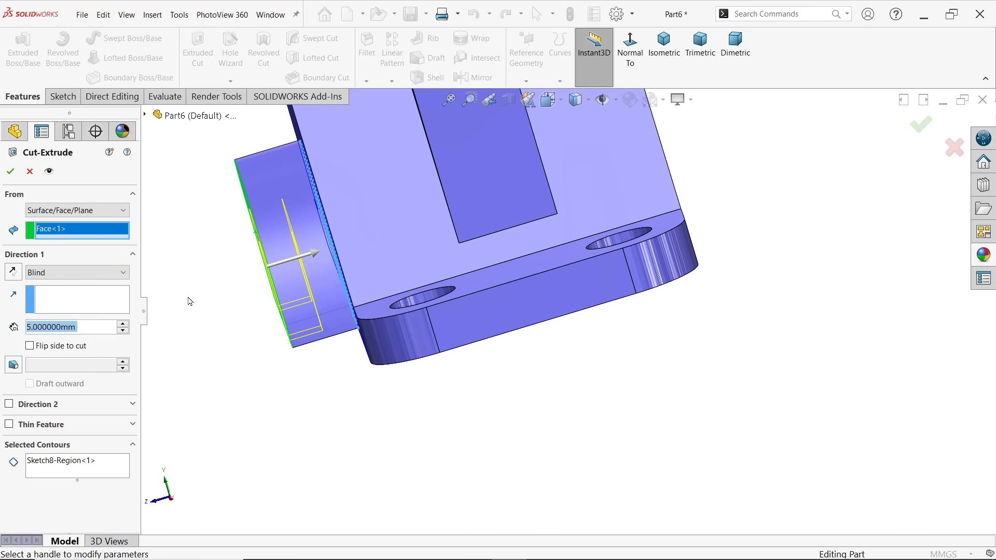
pyautogui.scroll(-2, 285, 237)
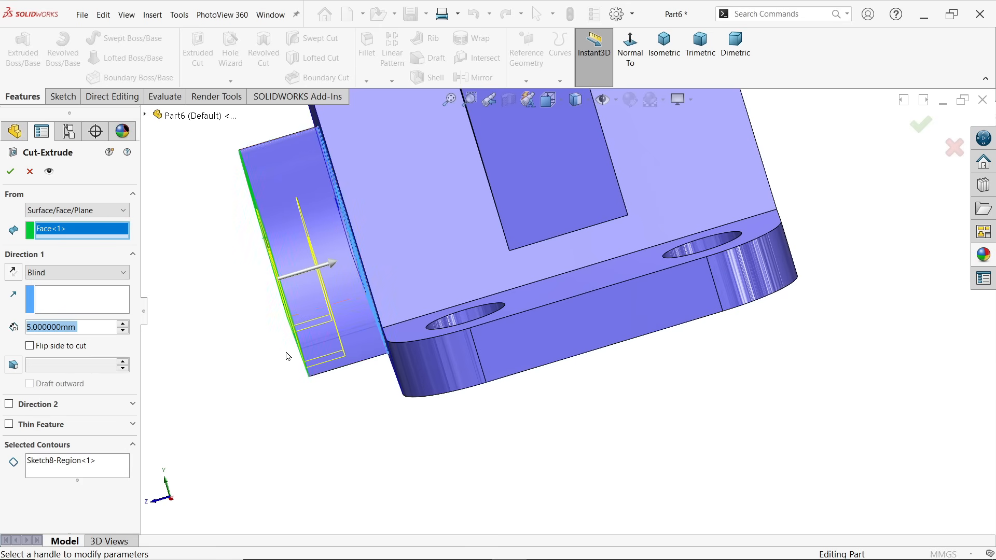
pyautogui.moveTo(274, 346); pyautogui.dragTo(316, 357, button='middle')
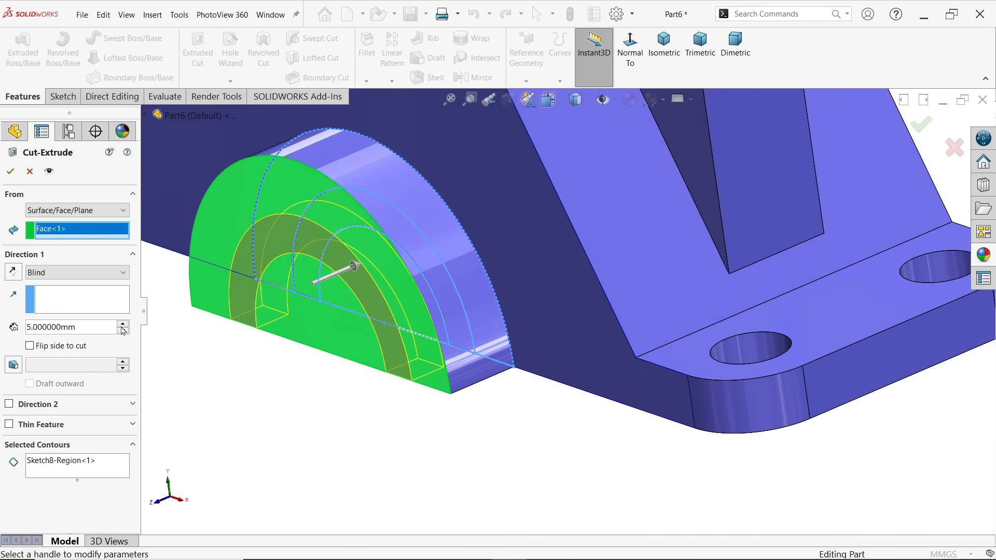
pyautogui.click(11, 174)
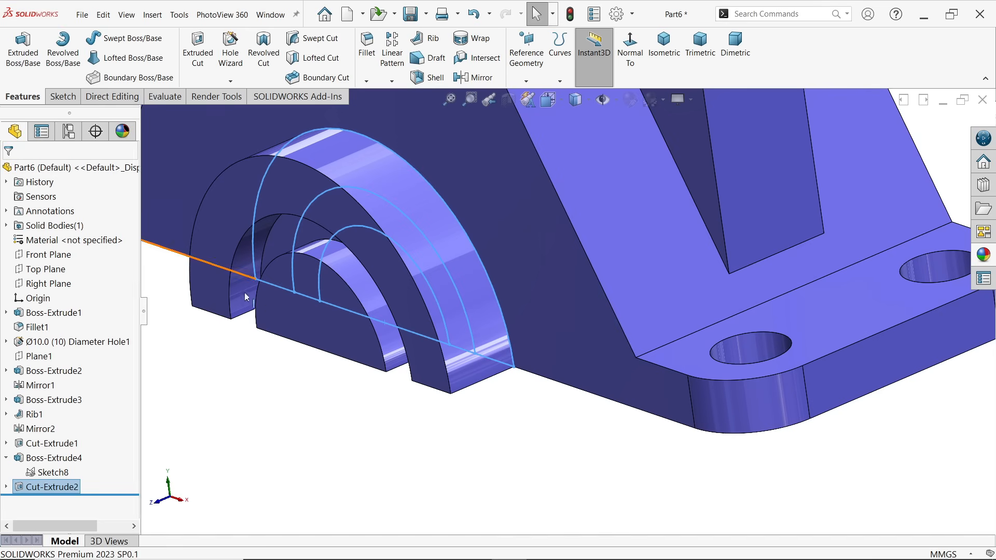
# Start an Extruded Cut from the half-round boss's sketch, using the inner half-disc region inside the 12.5 mm arc
pyautogui.moveTo(384, 405)
pyautogui.mouseDown(button='middle')
pyautogui.moveTo(408, 415)
pyautogui.moveTo(383, 424)
pyautogui.mouseUp(button='middle')
pyautogui.click(53, 473)
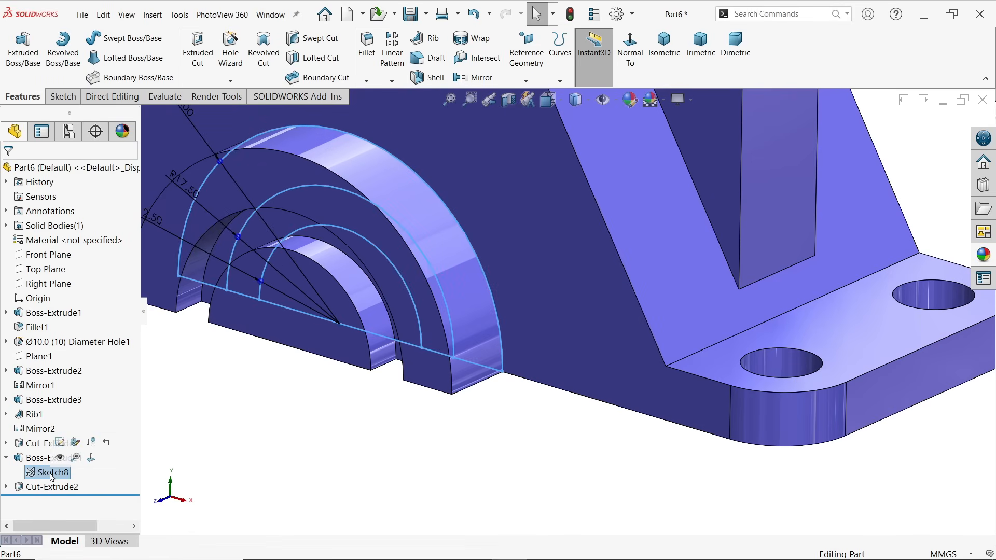
pyautogui.click(198, 52)
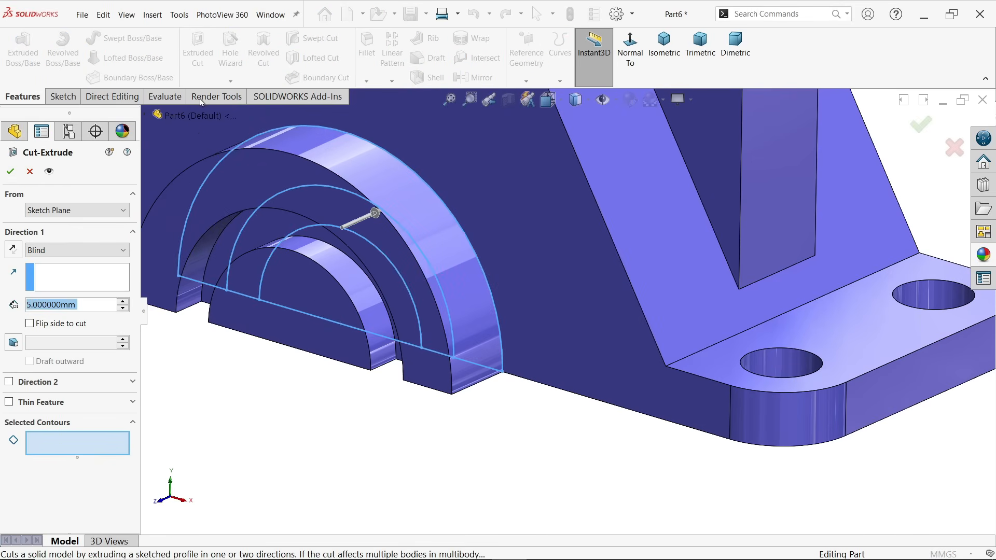
pyautogui.click(307, 285)
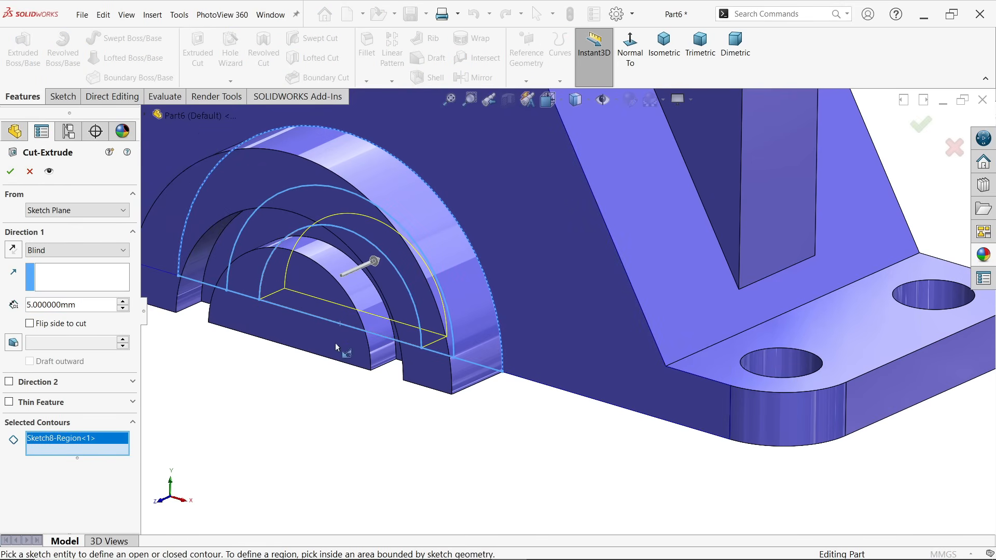
# Set the inner cut to start from the front face of the central half-disc on the boss
pyautogui.moveTo(336, 347); pyautogui.dragTo(324, 123, button='middle')
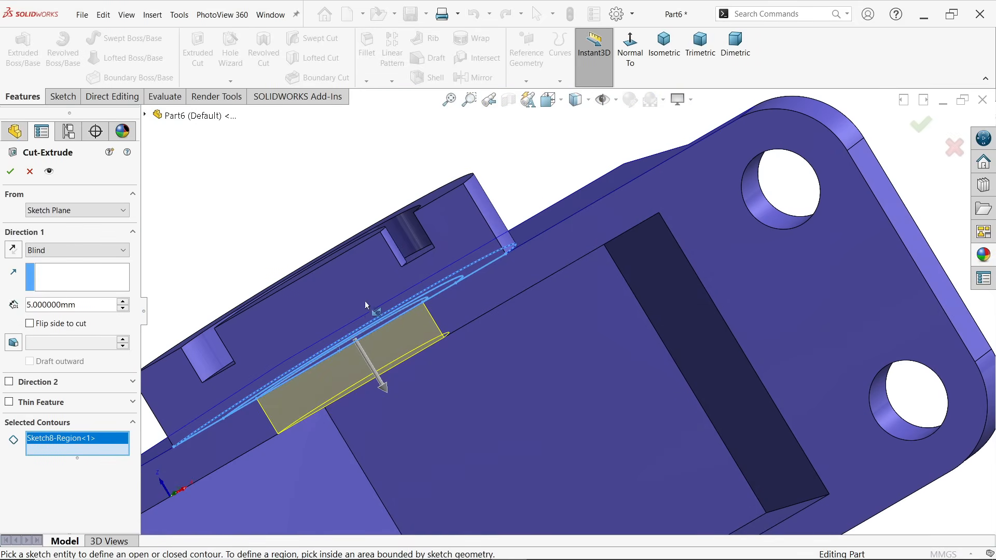
pyautogui.moveTo(381, 262); pyautogui.dragTo(384, 279, button='middle')
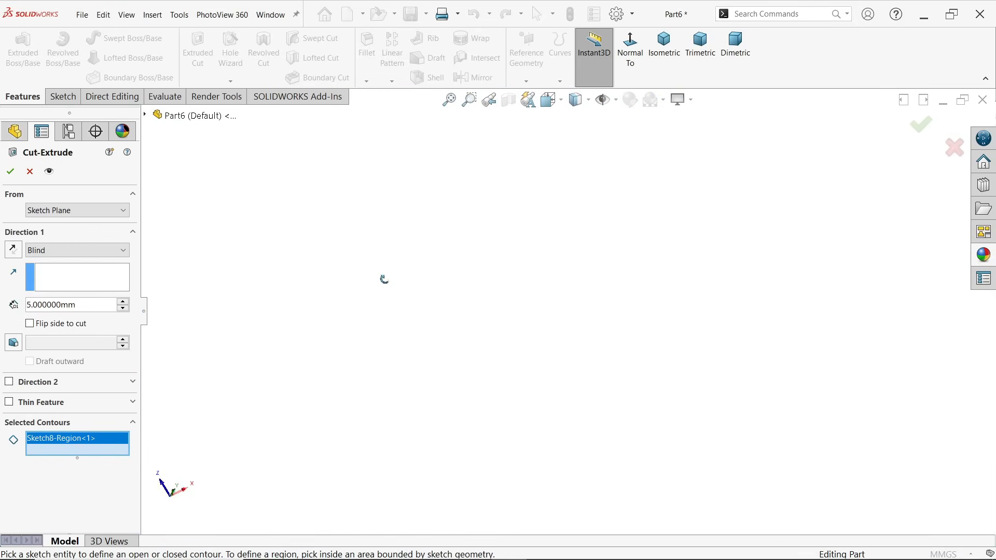
pyautogui.click(664, 44)
pyautogui.scroll(-5, 556, 439)
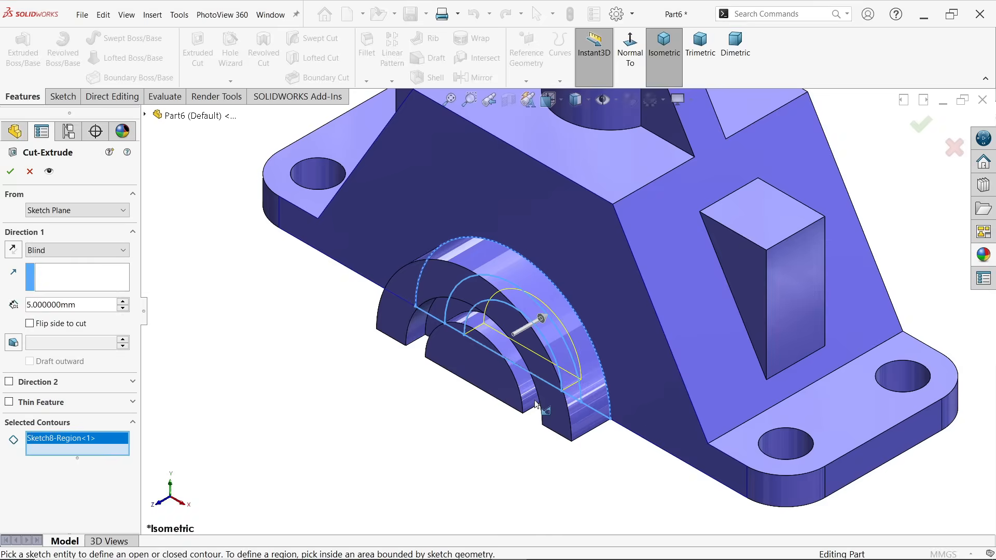
pyautogui.click(61, 213)
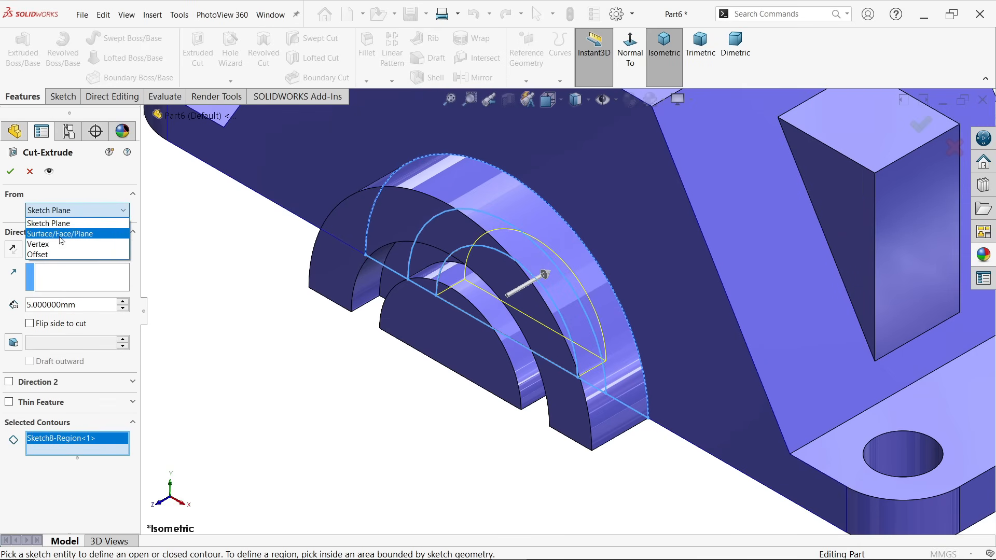
pyautogui.click(61, 234)
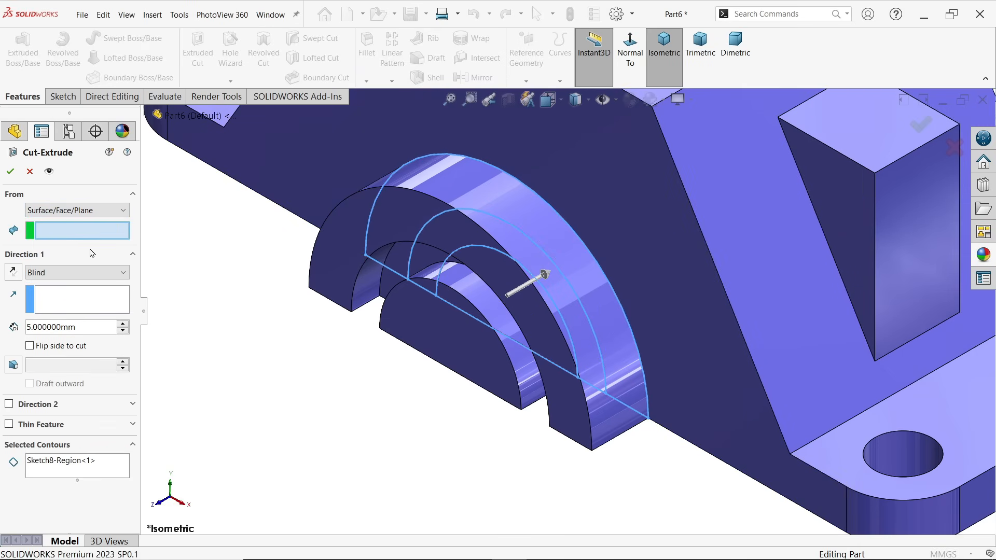
pyautogui.click(446, 327)
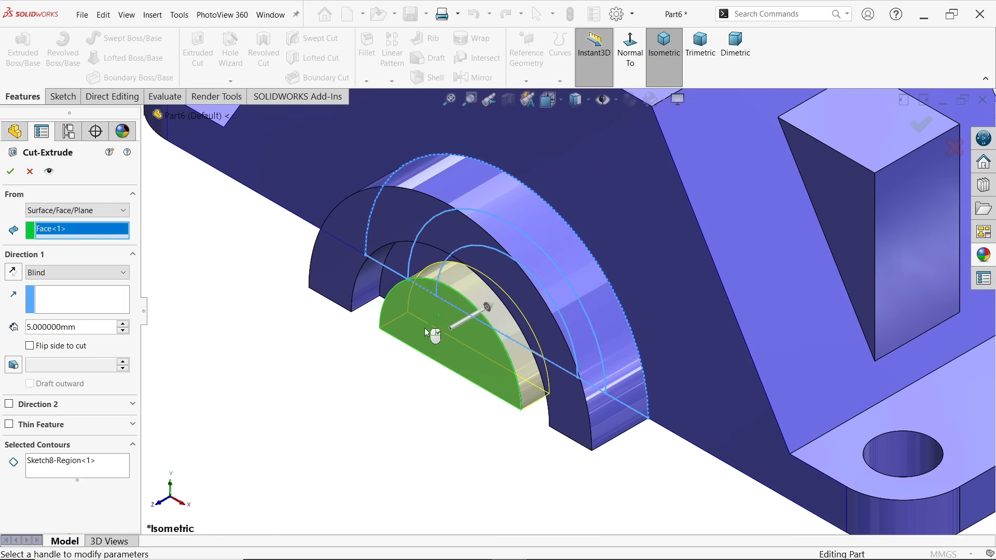
# Try the Up To Next end condition for the inner cut and inspect its preview from the underside
pyautogui.click(57, 272)
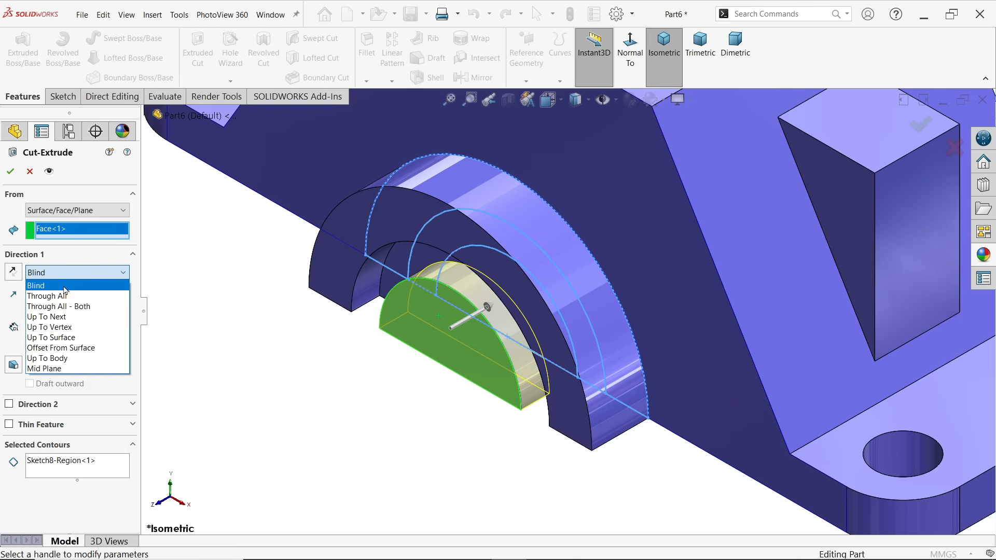
pyautogui.click(66, 319)
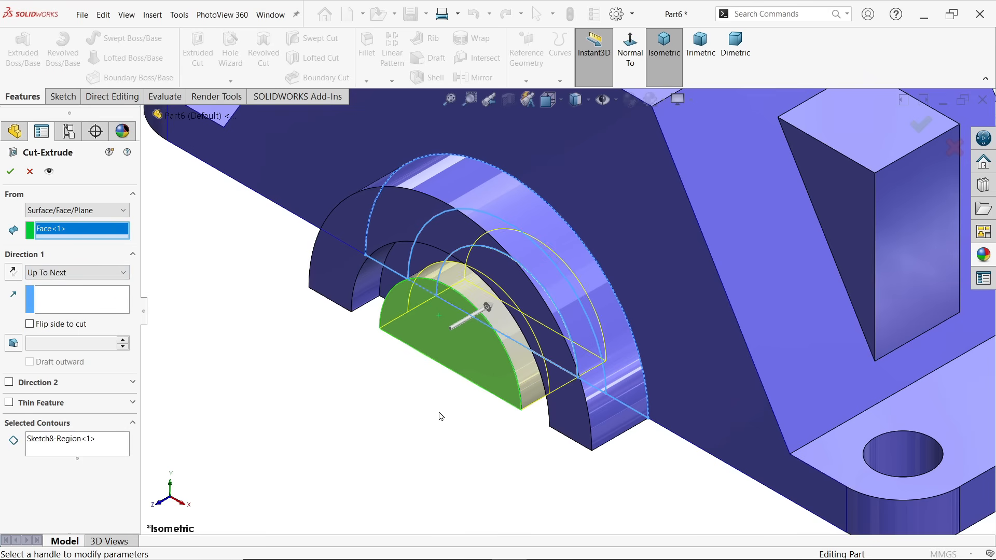
pyautogui.scroll(1, 670, 441)
pyautogui.moveTo(661, 453); pyautogui.dragTo(644, 299, button='middle')
pyautogui.scroll(5, 638, 332)
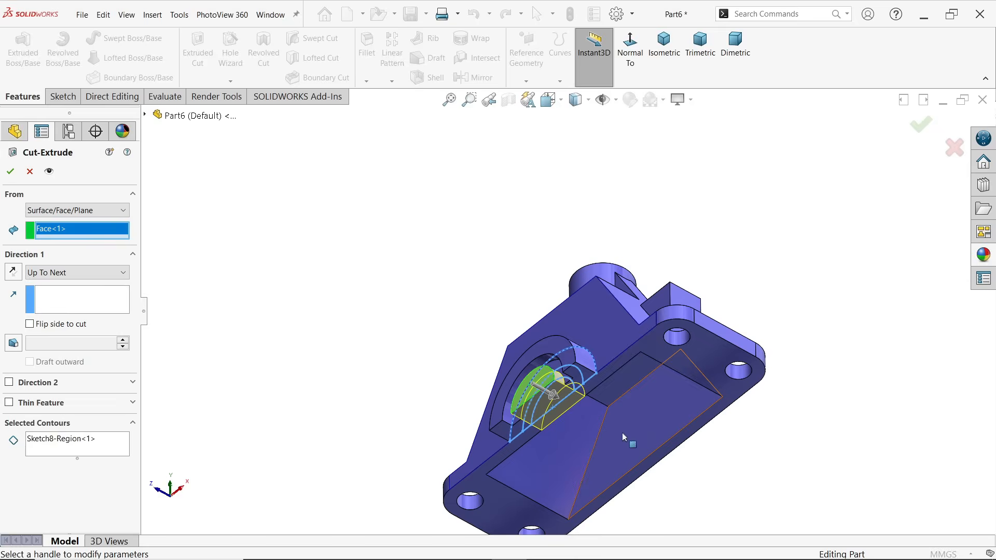
pyautogui.scroll(-5, 622, 437)
pyautogui.moveTo(571, 373); pyautogui.dragTo(450, 235, button='middle')
pyautogui.scroll(3, 499, 278)
pyautogui.scroll(1, 499, 278)
pyautogui.scroll(-3, 506, 229)
pyautogui.scroll(-3, 452, 235)
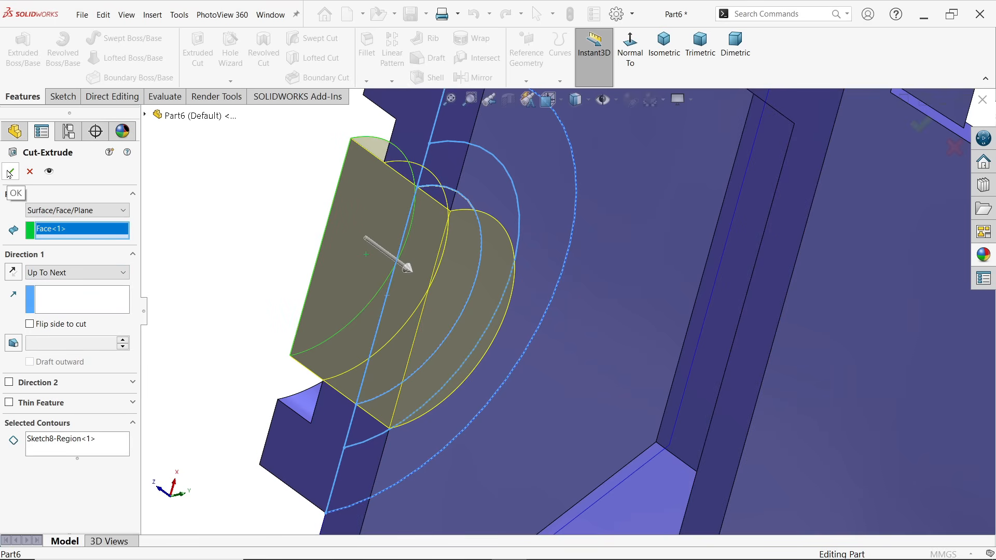
# End the inner half-disc cut Up To Surface at the front wall's inner face in the pocket and finish the feature
pyautogui.click(57, 277)
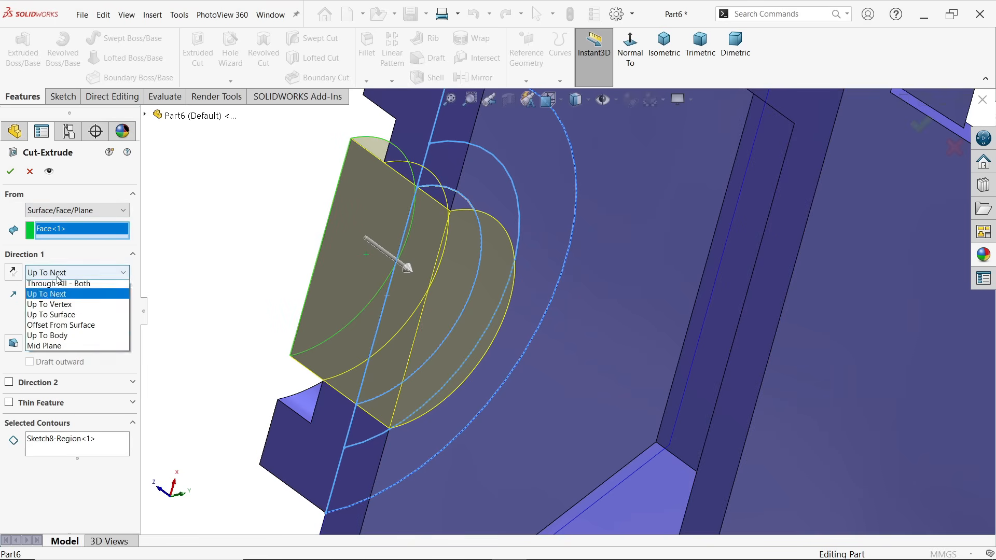
pyautogui.click(72, 333)
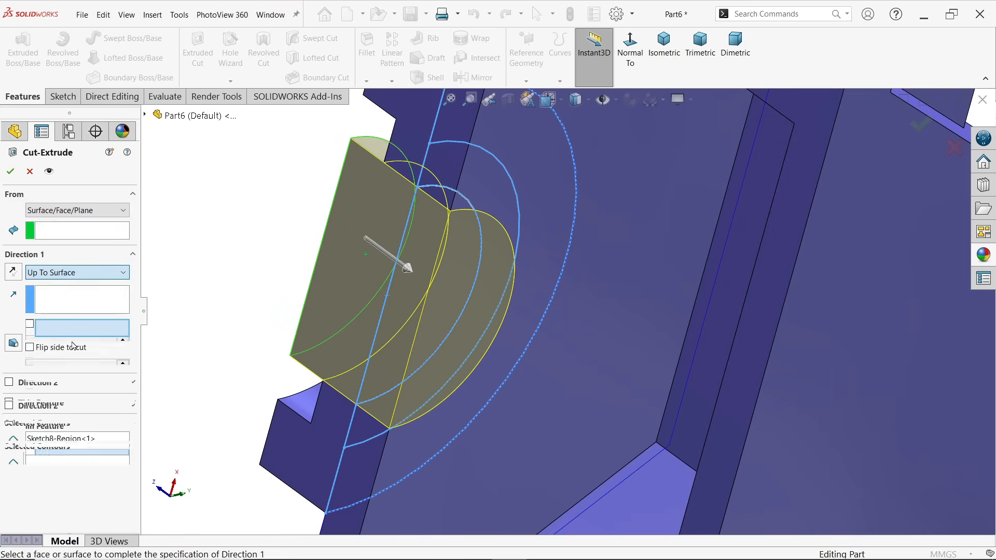
pyautogui.click(557, 330)
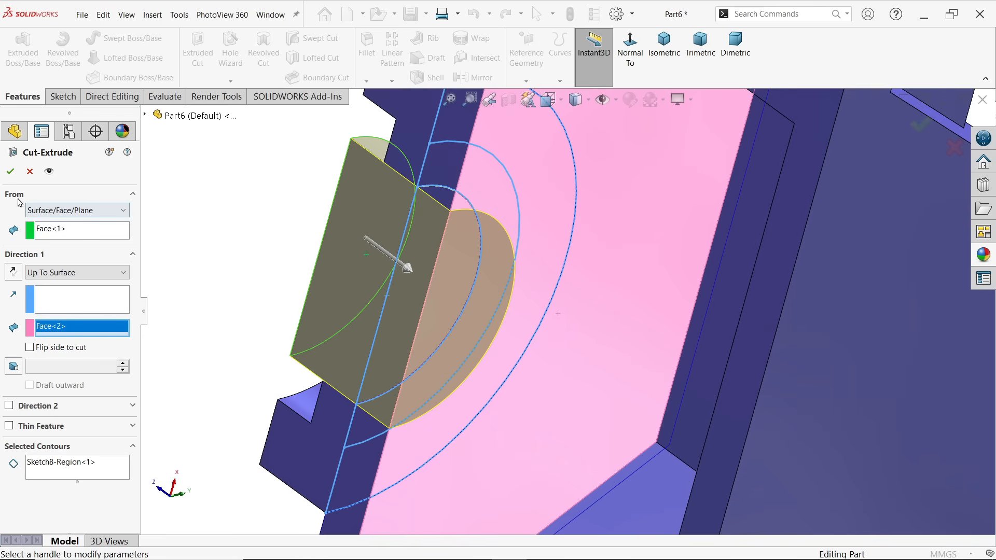
pyautogui.click(13, 173)
# Open a new sketch on the bracket's flat rear face, opposite the half-round boss
pyautogui.scroll(5, 531, 239)
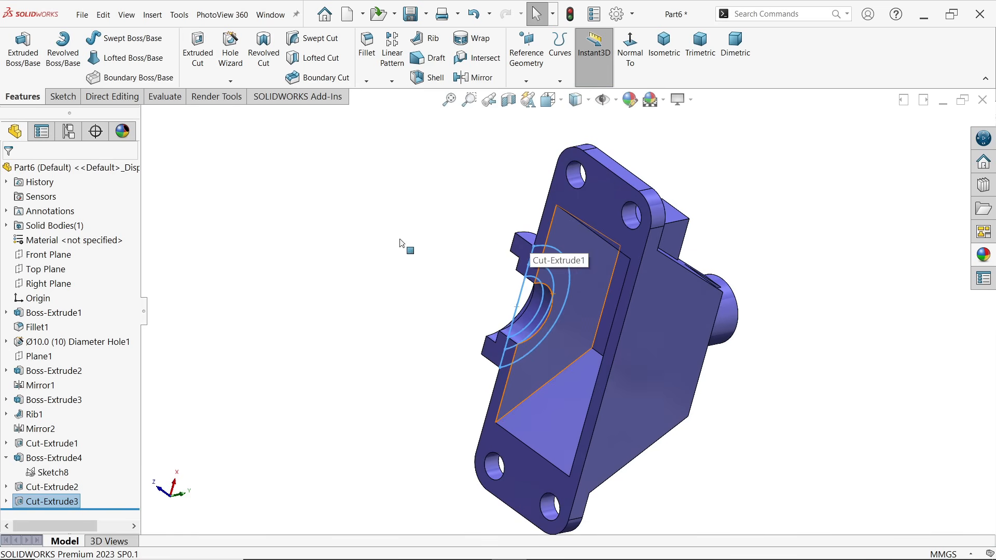
pyautogui.moveTo(504, 264); pyautogui.dragTo(620, 294, button='middle')
pyautogui.scroll(-5, 684, 308)
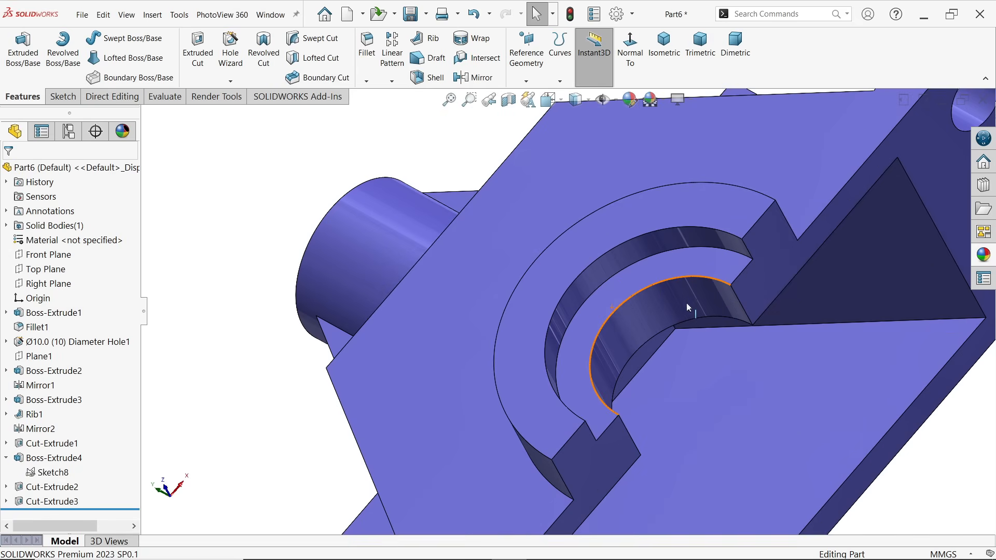
pyautogui.moveTo(727, 308); pyautogui.dragTo(683, 205, button='middle')
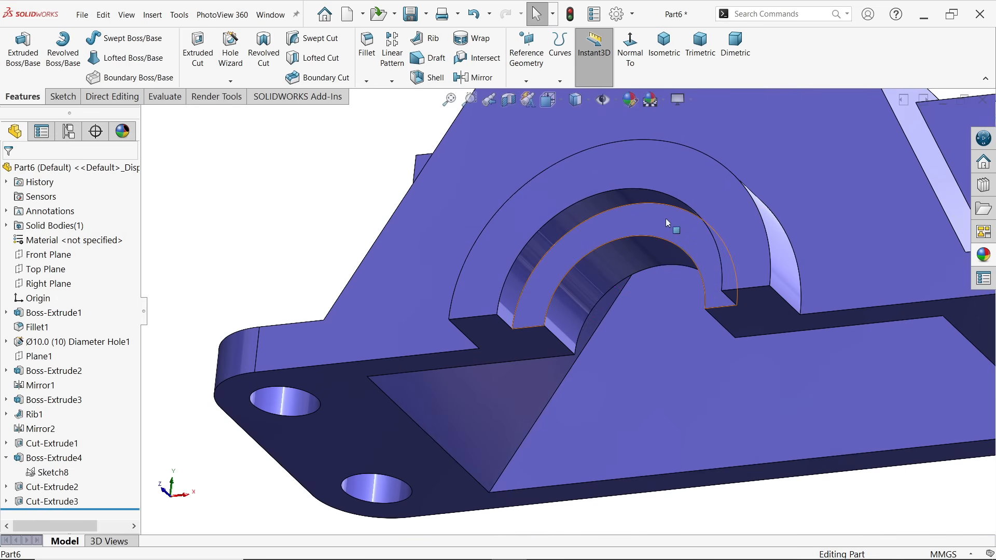
pyautogui.click(668, 68)
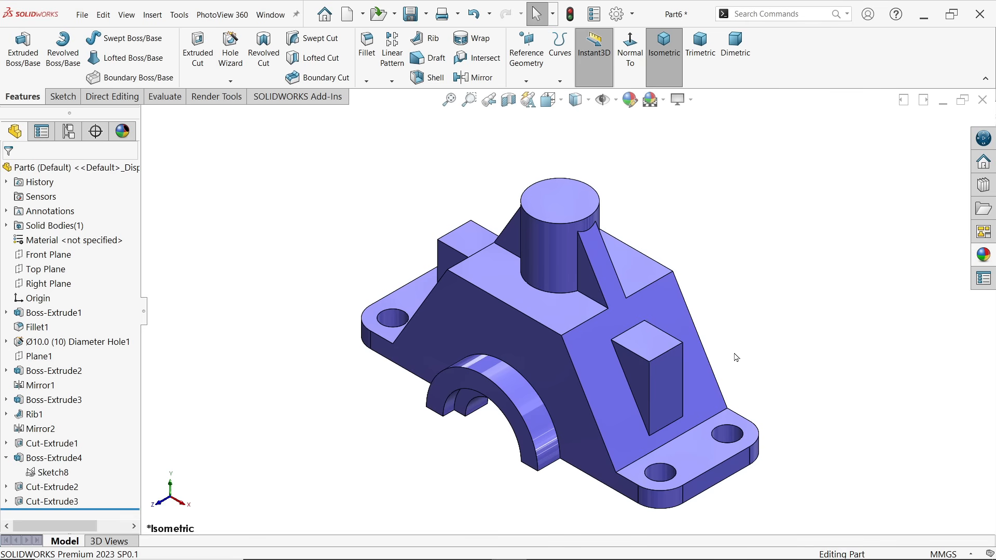
pyautogui.moveTo(734, 355); pyautogui.dragTo(608, 336, button='middle')
pyautogui.click(618, 338)
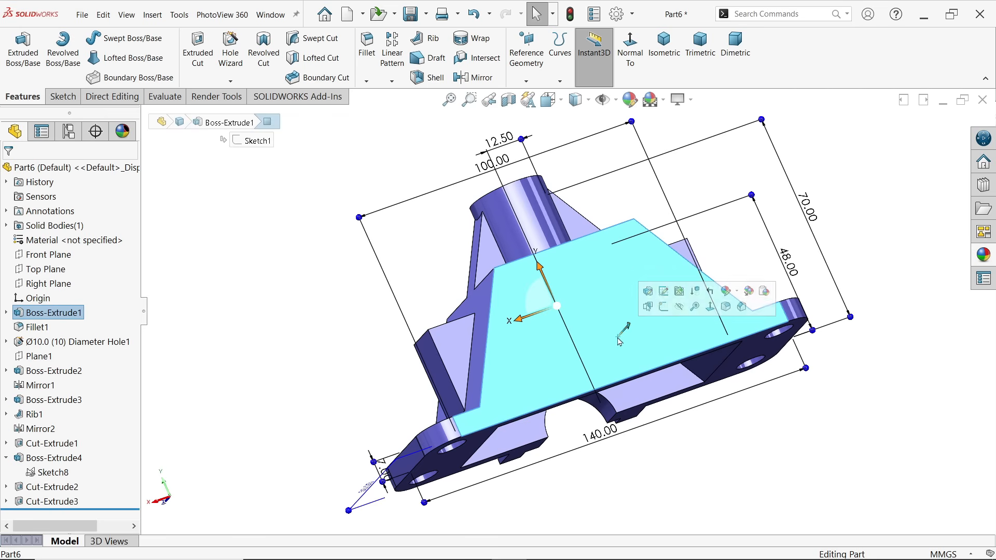
pyautogui.click(664, 307)
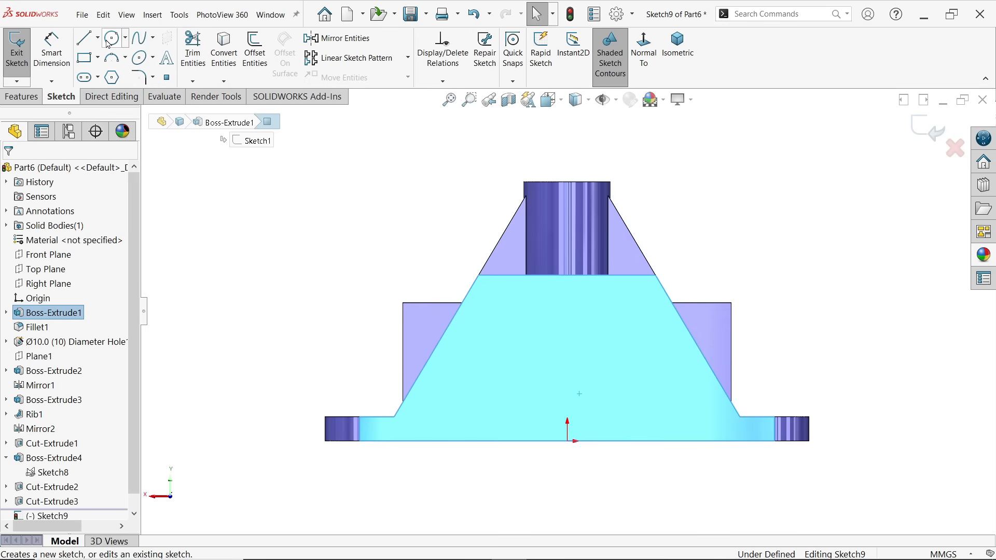
# Sketch a circle centred on the origin with a radius of about 25 mm
pyautogui.click(109, 41)
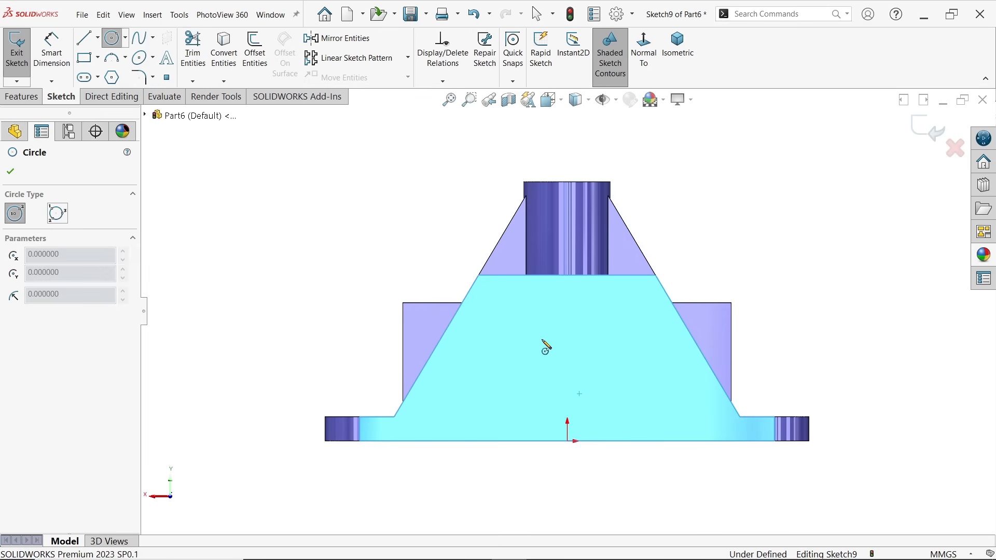
pyautogui.click(569, 441)
pyautogui.click(568, 354)
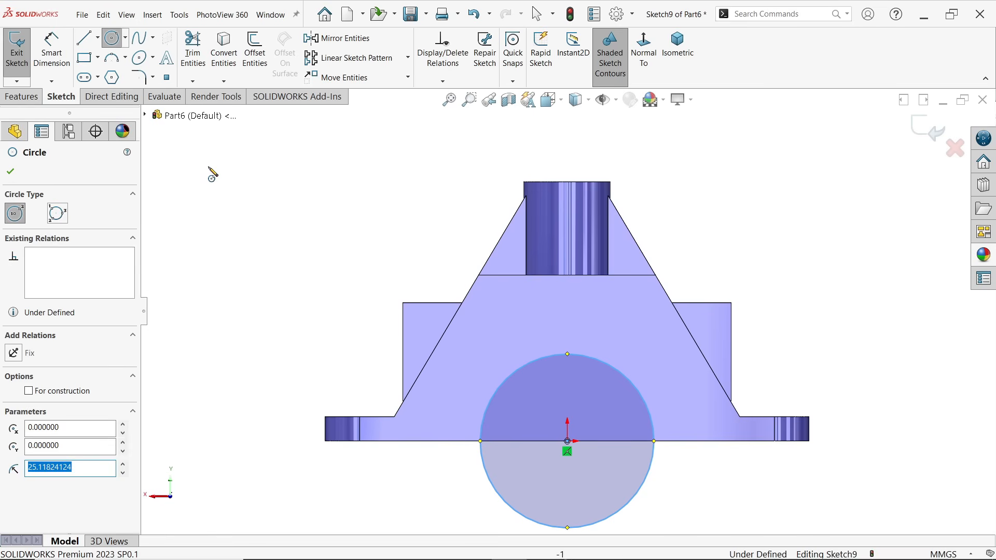
pyautogui.press('Escape')
# Dimension the circle on the rear face with a diameter of 40 mm, entered as 20*2
pyautogui.click(56, 56)
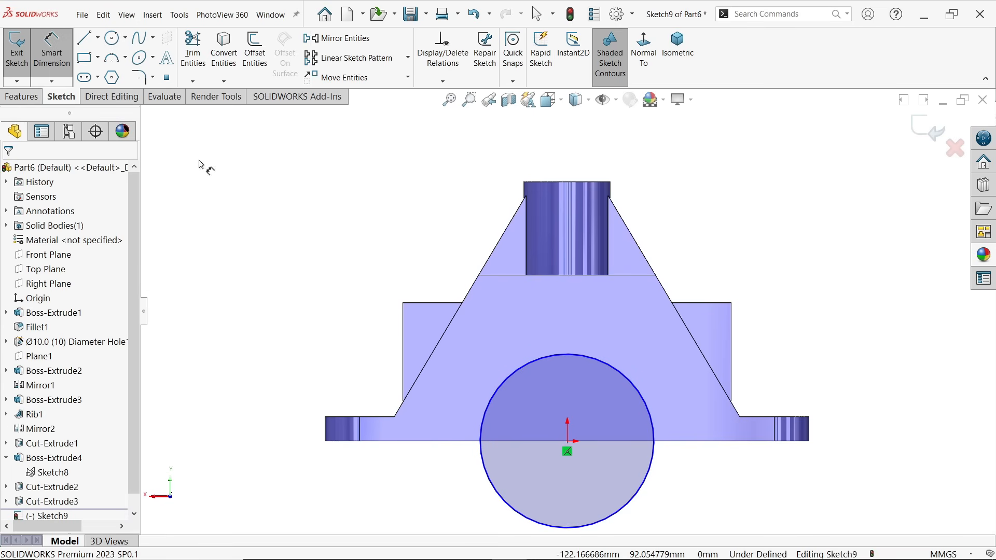
pyautogui.click(577, 359)
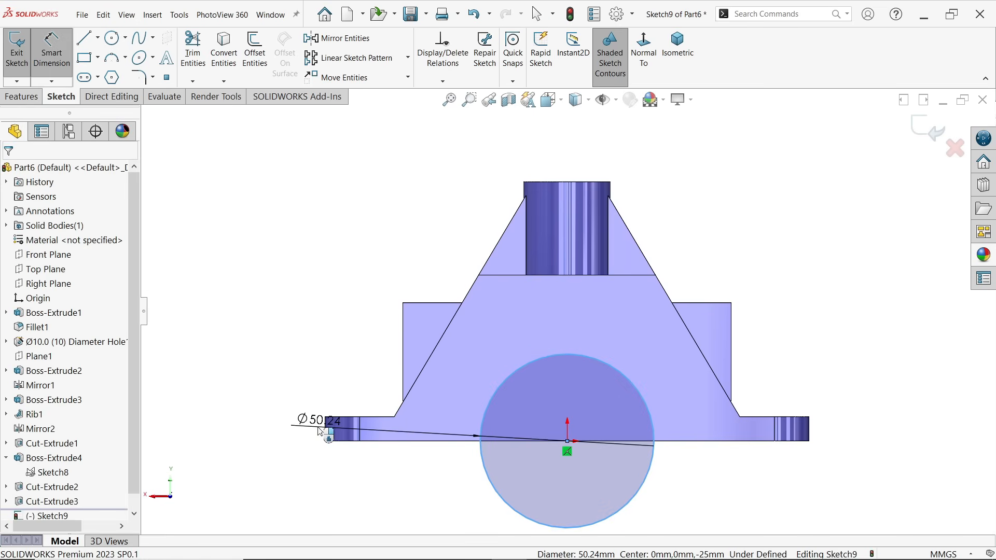
pyautogui.click(318, 429)
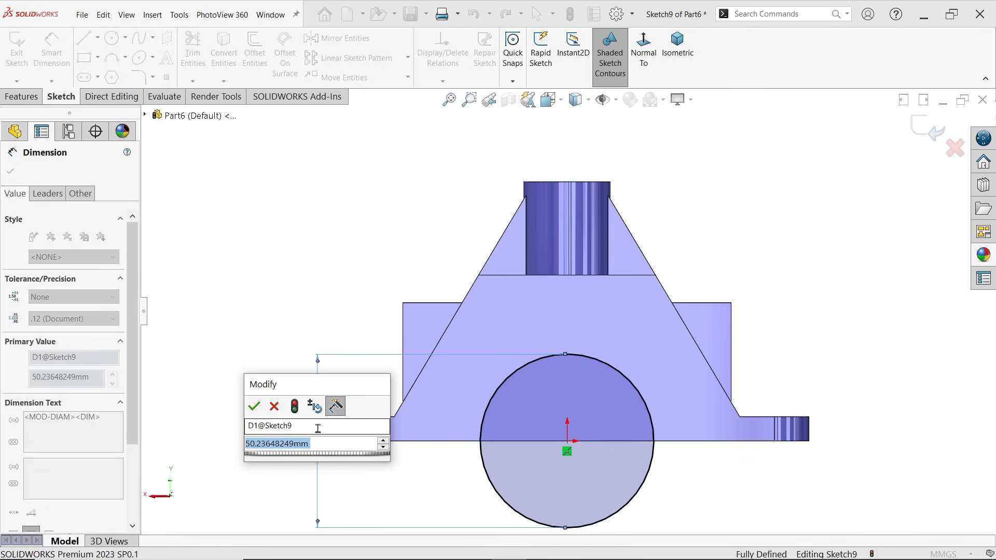
pyautogui.write('20*2')
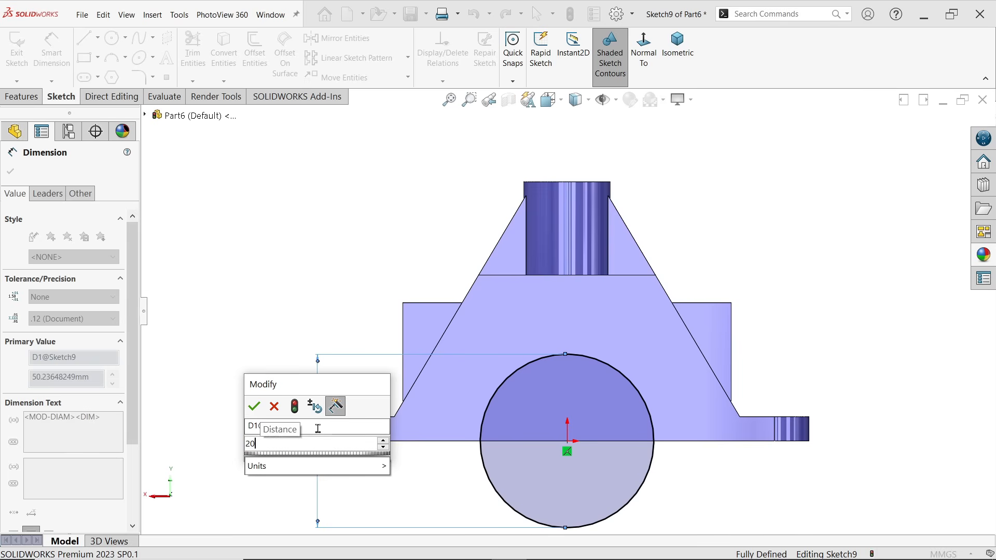
pyautogui.click(263, 409)
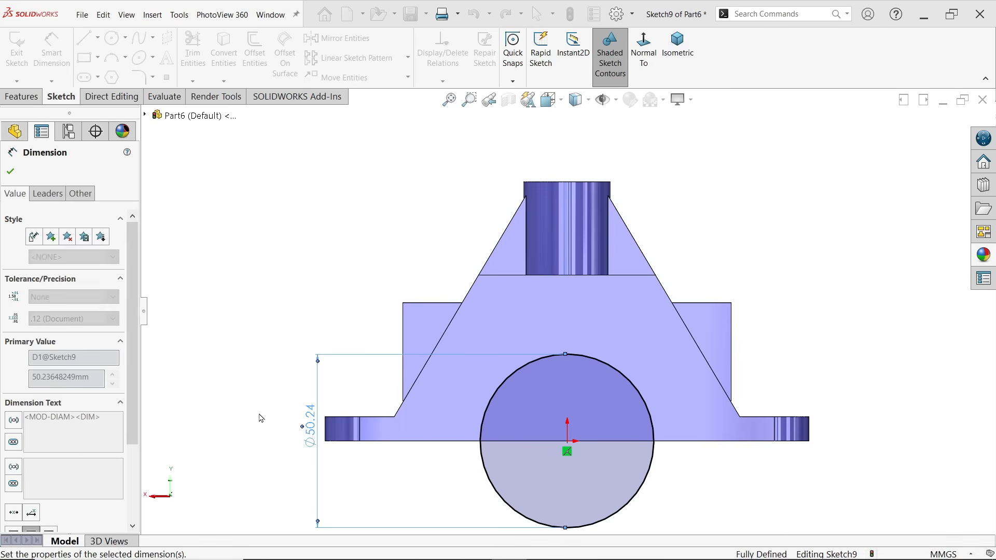
# Cut-extrude the 40 mm circle through the rear wall with the Up To Next end condition and return to the isometric view
pyautogui.click(21, 96)
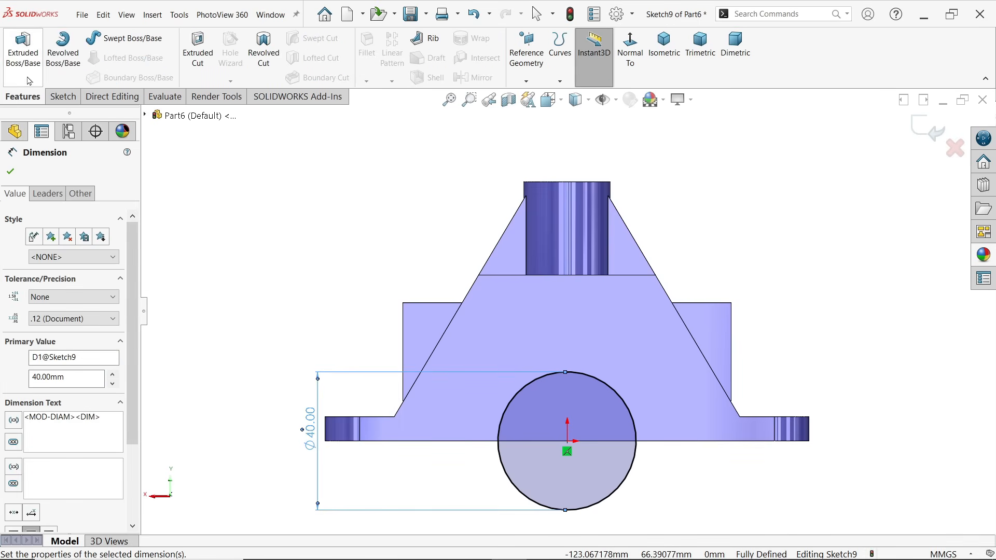
pyautogui.click(197, 55)
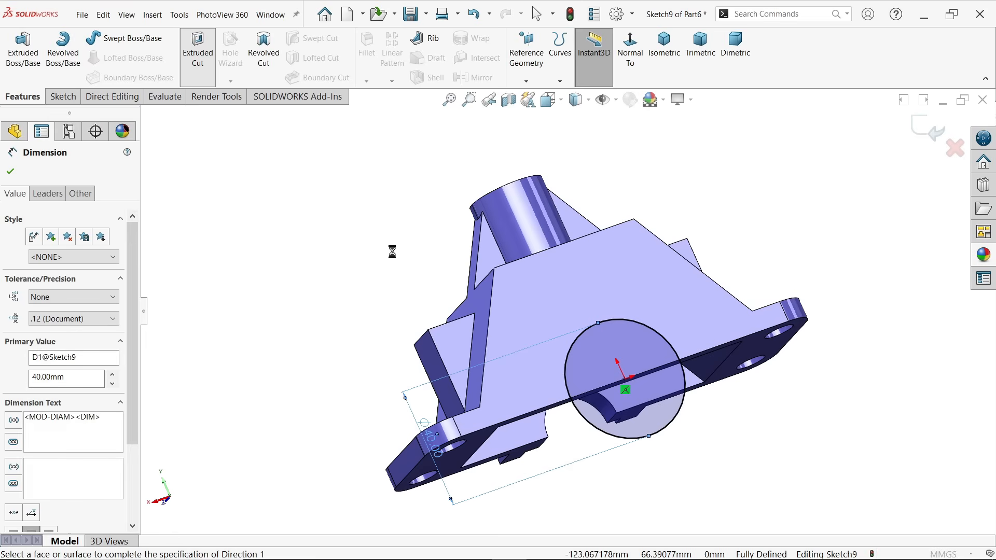
pyautogui.scroll(-4, 700, 432)
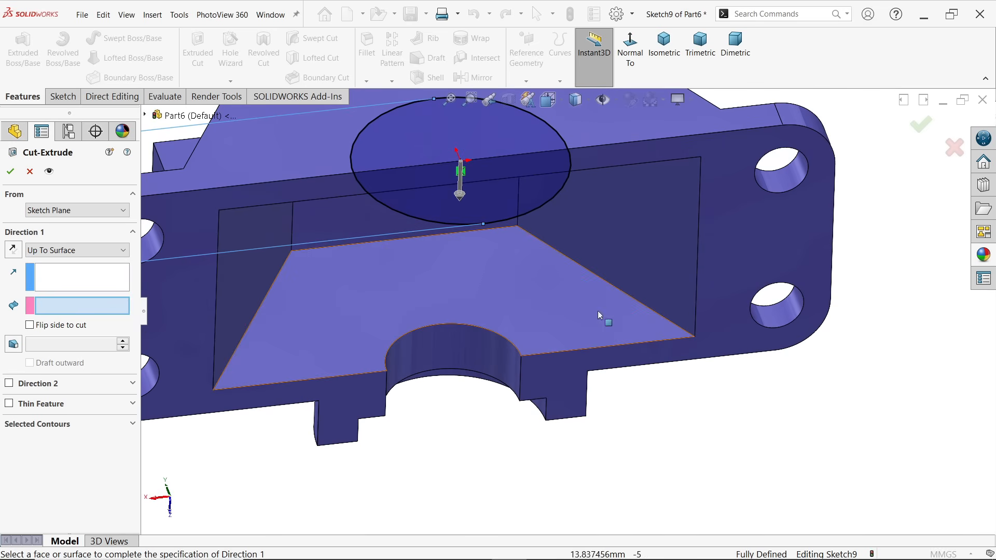
pyautogui.click(70, 250)
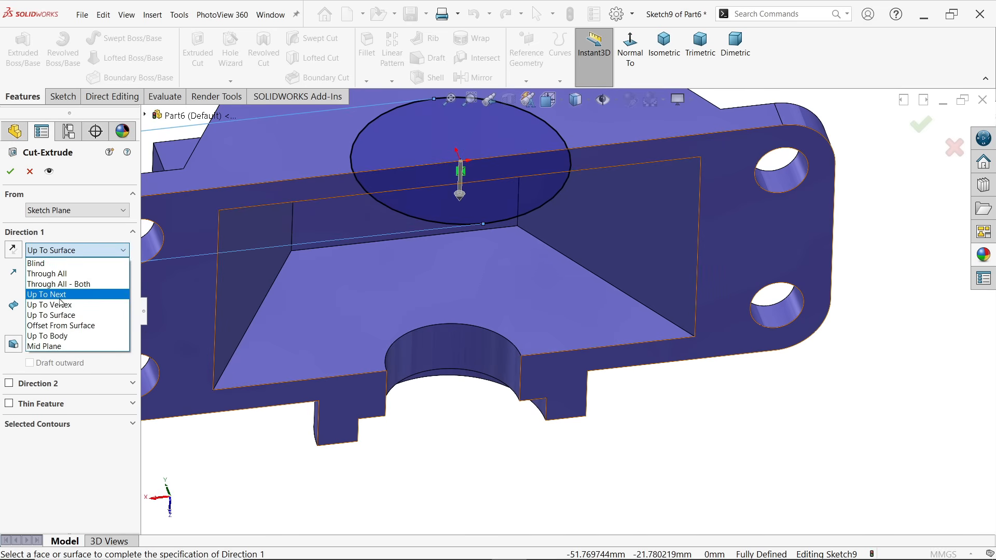
pyautogui.click(60, 298)
pyautogui.scroll(2, 508, 326)
pyautogui.scroll(-2, 527, 232)
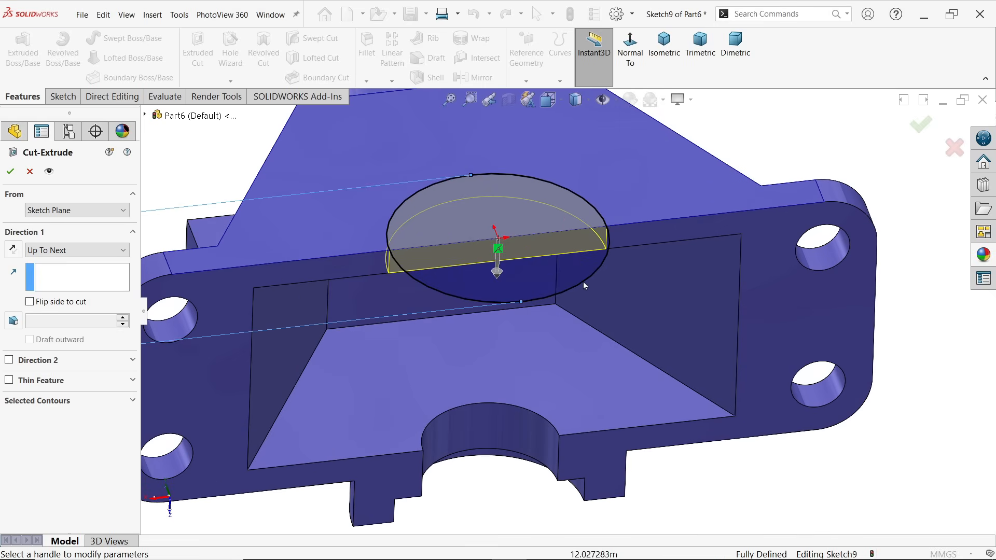
pyautogui.moveTo(584, 282)
pyautogui.mouseDown(button='middle')
pyautogui.moveTo(579, 172)
pyautogui.moveTo(578, 276)
pyautogui.mouseUp(button='middle')
pyautogui.scroll(-2, 472, 240)
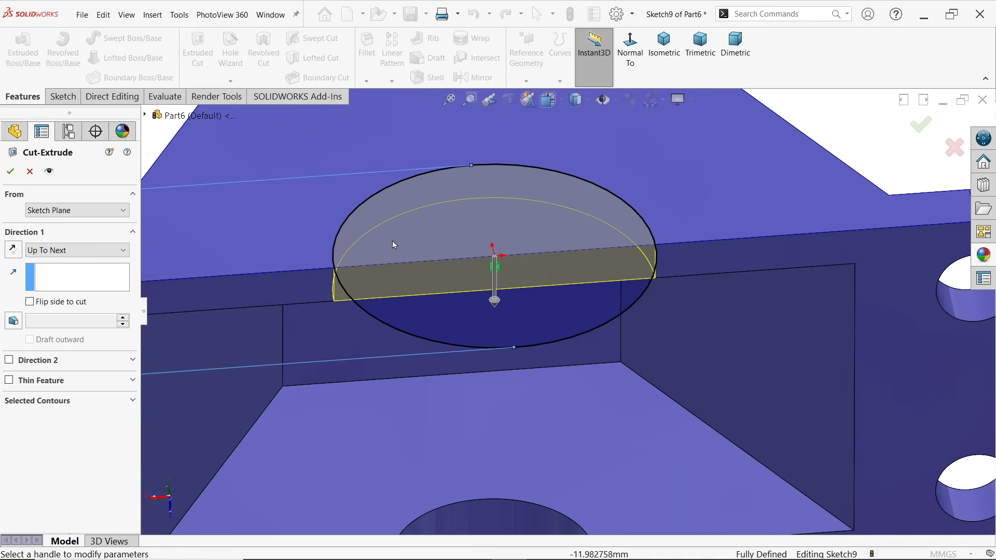
pyautogui.click(13, 171)
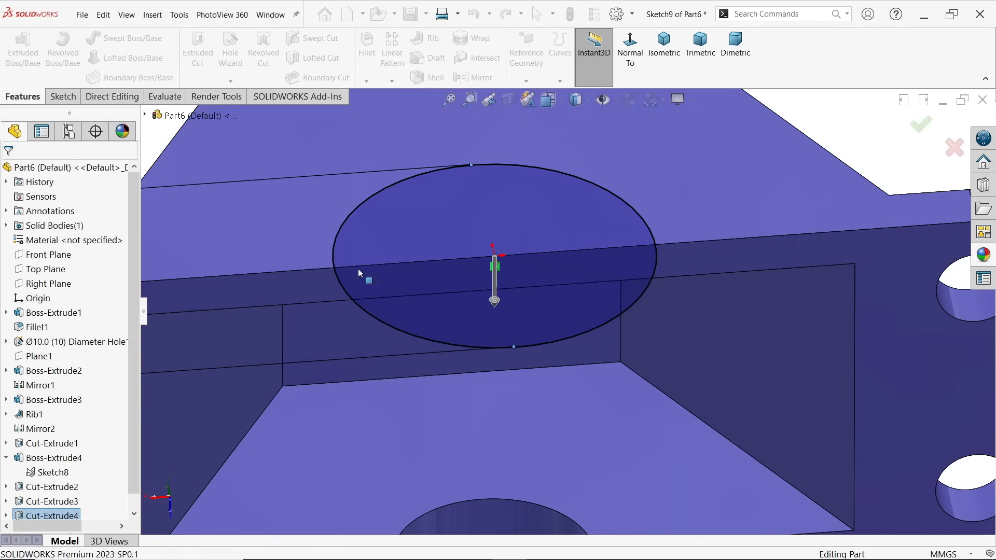
pyautogui.press('f')
pyautogui.moveTo(829, 179); pyautogui.dragTo(767, 234, button='middle')
pyautogui.click(667, 50)
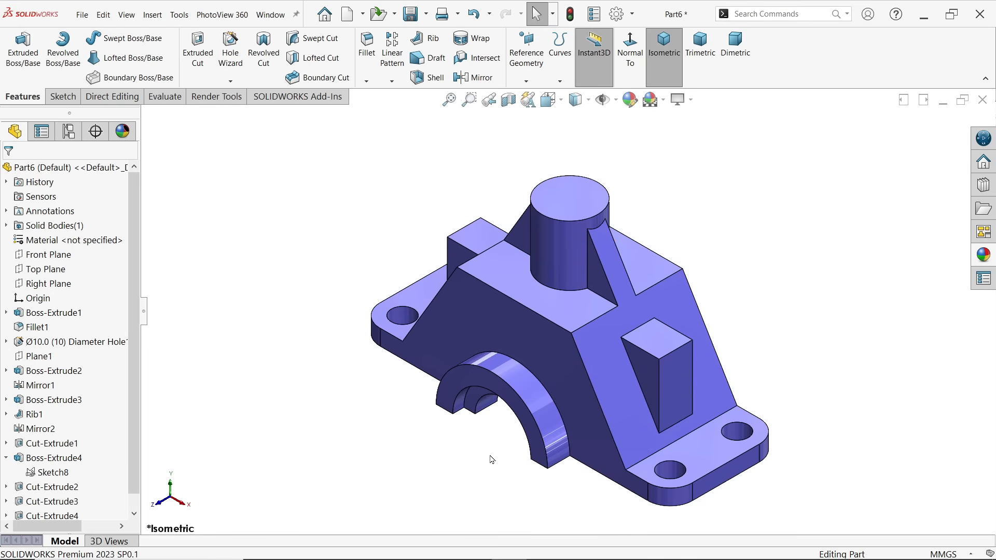
# Switch to the SolidWorks Exercise 189 drawing image and examine the upright cylinder's stepped bore diameters and depths, then return to the part
pyautogui.hotkey('alt', 'Tab')
pyautogui.scroll(3, 614, 111)
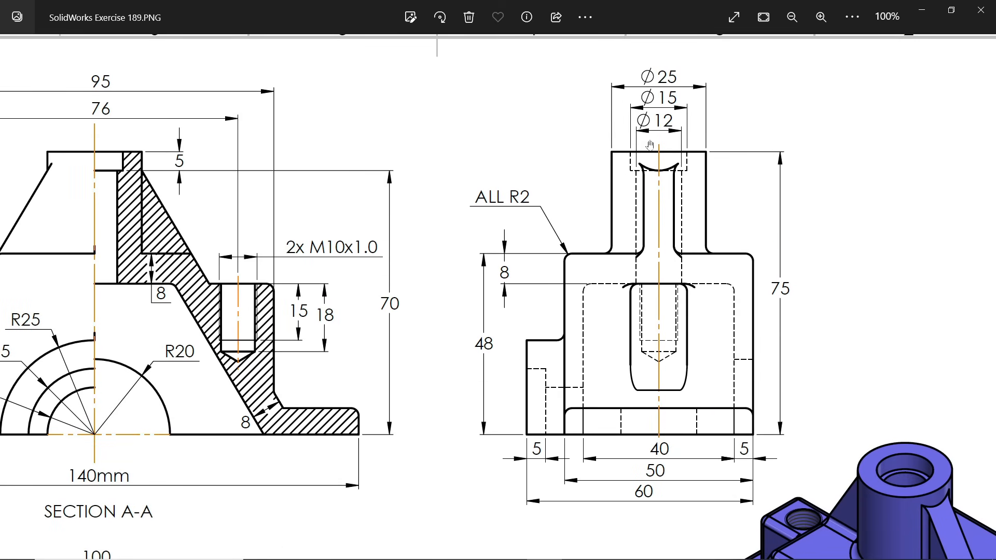
pyautogui.moveTo(651, 146); pyautogui.dragTo(647, 160)
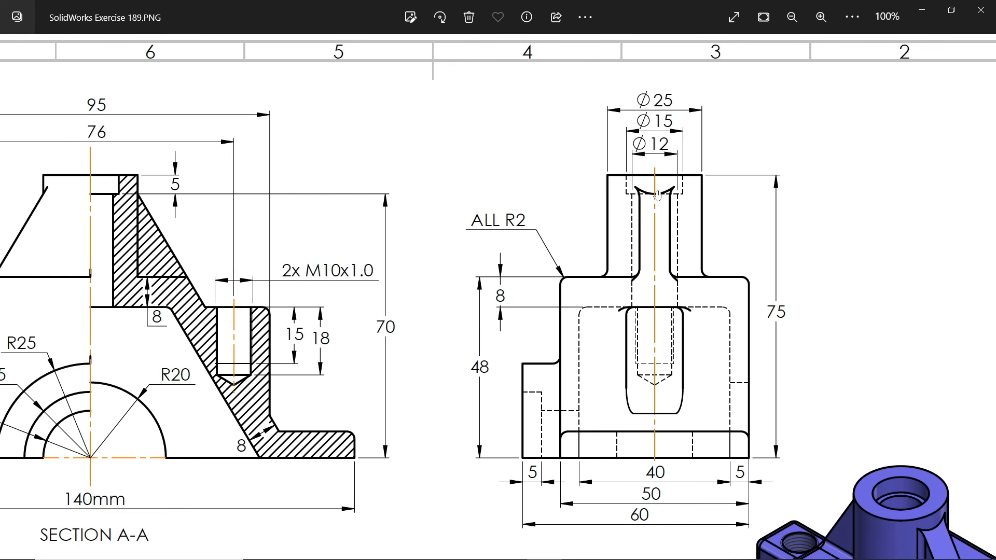
pyautogui.moveTo(620, 188); pyautogui.dragTo(495, 192)
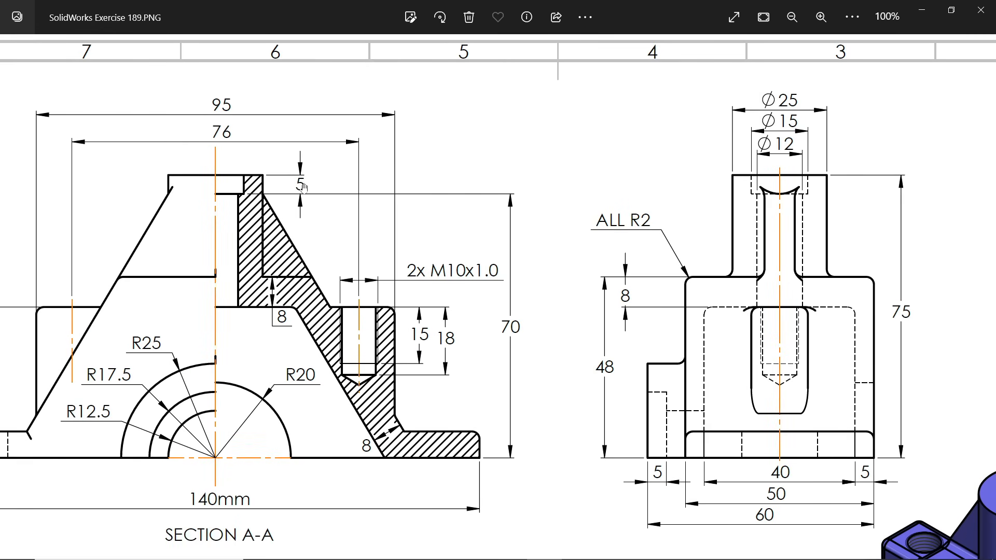
pyautogui.moveTo(390, 293); pyautogui.dragTo(399, 213)
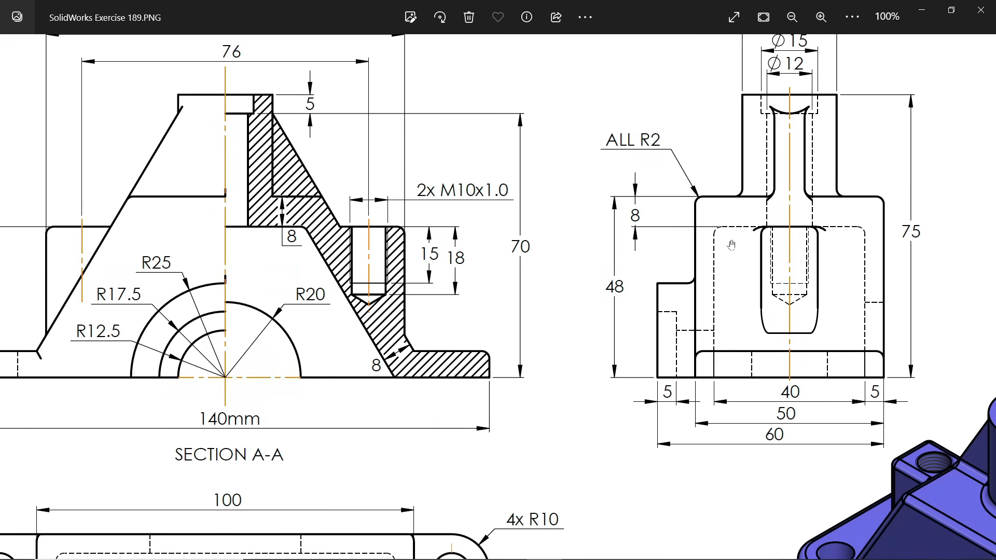
pyautogui.moveTo(732, 244); pyautogui.dragTo(692, 234)
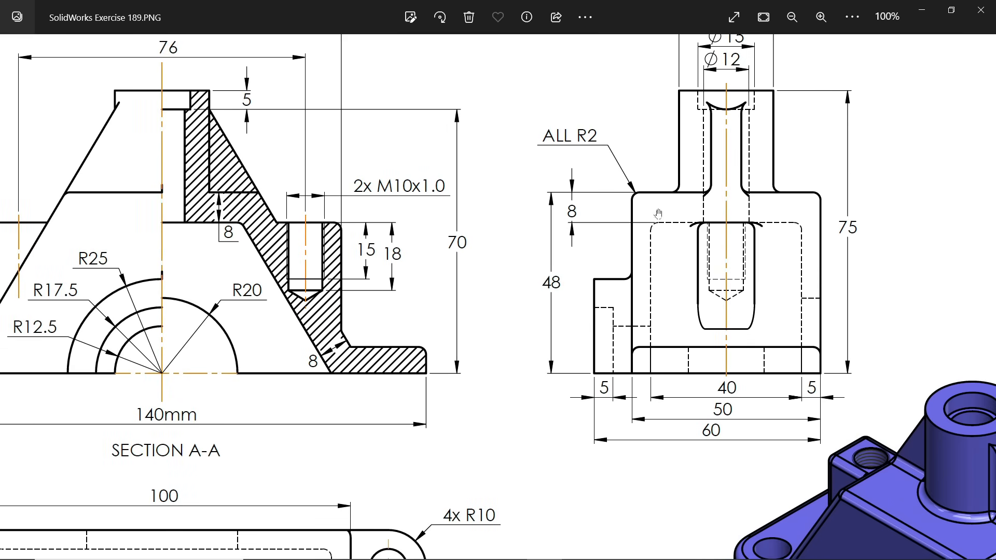
pyautogui.click(922, 11)
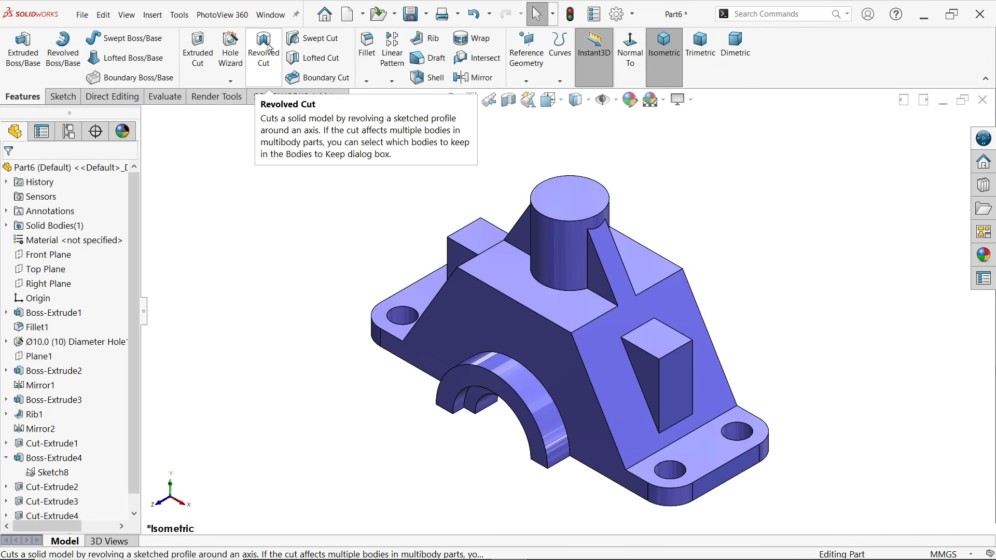
# Open a new sketch on the Front Plane and section the model's display along that plane
pyautogui.click(59, 257)
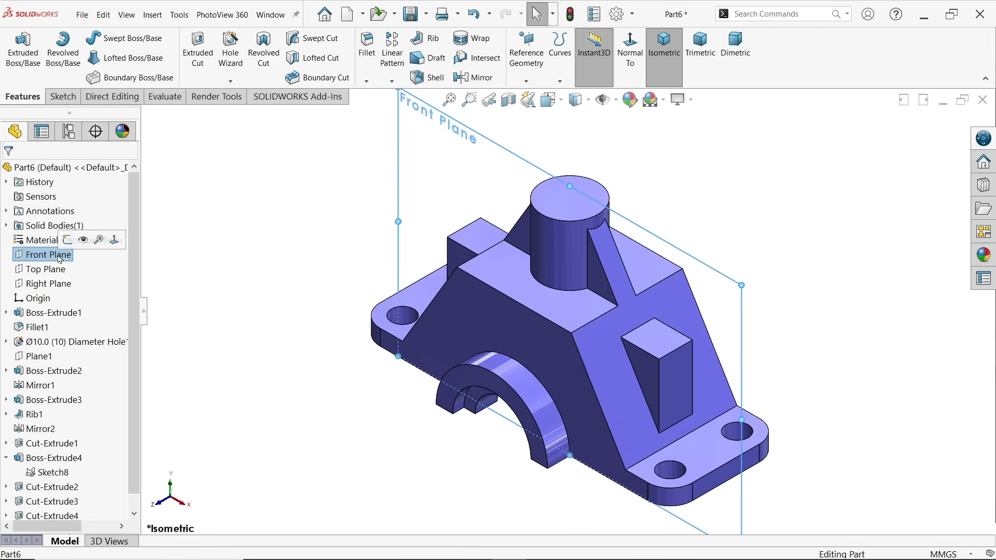
pyautogui.click(67, 241)
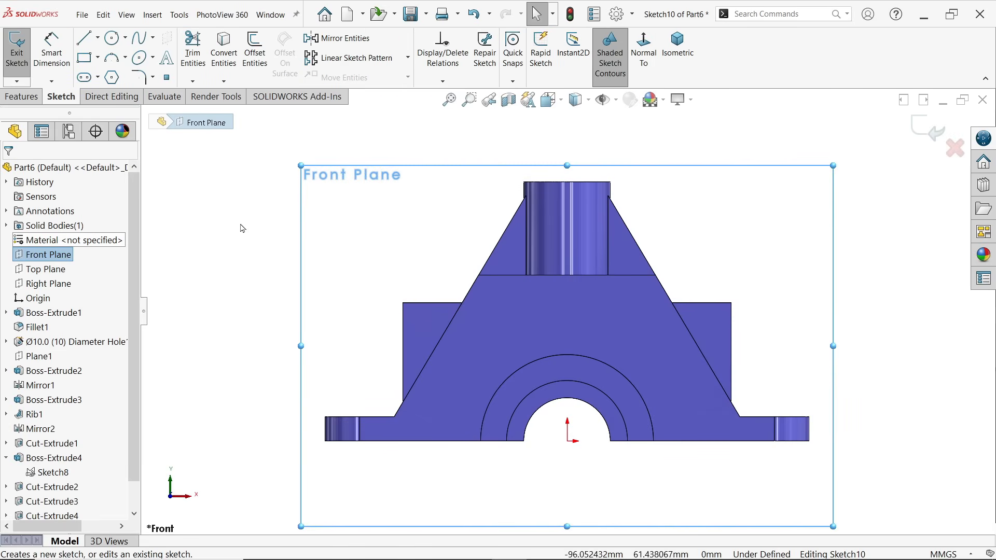
pyautogui.click(84, 38)
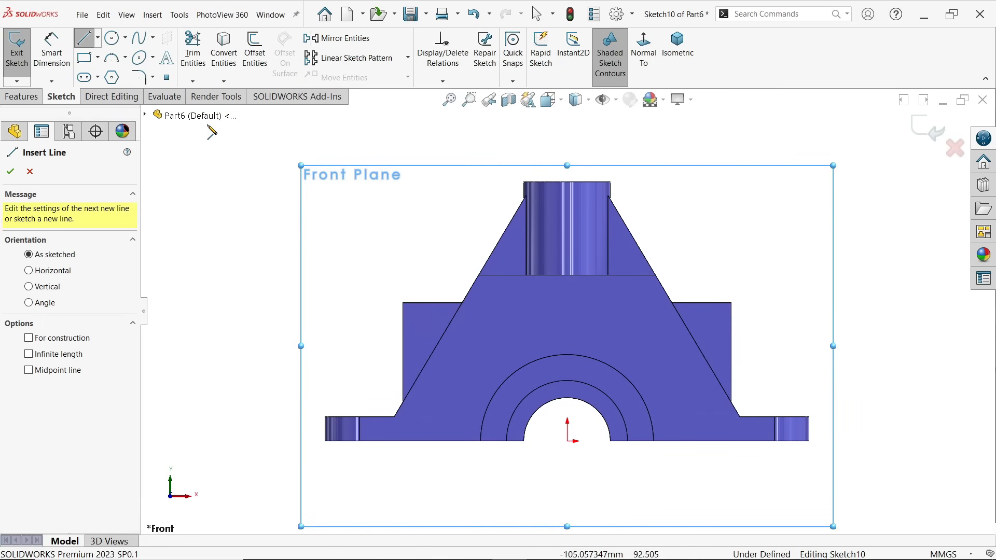
pyautogui.click(508, 99)
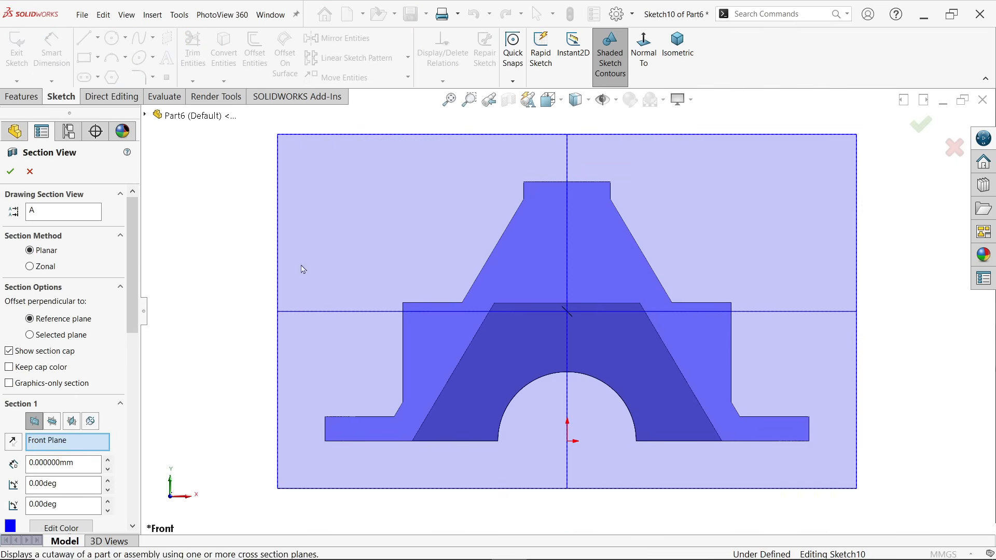
pyautogui.click(10, 172)
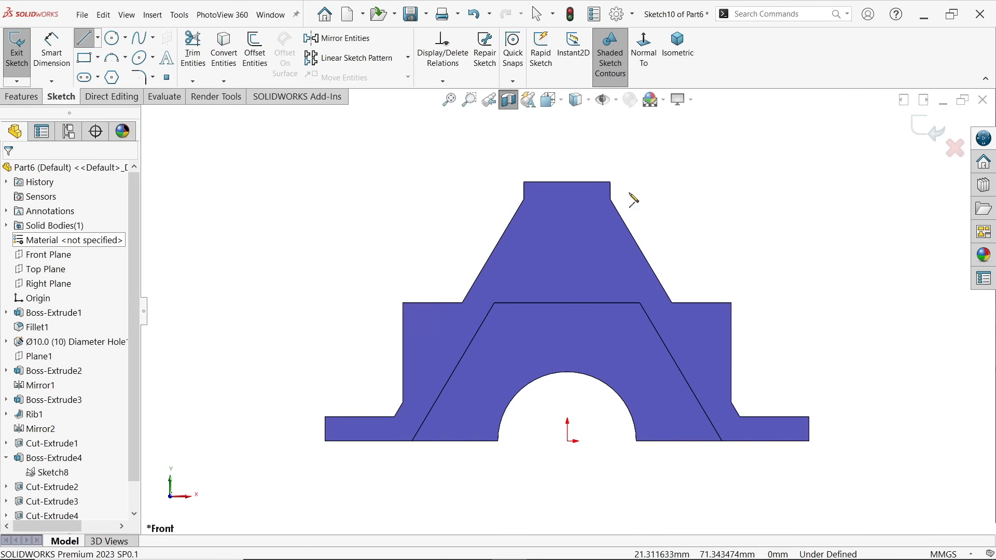
# Sketch a closed stepped half-profile from the cylinder's top centre to the pocket ceiling, about 9.8 mm wide above and 7.7 mm below
pyautogui.click(567, 183)
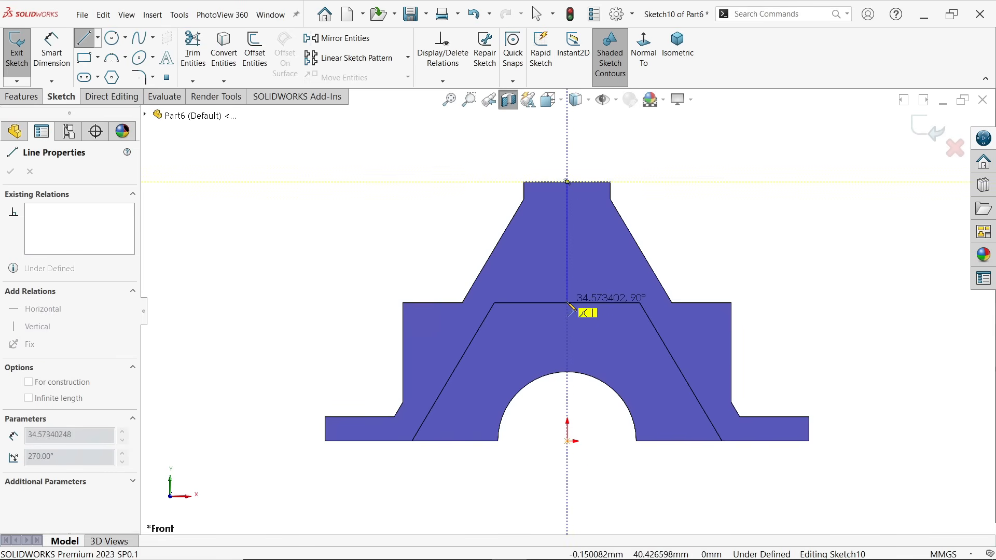
pyautogui.click(567, 303)
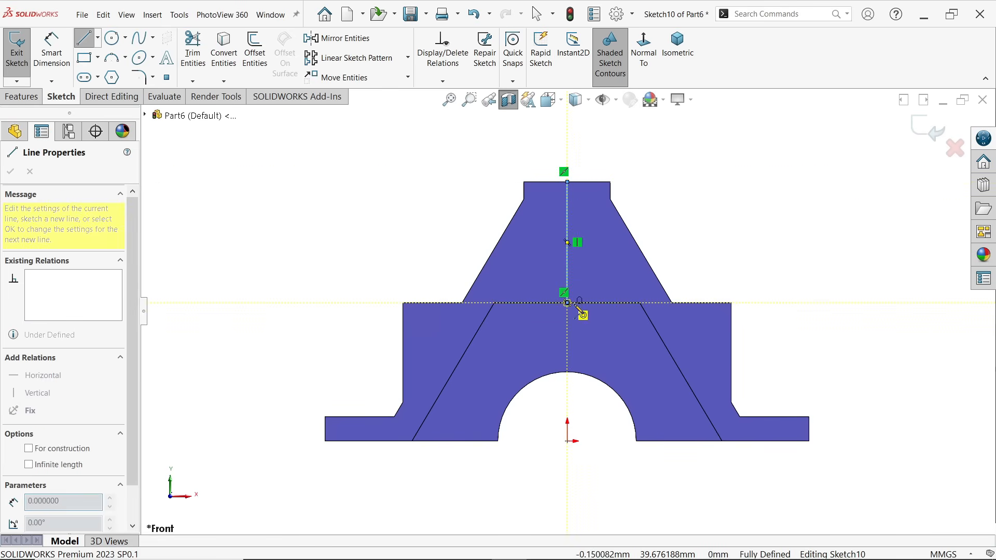
pyautogui.click(594, 302)
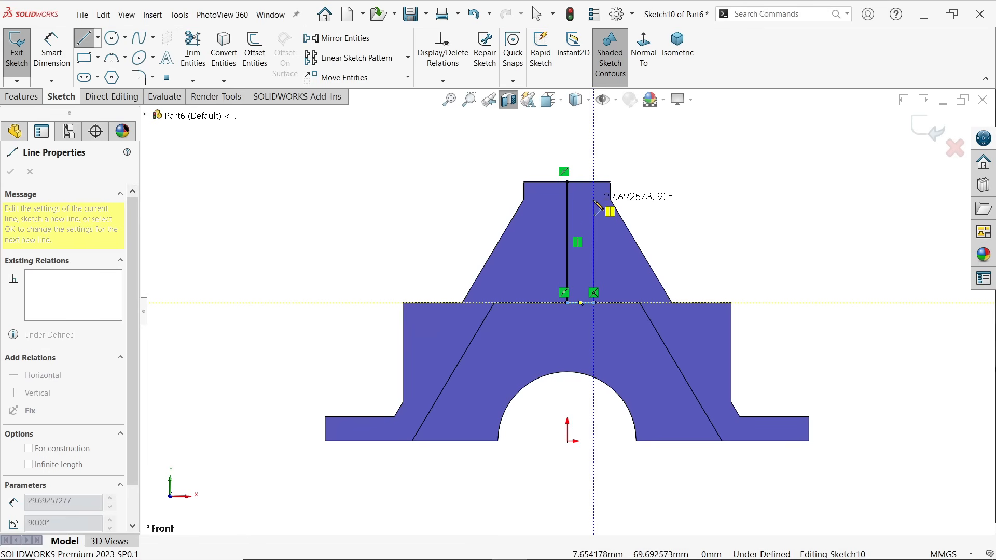
pyautogui.scroll(3, 594, 223)
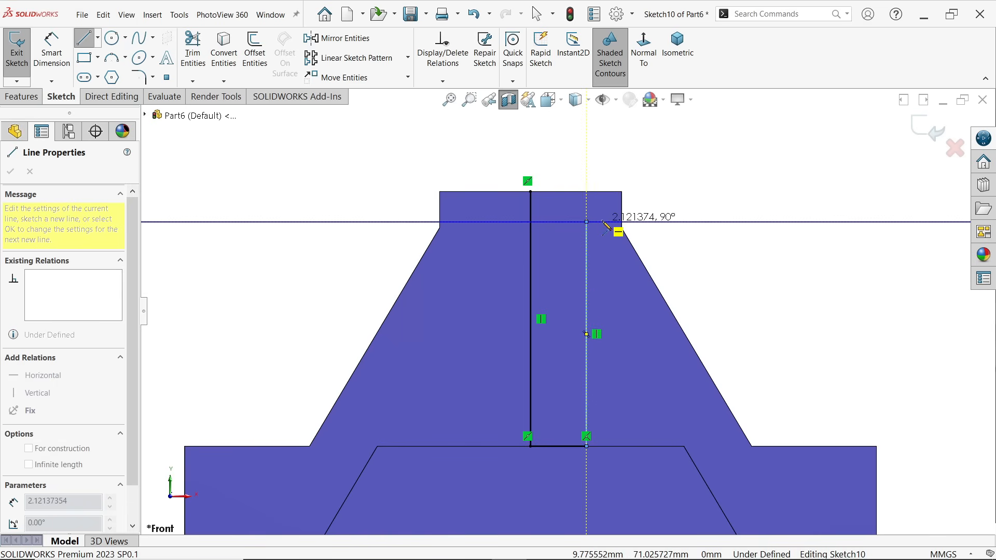
pyautogui.click(586, 221)
pyautogui.click(601, 222)
pyautogui.click(602, 192)
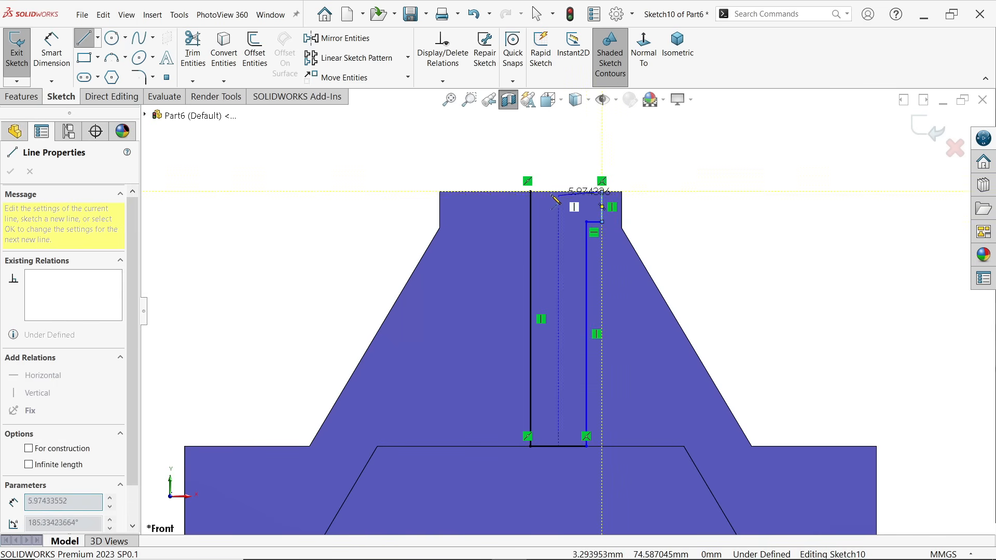
pyautogui.click(531, 192)
pyautogui.rightClick(709, 178)
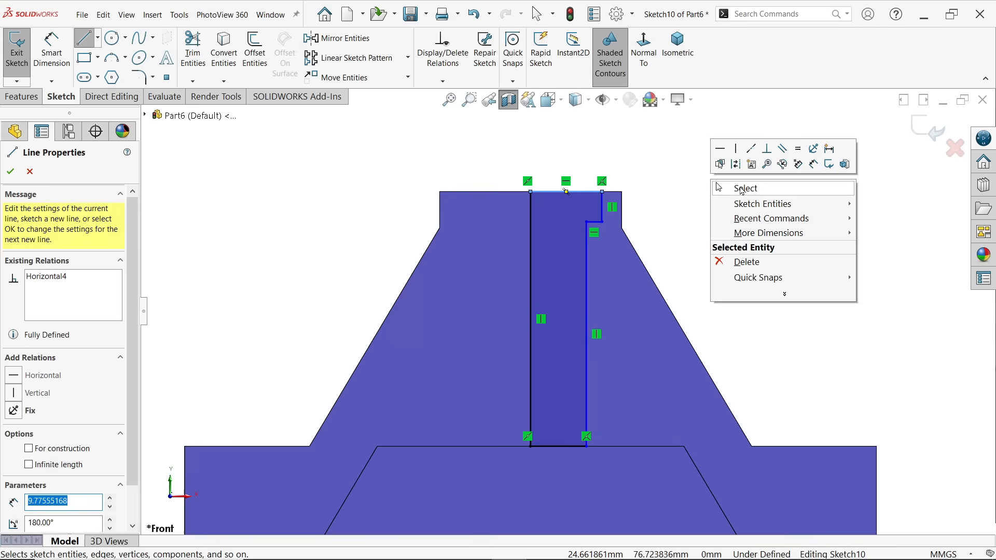
pyautogui.click(739, 187)
# Convert the profile's vertical line on the cylinder axis to construction geometry
pyautogui.scroll(-2, 615, 383)
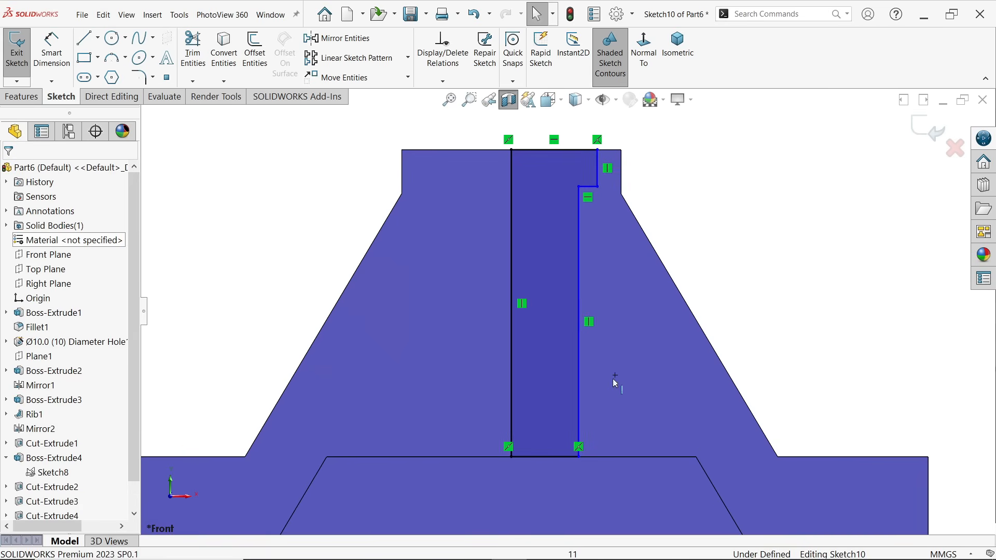
pyautogui.click(512, 304)
pyautogui.click(557, 269)
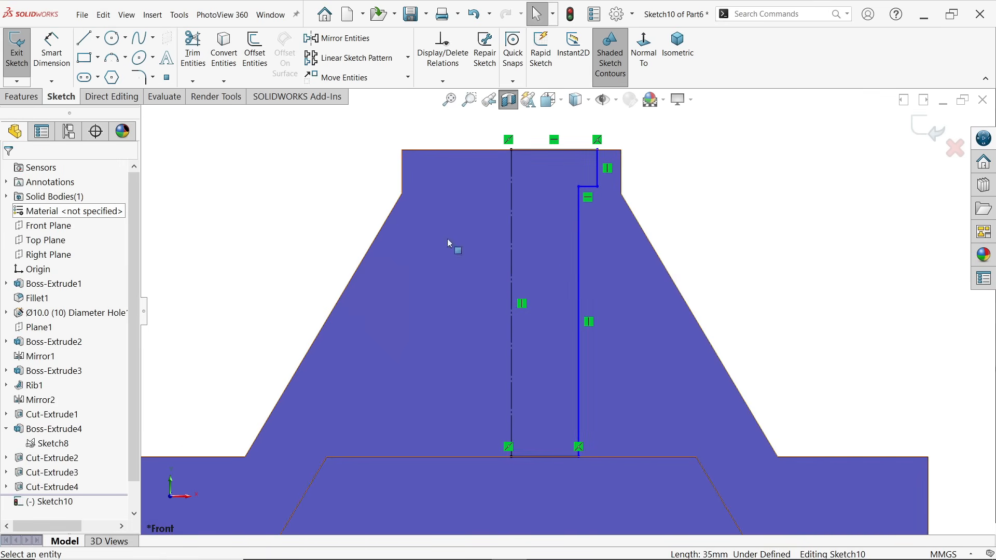
# Dimension the short vertical edge of the profile's upper step at 5 mm
pyautogui.click(69, 67)
pyautogui.scroll(-2, 612, 176)
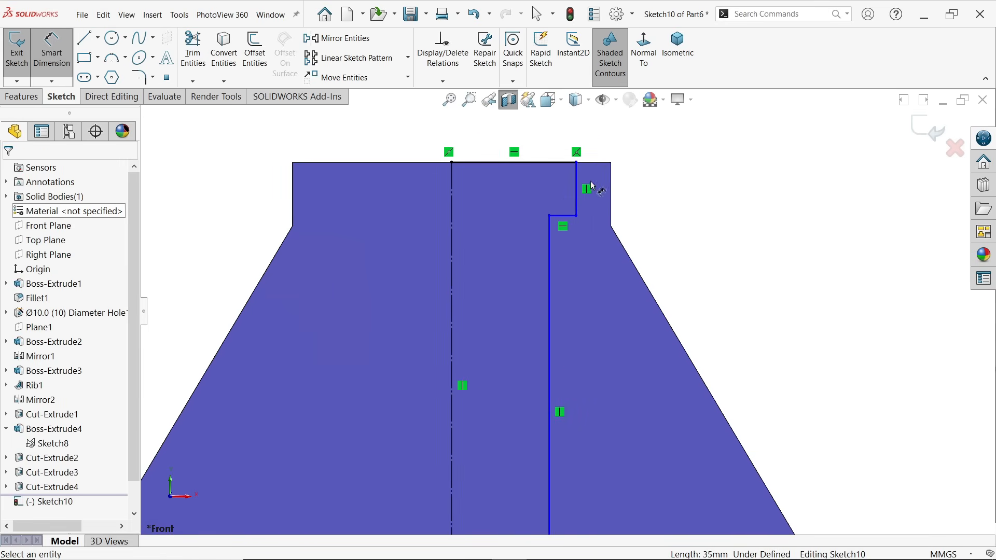
pyautogui.click(578, 189)
pyautogui.click(689, 201)
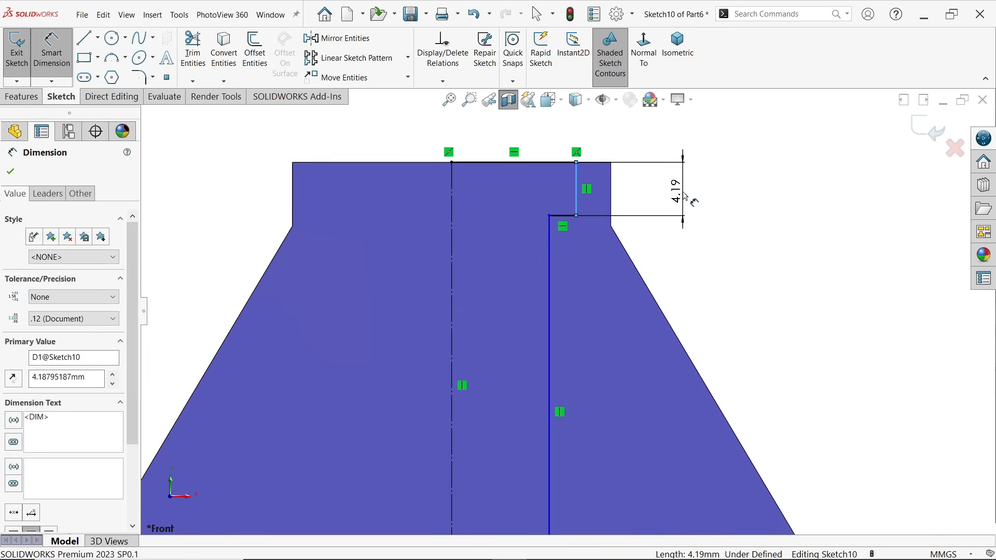
pyautogui.write('5')
pyautogui.click(622, 171)
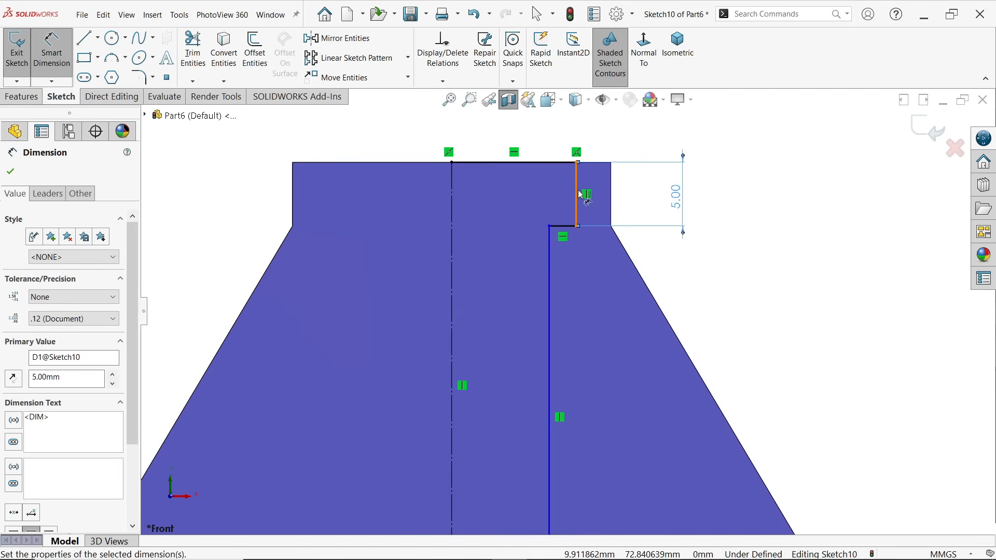
# Dimension the profile's upper step as a 15 mm diameter about the construction centreline
pyautogui.click(452, 208)
pyautogui.click(452, 210)
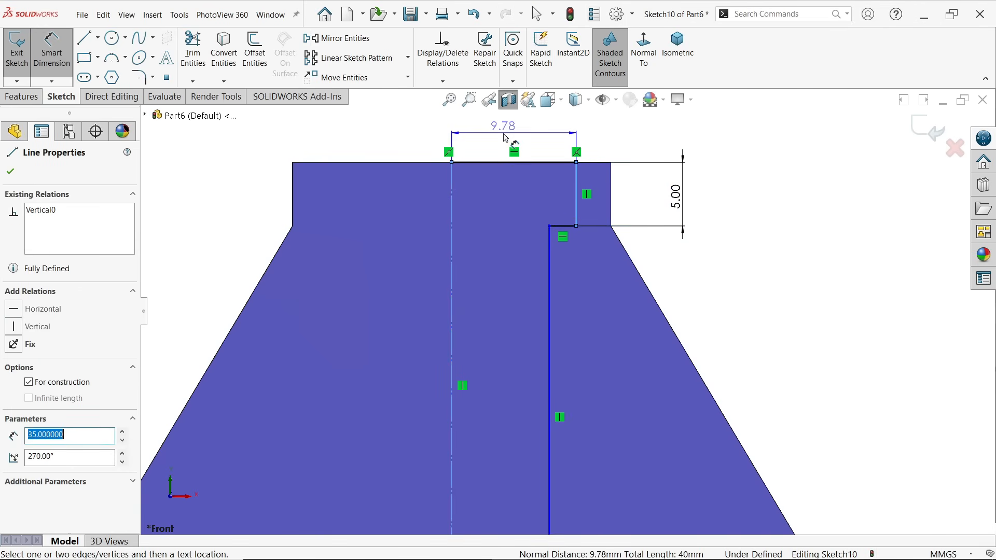
pyautogui.scroll(1, 431, 140)
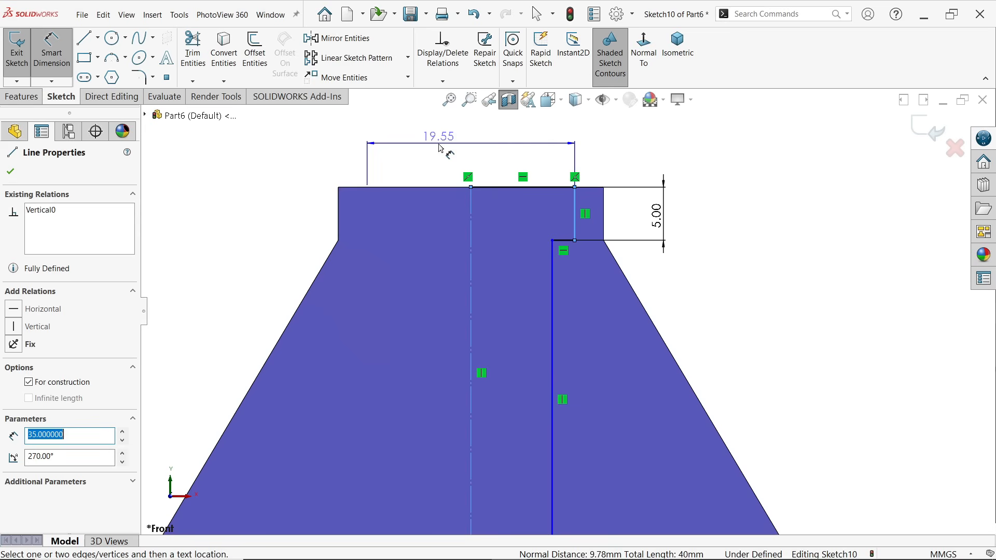
pyautogui.click(468, 141)
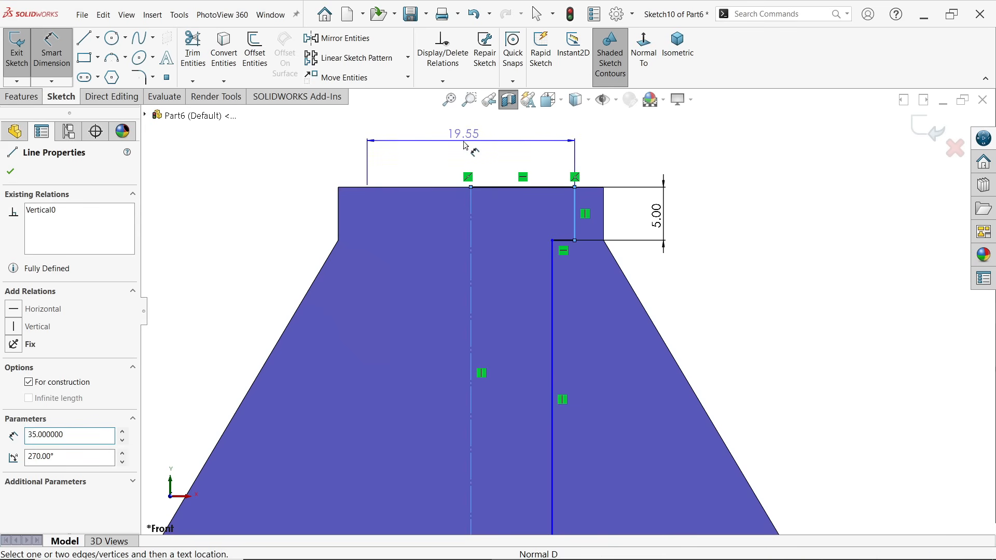
pyautogui.write('15')
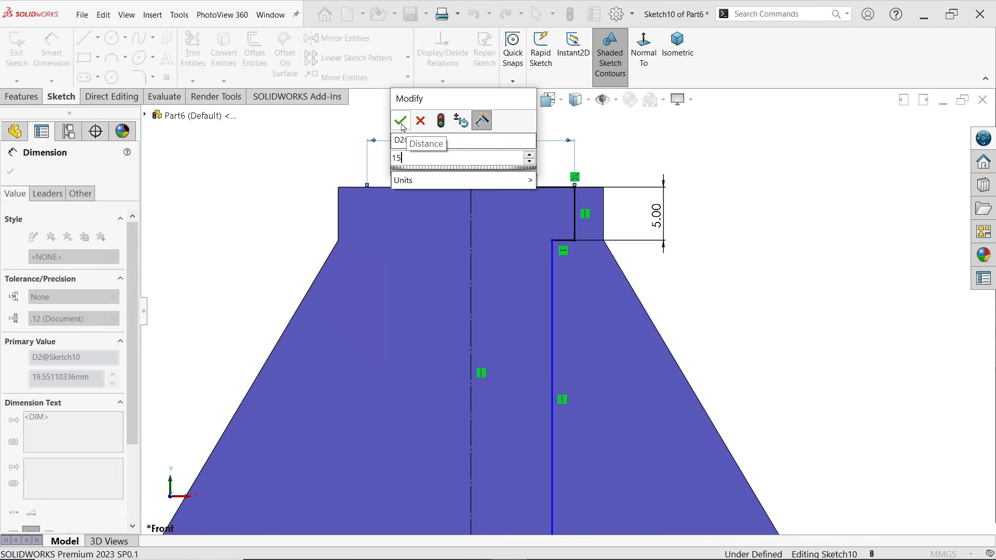
pyautogui.press('Return')
# Dimension the profile's long lower edge as a 12 mm diameter about the construction centreline
pyautogui.click(553, 284)
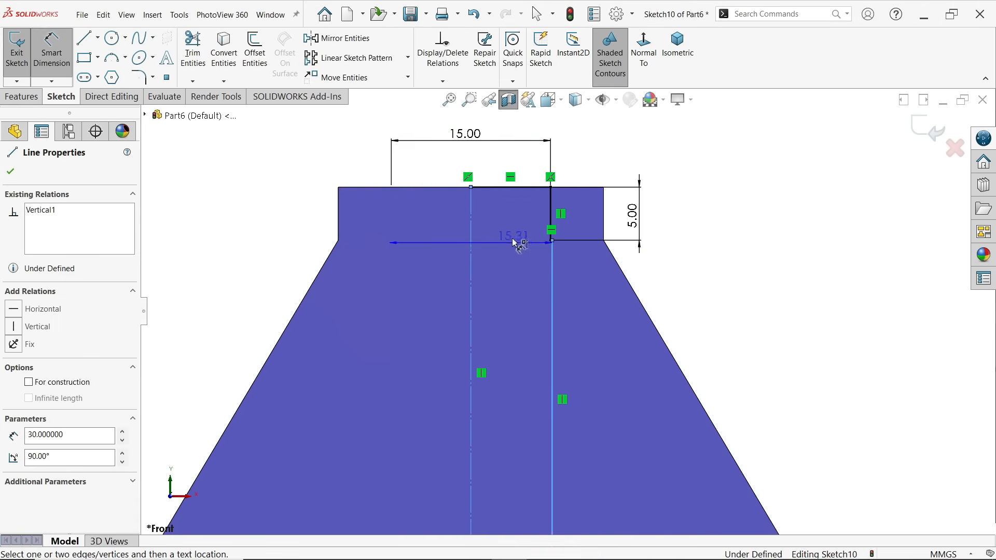
pyautogui.click(477, 159)
pyautogui.write('12')
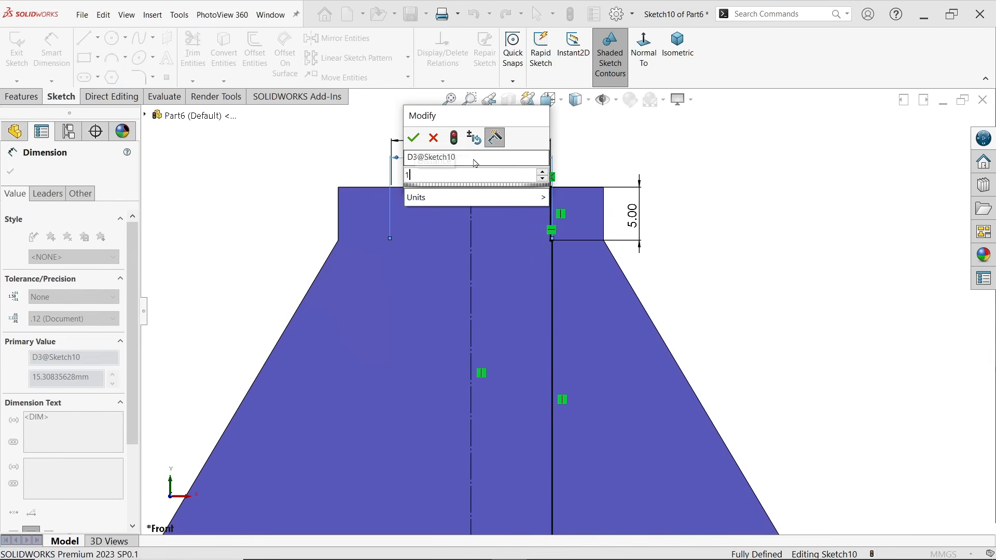
pyautogui.click(419, 134)
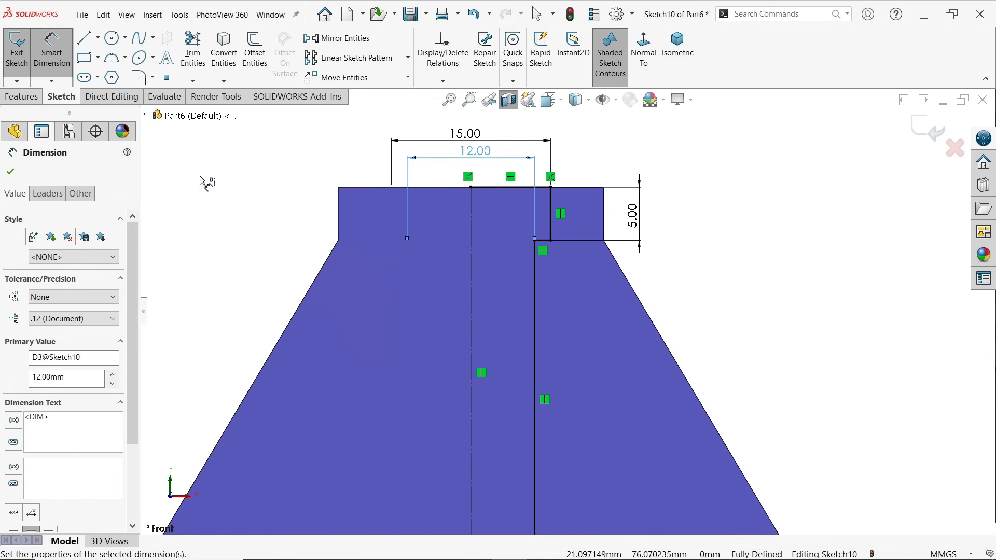
# Cut the stepped bore with a 360° blind Revolved Cut about the construction line, letting the open sketch be closed automatically
pyautogui.click(11, 172)
pyautogui.click(21, 97)
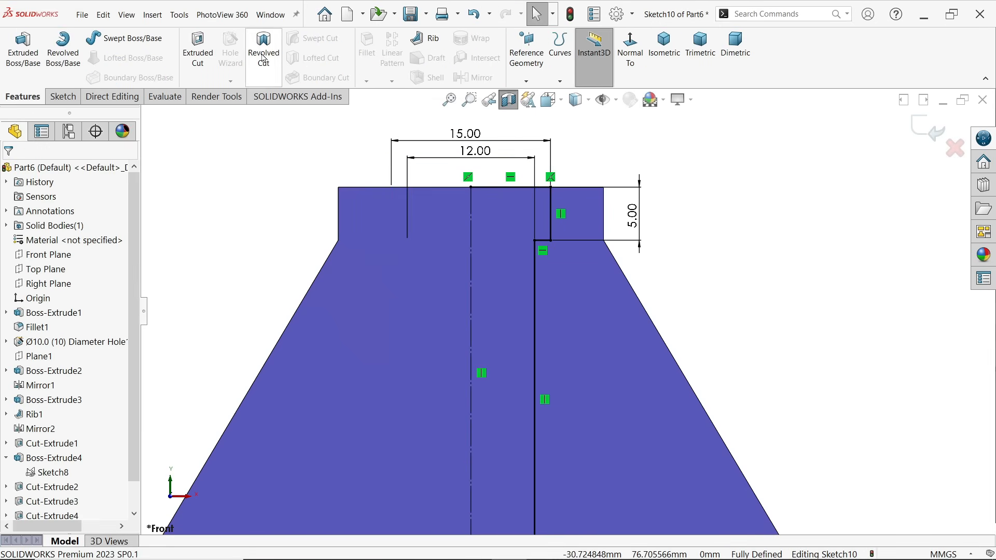
pyautogui.click(265, 61)
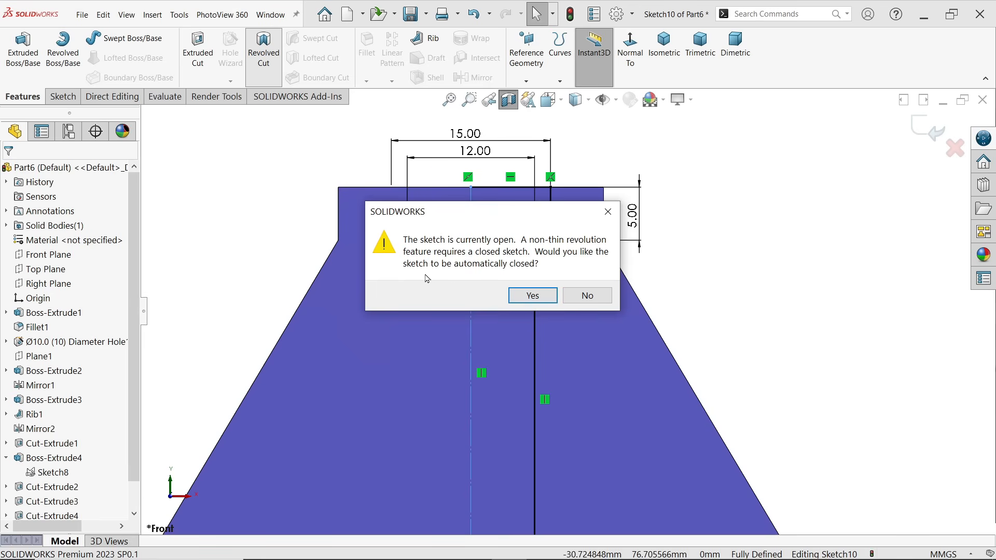
pyautogui.click(533, 296)
pyautogui.scroll(1, 570, 309)
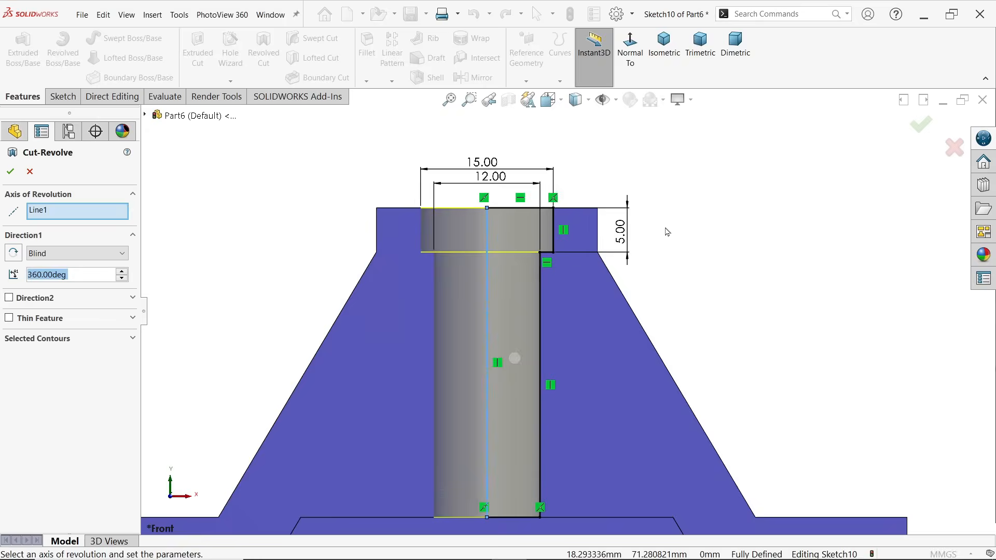
pyautogui.scroll(3, 667, 232)
pyautogui.click(664, 44)
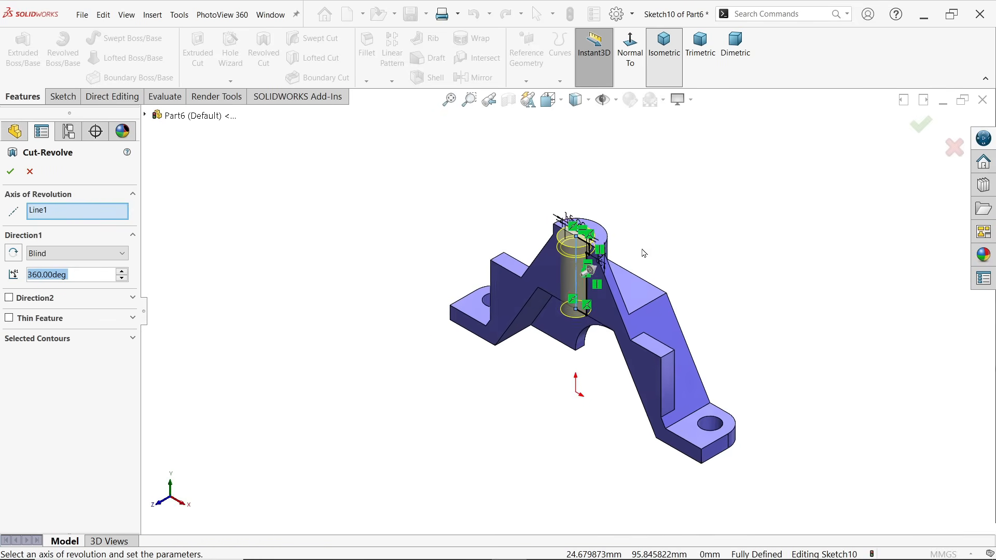
pyautogui.scroll(-5, 593, 254)
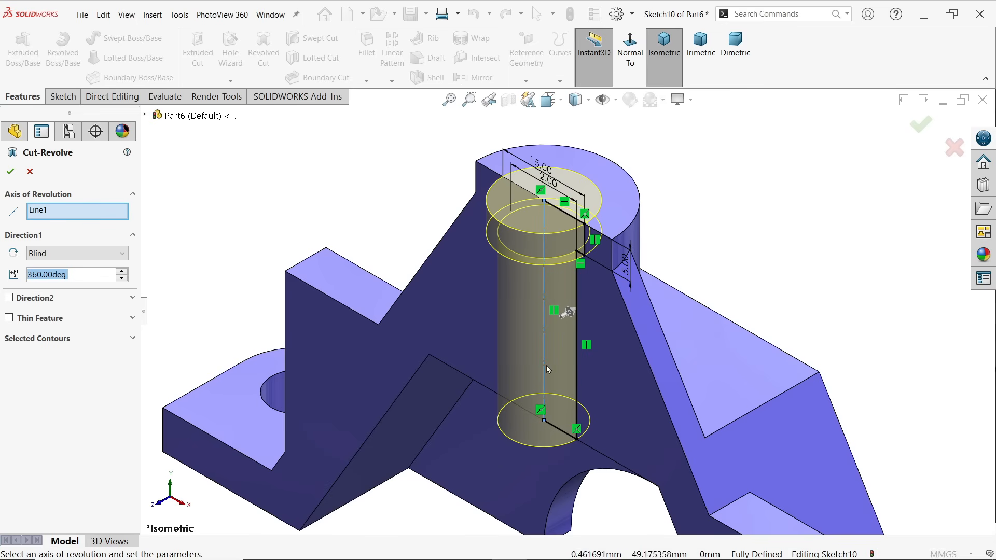
pyautogui.click(57, 254)
pyautogui.click(58, 262)
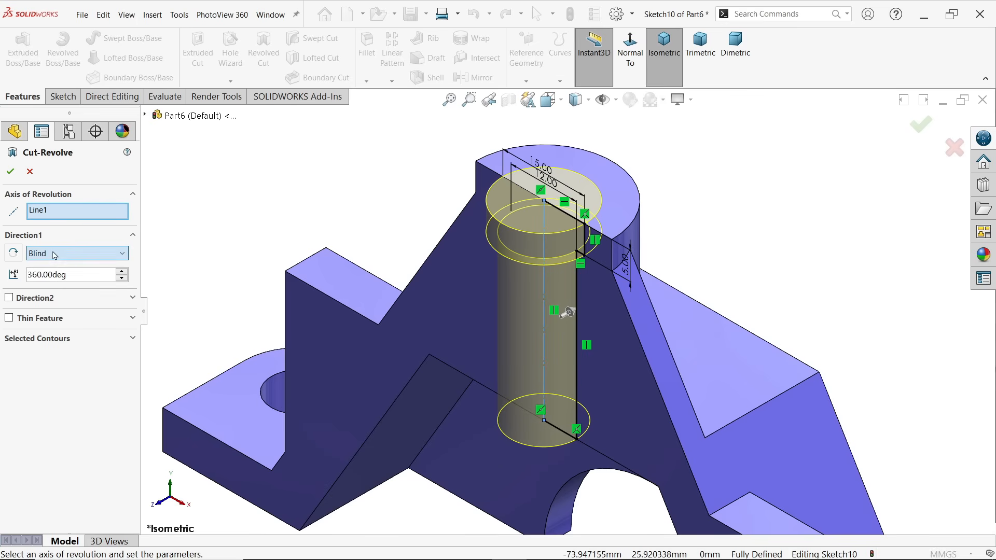
pyautogui.click(75, 276)
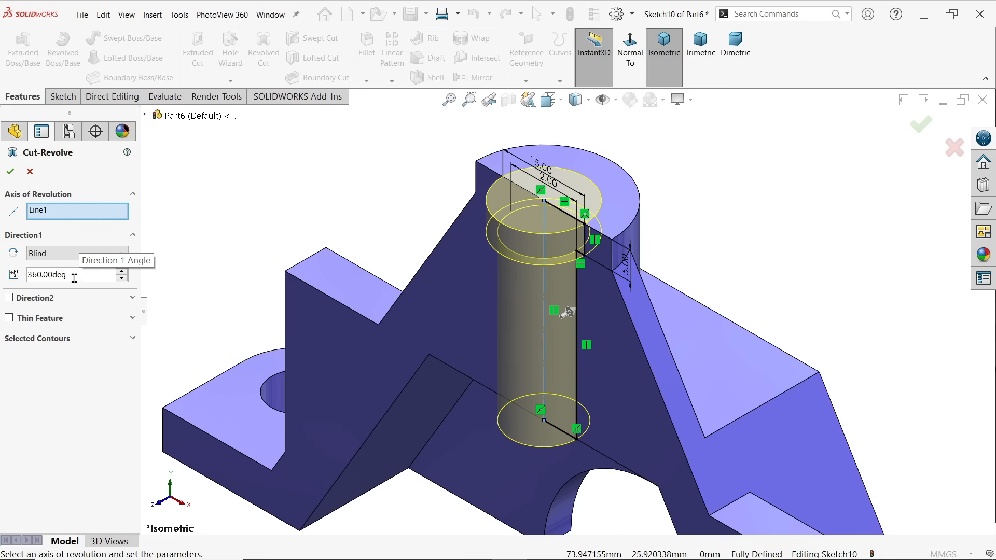
pyautogui.moveTo(75, 276); pyautogui.dragTo(26, 275)
pyautogui.click(10, 172)
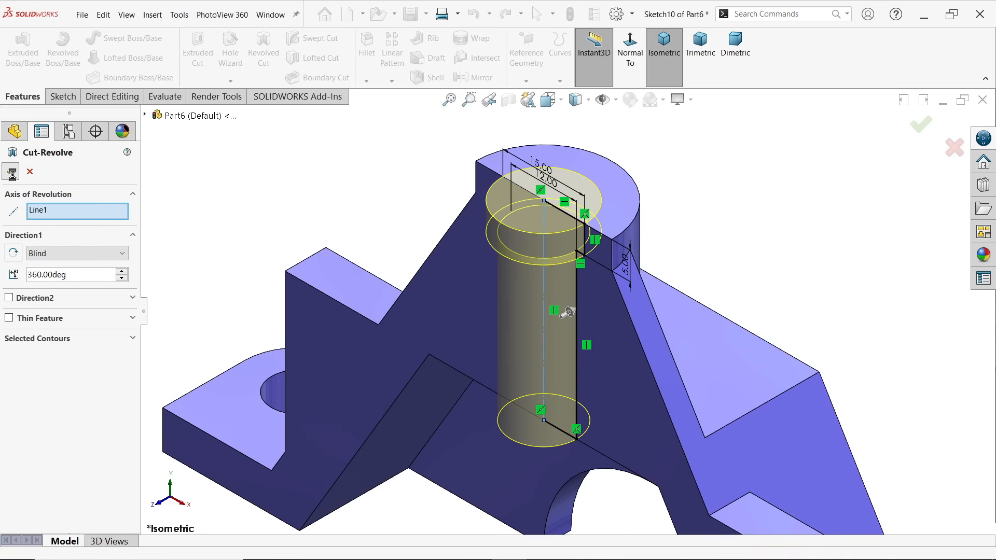
# Turn off the section view to display the whole bracket
pyautogui.moveTo(432, 277)
pyautogui.mouseDown(button='middle')
pyautogui.moveTo(465, 159)
pyautogui.moveTo(439, 268)
pyautogui.mouseUp(button='middle')
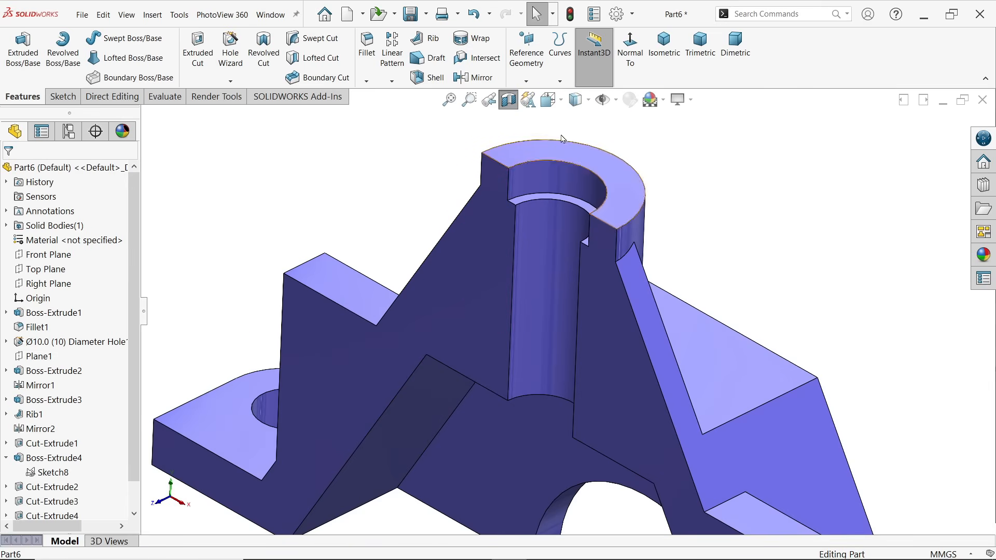
pyautogui.click(509, 99)
pyautogui.scroll(3, 530, 230)
pyautogui.scroll(5, 569, 313)
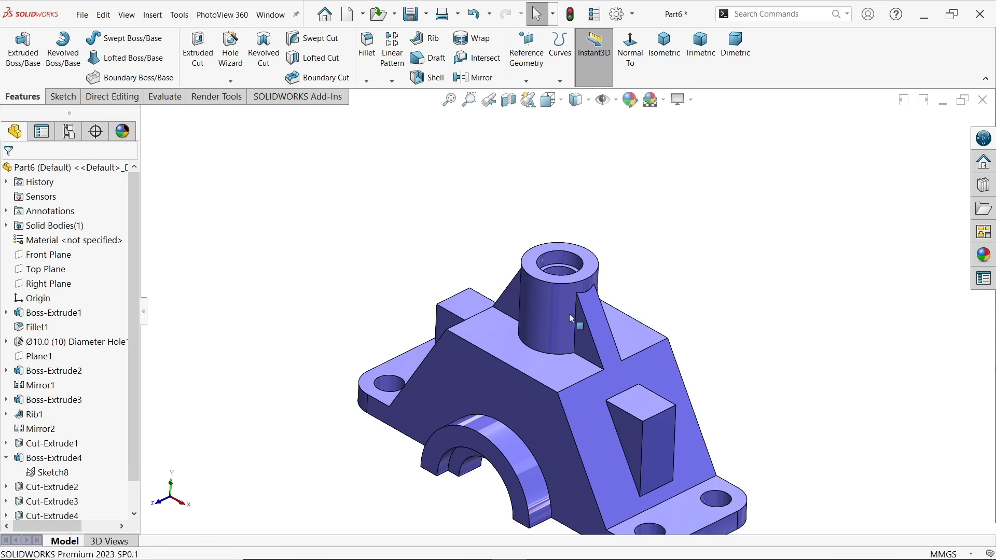
pyautogui.scroll(-4, 582, 408)
# Examine the side blocks' tapped-hole callout and depths in the SolidWorks Exercise 189 drawing image, and return to the SolidWorks part
pyautogui.hotkey('alt', 'Tab')
pyautogui.moveTo(664, 350); pyautogui.dragTo(690, 339)
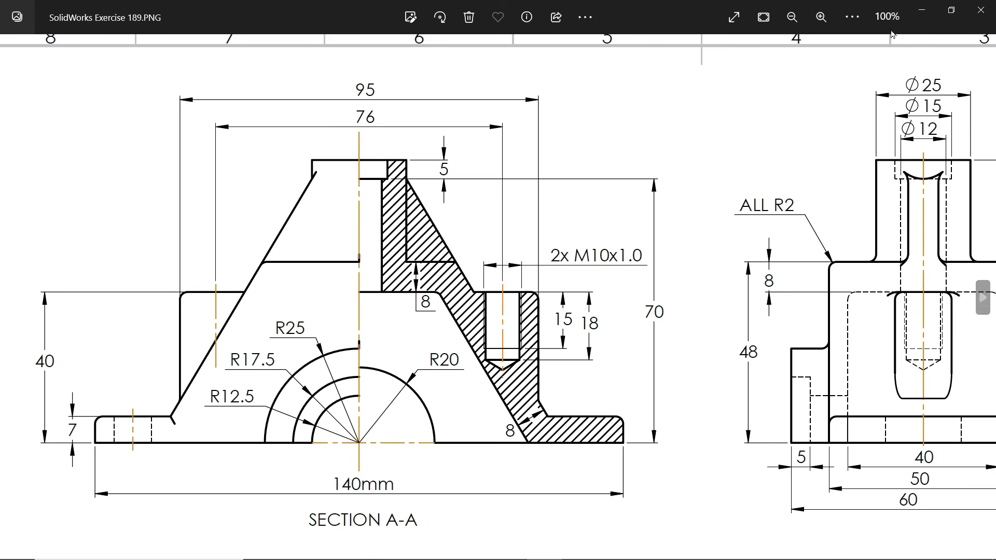
pyautogui.click(924, 11)
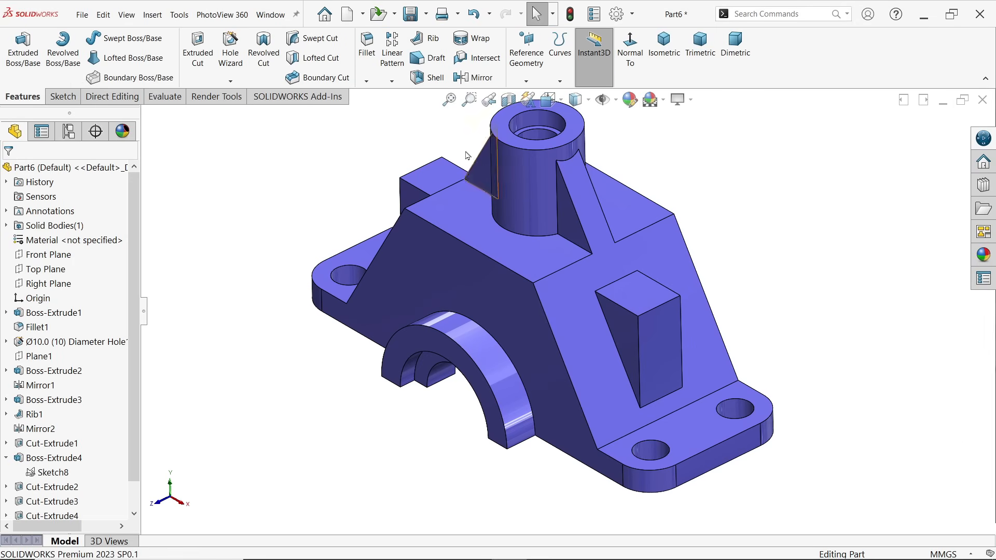
# Start a Hole Wizard straight tapped hole using the ANSI Metric standard and the Bottoming Tapped Hole type
pyautogui.click(231, 59)
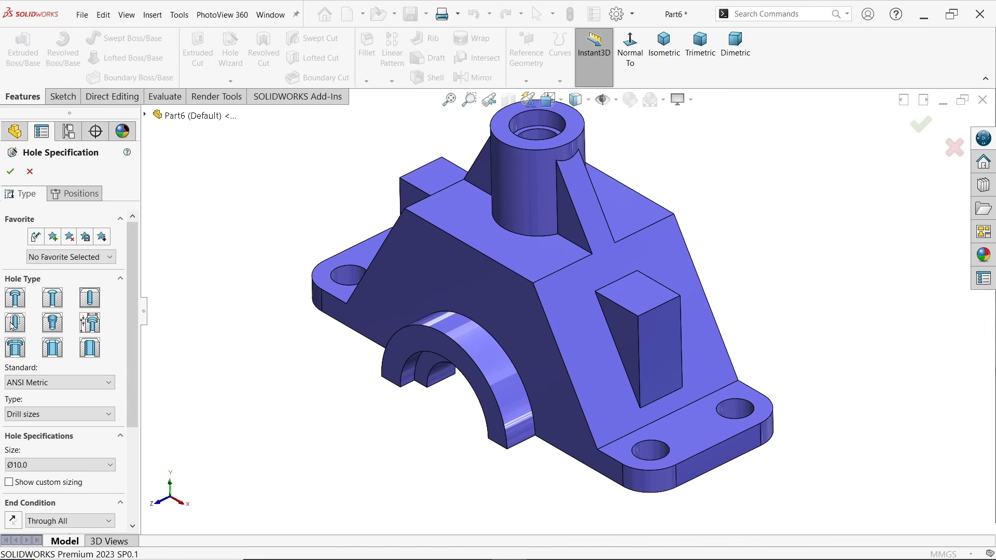
pyautogui.click(13, 322)
pyautogui.click(72, 382)
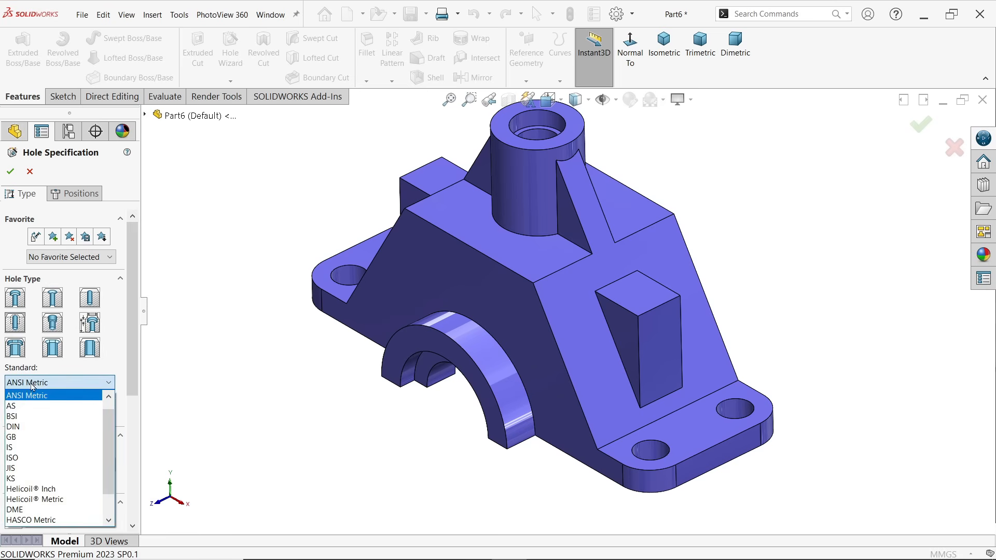
pyautogui.click(71, 379)
pyautogui.scroll(-3, 70, 371)
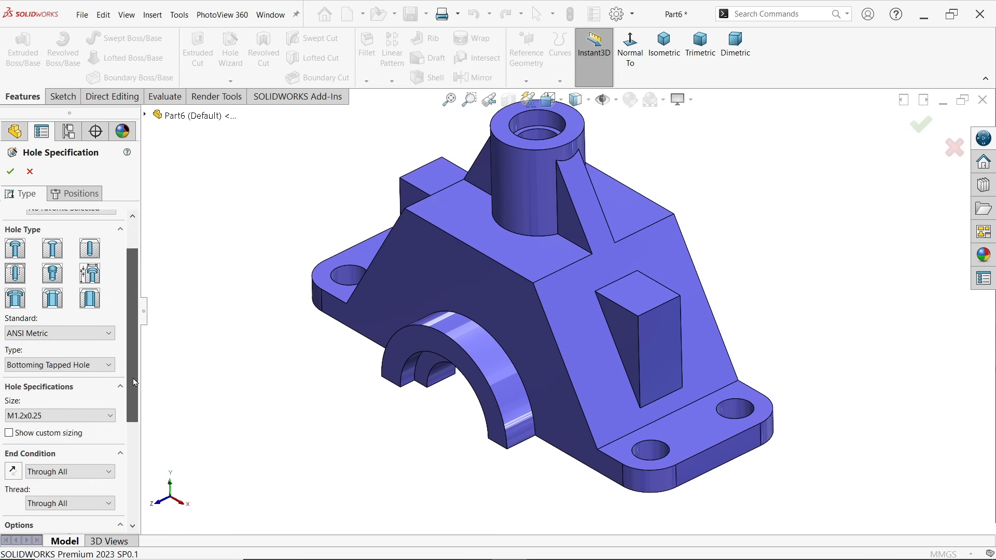
pyautogui.click(60, 358)
pyautogui.click(57, 370)
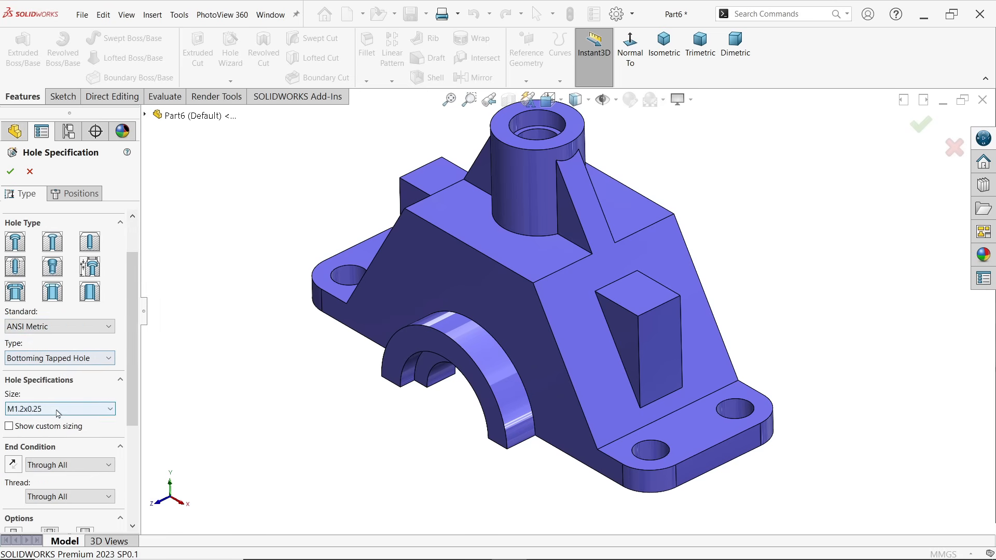
# Set the tapped hole's size to M10x1.0 and show its custom sizing
pyautogui.moveTo(130, 379); pyautogui.dragTo(130, 426)
pyautogui.click(73, 321)
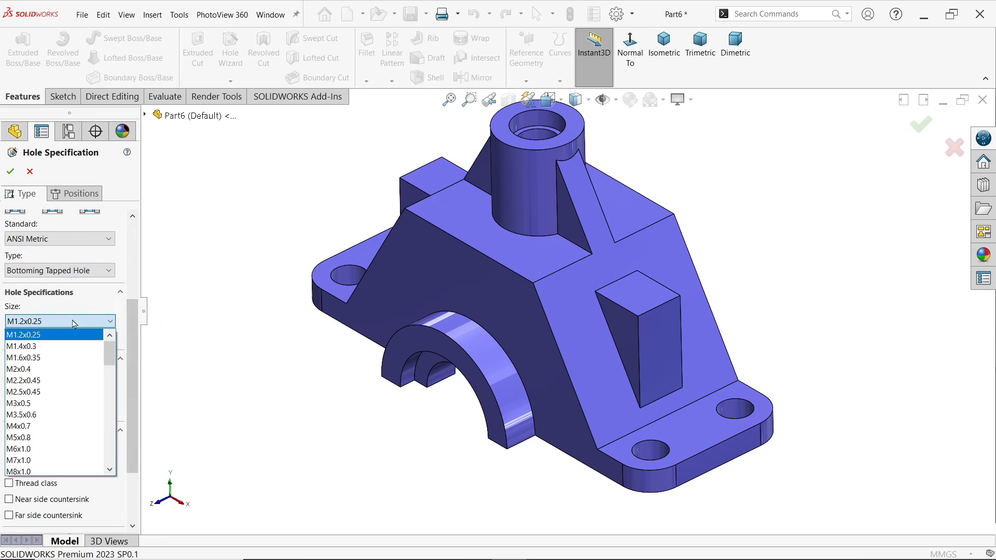
pyautogui.scroll(-5, 67, 402)
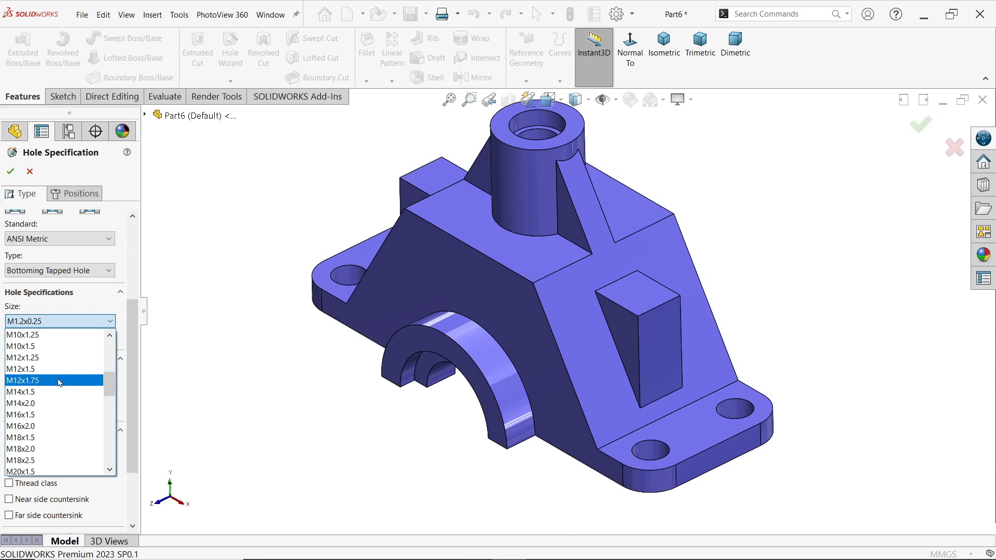
pyautogui.scroll(1, 50, 363)
pyautogui.click(46, 359)
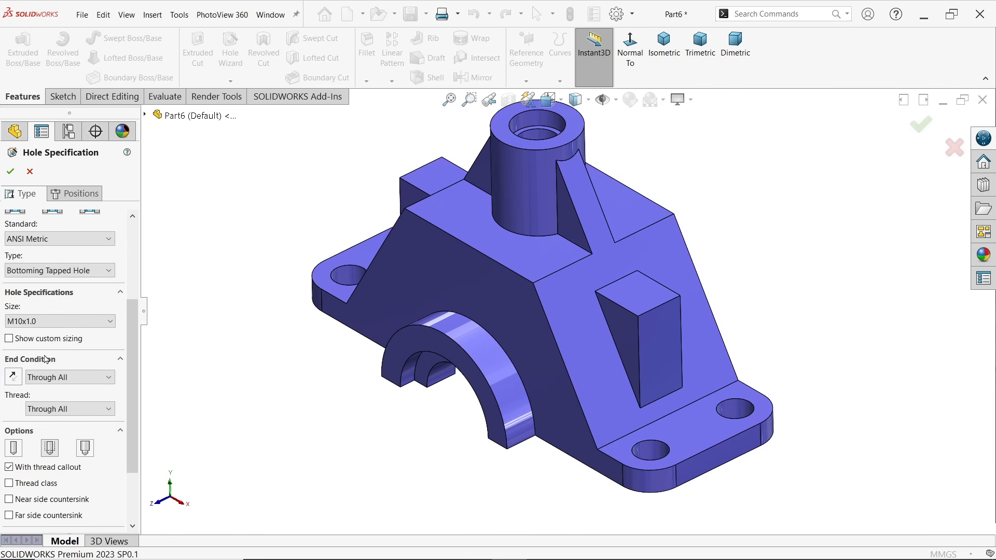
pyautogui.click(43, 343)
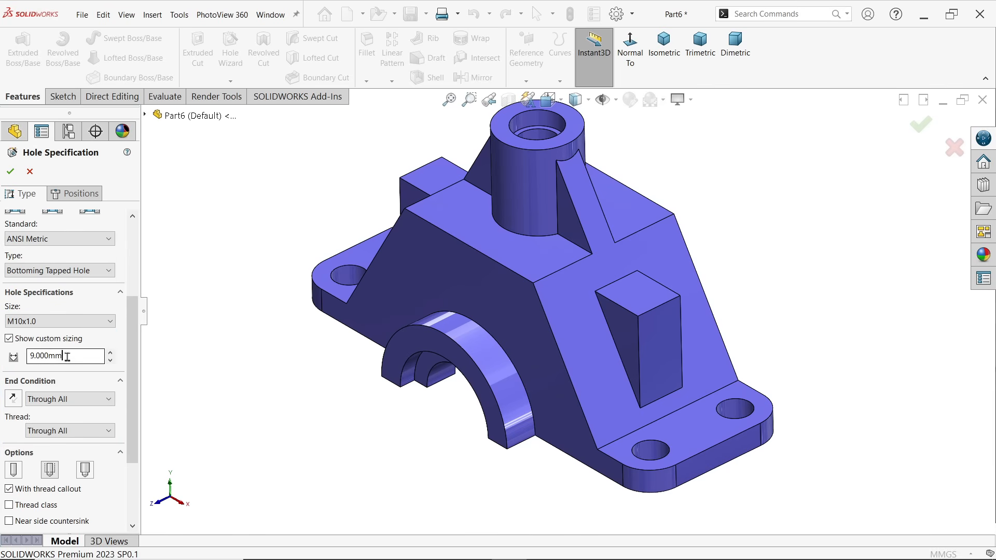
pyautogui.moveTo(67, 355); pyautogui.dragTo(34, 355)
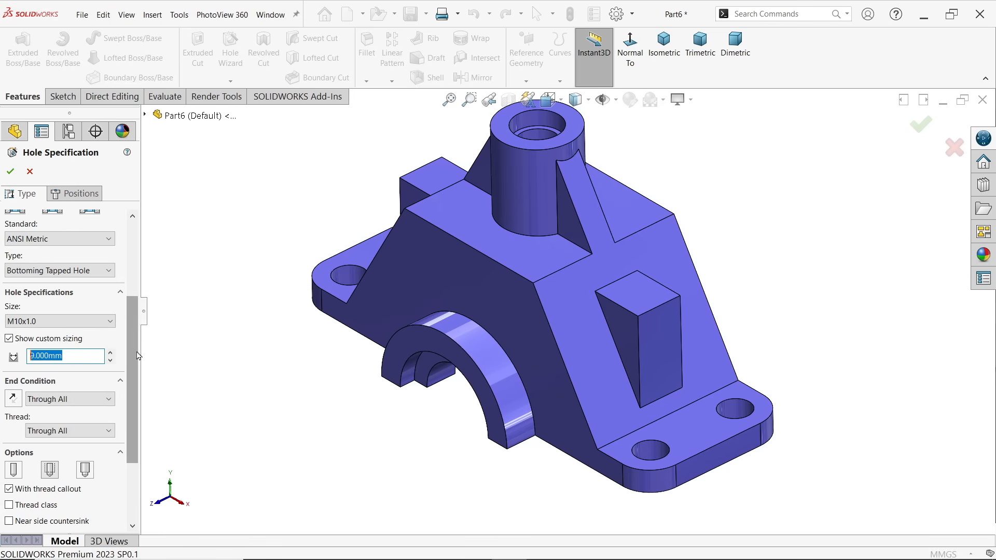
# Set the hole's end condition to Blind with a depth of 18 mm measured up to the shoulder
pyautogui.scroll(-3, 138, 356)
pyautogui.click(82, 349)
pyautogui.click(49, 362)
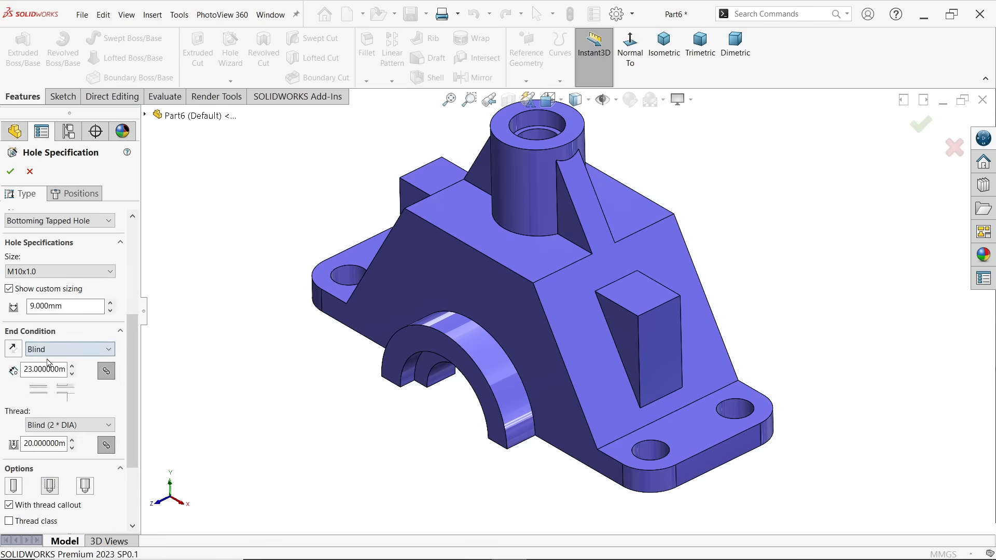
pyautogui.moveTo(23, 370); pyautogui.dragTo(77, 373)
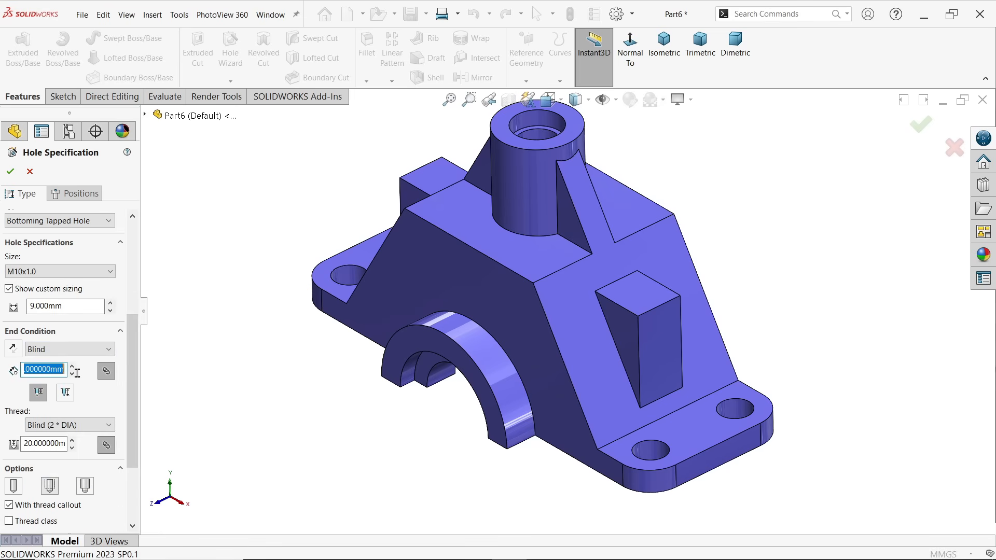
pyautogui.write('18')
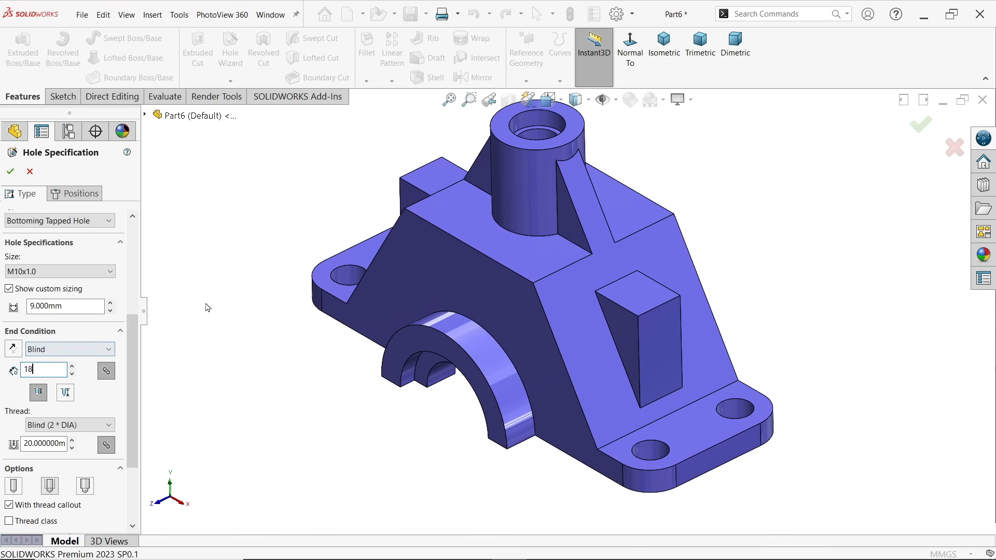
pyautogui.press('Return')
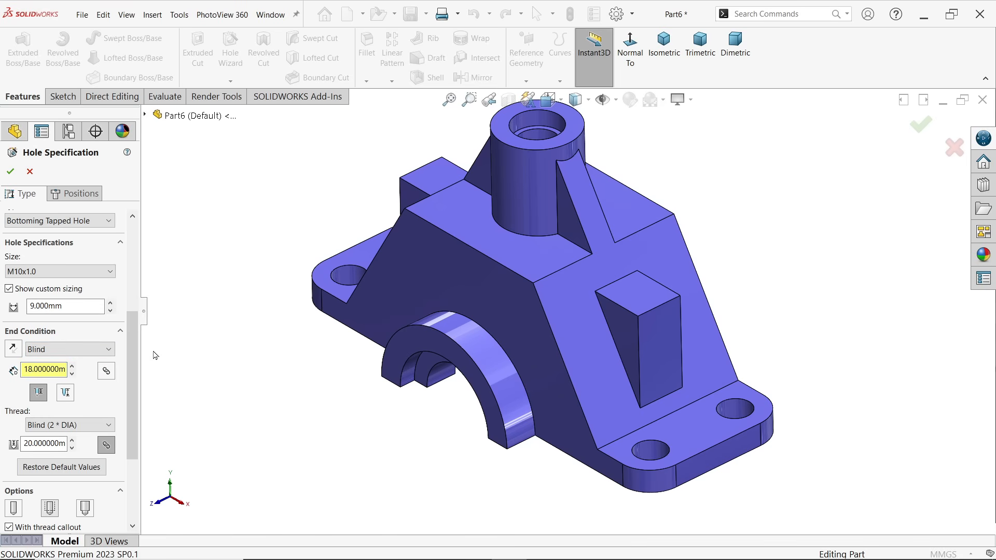
pyautogui.click(35, 398)
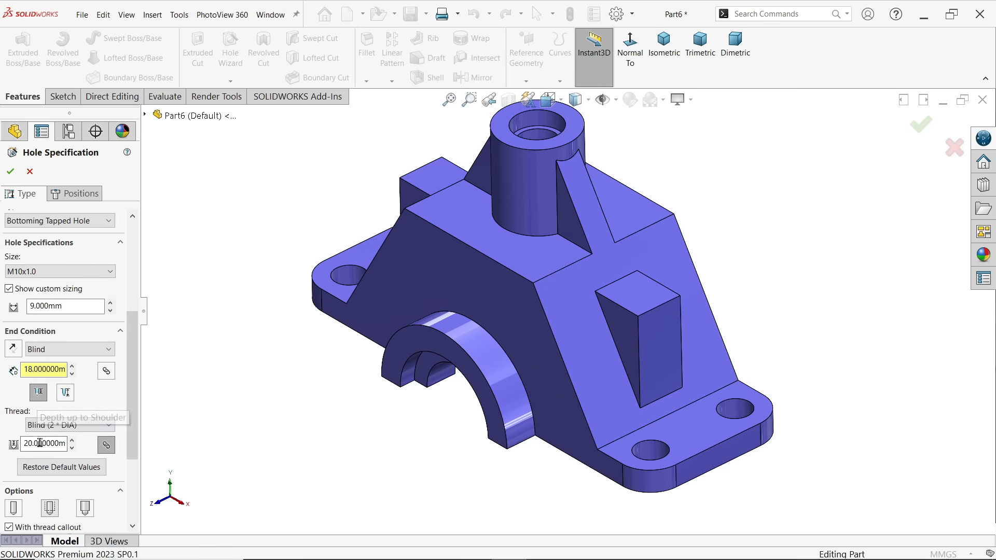
# Set the tapped hole's blind thread depth to 15 mm
pyautogui.moveTo(24, 443); pyautogui.dragTo(59, 443)
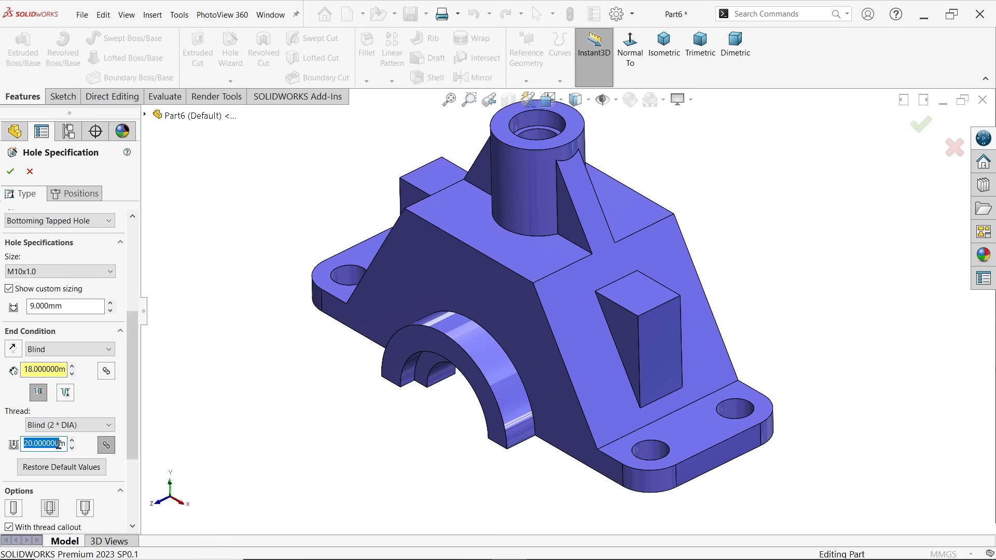
pyautogui.write('15mm')
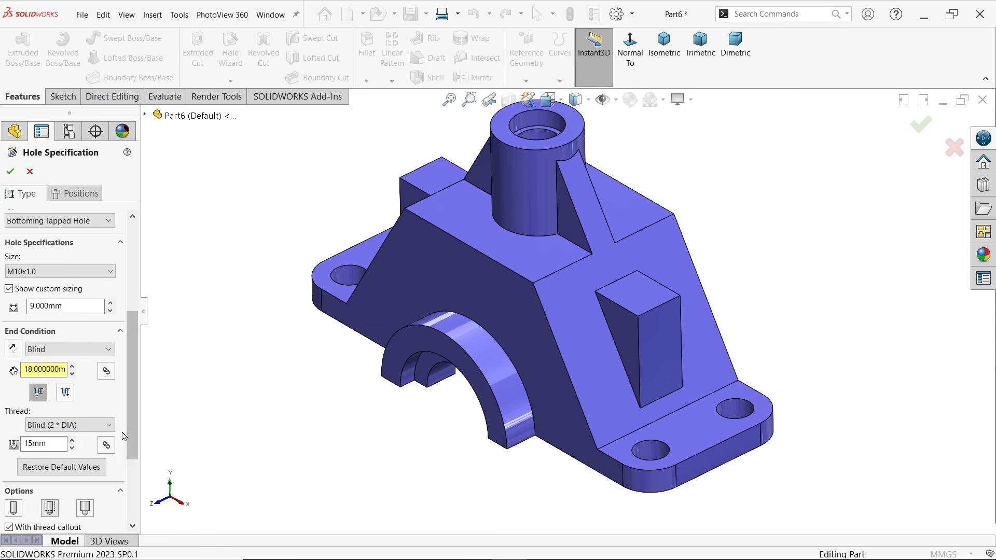
# Place two tapped hole positions near the centres of the two side blocks' top faces
pyautogui.scroll(-3, 111, 462)
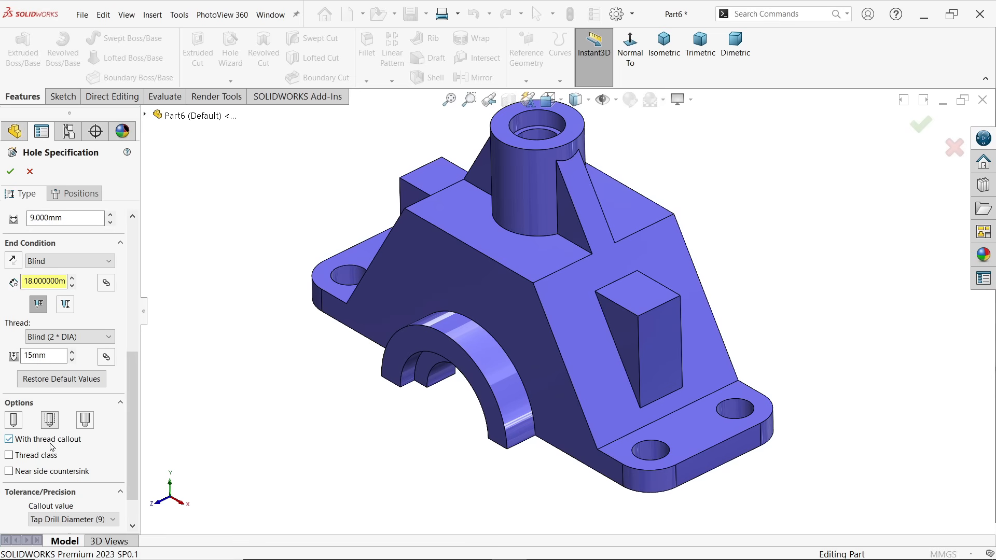
pyautogui.click(91, 197)
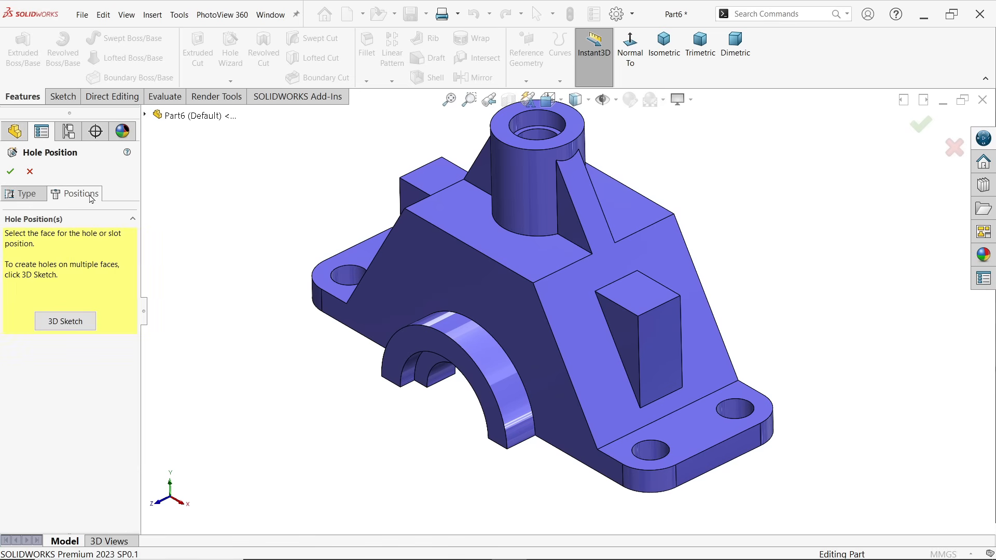
pyautogui.click(640, 297)
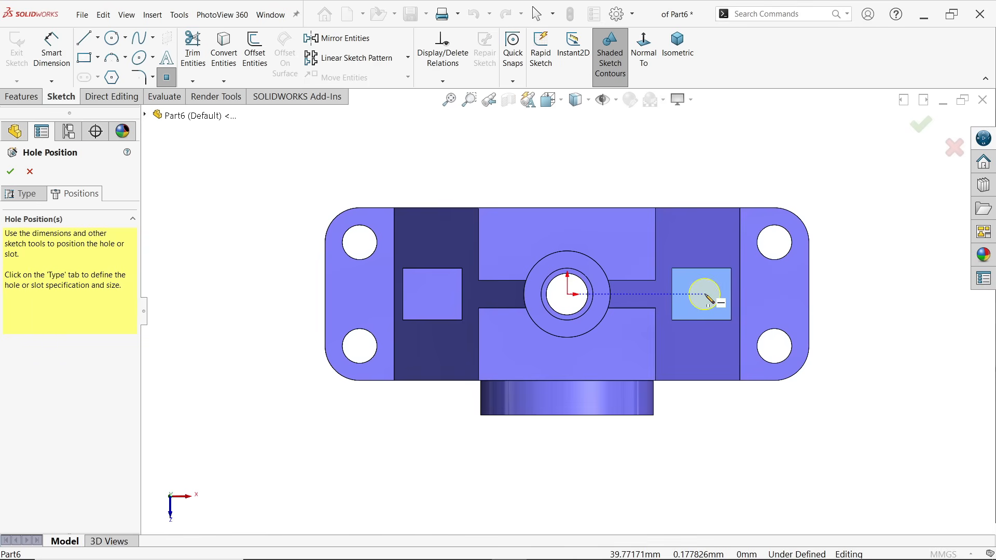
pyautogui.click(706, 296)
pyautogui.click(433, 296)
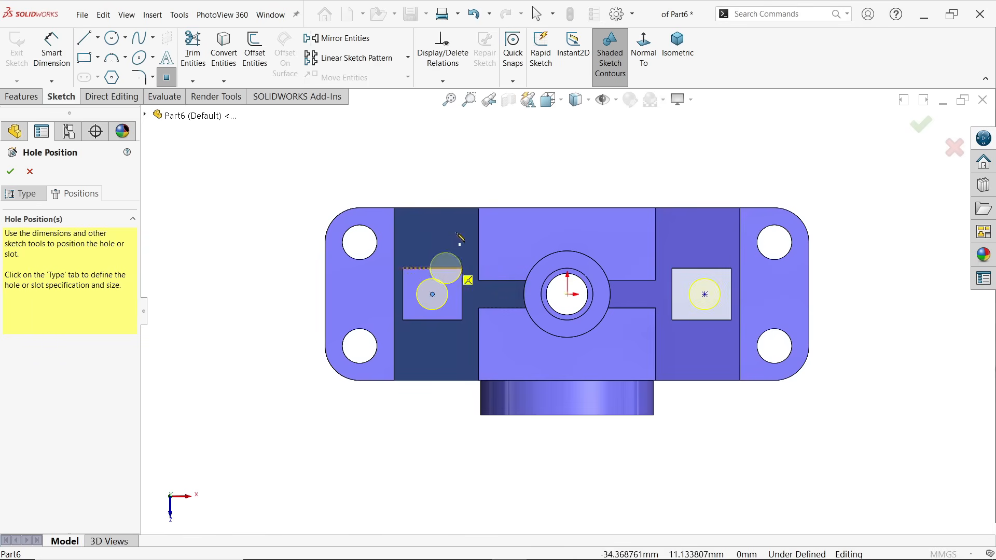
# Align both hole position points with the origin using a Horizontal relation
pyautogui.scroll(-2, 578, 196)
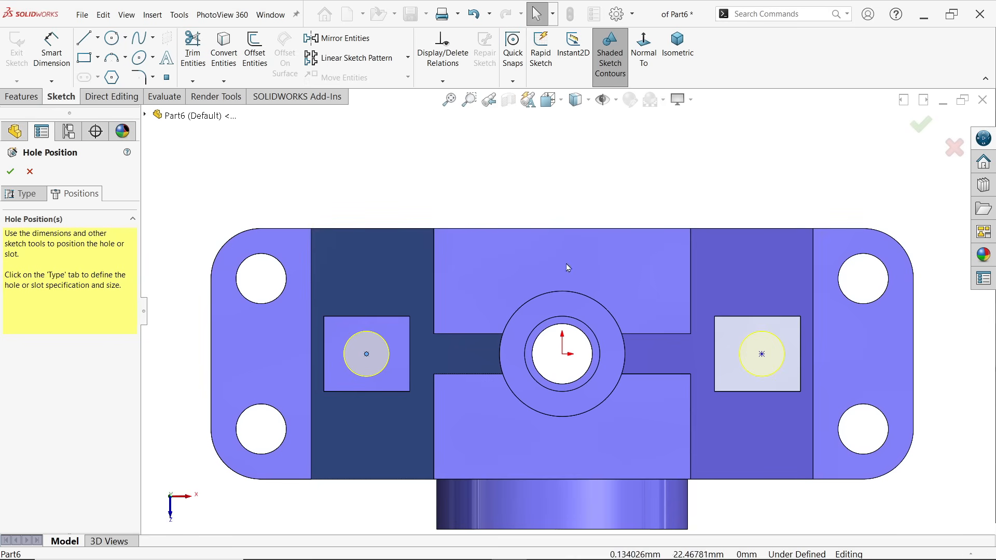
pyautogui.click(762, 355)
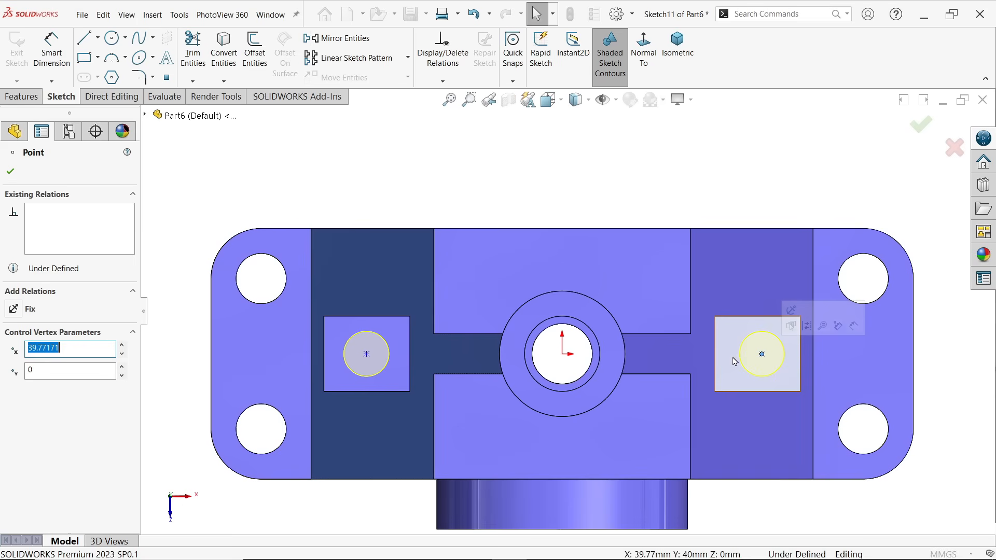
pyautogui.keyDown('ctrl'); pyautogui.click(563, 356); pyautogui.keyUp('ctrl')
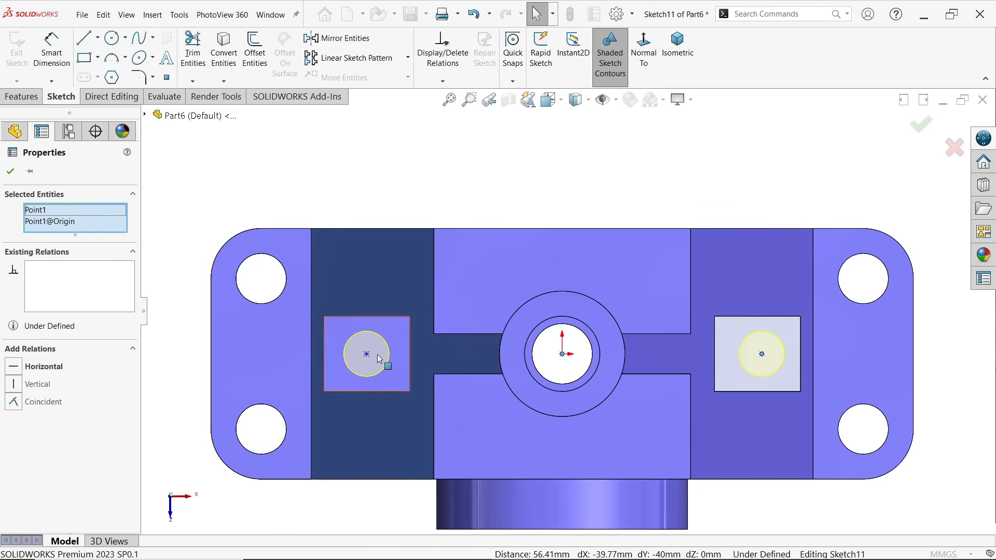
pyautogui.keyDown('ctrl'); pyautogui.click(367, 355); pyautogui.keyUp('ctrl')
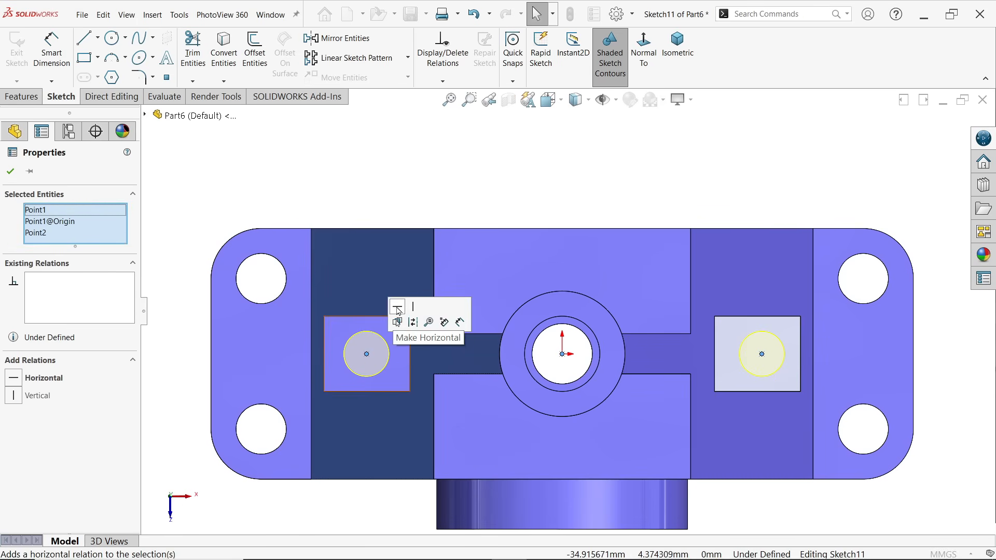
pyautogui.click(398, 310)
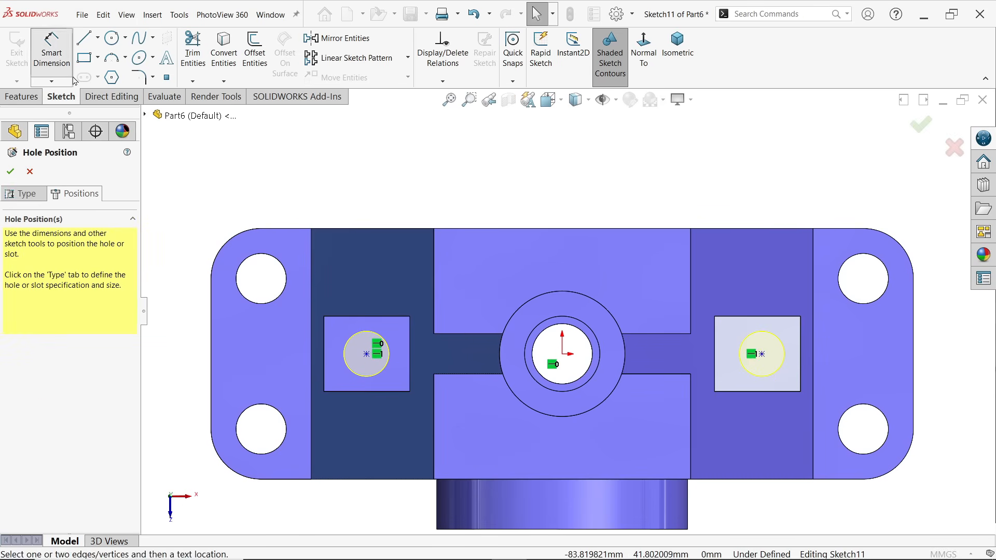
# Dimension the distance between the two hole position points as 76 mm
pyautogui.click(762, 355)
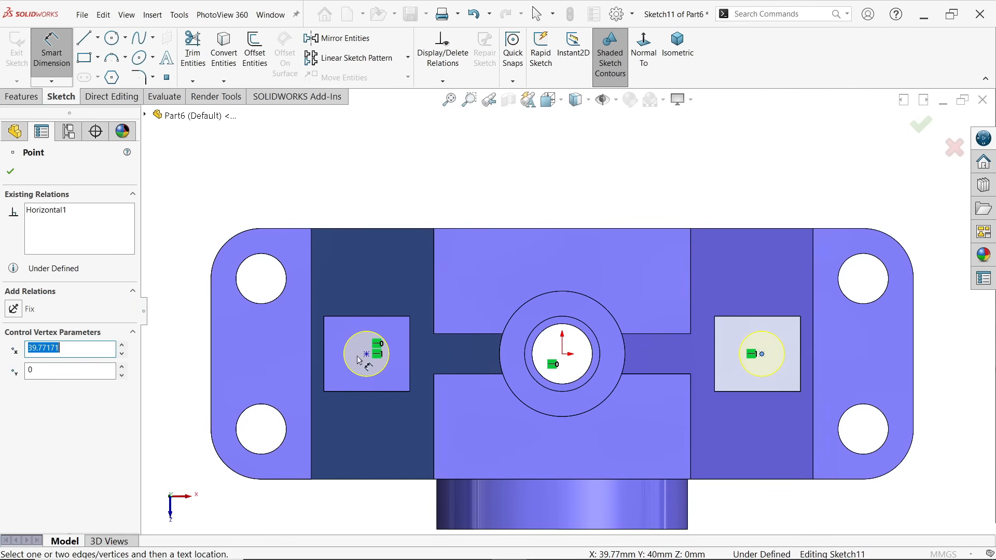
pyautogui.click(368, 356)
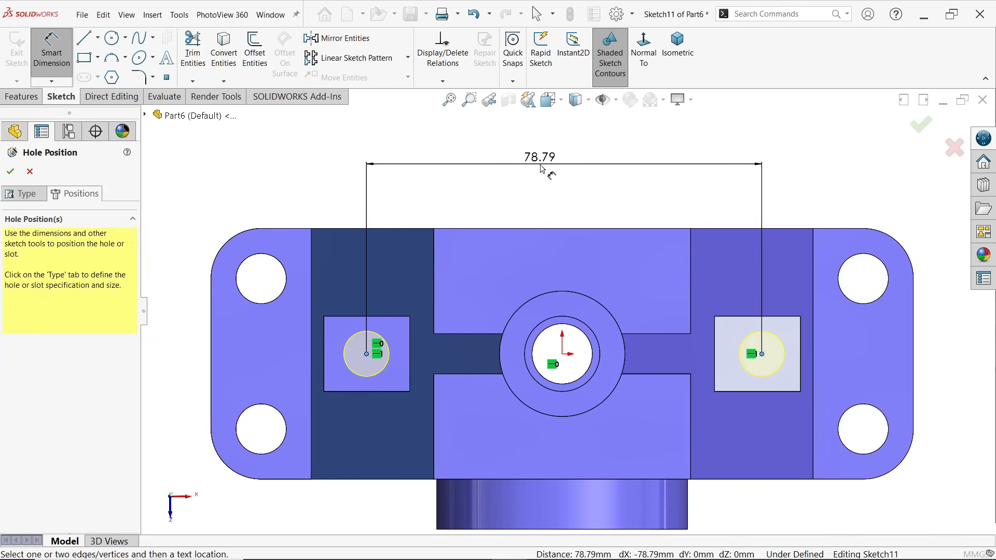
pyautogui.click(557, 177)
pyautogui.write('76')
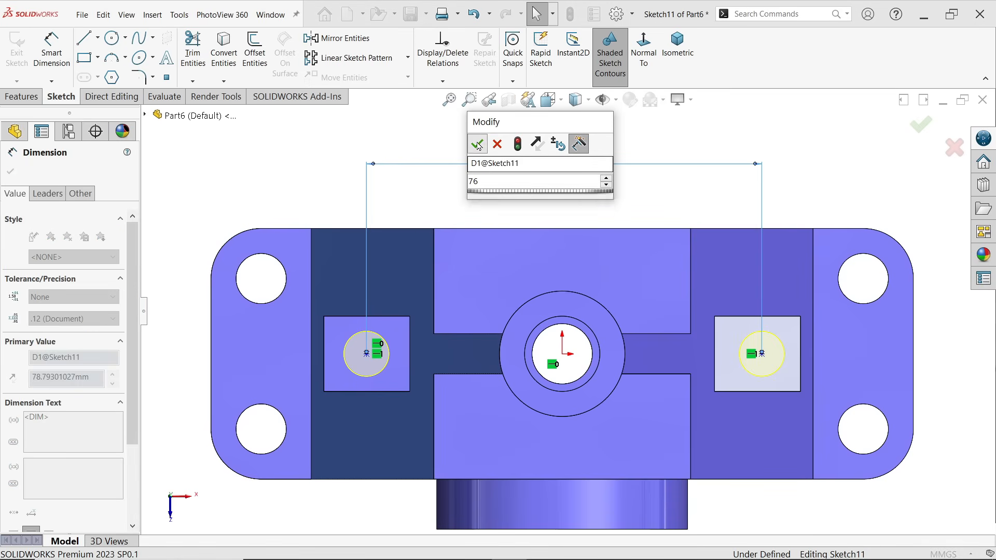
pyautogui.press('Return')
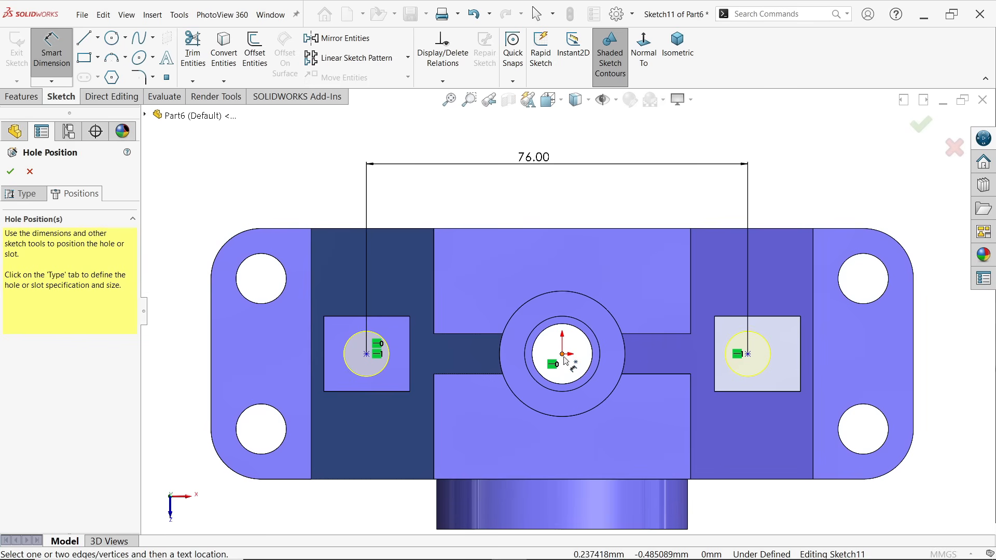
# Dimension the hole point on the positive X side at 76/2 mm from the origin and finish the tapped holes
pyautogui.click(749, 354)
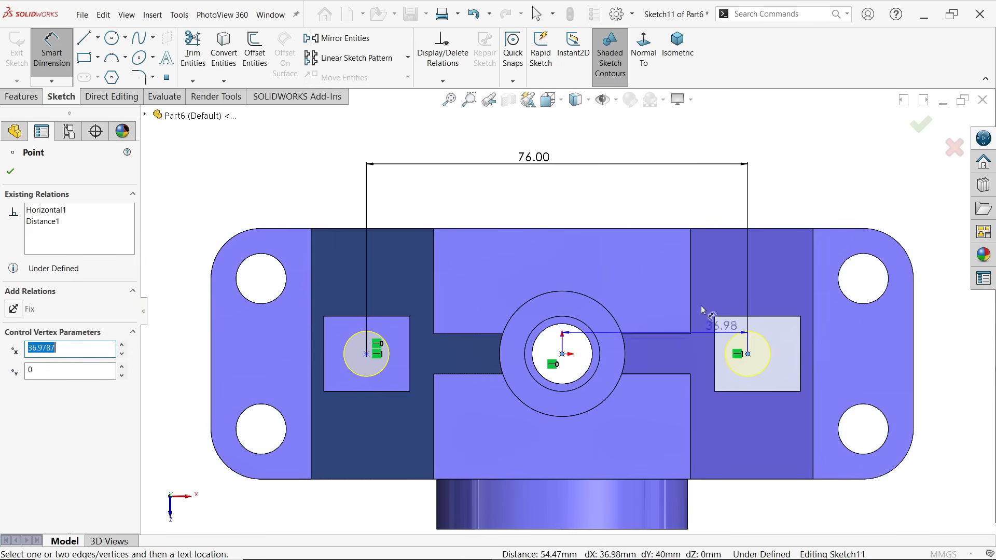
pyautogui.click(624, 202)
pyautogui.write('7')
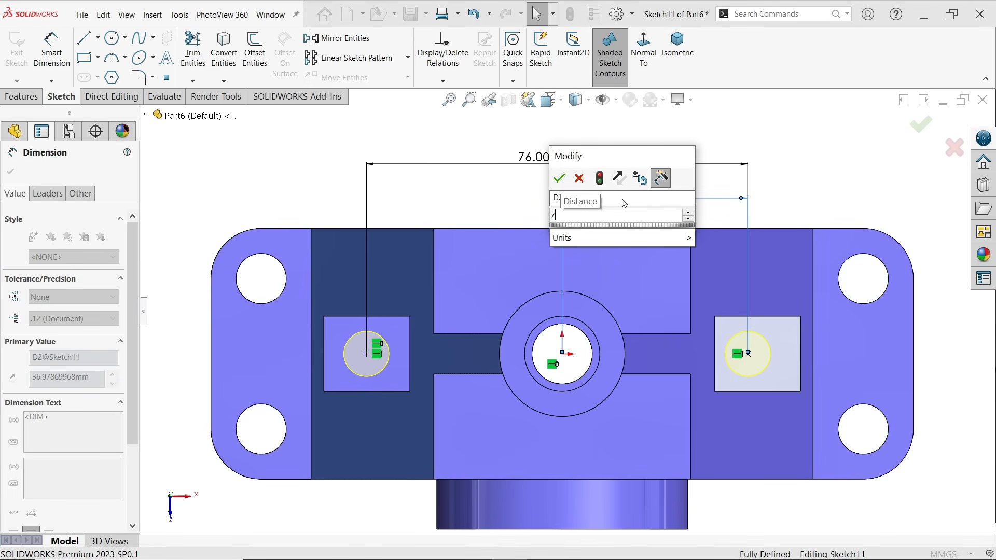
pyautogui.write('6/2')
pyautogui.press('Return')
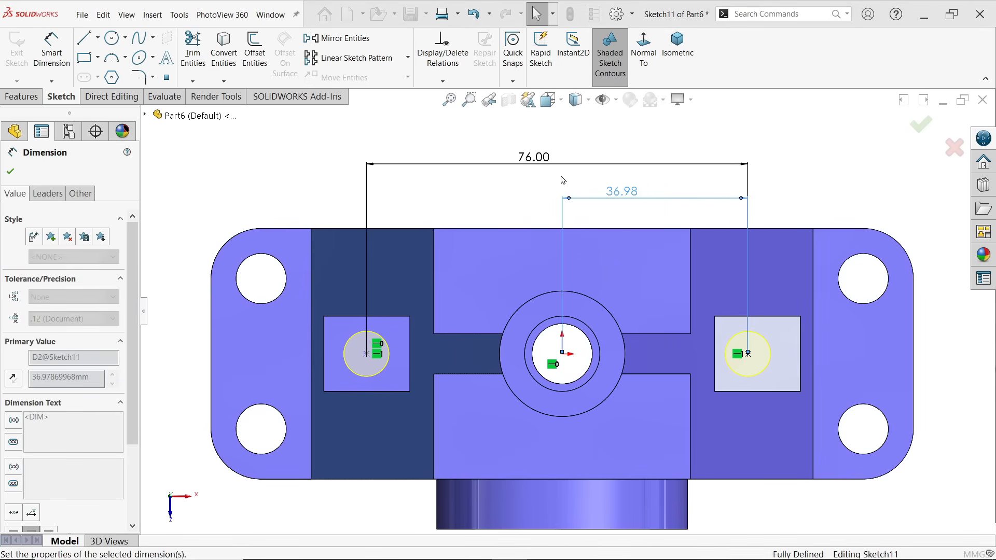
pyautogui.click(678, 46)
pyautogui.scroll(-2, 627, 367)
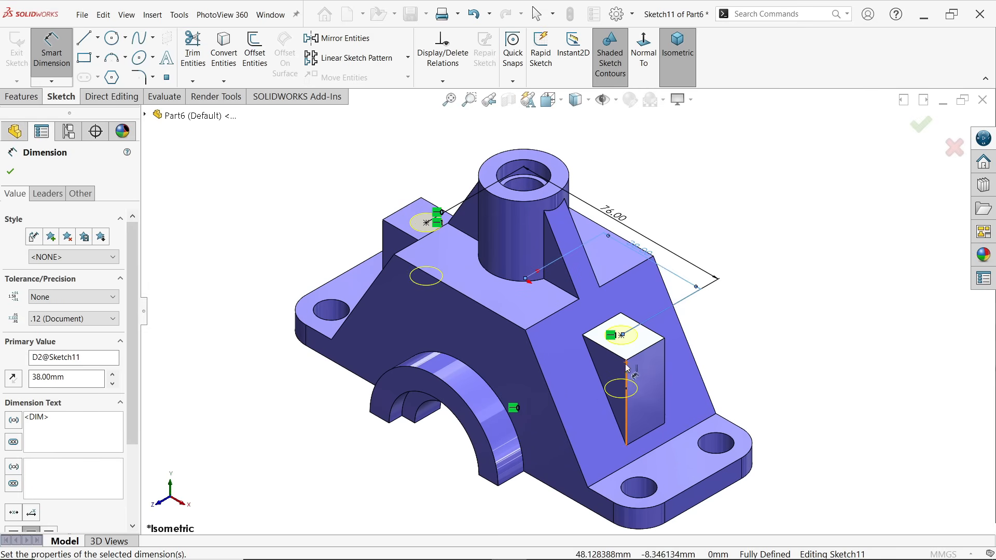
pyautogui.click(11, 172)
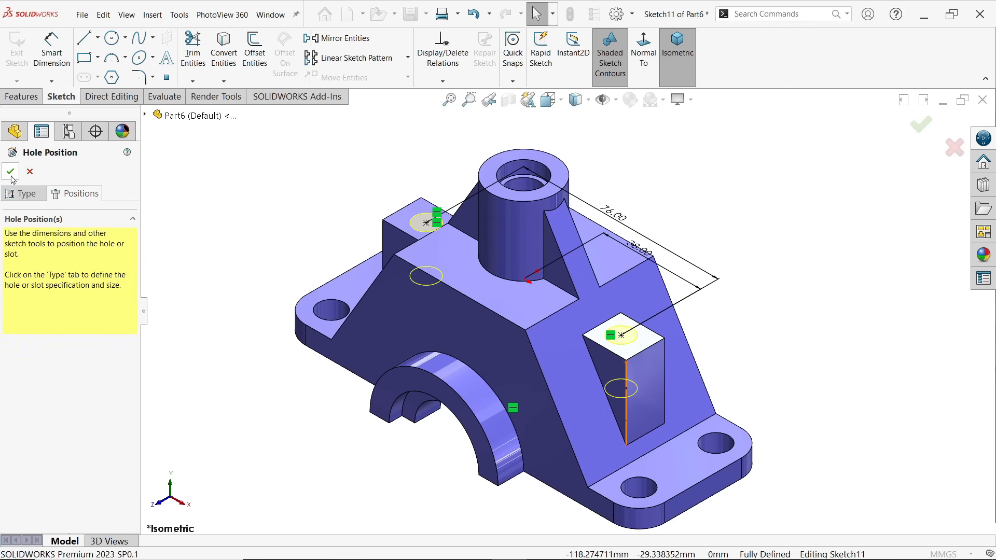
pyautogui.click(10, 172)
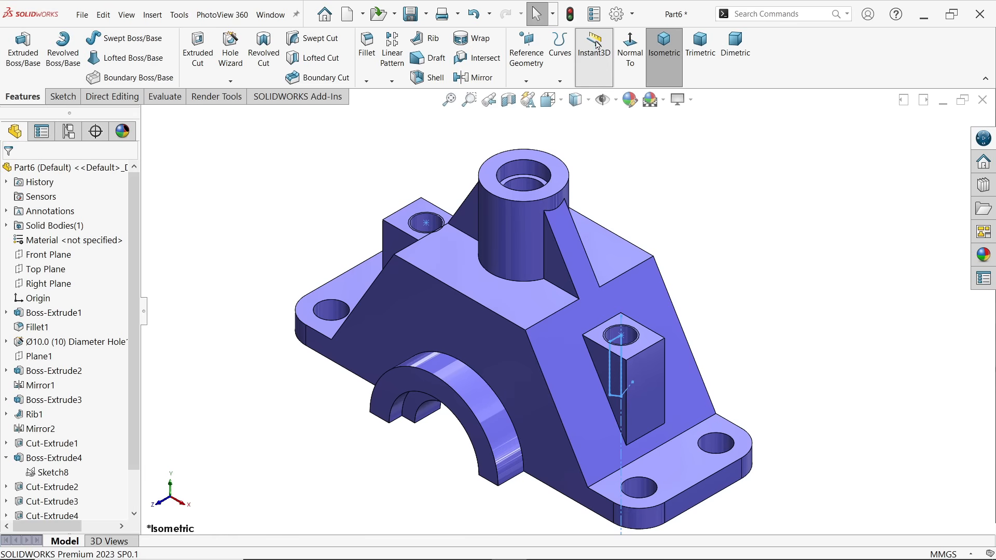
# Enable shaded cosmetic threads in the document's detailing properties
pyautogui.click(618, 14)
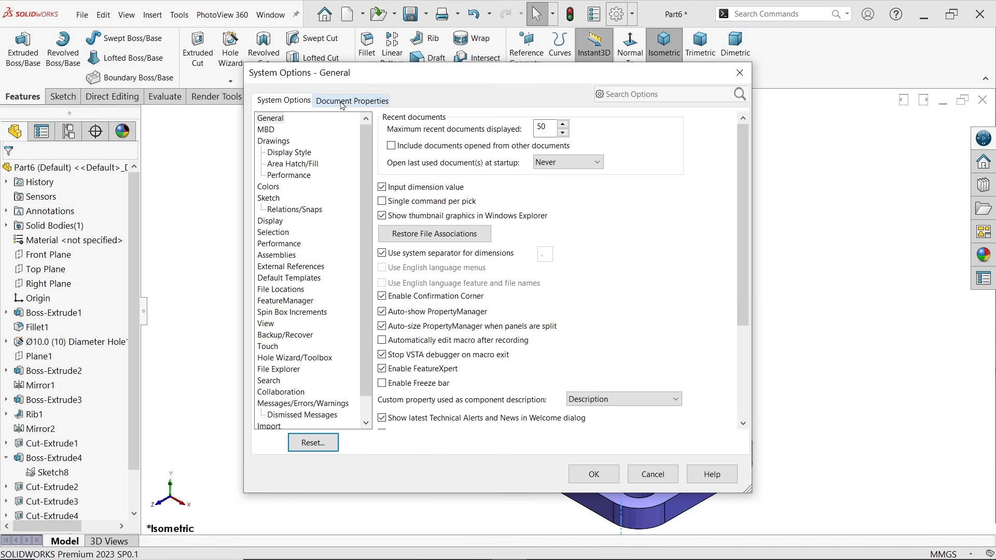
pyautogui.click(345, 100)
pyautogui.click(273, 187)
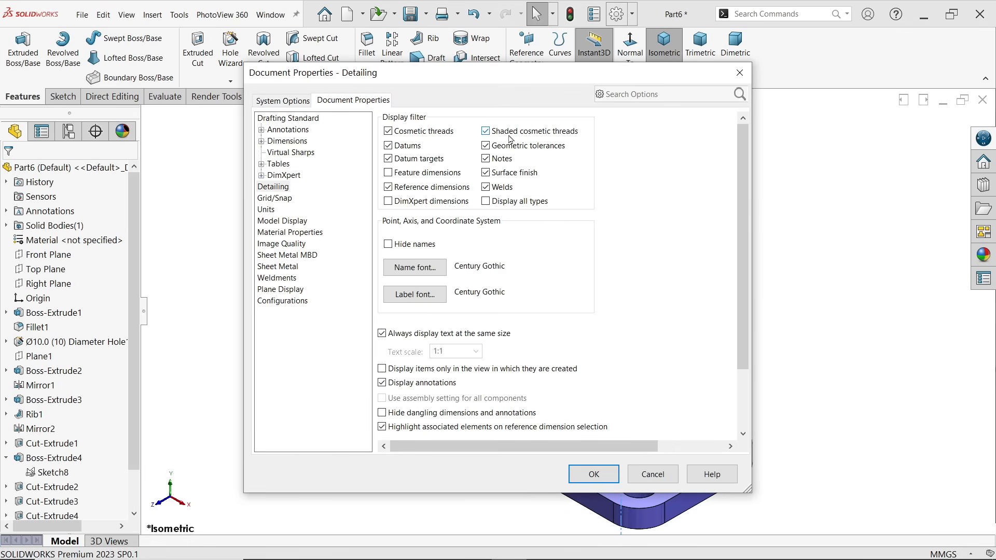
pyautogui.click(594, 474)
# Section the part lengthwise to inspect the threaded holes from several angles, then restore the full isometric view
pyautogui.click(508, 100)
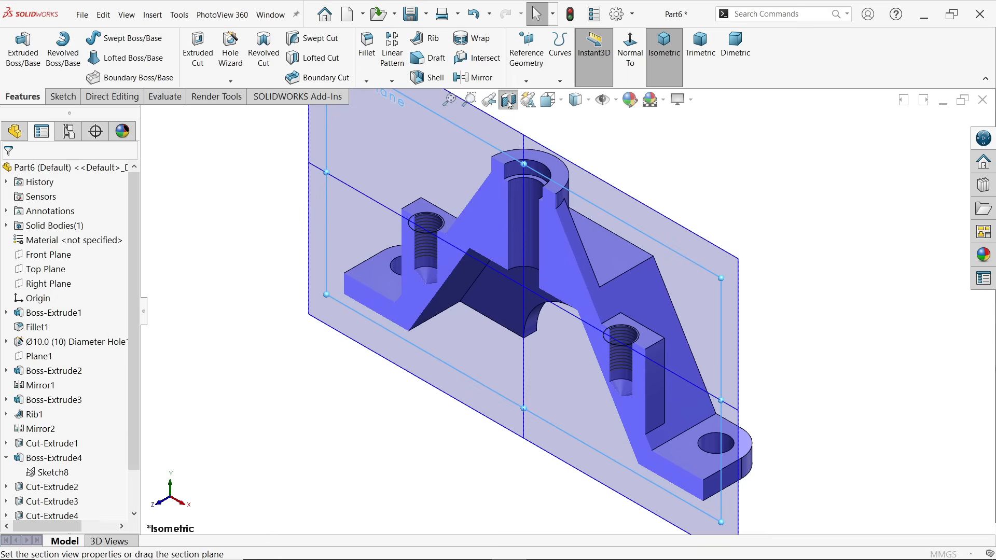
pyautogui.click(11, 174)
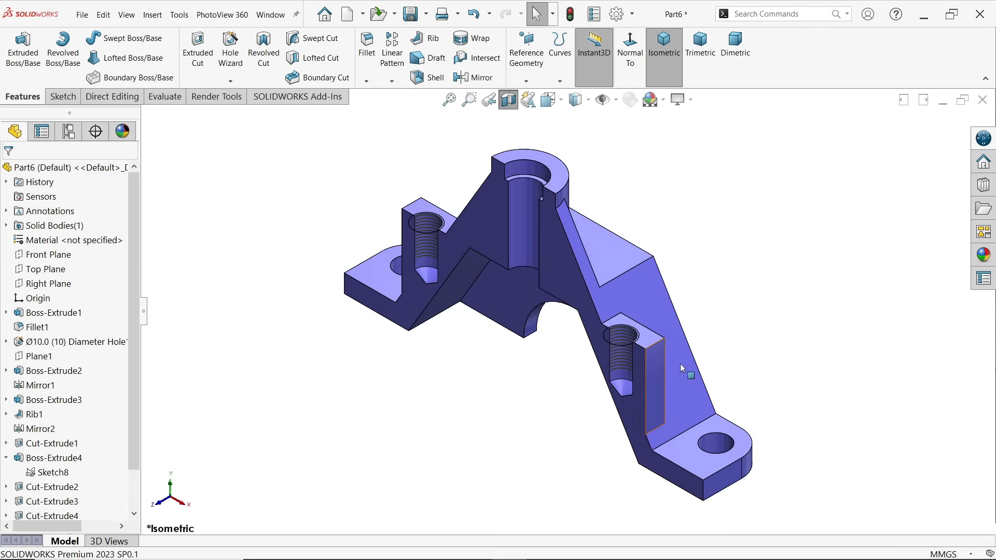
pyautogui.moveTo(674, 363); pyautogui.dragTo(696, 278, button='middle')
pyautogui.scroll(-2, 549, 343)
pyautogui.moveTo(548, 345); pyautogui.dragTo(622, 321, button='middle')
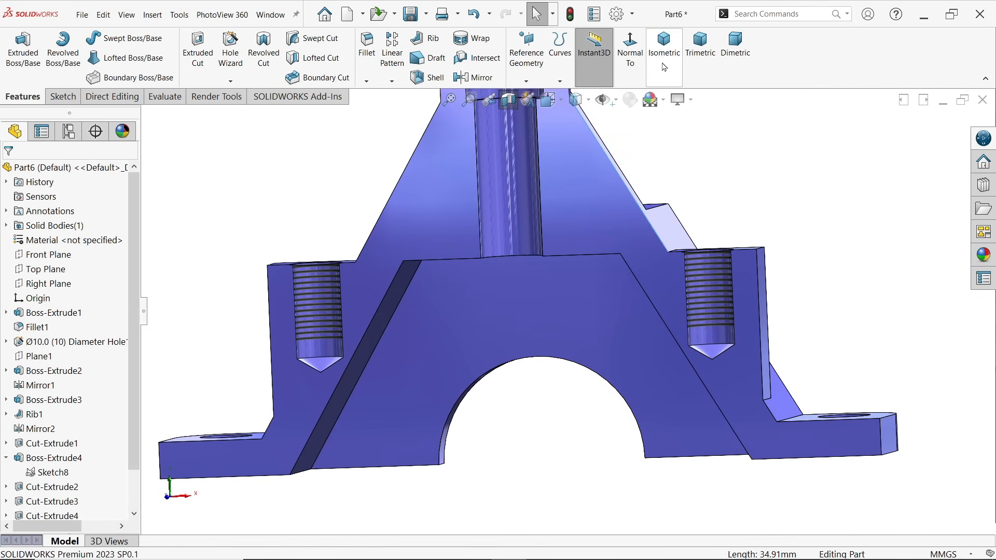
pyautogui.click(630, 49)
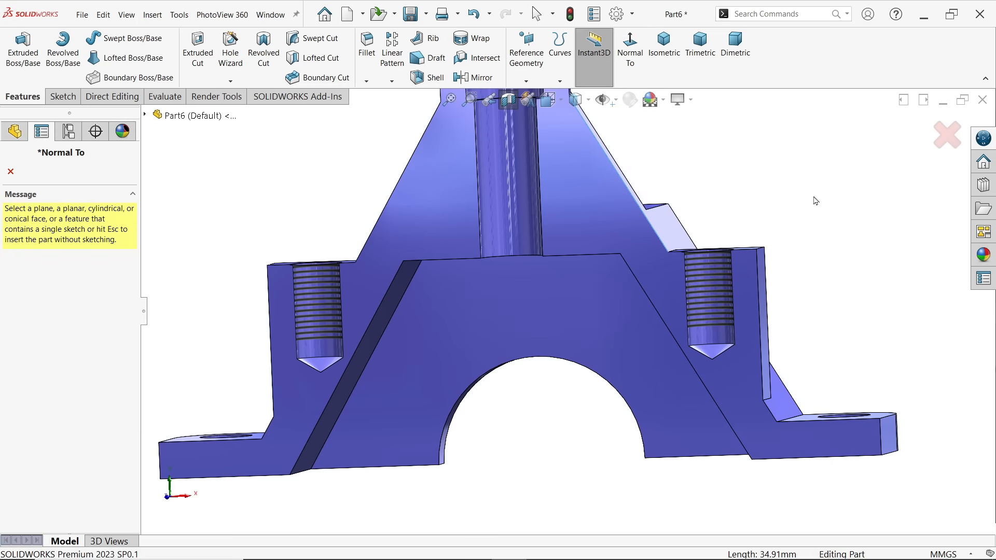
pyautogui.click(948, 135)
pyautogui.moveTo(845, 211); pyautogui.dragTo(754, 155, button='middle')
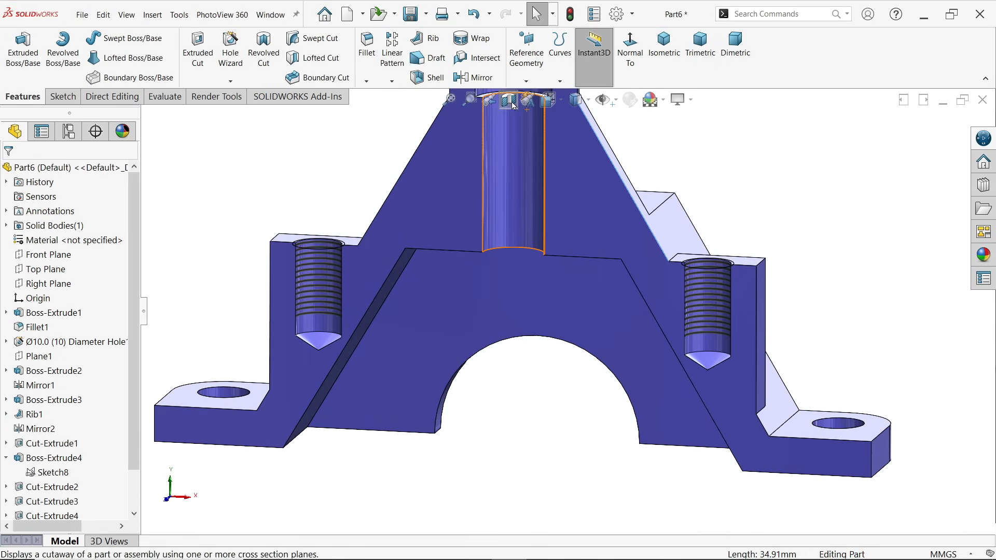
pyautogui.click(664, 46)
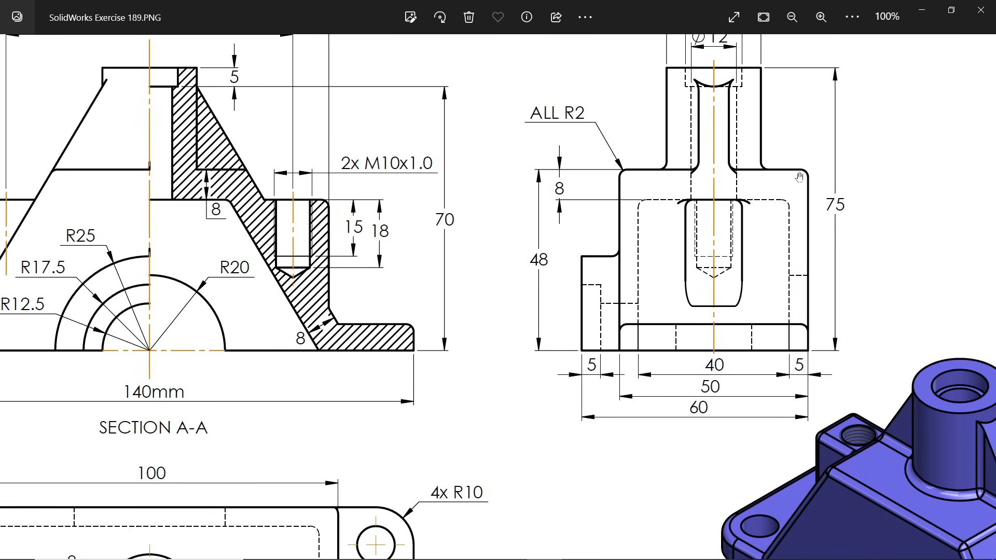
# Review the fillet callout and rounded edges across the views of the SolidWorks Exercise 189 drawing, then return to SOLIDWORKS
pyautogui.moveTo(771, 160); pyautogui.dragTo(773, 192)
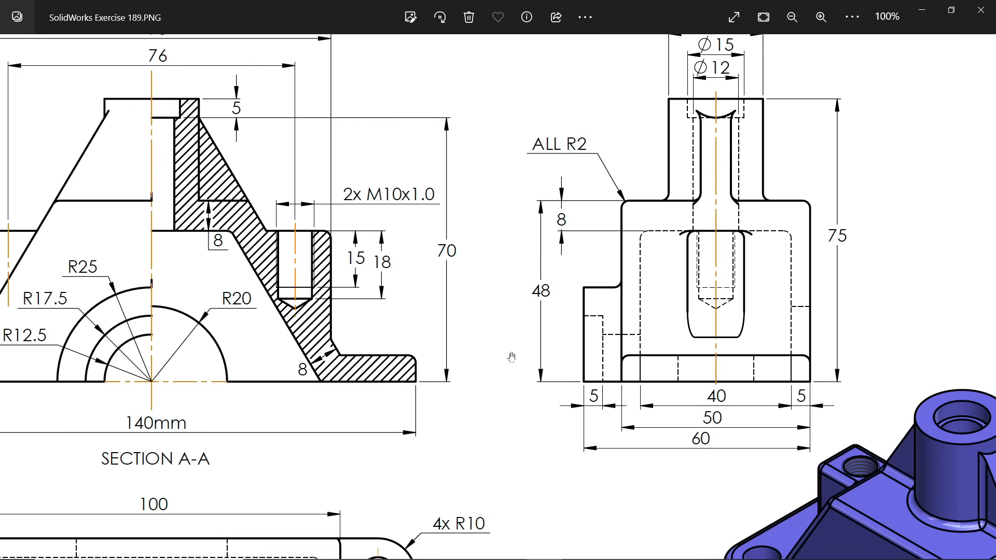
pyautogui.moveTo(338, 344); pyautogui.dragTo(476, 338)
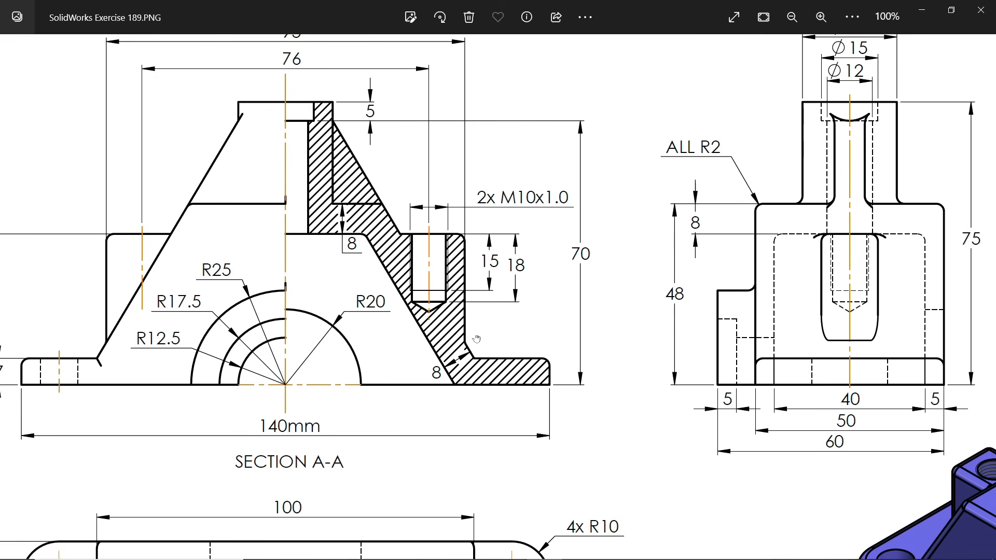
pyautogui.moveTo(414, 310); pyautogui.dragTo(469, 267)
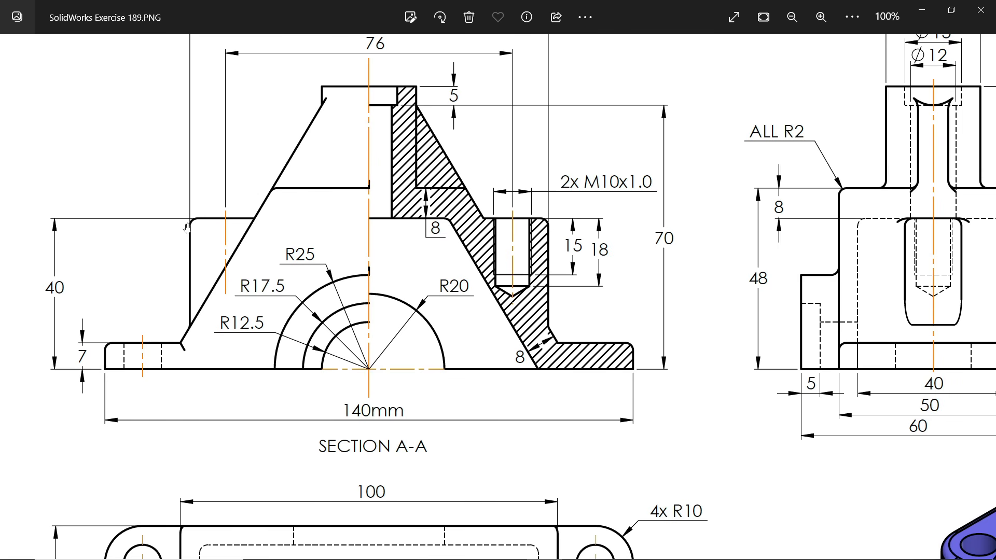
pyautogui.moveTo(276, 312)
pyautogui.mouseDown()
pyautogui.moveTo(309, 255)
pyautogui.moveTo(339, 280)
pyautogui.moveTo(342, 363)
pyautogui.moveTo(371, 189)
pyautogui.mouseUp()
pyautogui.moveTo(414, 368); pyautogui.dragTo(435, 287)
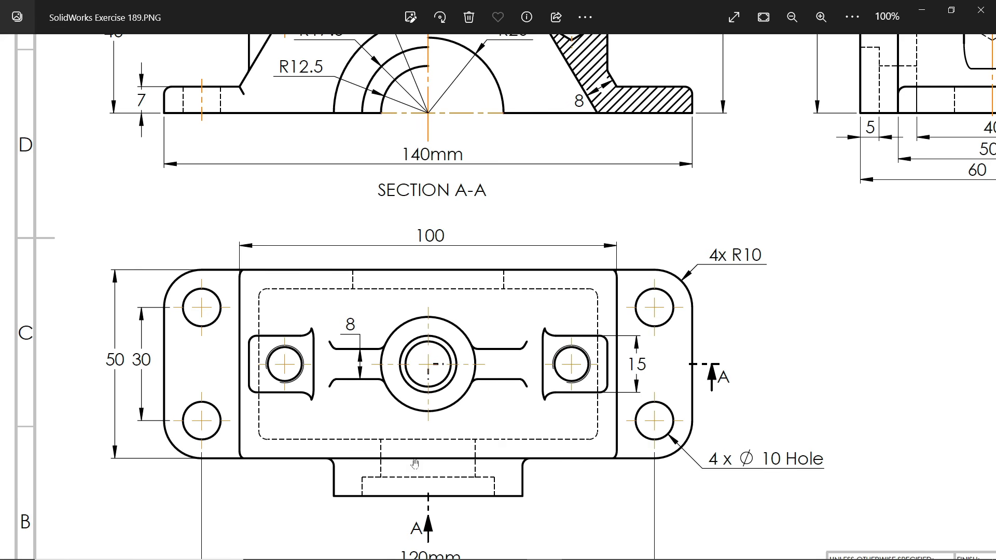
pyautogui.click(924, 13)
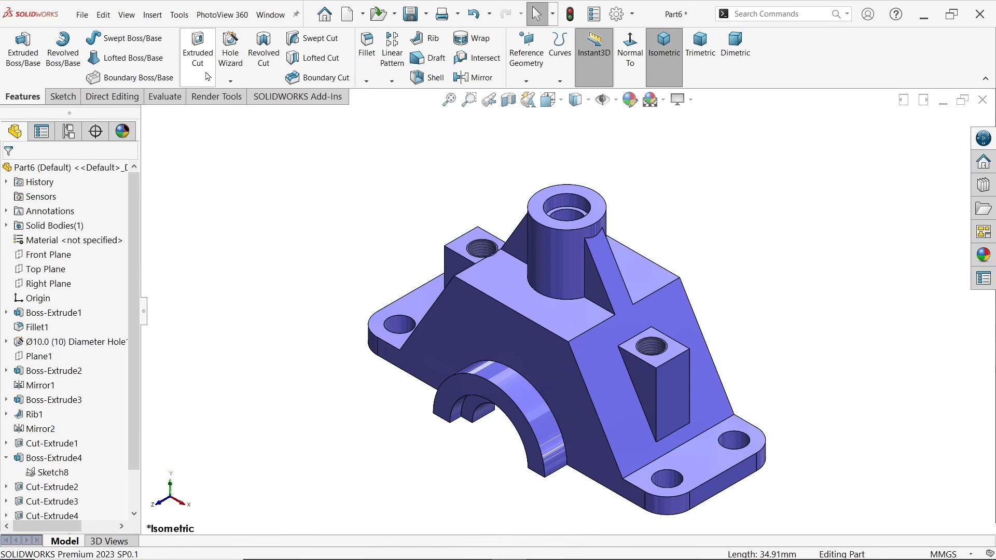
# Start a 2 mm symmetric fillet on the upper rims of both base flanges and the body's front top and negative-X sloping edges
pyautogui.click(367, 47)
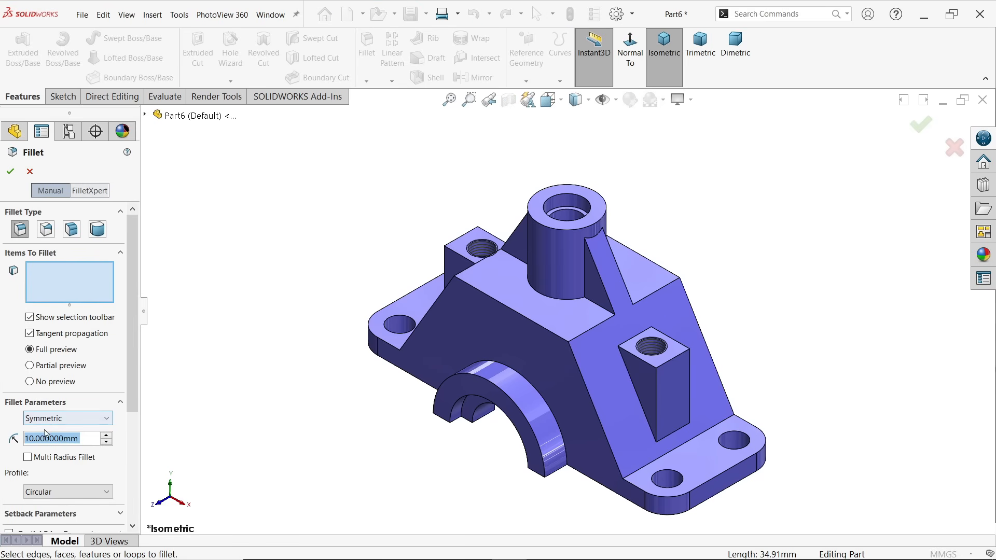
pyautogui.write('2')
pyautogui.press('Return')
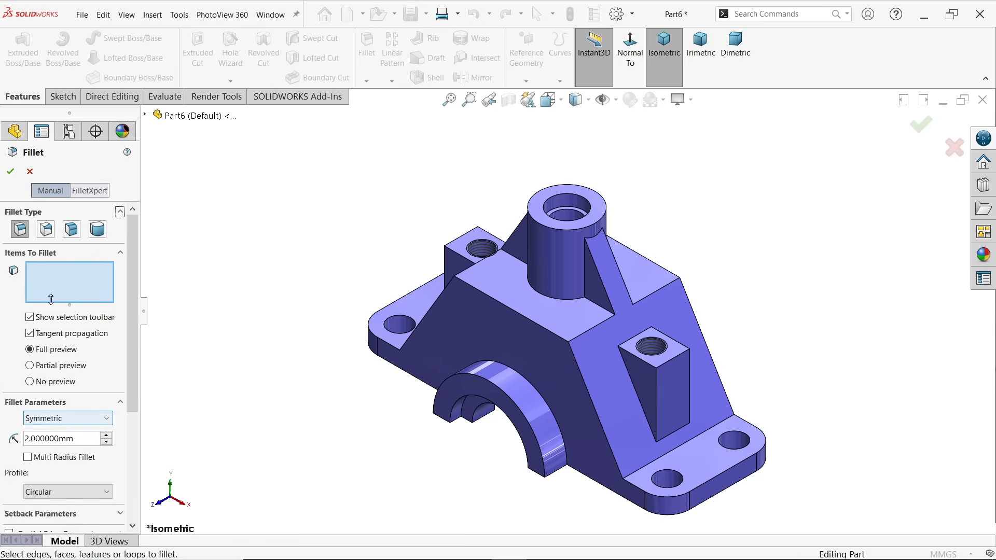
pyautogui.scroll(-2, 709, 483)
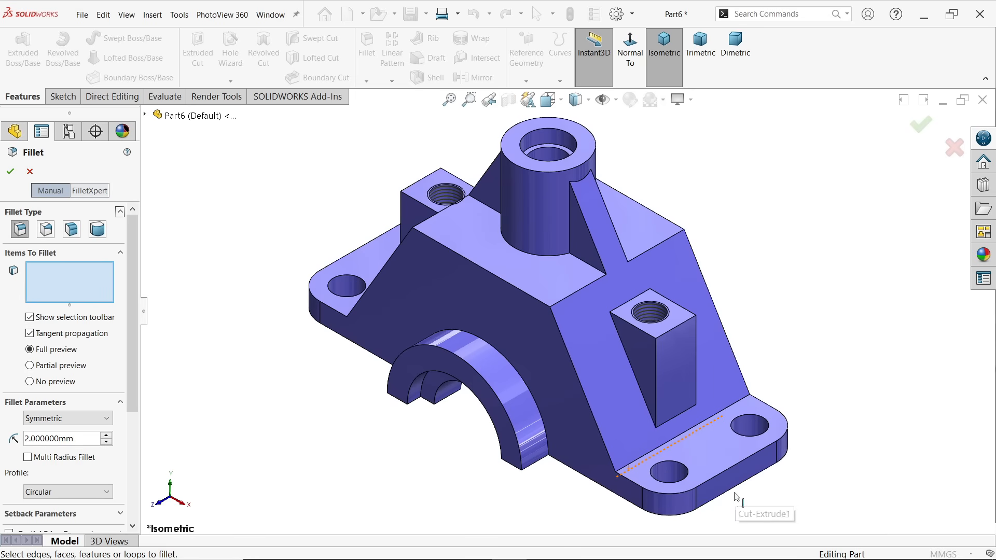
pyautogui.click(710, 484)
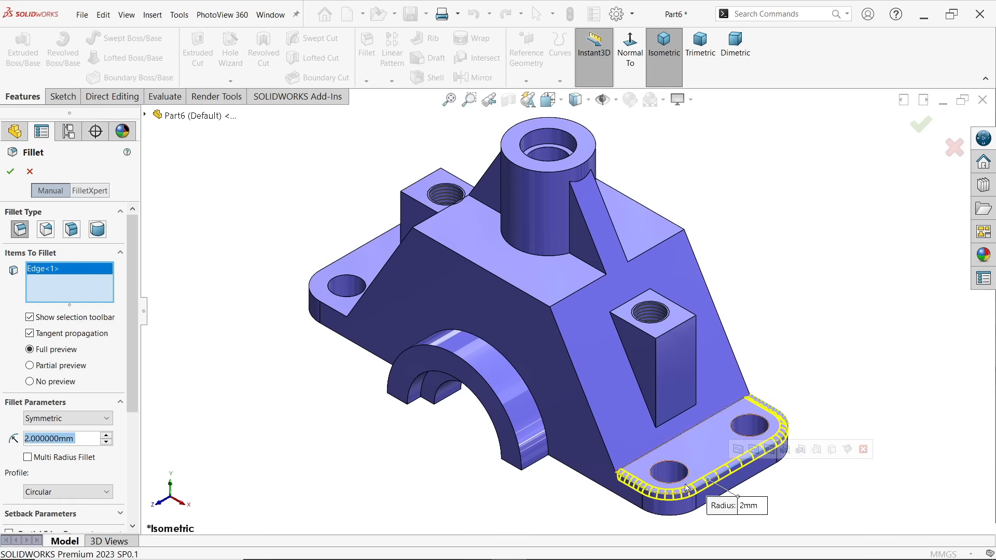
pyautogui.click(337, 312)
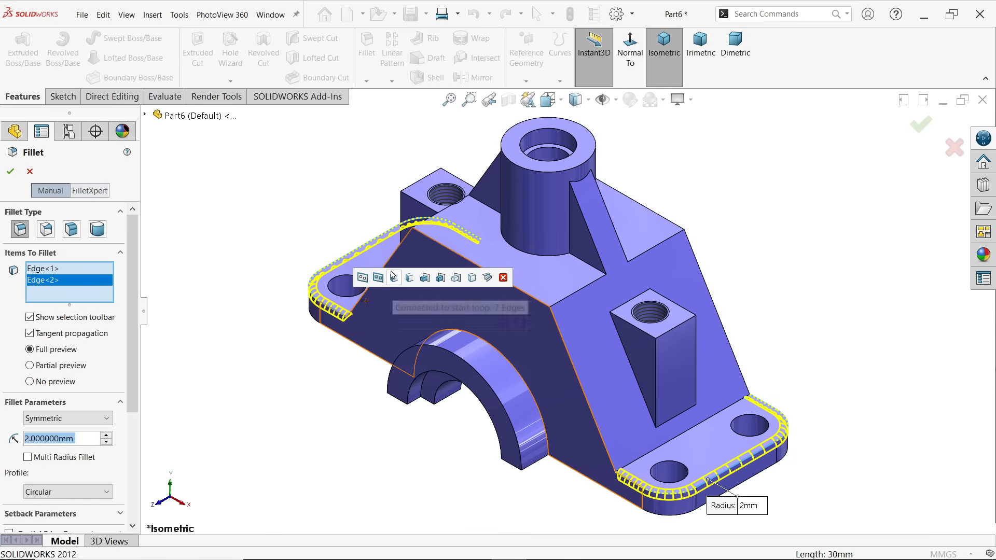
pyautogui.click(465, 261)
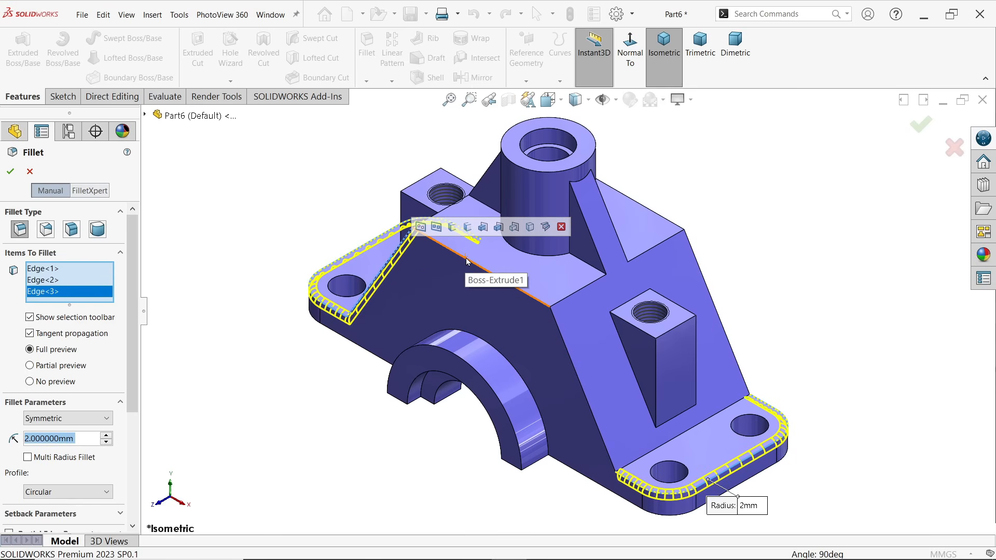
pyautogui.click(465, 261)
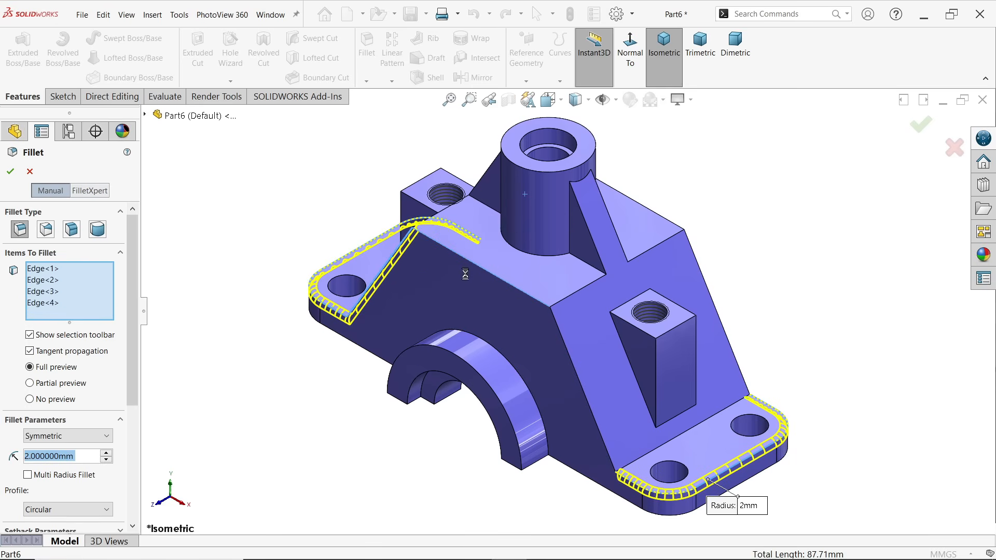
pyautogui.click(564, 351)
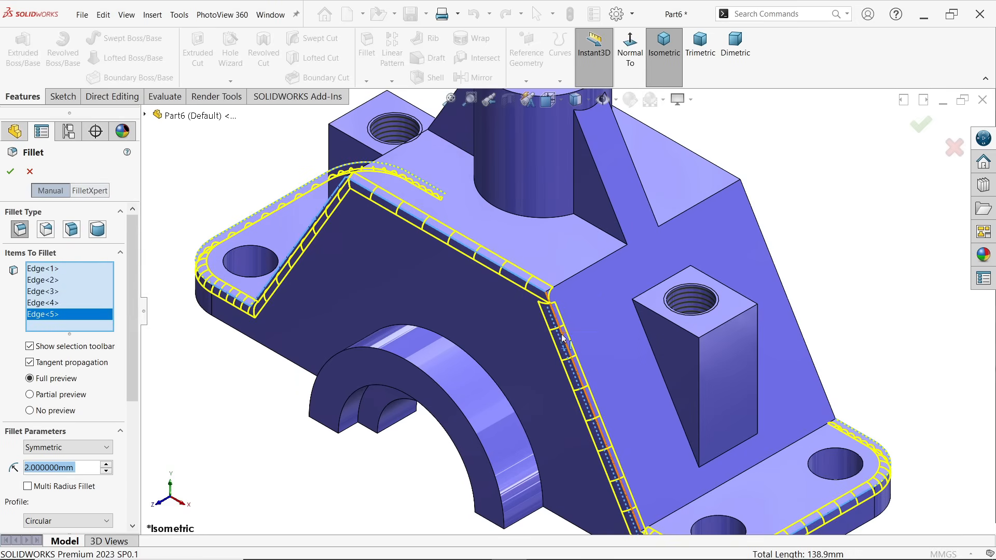
pyautogui.scroll(-3, 551, 314)
pyautogui.scroll(-2, 552, 314)
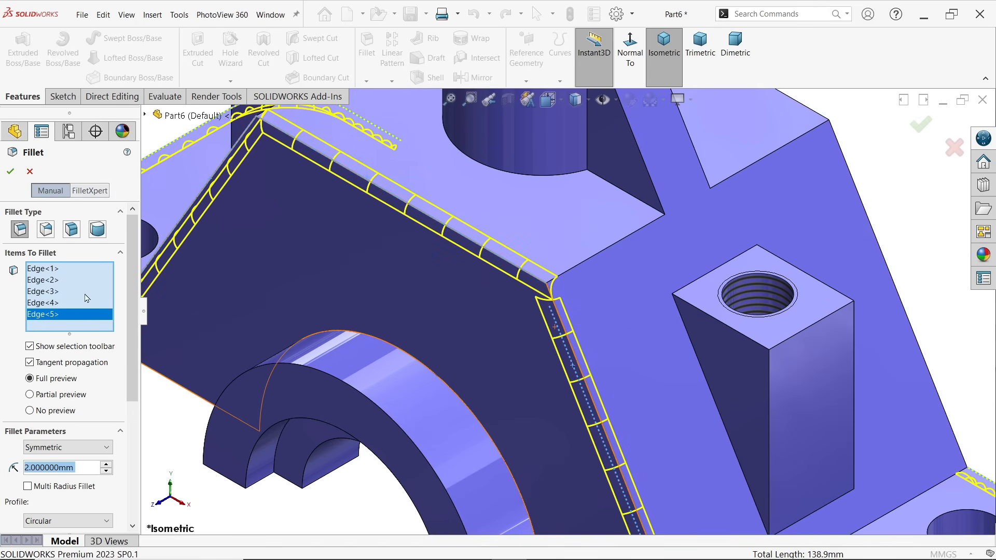
pyautogui.rightClick(71, 318)
pyautogui.click(99, 336)
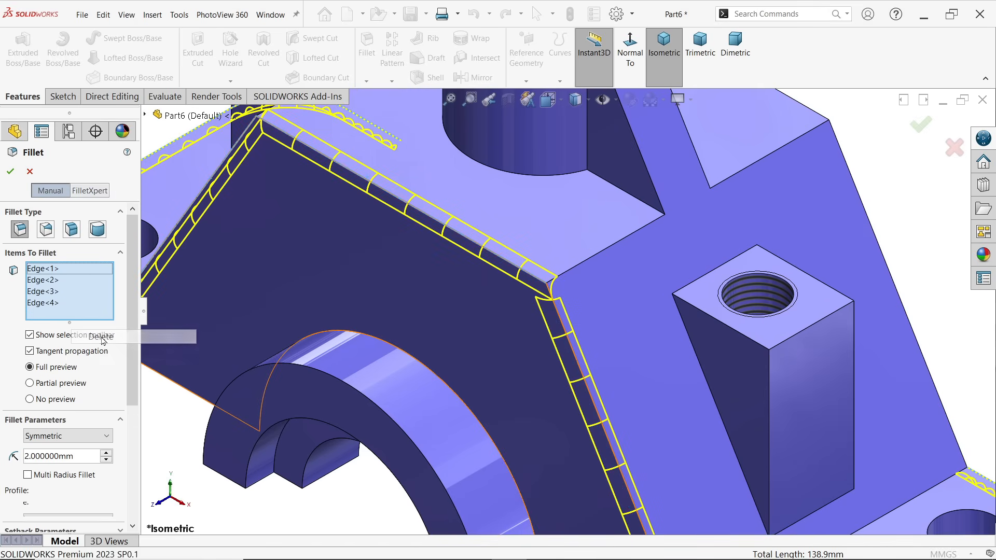
pyautogui.click(565, 333)
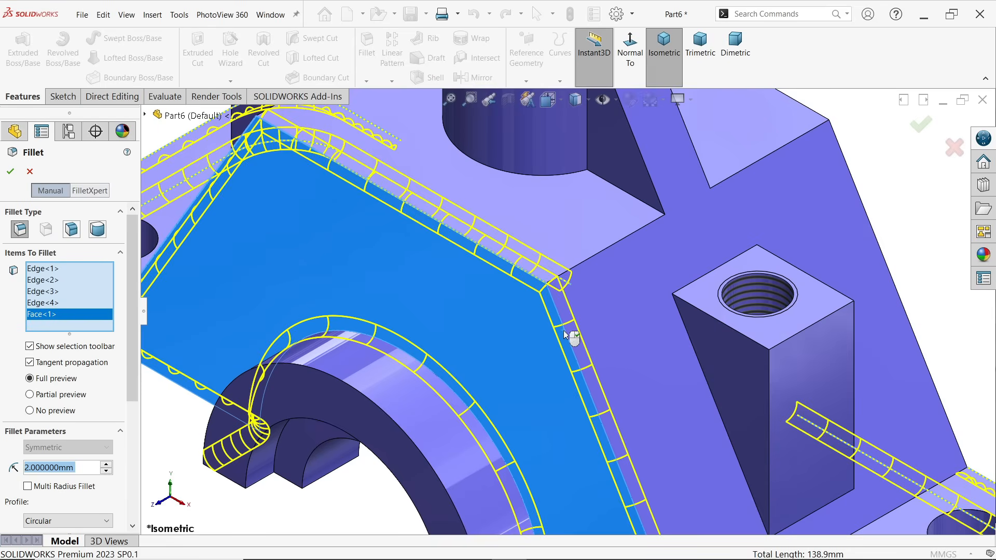
pyautogui.rightClick(66, 321)
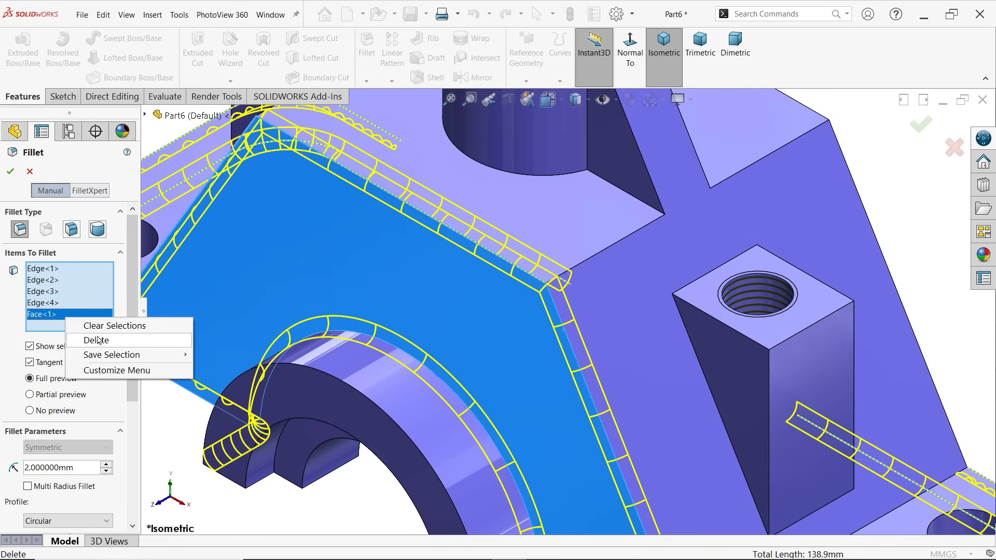
pyautogui.click(99, 337)
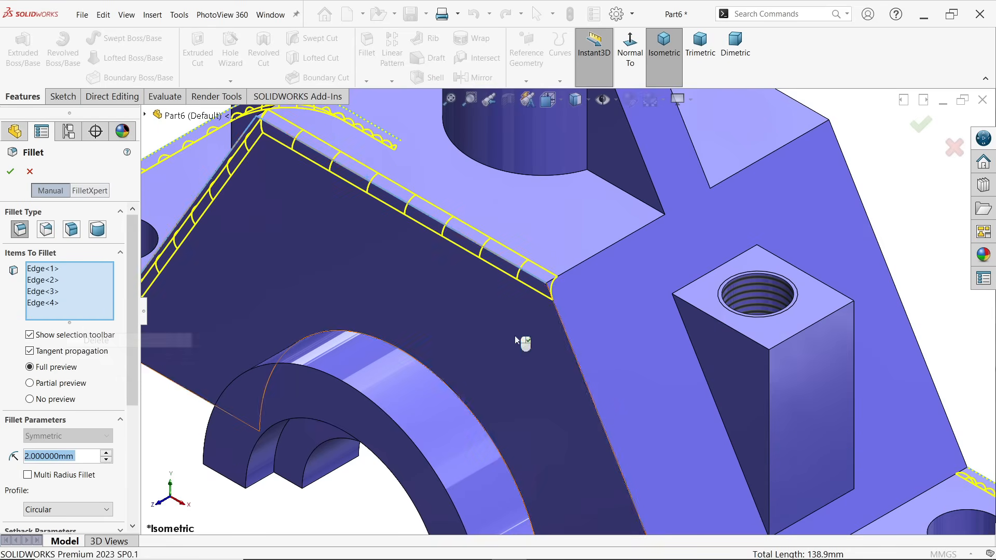
# Add the body's front sloping edge on the positive X side and its rear sloping and top edges to the fillet
pyautogui.click(564, 335)
pyautogui.press('f')
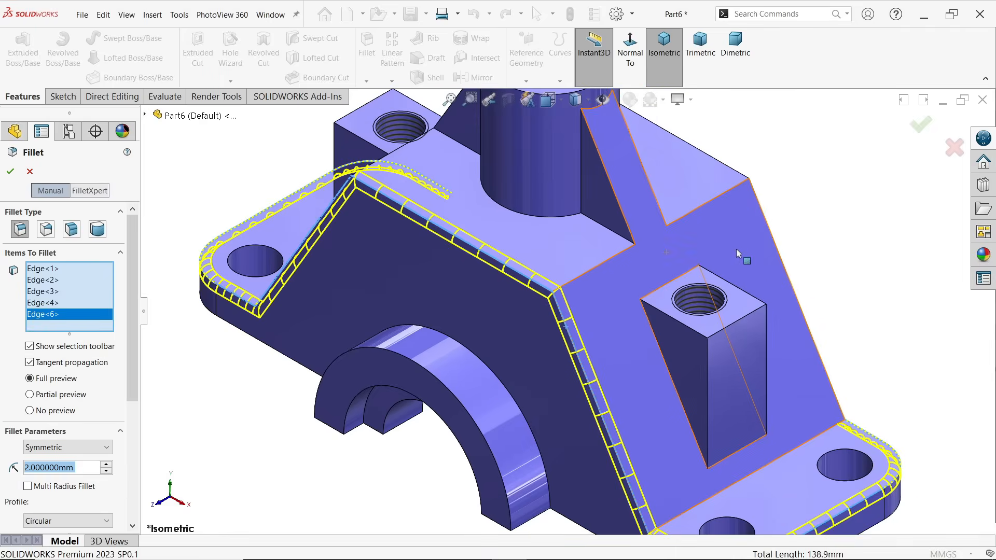
pyautogui.click(761, 305)
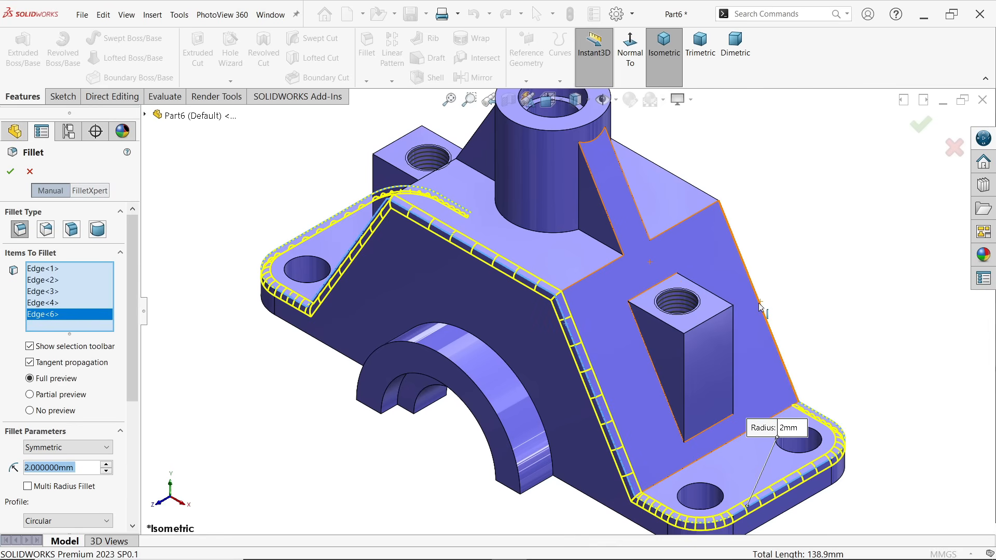
pyautogui.click(710, 197)
pyautogui.moveTo(759, 227); pyautogui.dragTo(475, 124, button='middle')
pyautogui.click(475, 124)
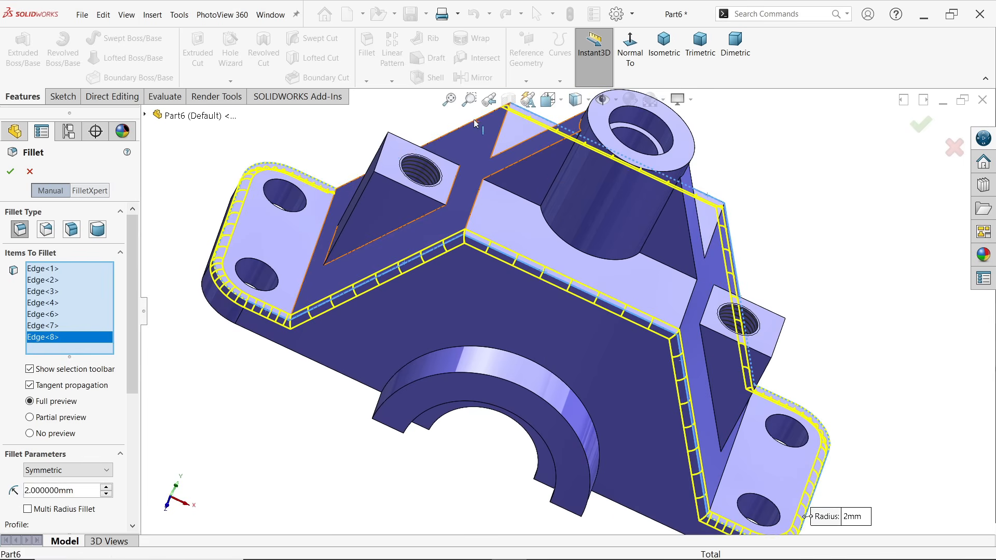
pyautogui.moveTo(527, 247); pyautogui.dragTo(493, 239, button='middle')
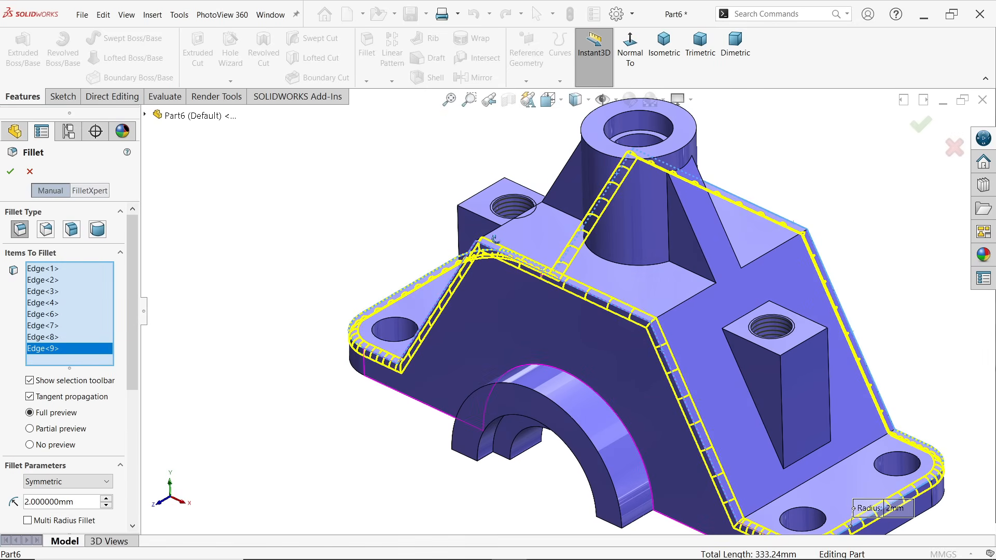
# Try adding the body's top cross edges beside the rib and the rib's base edge to the fillet, and remove them from the selection
pyautogui.scroll(-3, 675, 223)
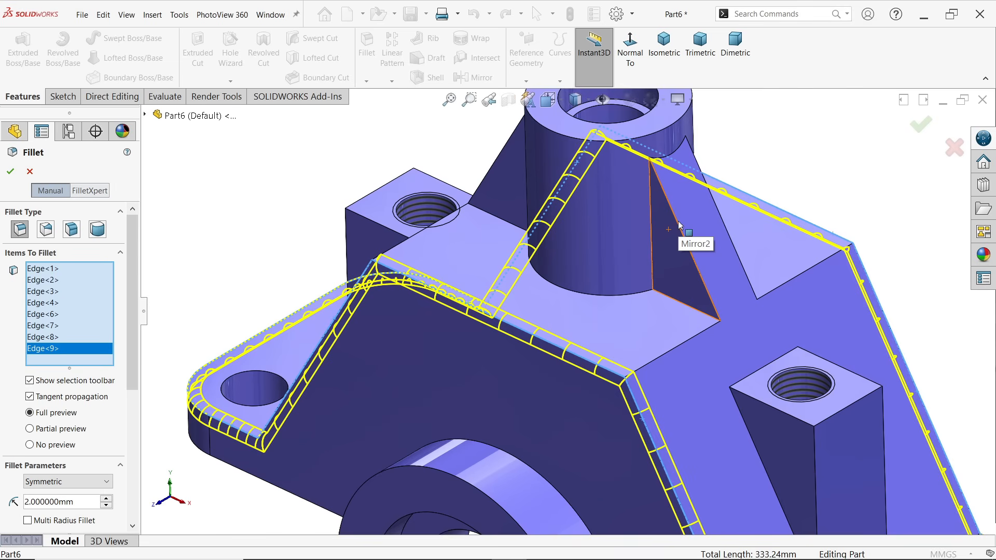
pyautogui.click(677, 348)
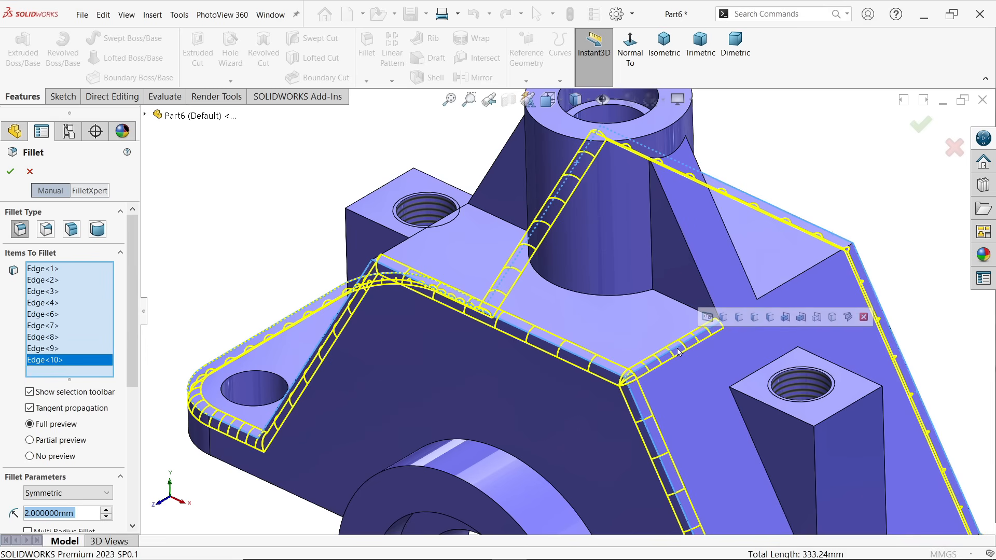
pyautogui.click(793, 284)
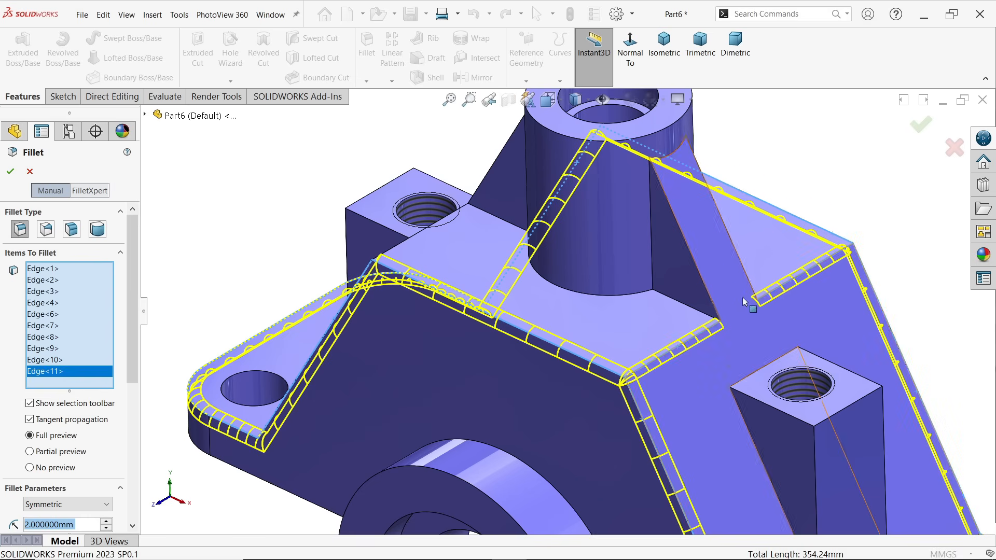
pyautogui.click(693, 311)
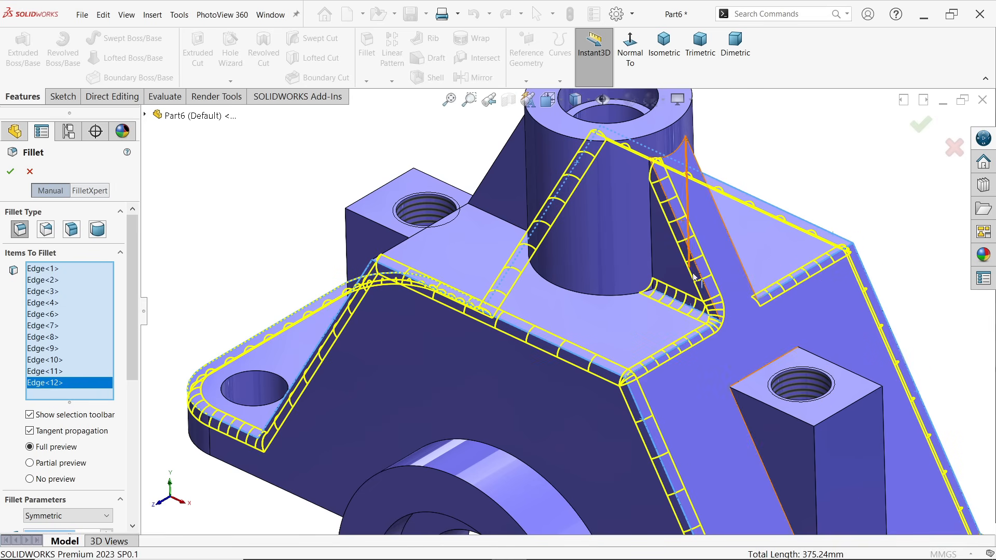
pyautogui.rightClick(64, 388)
pyautogui.click(91, 406)
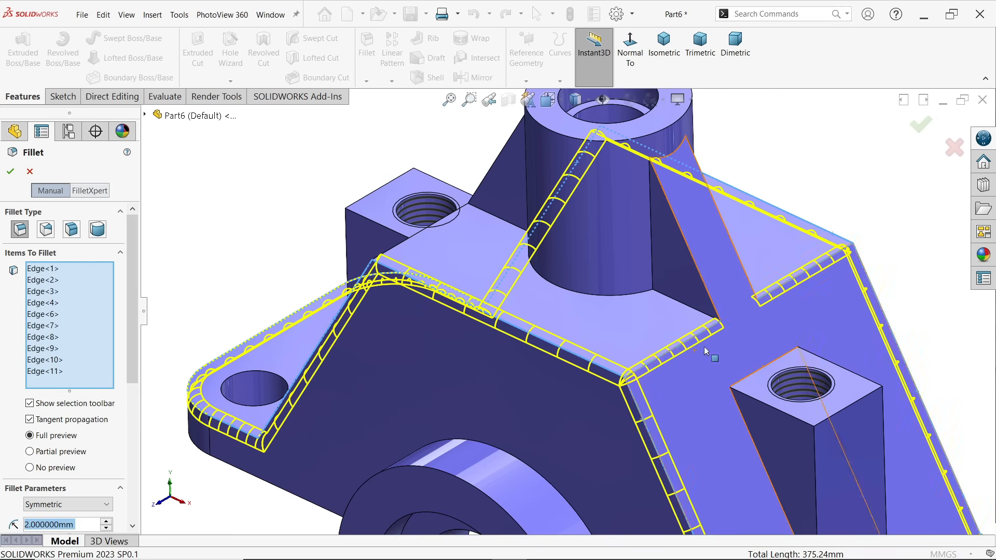
pyautogui.click(49, 372)
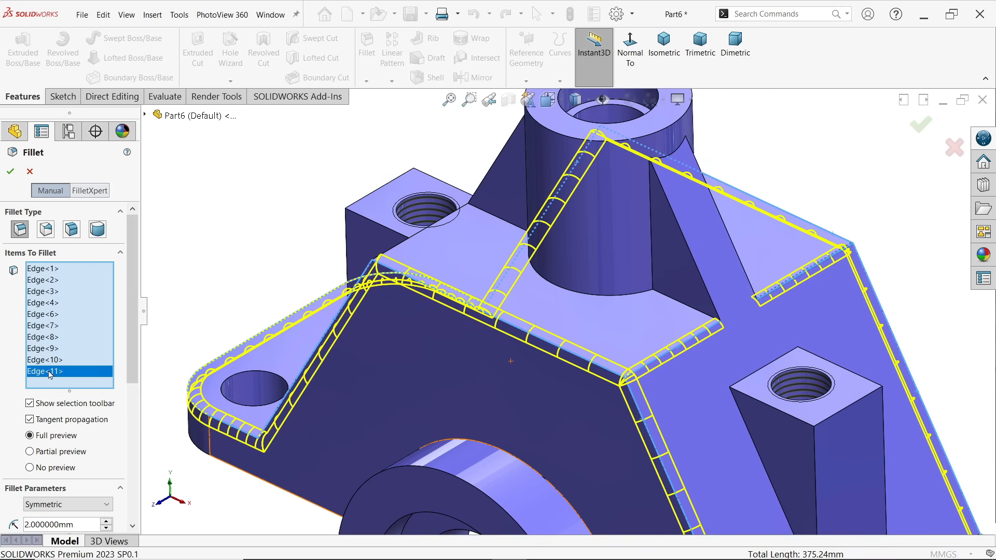
pyautogui.press('Delete')
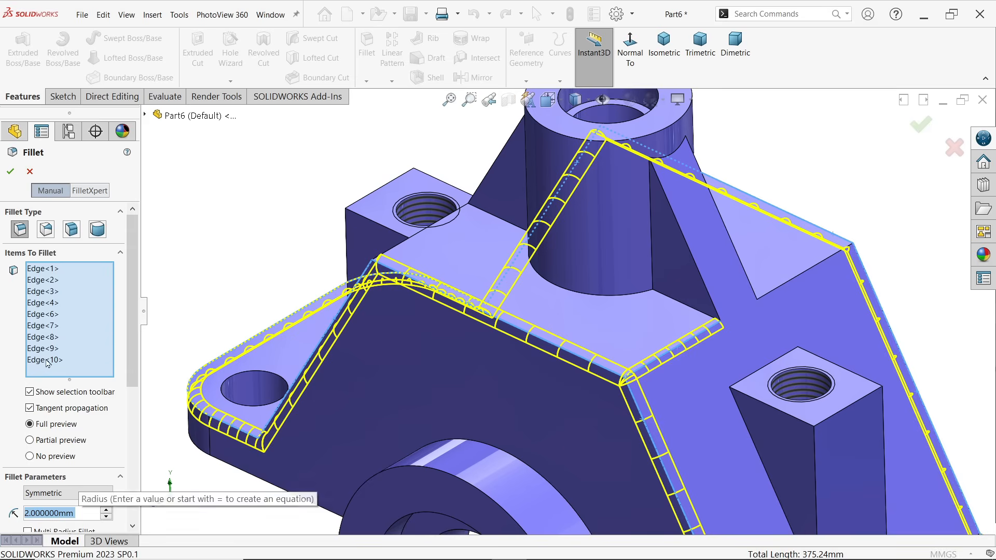
pyautogui.click(49, 361)
pyautogui.press('Delete')
# Add the two outer vertical edges of the tapped boss on the positive X side to the fillet
pyautogui.scroll(2, 617, 254)
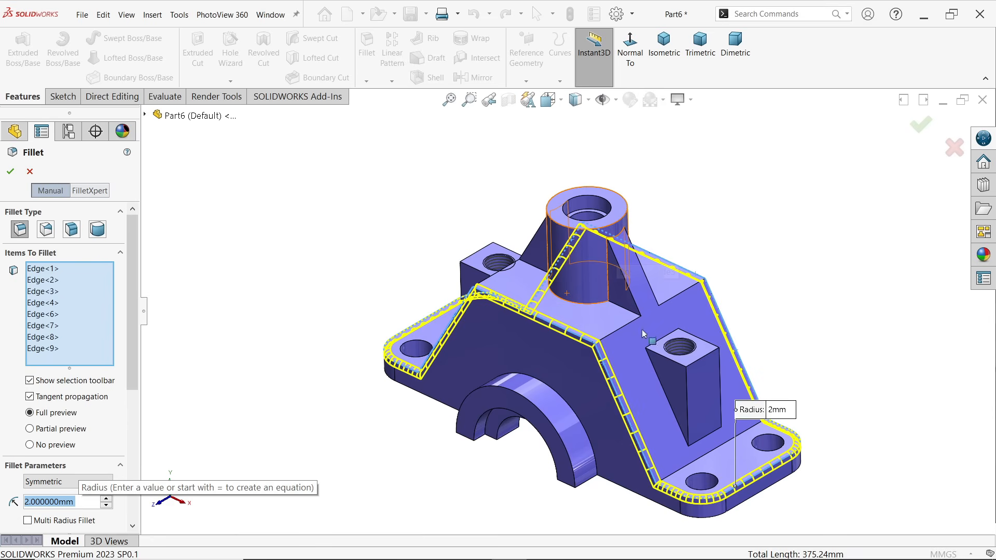
pyautogui.scroll(-3, 643, 332)
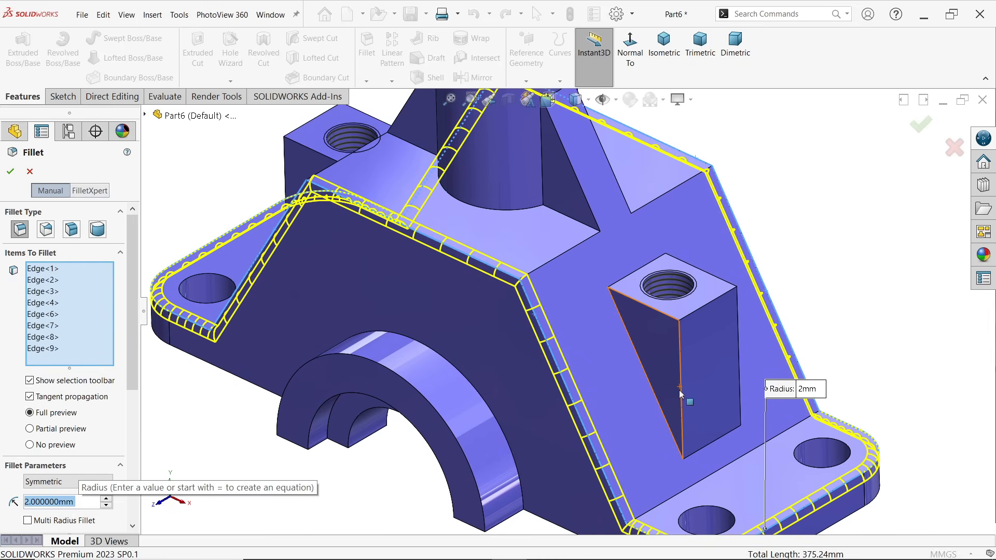
pyautogui.click(682, 394)
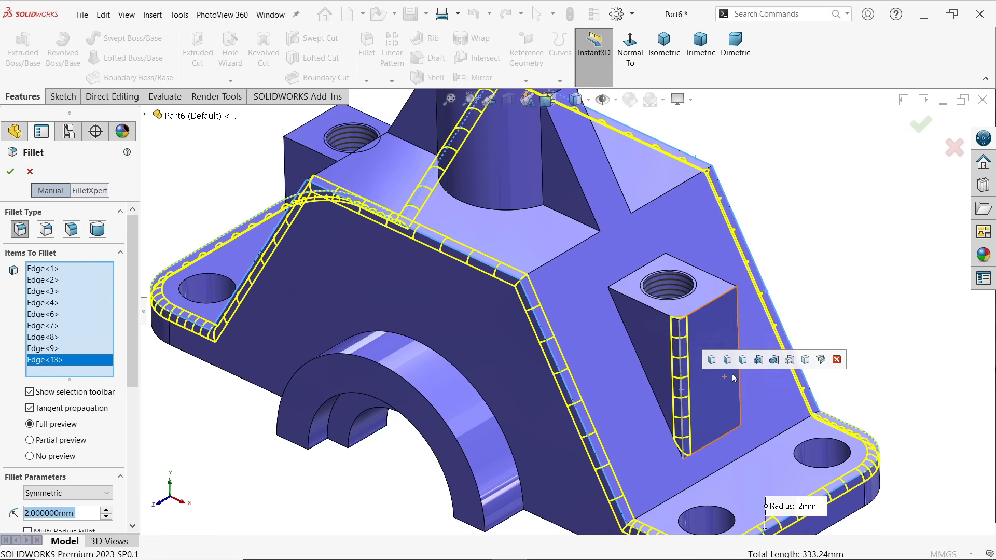
pyautogui.click(740, 377)
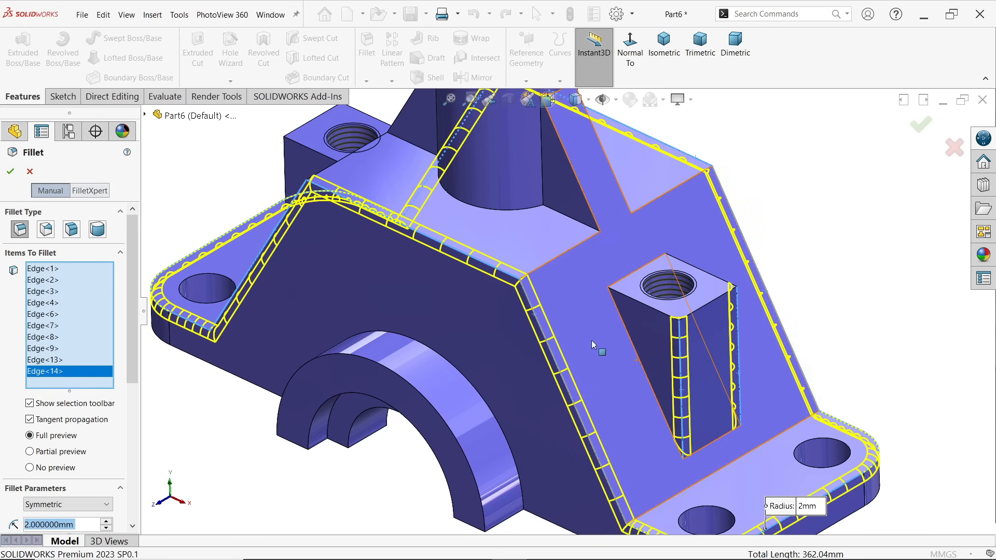
# Add the two outer vertical edges of the tapped boss on the negative X side to the fillet
pyautogui.moveTo(457, 274); pyautogui.dragTo(625, 368, button='middle')
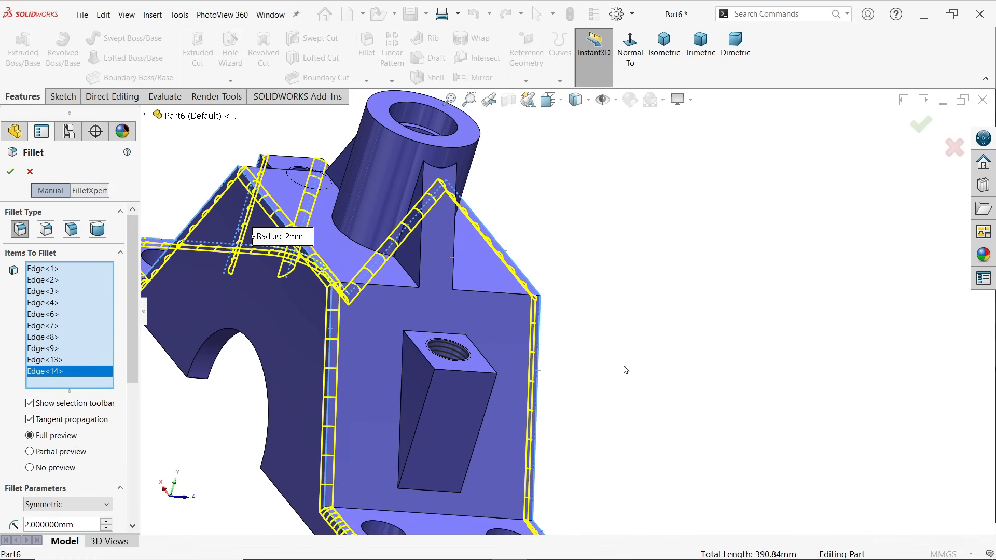
pyautogui.click(425, 410)
pyautogui.click(480, 425)
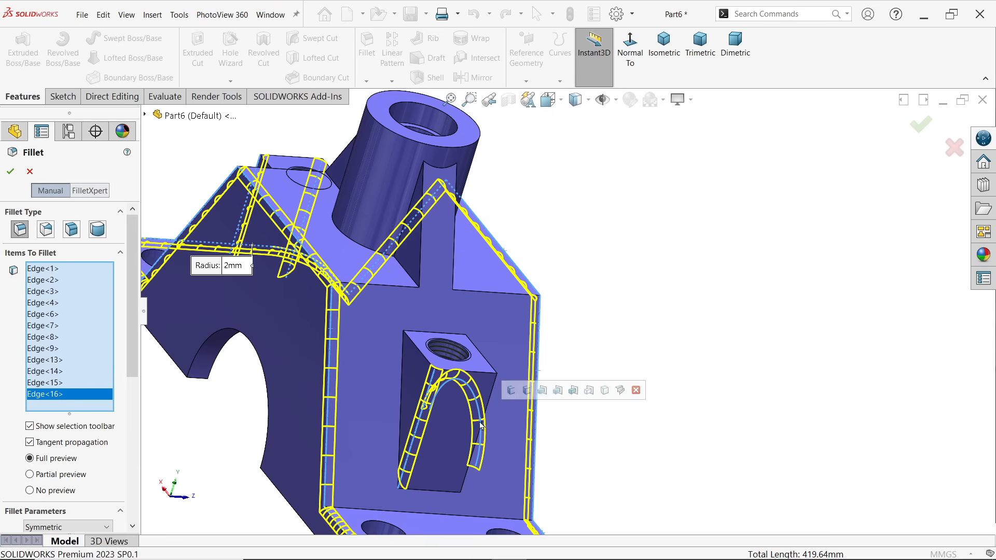
pyautogui.rightClick(69, 395)
pyautogui.click(101, 413)
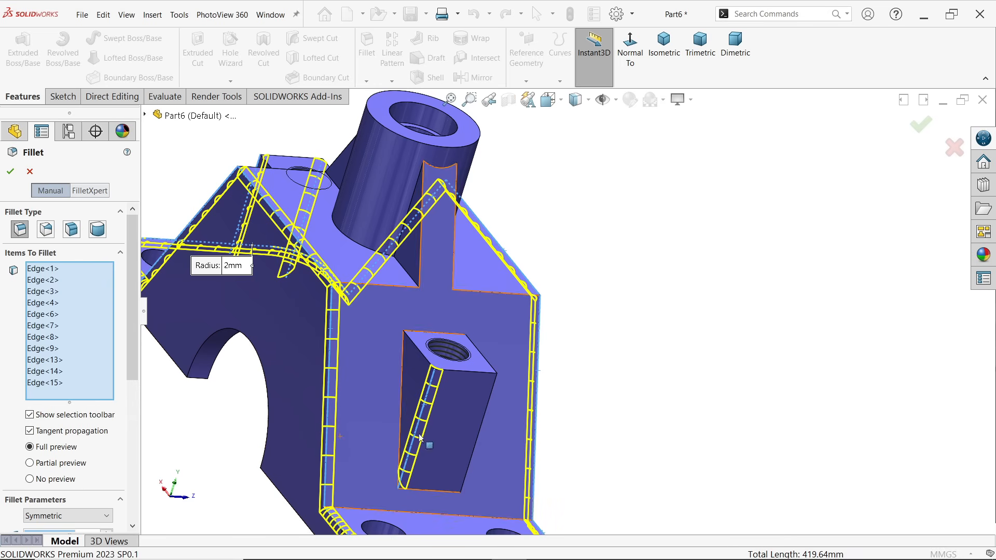
pyautogui.click(483, 422)
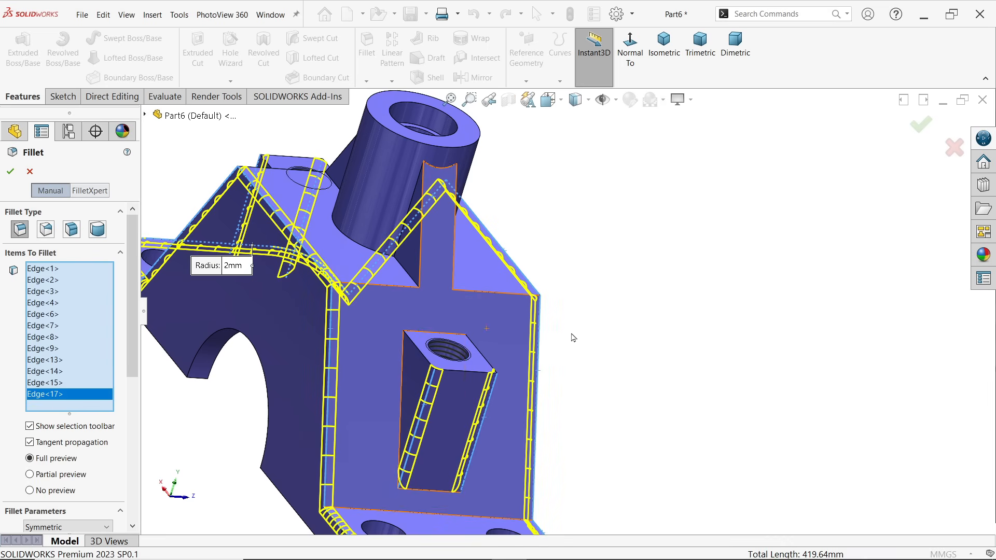
# Add the outer arc edge where the half-round boss meets the body's front face to the fillet
pyautogui.scroll(2, 574, 338)
pyautogui.moveTo(652, 365); pyautogui.dragTo(516, 351, button='middle')
pyautogui.scroll(-3, 491, 350)
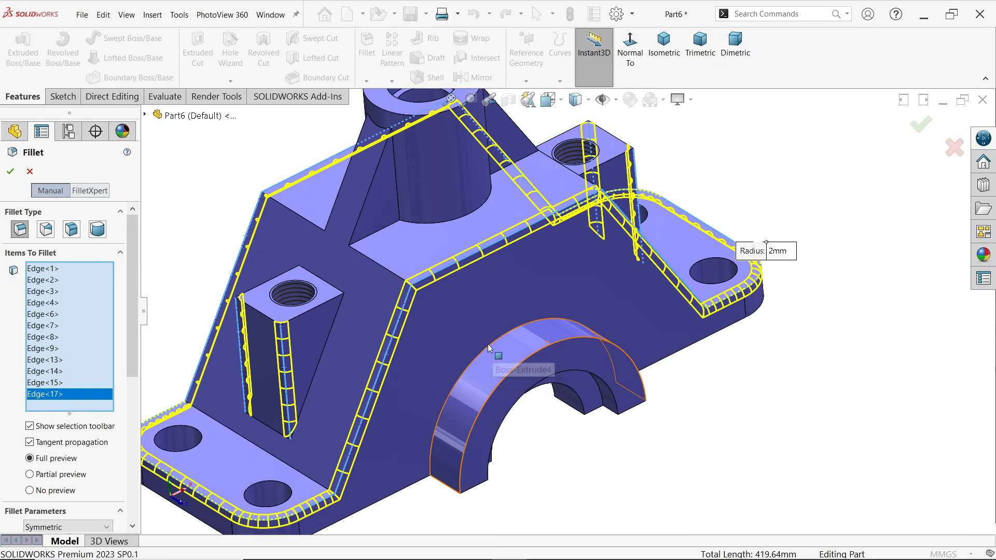
pyautogui.click(488, 347)
# Add the two cross edges bordering the underside pocket's flat ceiling to the fillet and apply it with a 2 mm radius
pyautogui.scroll(2, 538, 361)
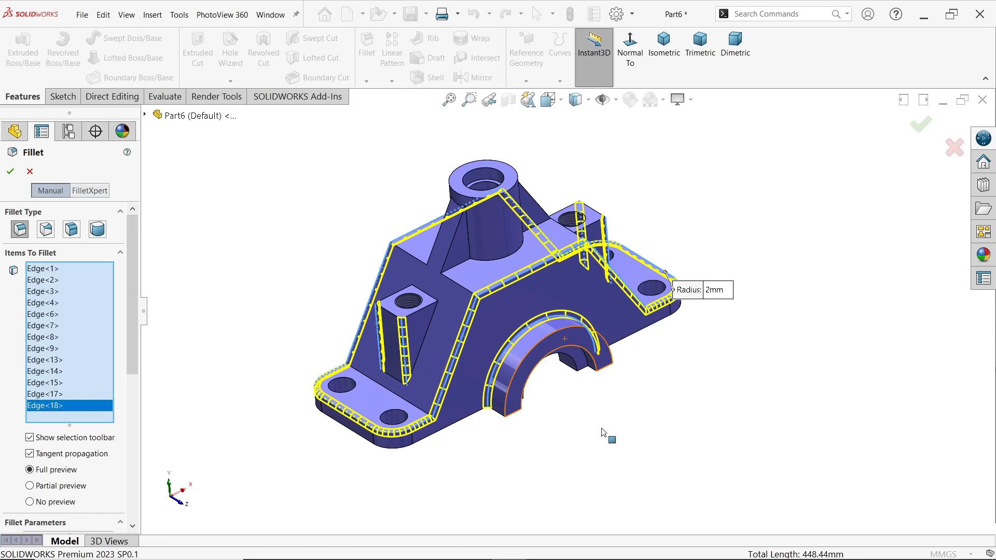
pyautogui.moveTo(604, 434); pyautogui.dragTo(605, 89, button='middle')
pyautogui.scroll(-4, 528, 187)
pyautogui.moveTo(464, 305); pyautogui.dragTo(355, 363, button='middle')
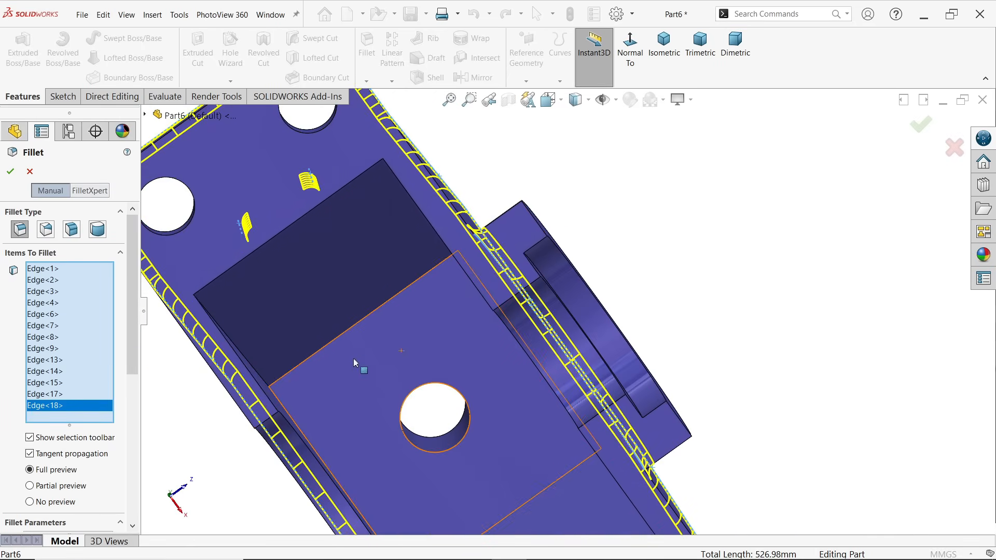
pyautogui.scroll(-3, 290, 394)
pyautogui.click(281, 384)
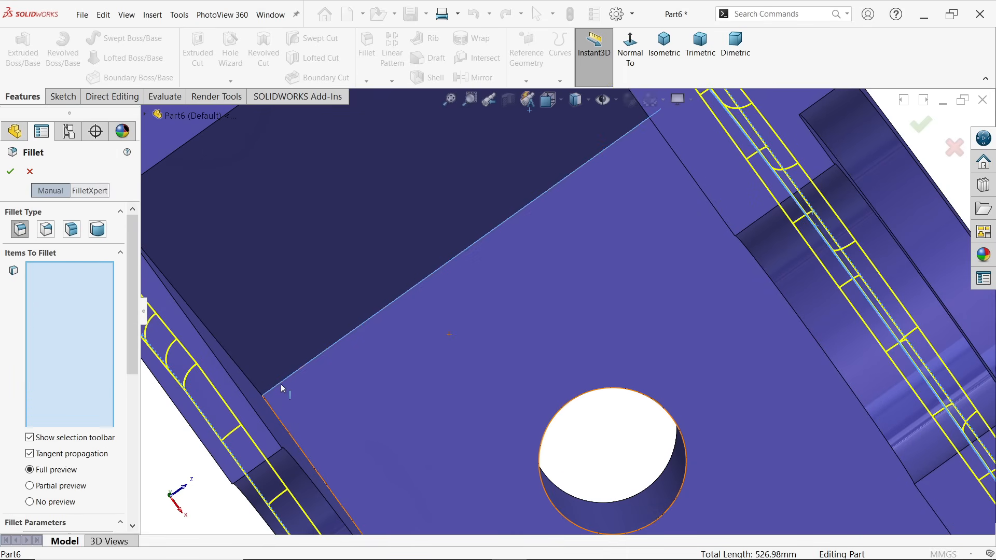
pyautogui.scroll(3, 519, 373)
pyautogui.scroll(-2, 691, 449)
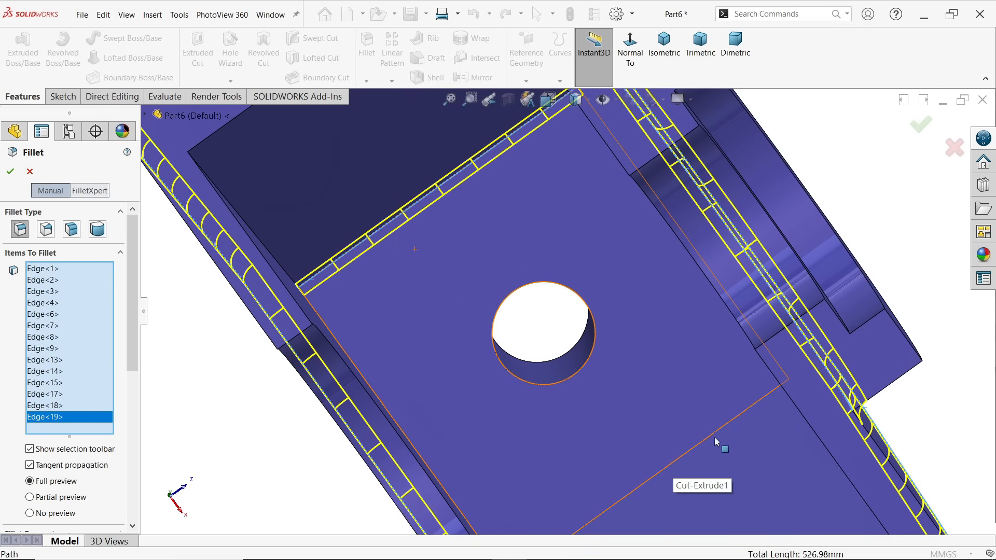
pyautogui.click(712, 440)
pyautogui.moveTo(690, 382); pyautogui.dragTo(702, 338, button='middle')
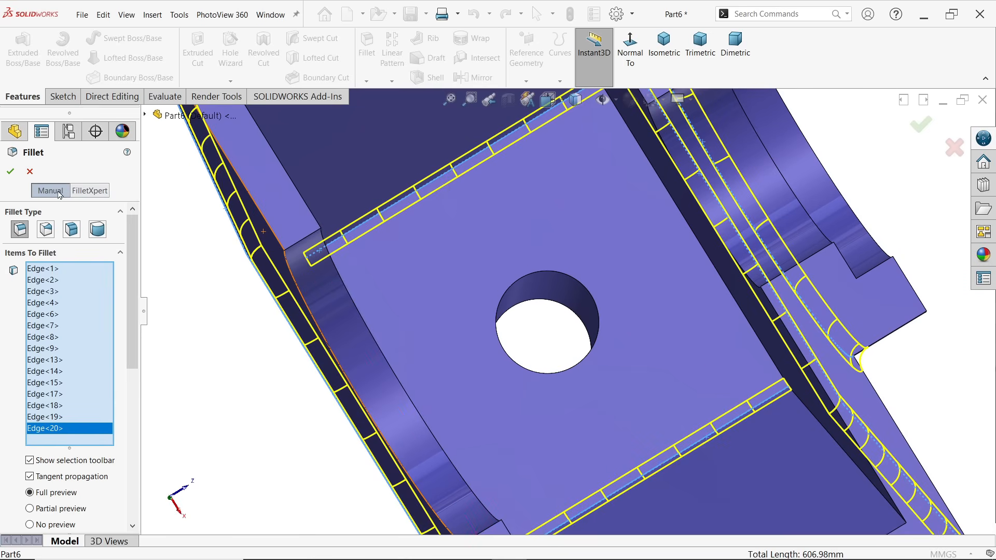
pyautogui.scroll(2, 623, 293)
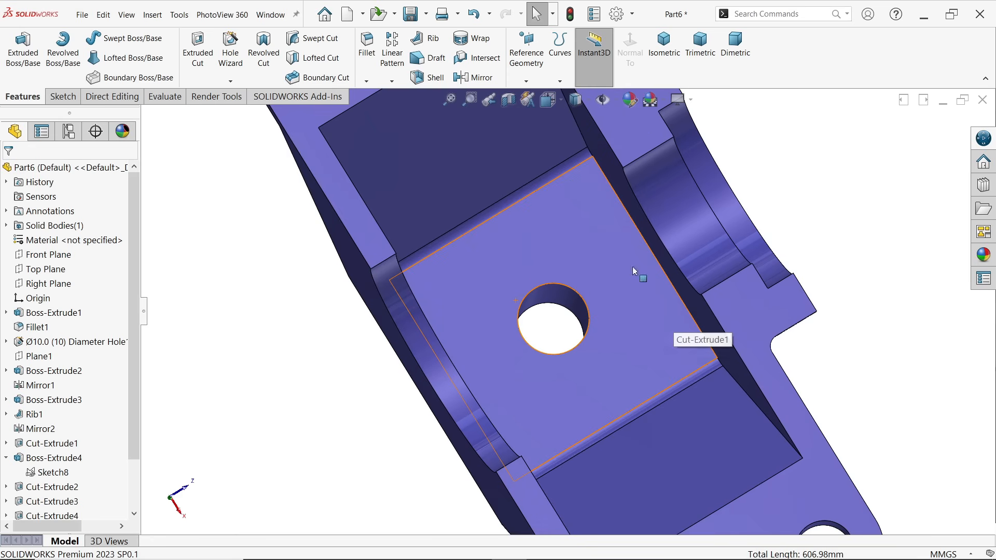
# Start another 2 mm fillet on the inner edge chains where the underside pocket's ceiling and slopes meet its two long side walls
pyautogui.click(372, 47)
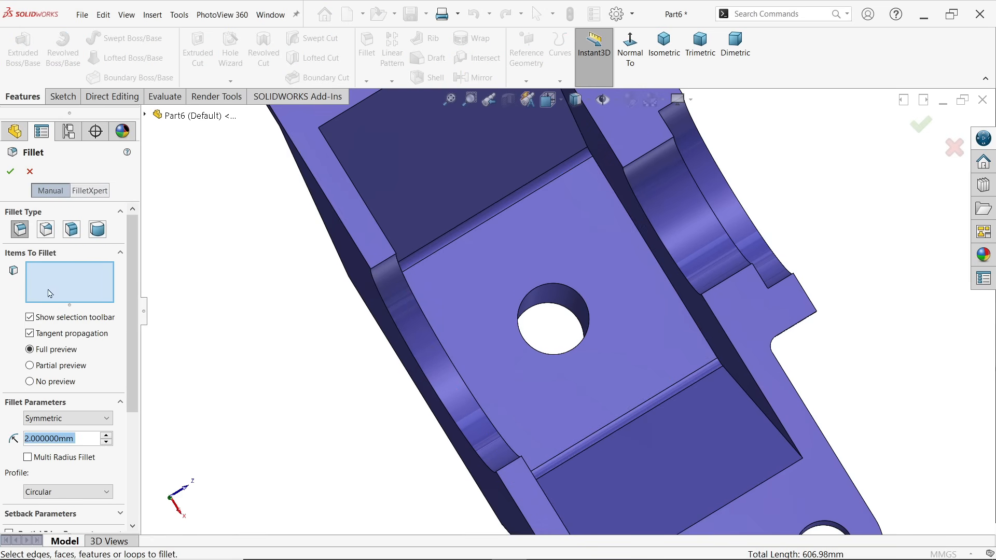
pyautogui.moveTo(502, 337); pyautogui.dragTo(623, 238, button='middle')
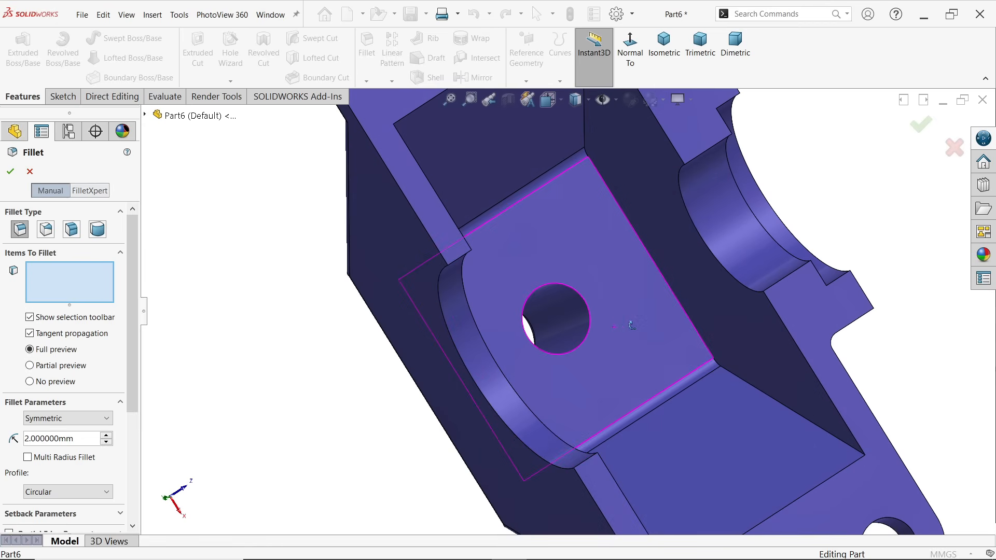
pyautogui.click(586, 136)
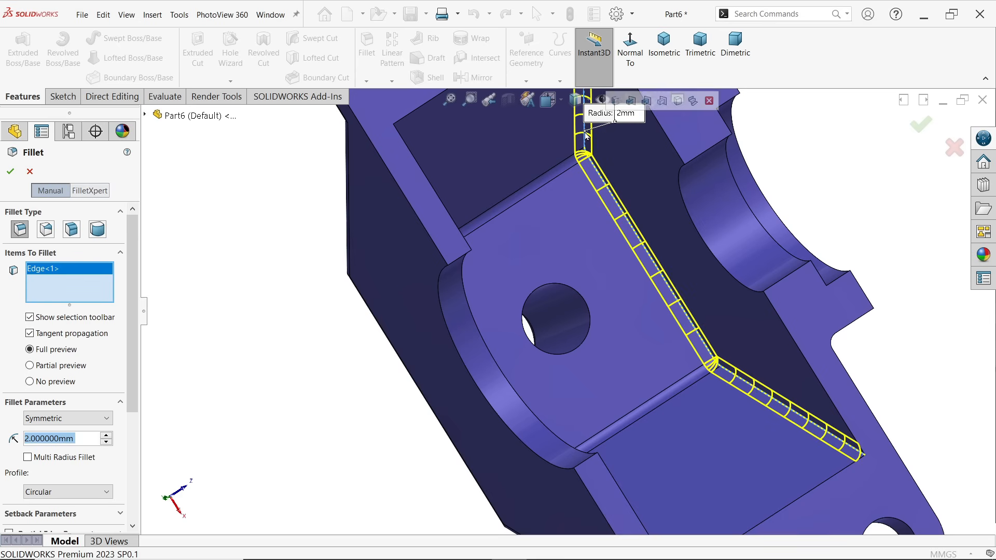
pyautogui.moveTo(558, 314); pyautogui.dragTo(555, 326, button='middle')
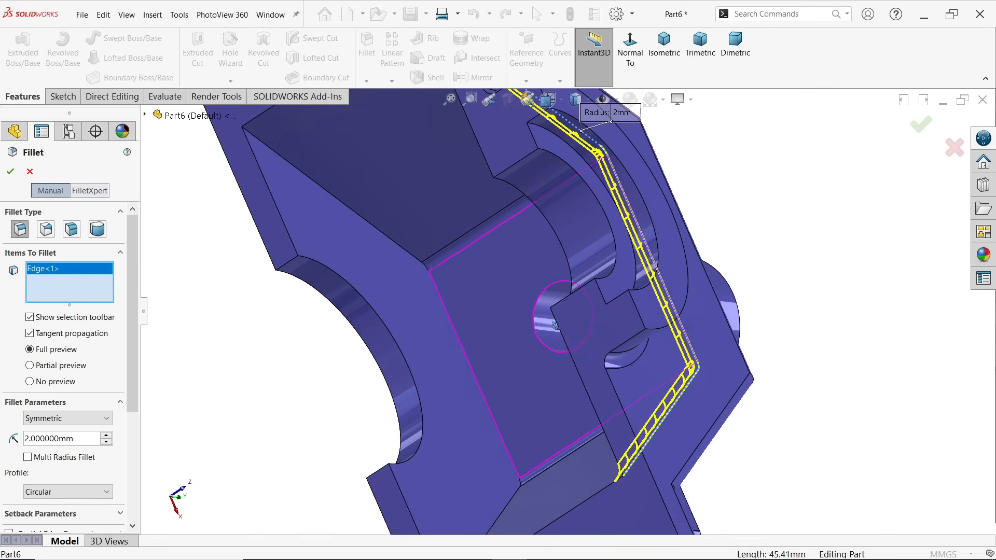
pyautogui.click(408, 251)
pyautogui.scroll(1, 505, 346)
pyautogui.scroll(2, 506, 346)
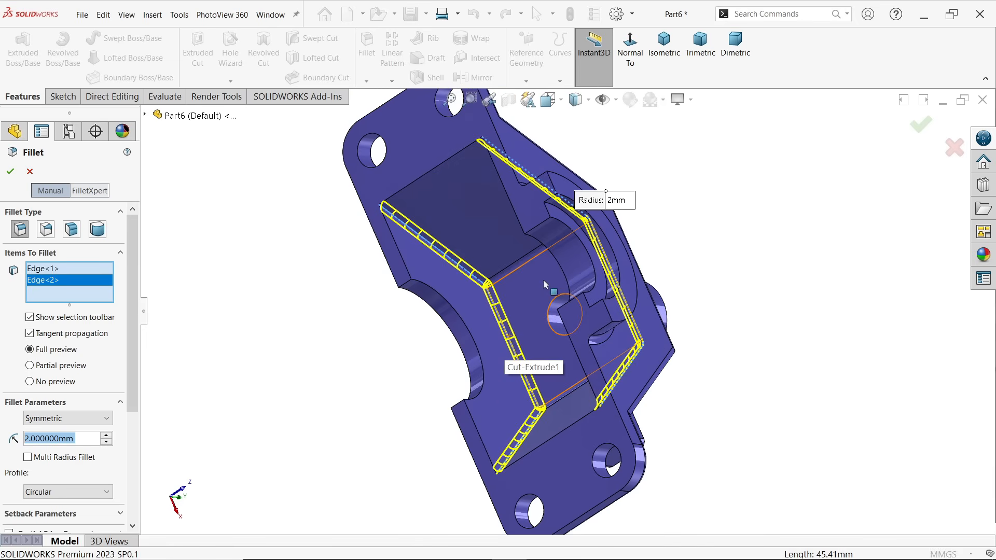
# Add the edge loop where the tapped boss on the positive X side meets the sloped face to the fillet
pyautogui.moveTo(545, 284); pyautogui.dragTo(568, 366, button='middle')
pyautogui.click(673, 62)
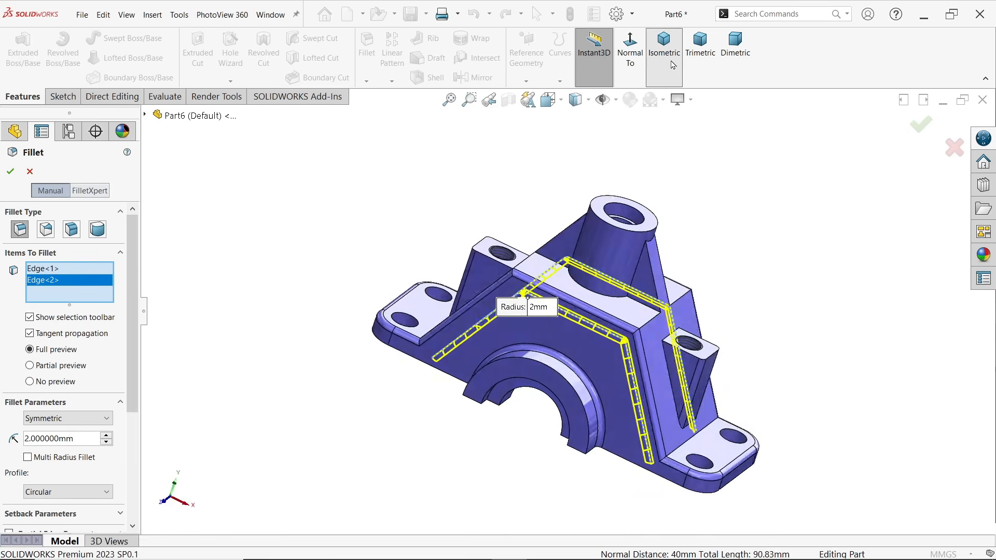
pyautogui.scroll(-5, 652, 367)
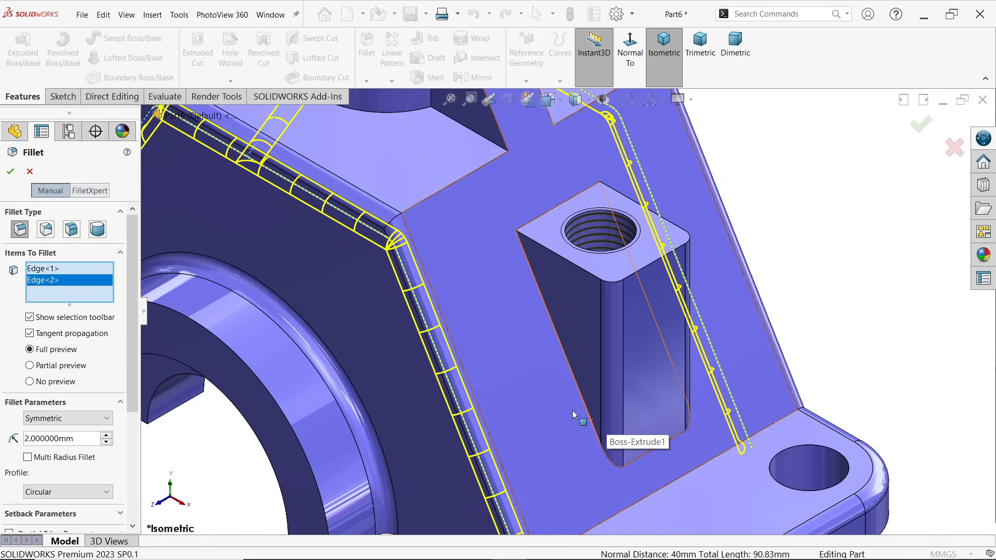
pyautogui.click(589, 416)
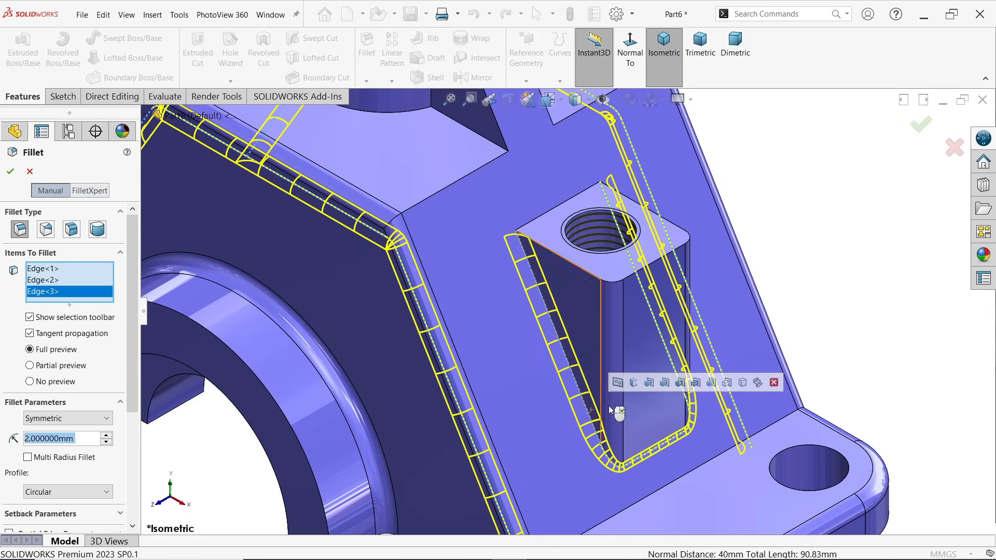
pyautogui.scroll(3, 753, 283)
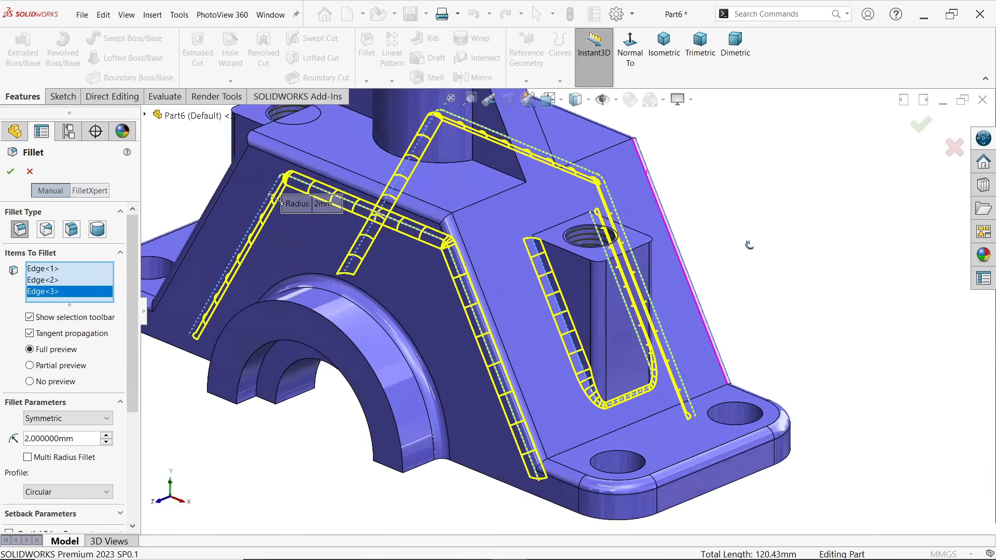
# Try adding the top face's outer edge of the positive X tapped boss to the fillet, and remove it from the selection
pyautogui.scroll(-4, 621, 267)
pyautogui.scroll(-2, 620, 267)
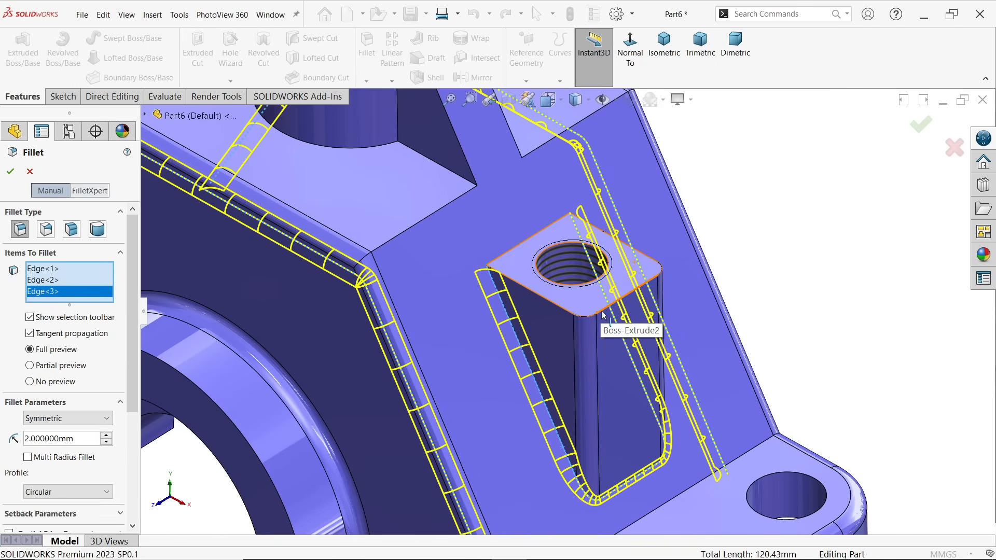
pyautogui.click(606, 313)
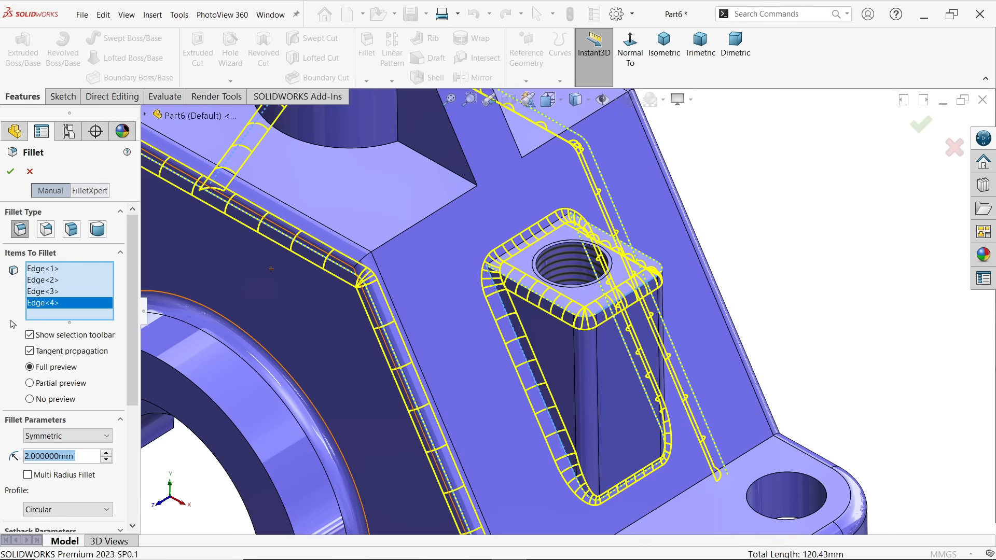
pyautogui.rightClick(57, 306)
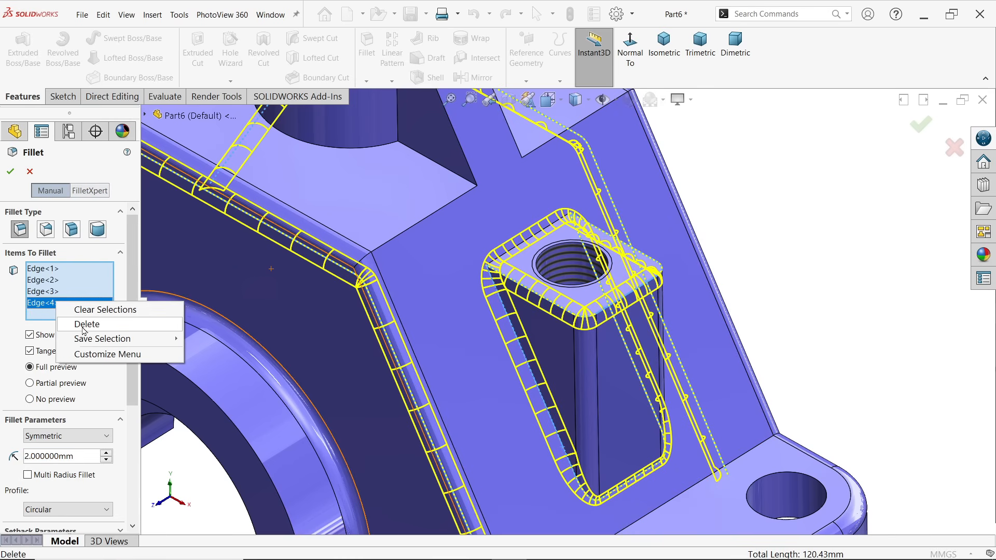
pyautogui.click(84, 326)
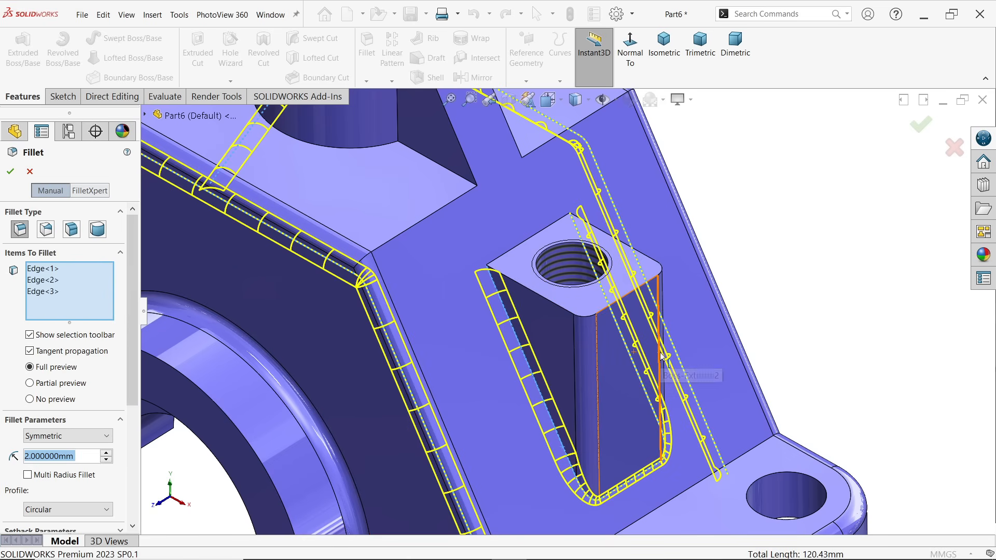
# Add the edge loop where the tapped boss on the negative X side meets the sloped face to the fillet
pyautogui.scroll(2, 661, 356)
pyautogui.scroll(2, 626, 369)
pyautogui.moveTo(584, 374); pyautogui.dragTo(647, 358, button='middle')
pyautogui.scroll(-4, 228, 448)
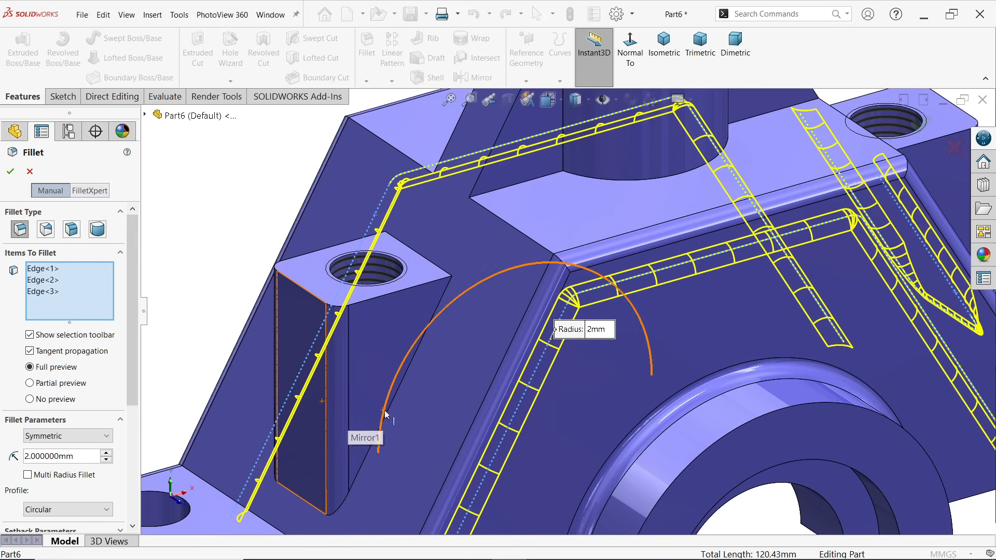
pyautogui.click(386, 418)
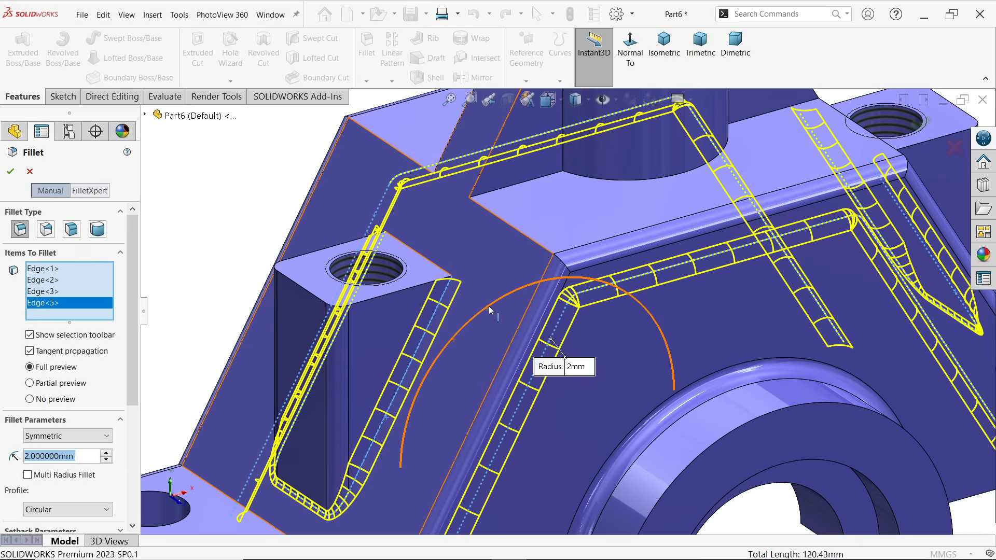
# Add the two front edges where the ribs meet the vertical cylindrical boss to the fillet
pyautogui.scroll(3, 490, 310)
pyautogui.scroll(-3, 532, 239)
pyautogui.scroll(3, 576, 187)
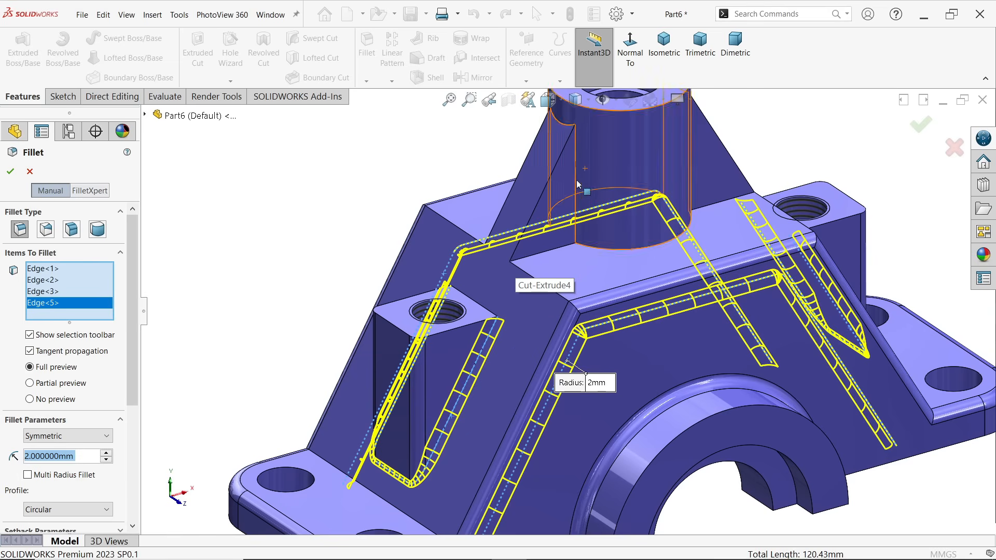
pyautogui.click(575, 185)
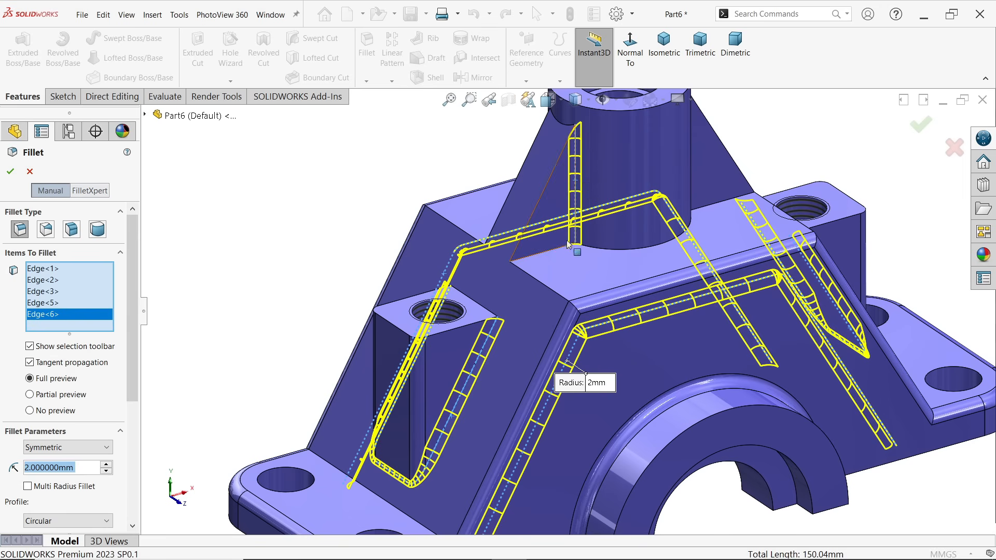
pyautogui.moveTo(629, 222); pyautogui.dragTo(579, 214, button='middle')
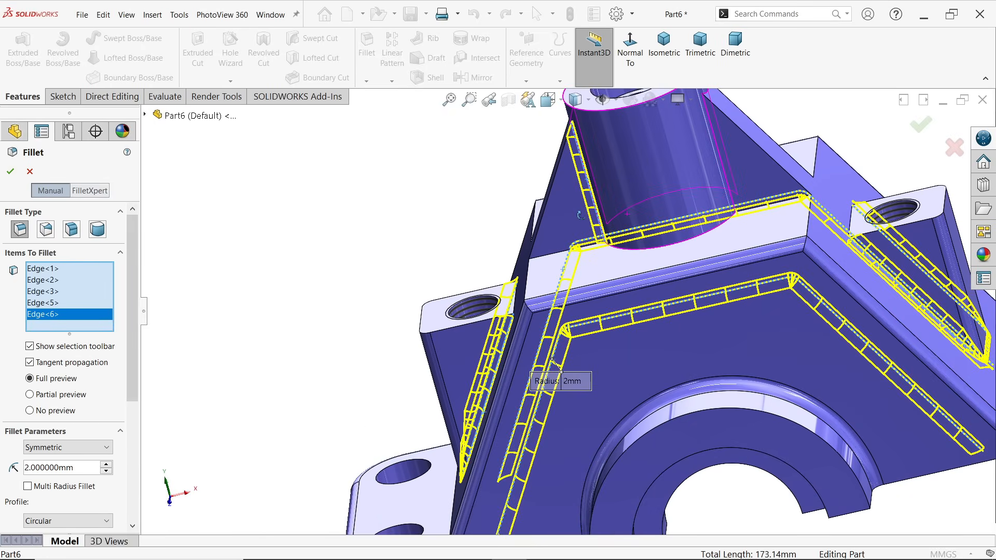
pyautogui.scroll(-5, 623, 215)
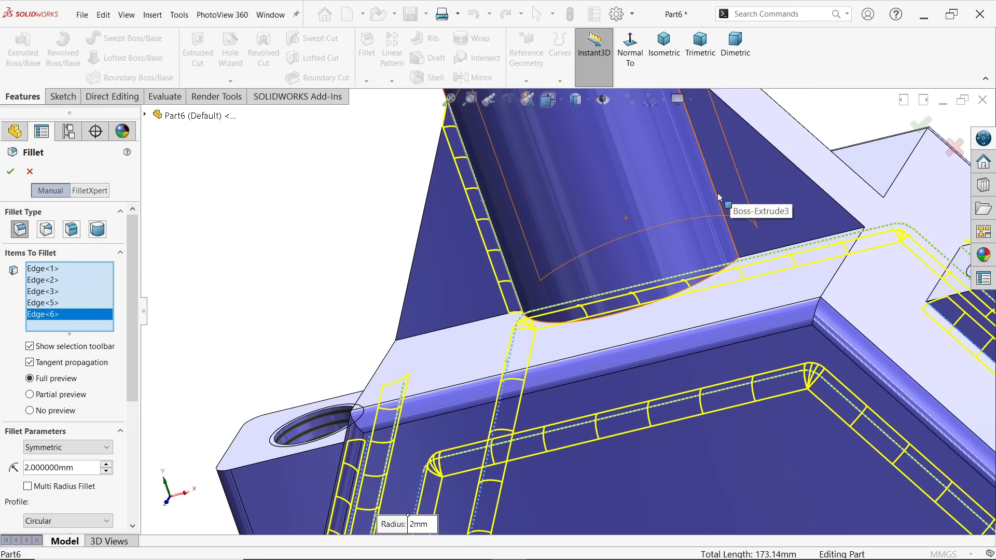
pyautogui.click(716, 196)
# Add the two rear edges where the ribs meet the vertical cylindrical boss to the fillet
pyautogui.scroll(5, 727, 217)
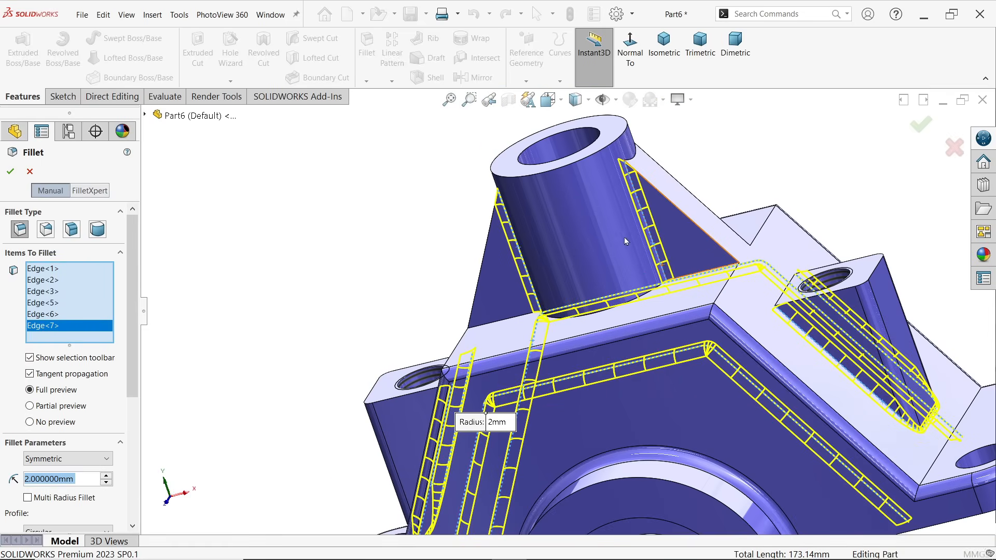
pyautogui.moveTo(752, 218); pyautogui.dragTo(671, 300, button='middle')
pyautogui.scroll(-3, 657, 290)
pyautogui.click(650, 293)
pyautogui.click(428, 250)
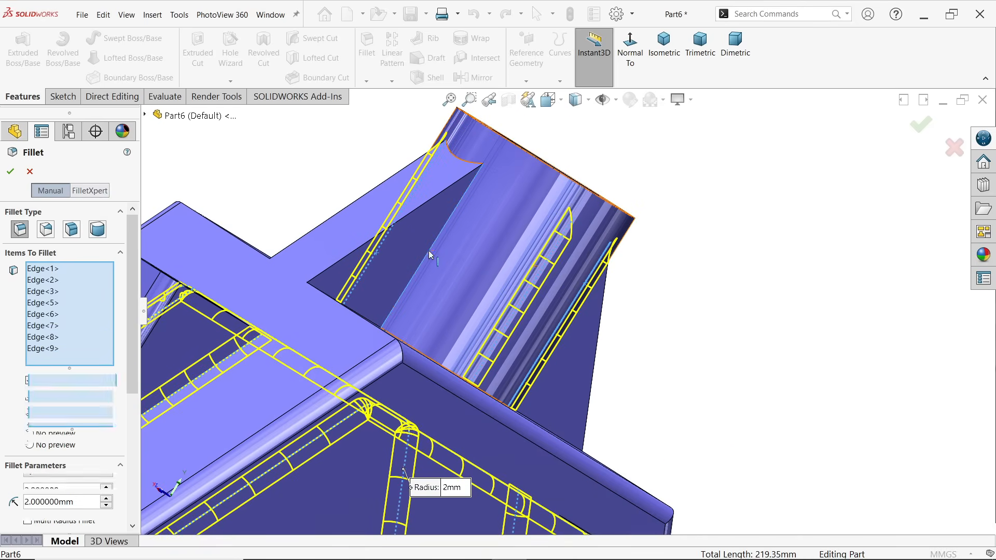
# Try adding the cross edge between the body's top face and sloped face, behind the rib, to the fillet, and remove it again
pyautogui.scroll(4, 576, 306)
pyautogui.moveTo(583, 305); pyautogui.dragTo(496, 309, button='middle')
pyautogui.scroll(3, 506, 309)
pyautogui.scroll(-3, 604, 381)
pyautogui.scroll(-3, 576, 345)
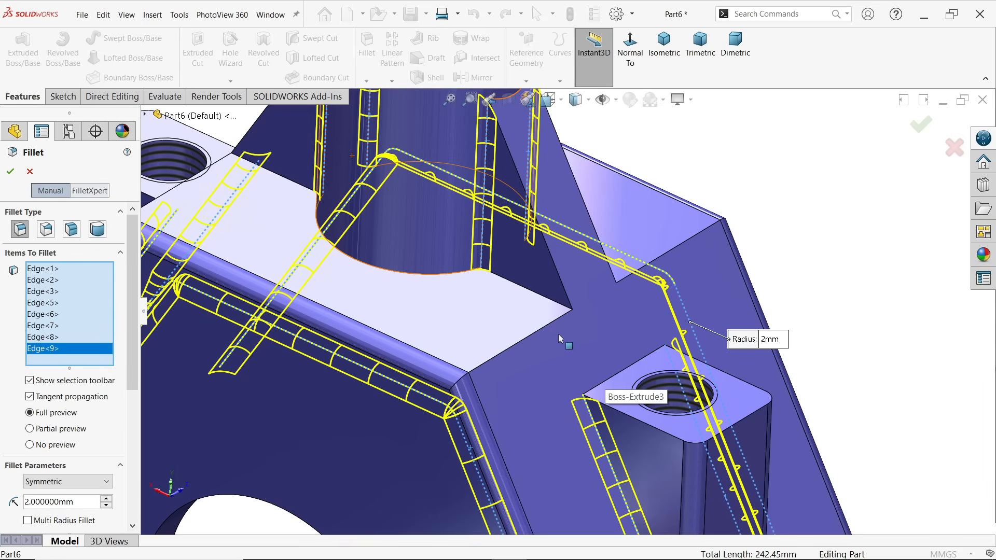
pyautogui.click(512, 345)
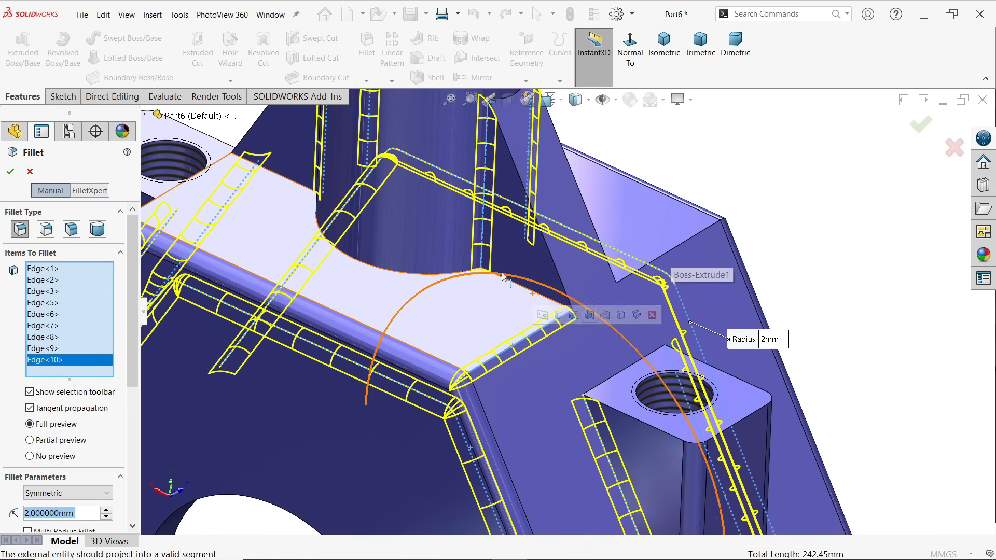
pyautogui.rightClick(59, 367)
pyautogui.click(86, 386)
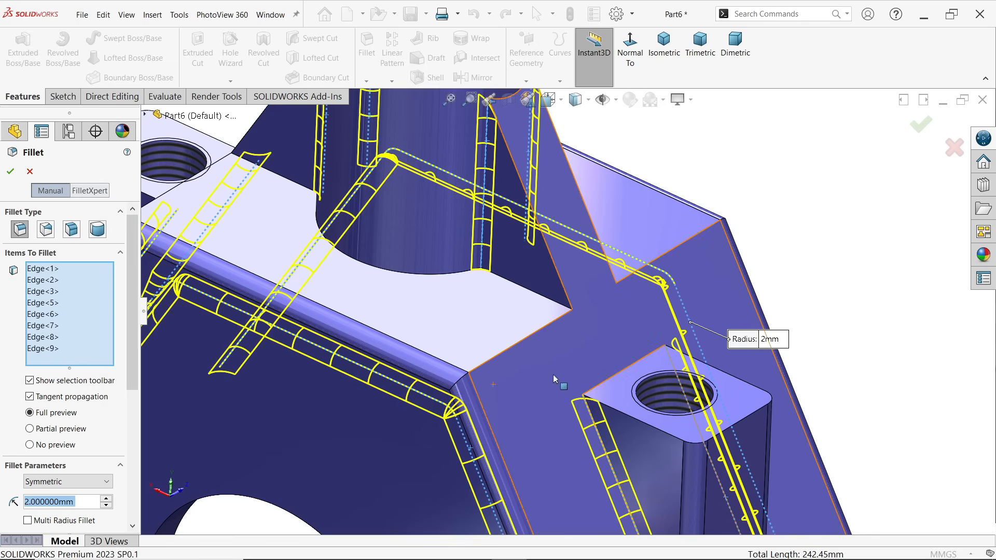
# Apply the 2 mm fillet to the selected pocket, tapped boss and rib edges
pyautogui.scroll(5, 554, 369)
pyautogui.scroll(-1, 473, 405)
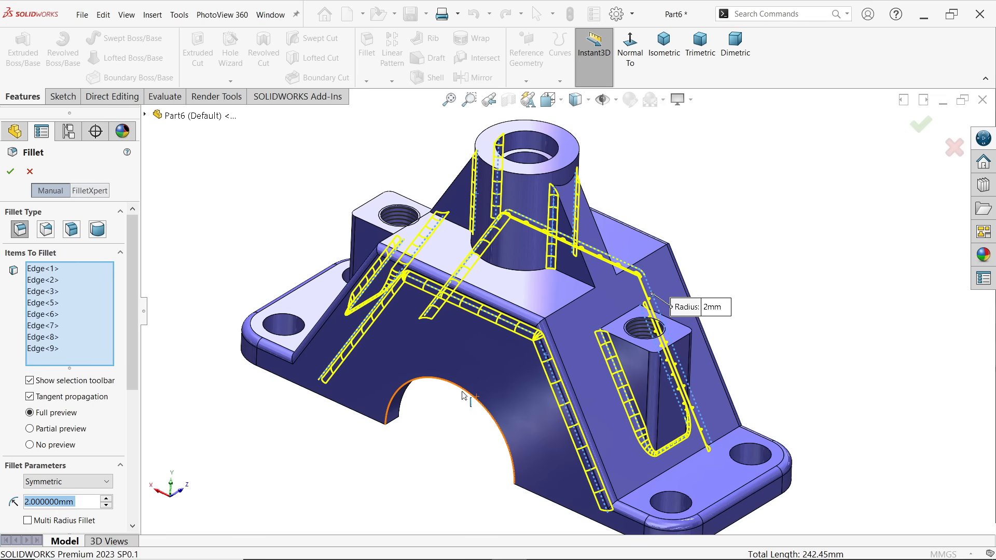
pyautogui.moveTo(414, 363); pyautogui.dragTo(474, 396, button='middle')
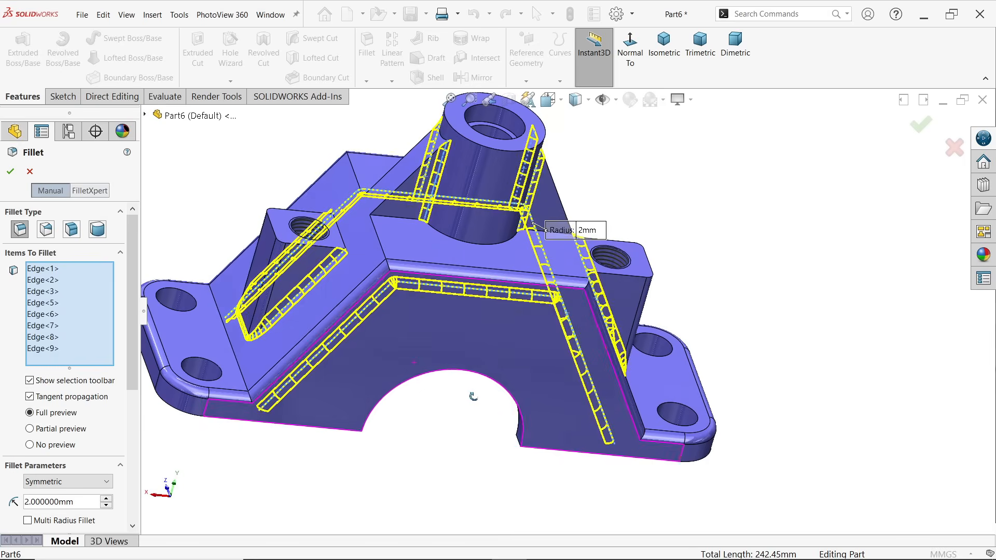
pyautogui.click(11, 172)
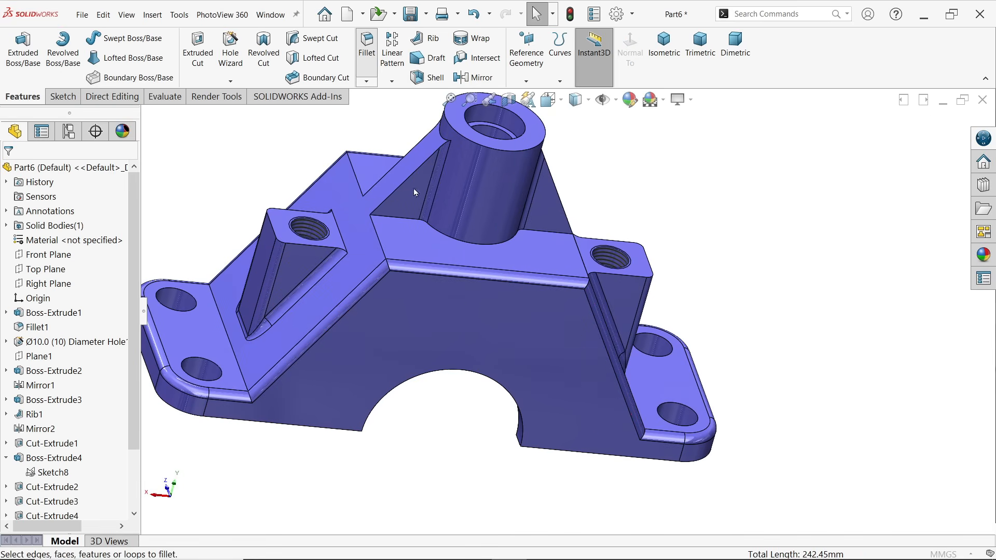
pyautogui.click(489, 247)
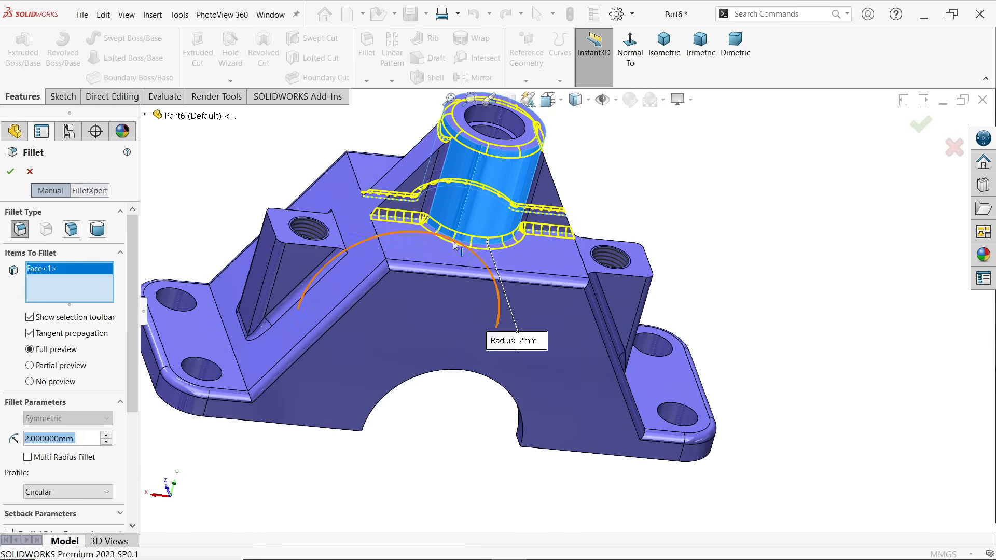
pyautogui.rightClick(73, 282)
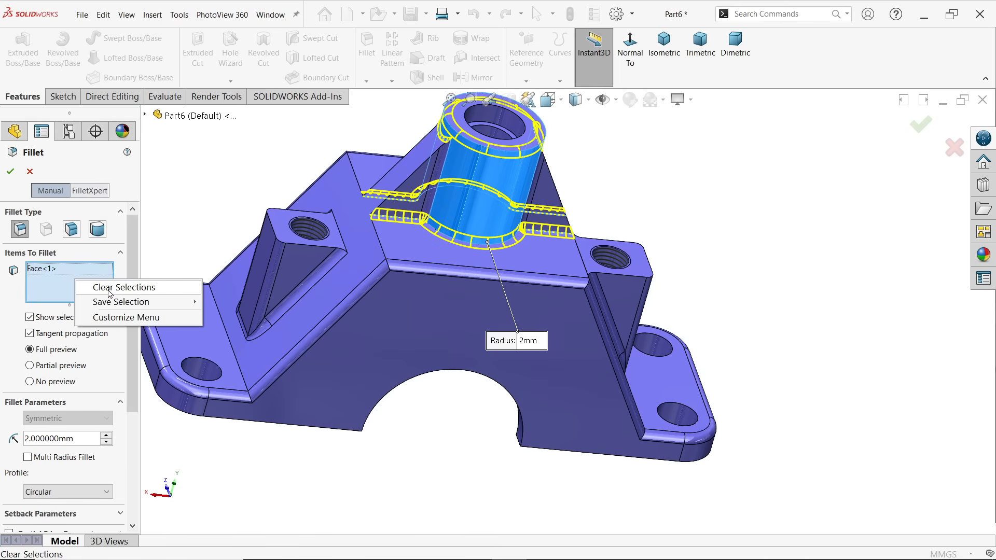
pyautogui.click(109, 287)
# Select the front and rear base edges where the vertical cylindrical boss meets the body's top face for a 2 mm fillet
pyautogui.click(497, 248)
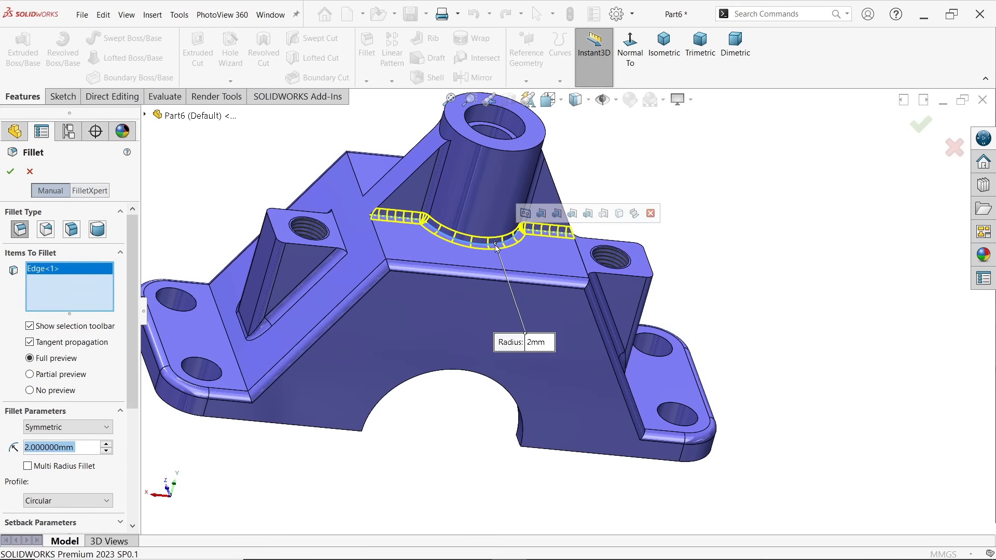
pyautogui.moveTo(498, 275); pyautogui.dragTo(501, 308, button='middle')
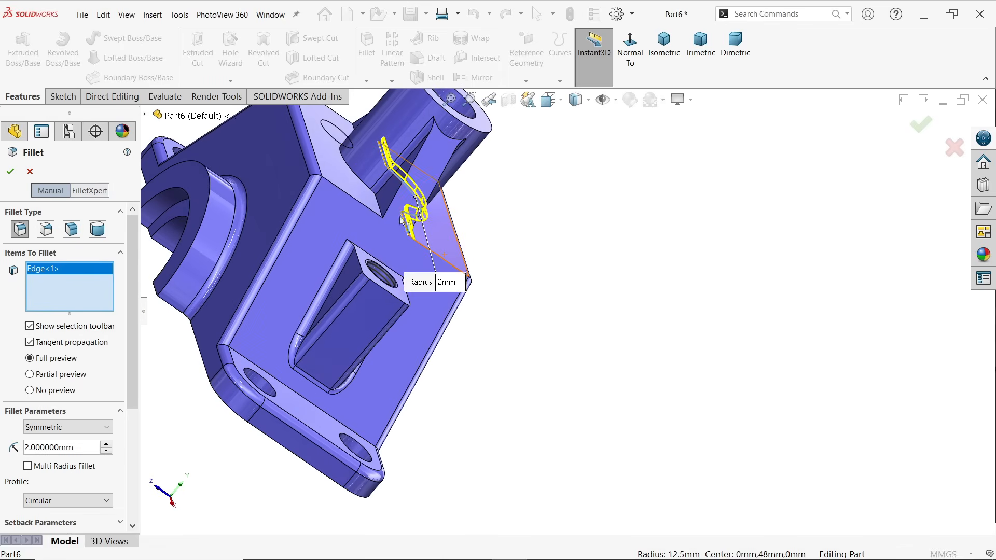
pyautogui.click(368, 188)
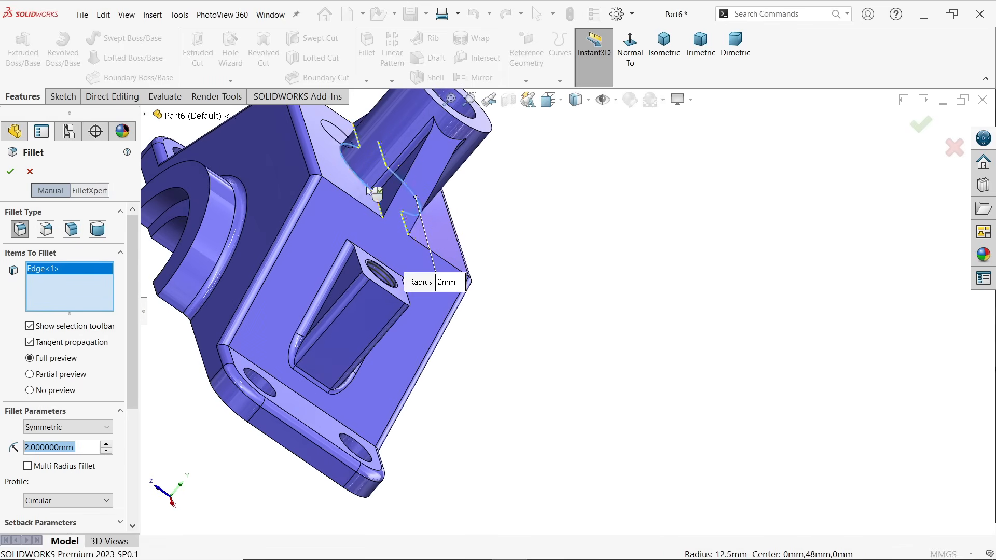
# Add the top face edges of both tapped bosses to the fillet and apply it with a 2 mm radius
pyautogui.moveTo(371, 288); pyautogui.dragTo(280, 274, button='middle')
pyautogui.scroll(-3, 364, 280)
pyautogui.scroll(-3, 401, 281)
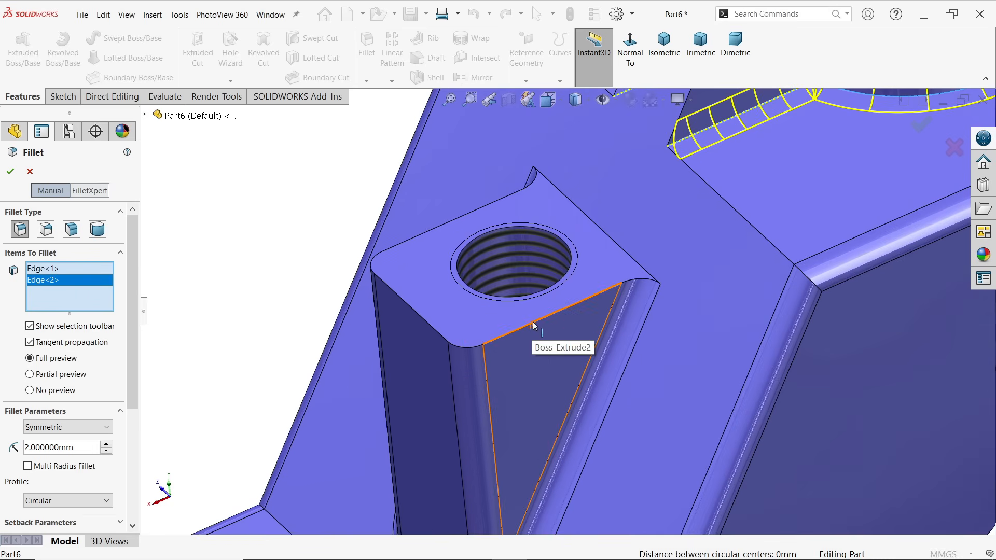
pyautogui.click(535, 325)
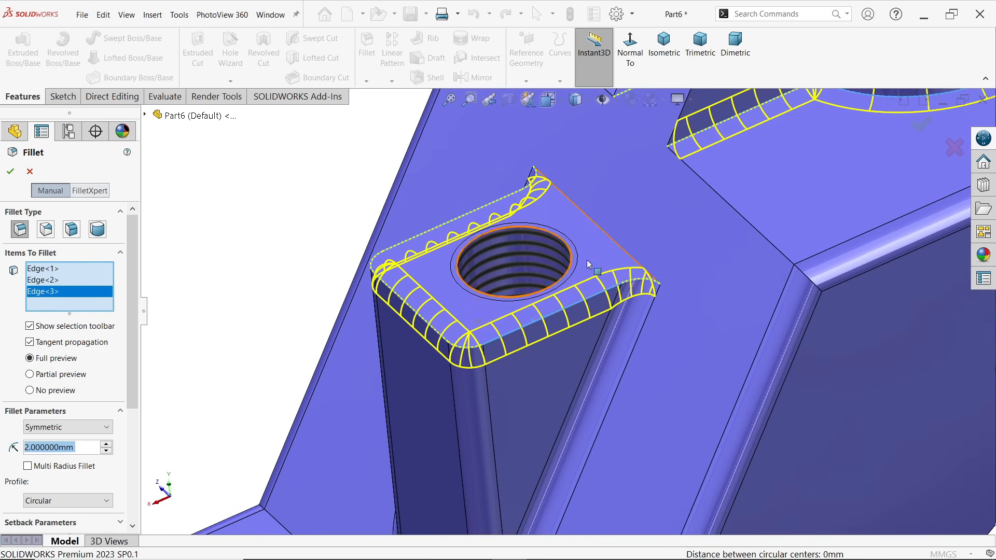
pyautogui.scroll(5, 590, 237)
pyautogui.scroll(-8, 696, 254)
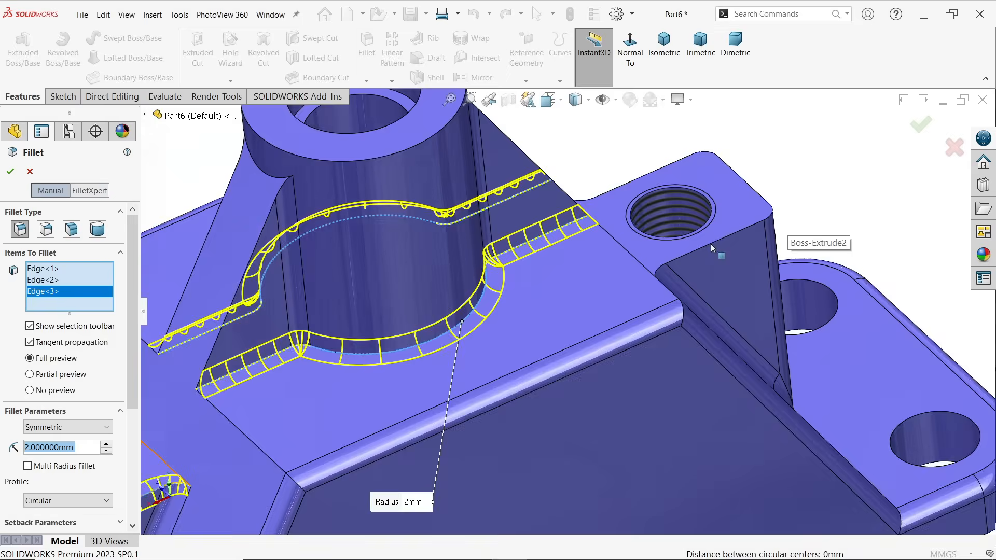
pyautogui.click(687, 253)
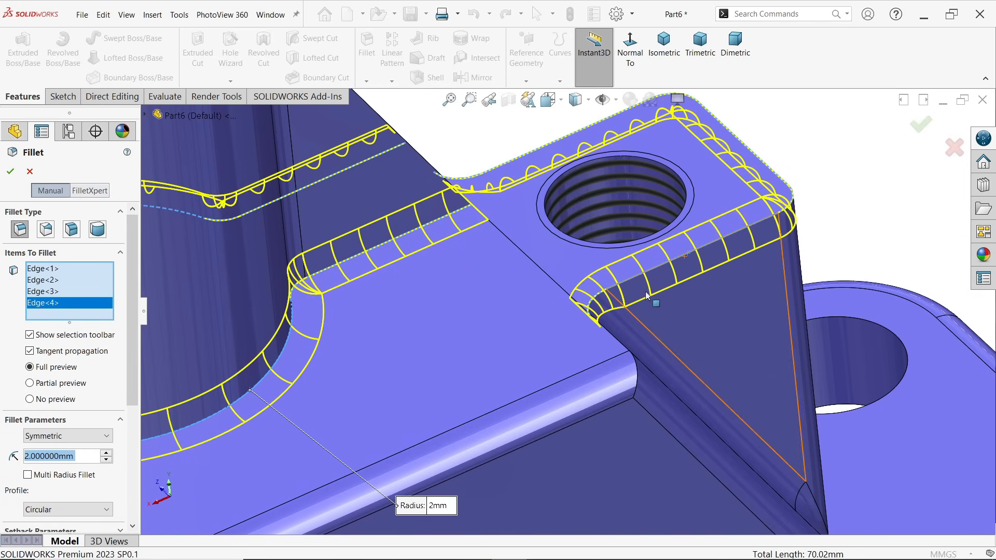
pyautogui.moveTo(690, 257); pyautogui.dragTo(598, 293, button='middle')
pyautogui.scroll(6, 597, 291)
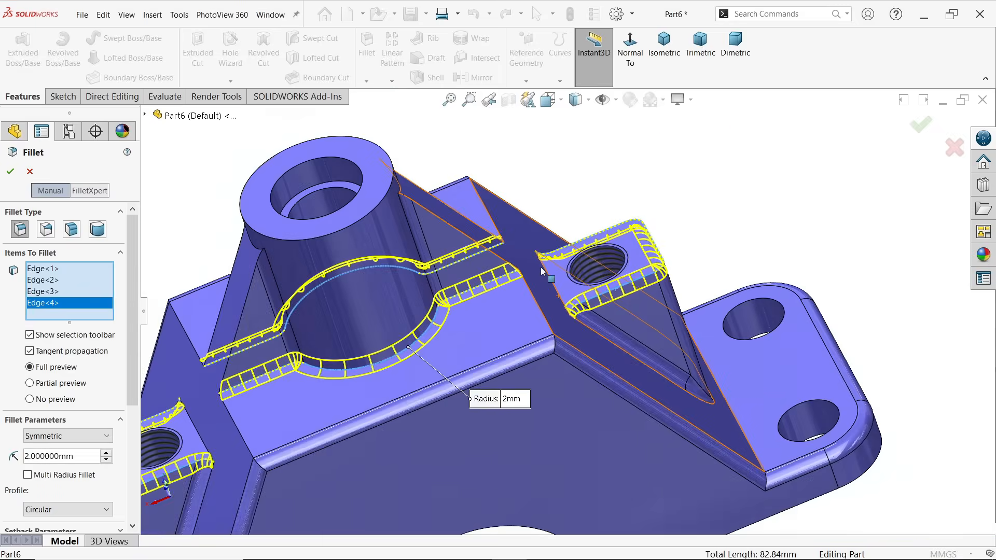
pyautogui.moveTo(587, 237); pyautogui.dragTo(729, 243, button='middle')
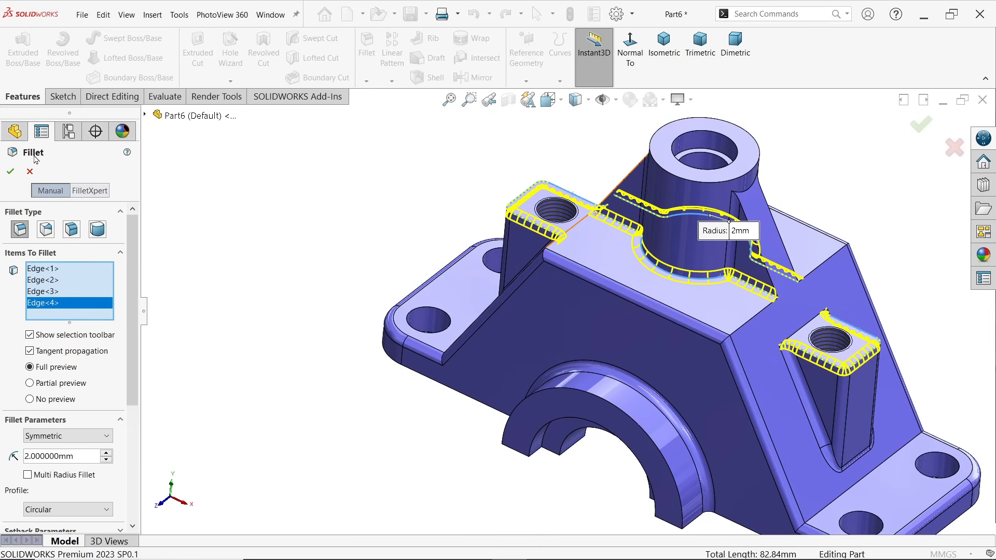
pyautogui.click(11, 173)
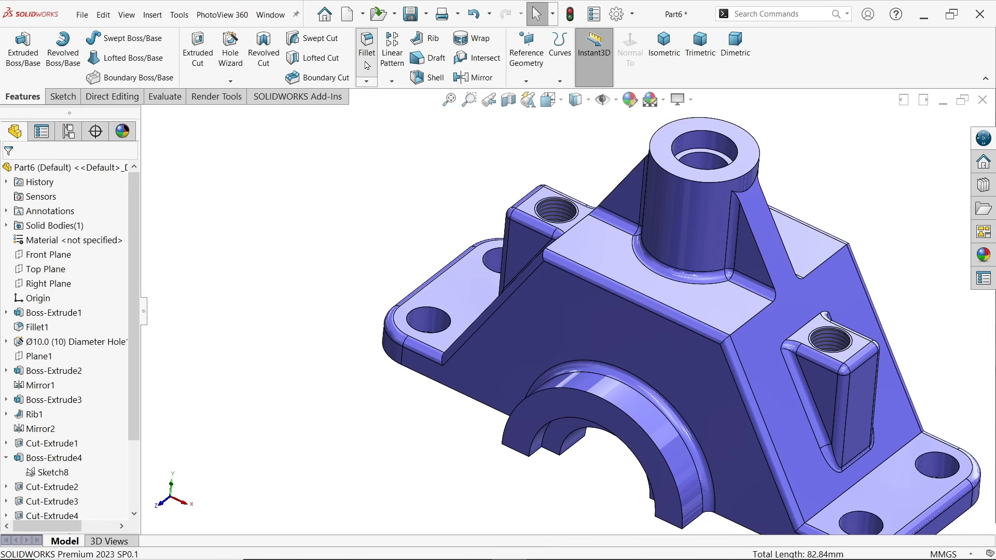
pyautogui.press('Return')
pyautogui.scroll(-5, 763, 272)
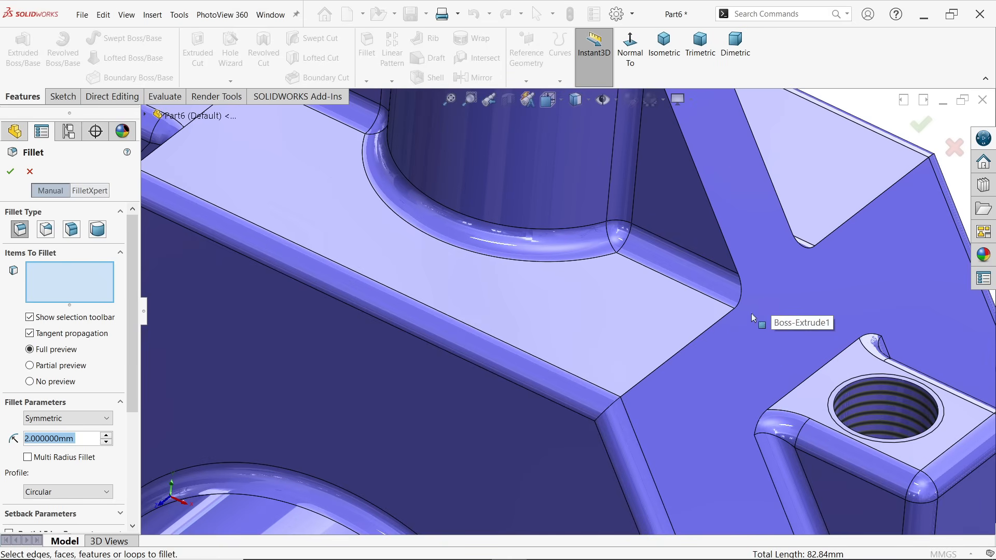
pyautogui.click(695, 339)
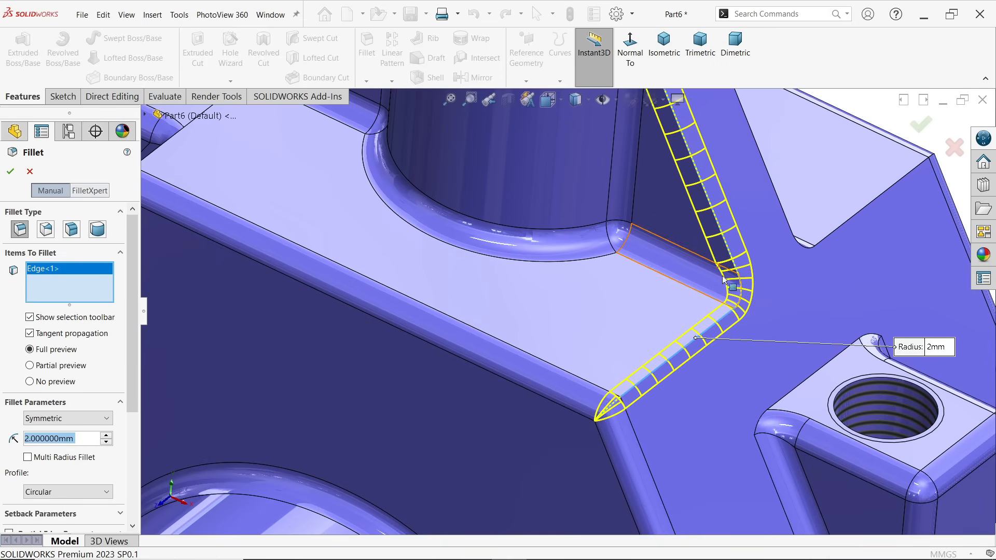
pyautogui.rightClick(78, 289)
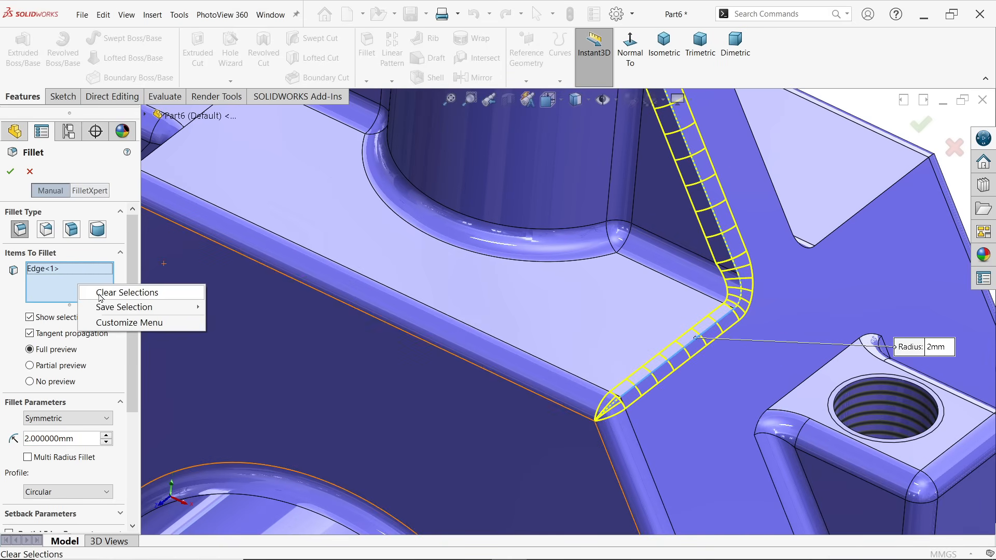
pyautogui.click(107, 293)
pyautogui.scroll(5, 555, 295)
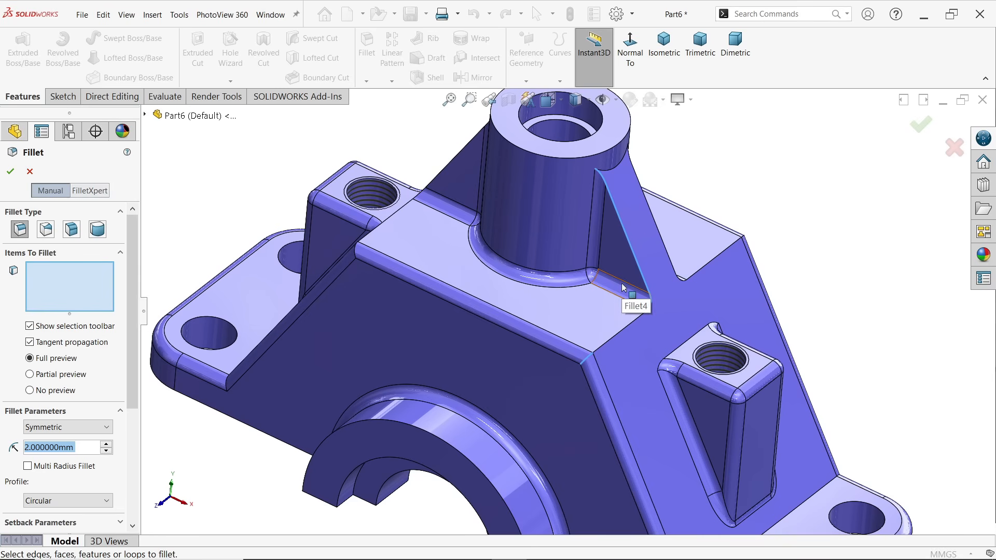
pyautogui.moveTo(130, 350); pyautogui.dragTo(137, 466)
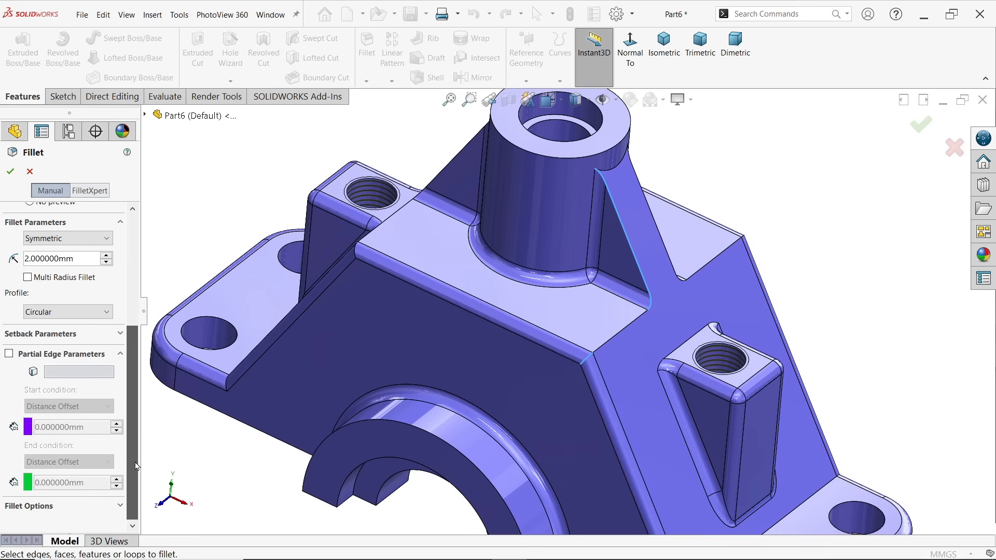
pyautogui.moveTo(134, 417); pyautogui.dragTo(123, 300)
pyautogui.click(30, 172)
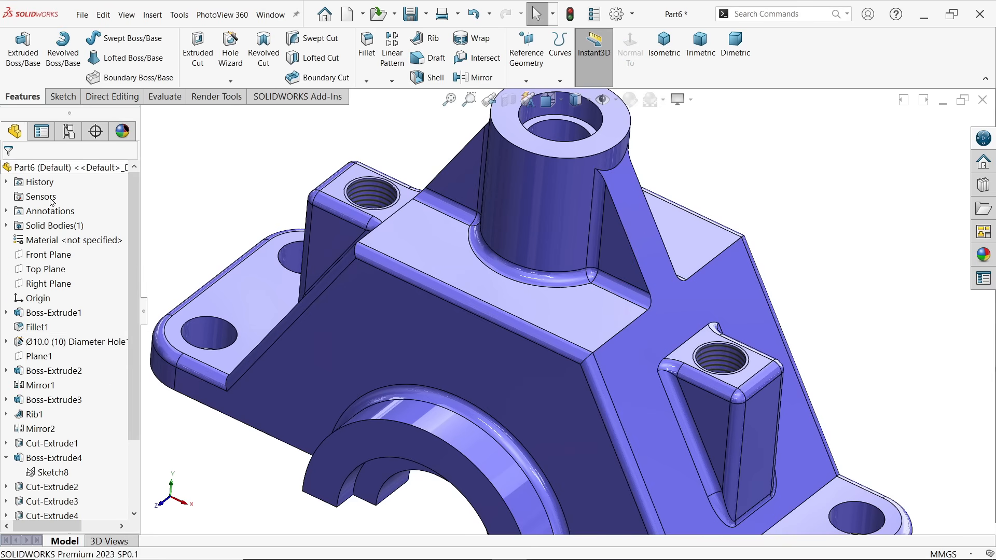
# Roll the model back to before the last fillet and select one side's two top-to-slope cross edges beside the rib for a 2 mm fillet
pyautogui.moveTo(137, 386); pyautogui.dragTo(134, 466)
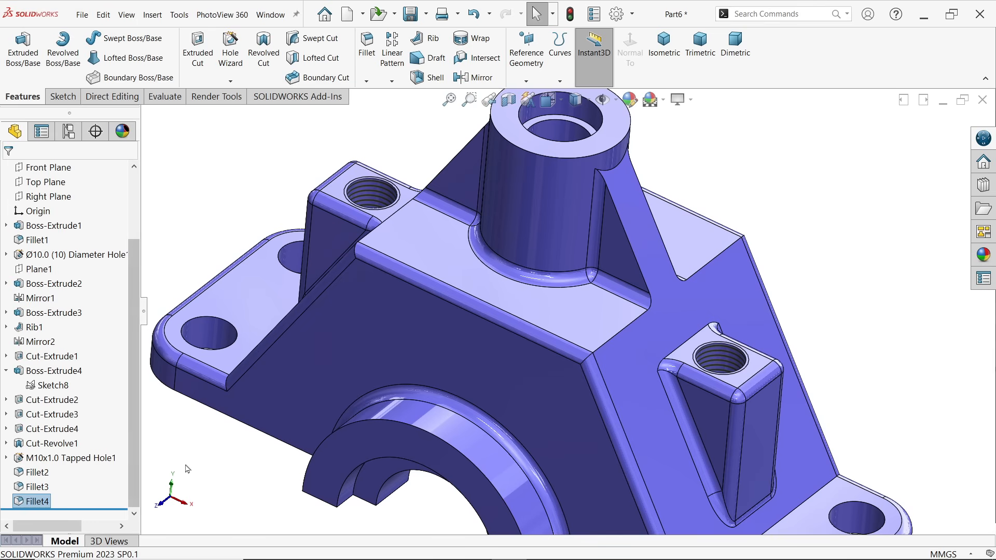
pyautogui.moveTo(84, 506); pyautogui.dragTo(77, 498)
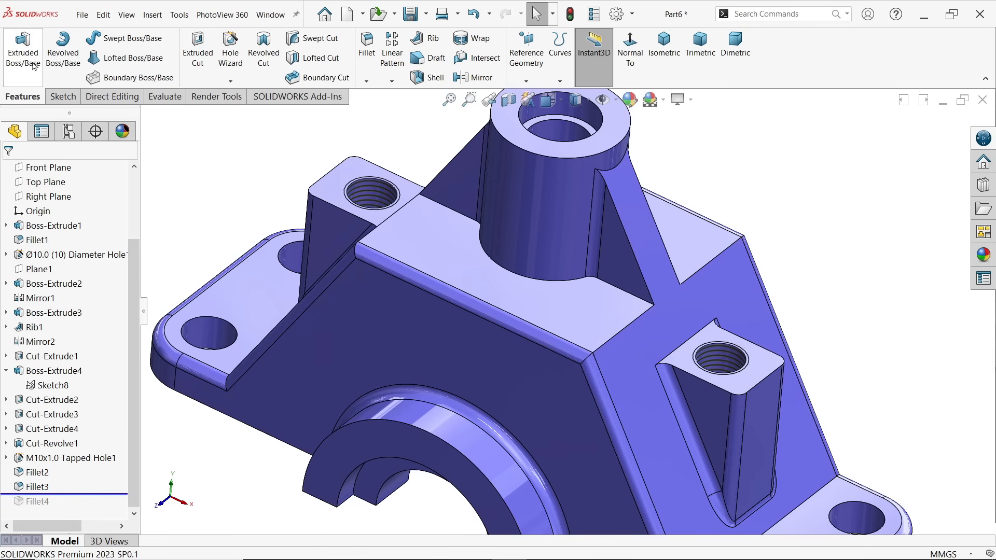
pyautogui.click(366, 52)
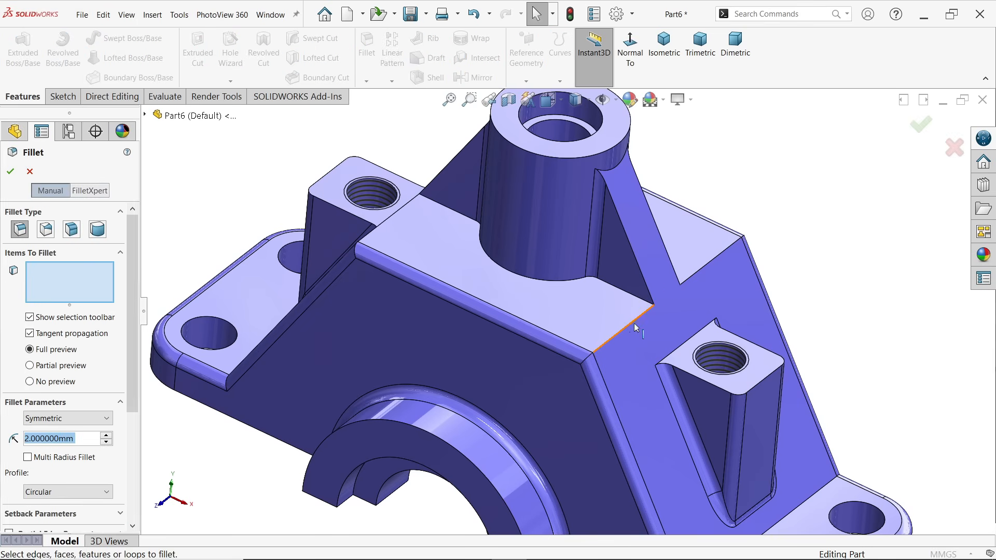
pyautogui.click(630, 324)
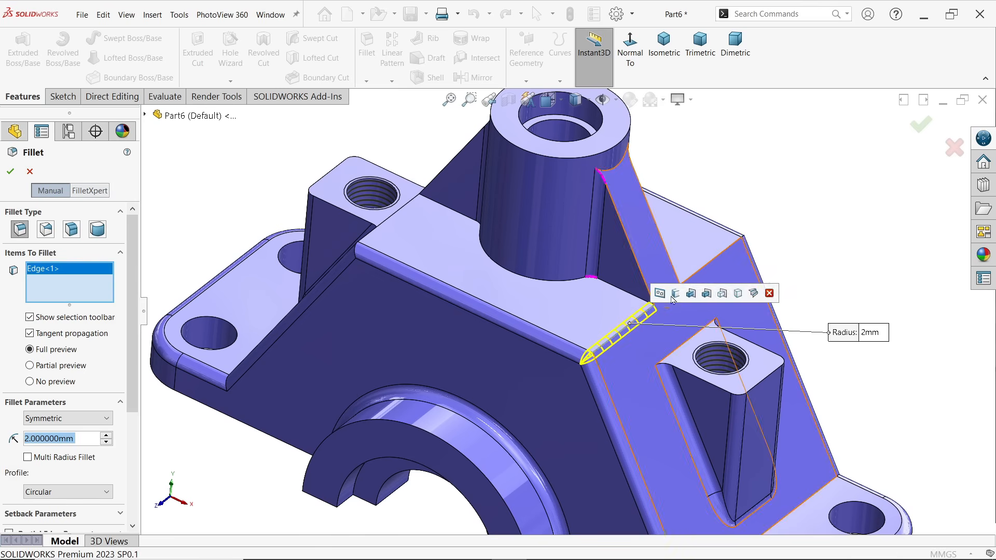
pyautogui.click(708, 263)
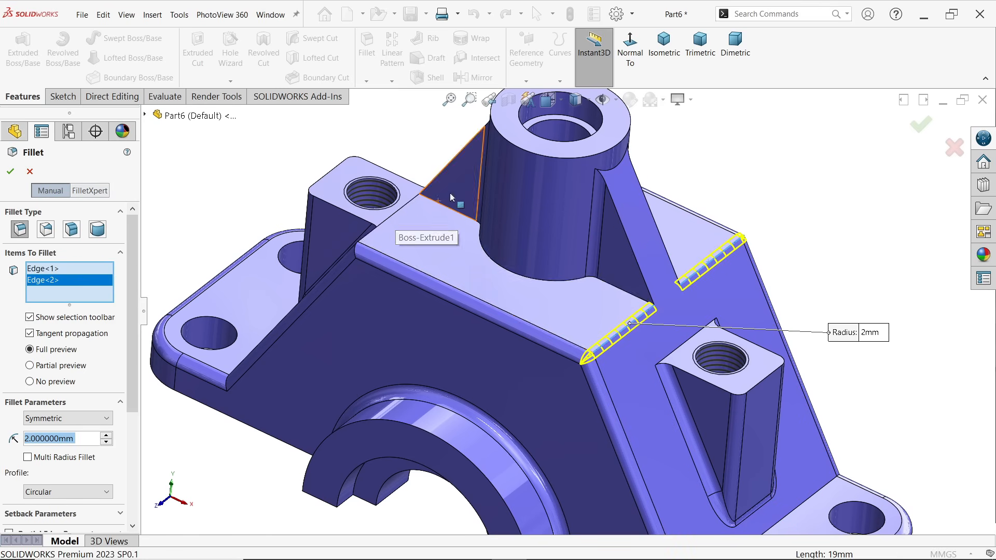
# Apply the 2 mm fillet with the opposite side's two cross edges added, and roll the feature history forward to the end
pyautogui.moveTo(396, 275); pyautogui.dragTo(396, 148, button='middle')
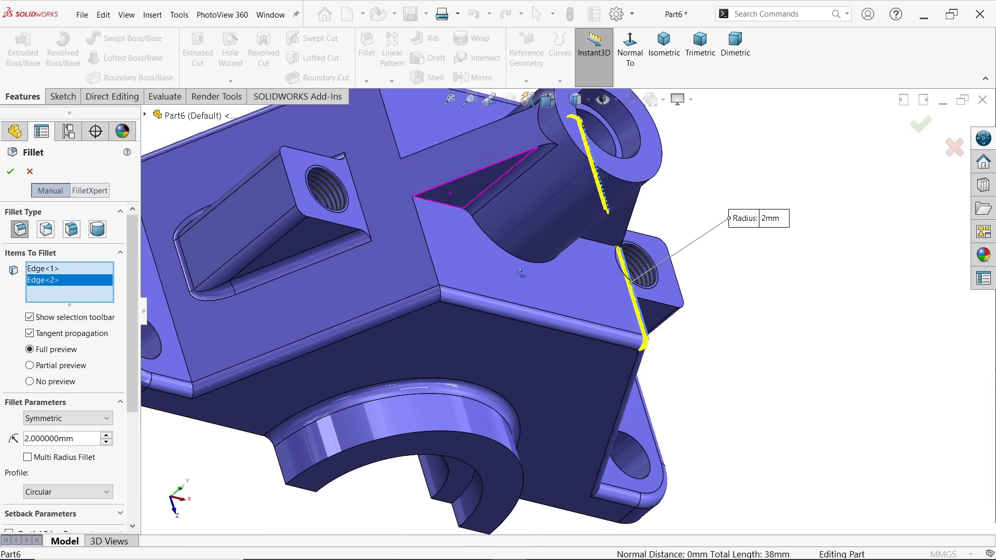
pyautogui.click(398, 150)
pyautogui.click(429, 253)
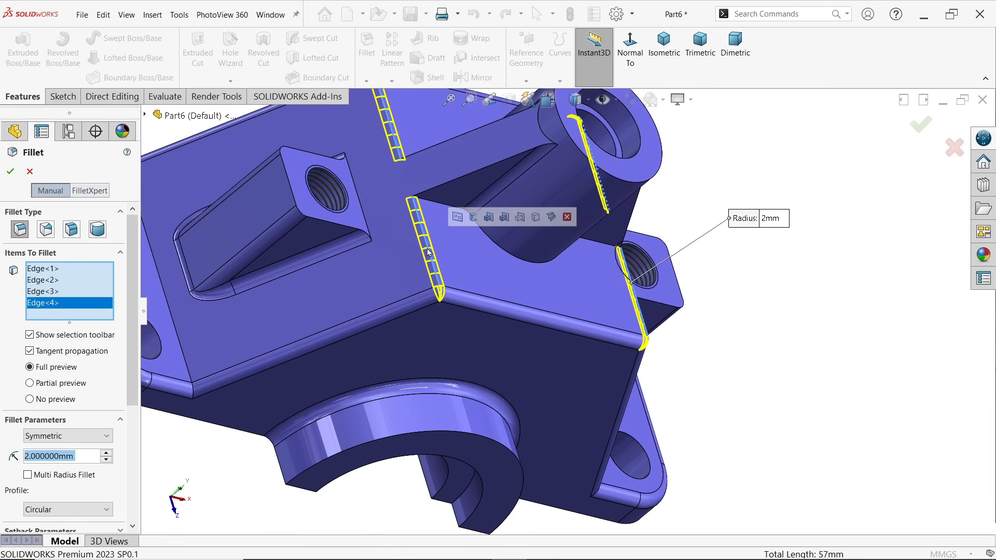
pyautogui.click(11, 172)
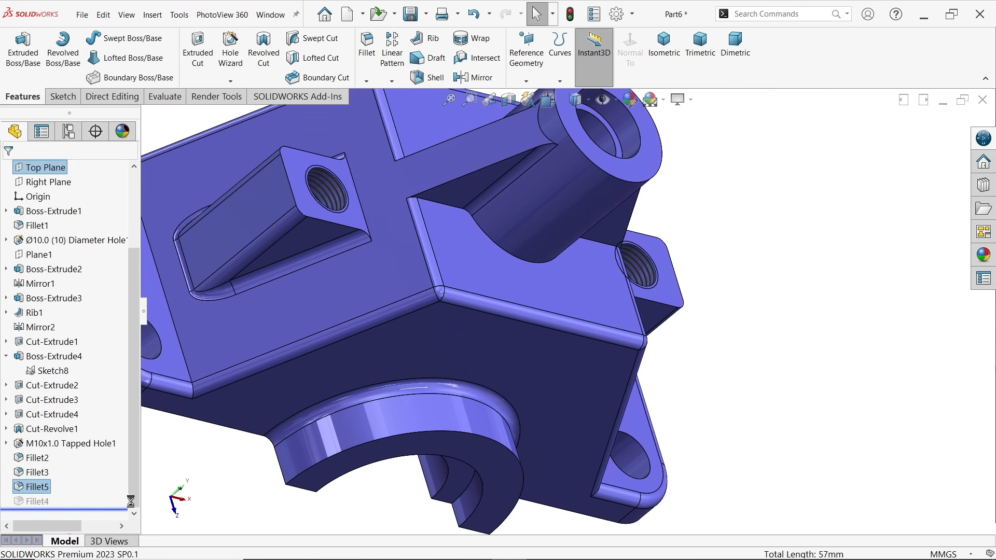
# Inspect the filleted bracket from several sides and return it to the isometric view
pyautogui.moveTo(452, 416); pyautogui.dragTo(356, 267, button='middle')
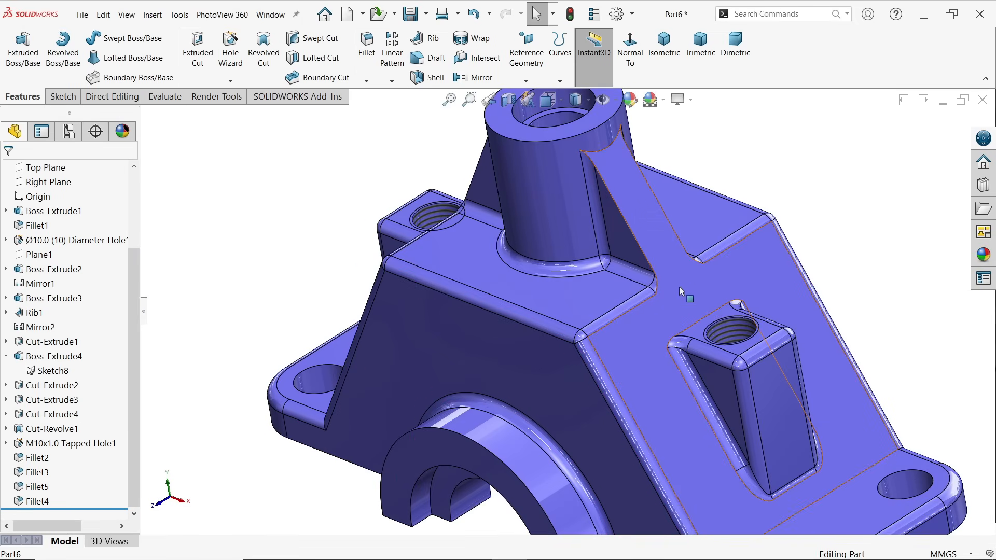
pyautogui.scroll(-2, 674, 289)
pyautogui.scroll(4, 653, 288)
pyautogui.moveTo(653, 288); pyautogui.dragTo(653, 165, button='middle')
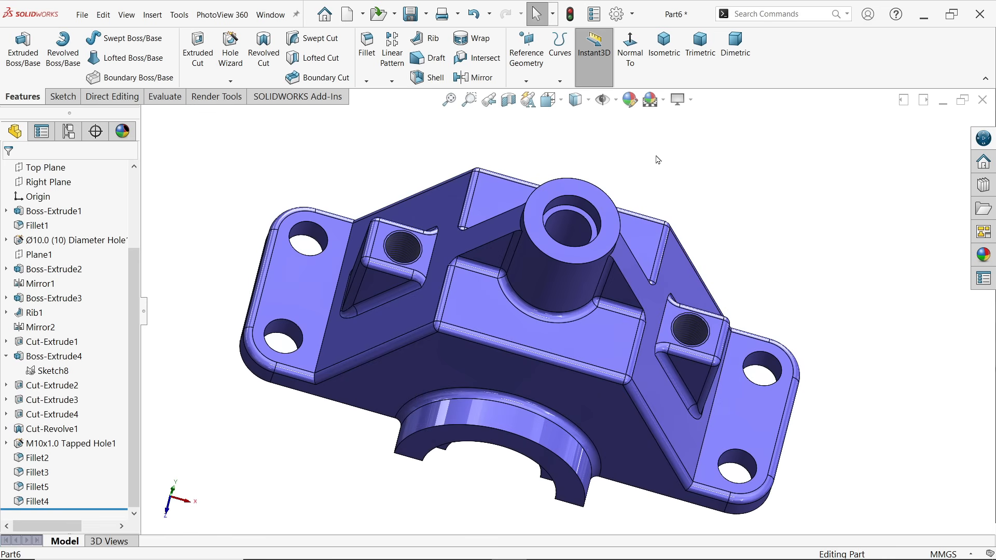
pyautogui.click(673, 71)
pyautogui.scroll(-3, 655, 390)
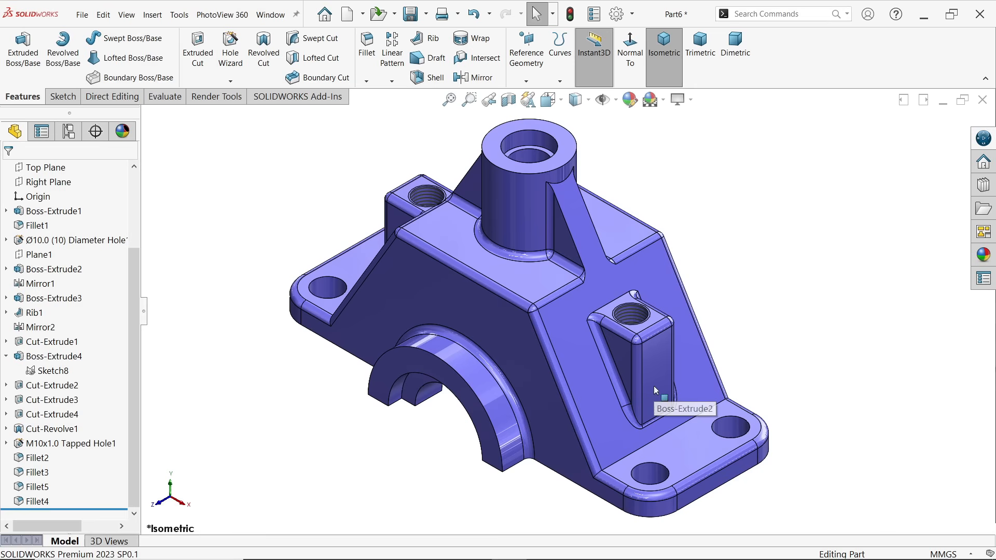
# Assign AISI 1020 steel from the SOLIDWORKS Materials library to the part
pyautogui.scroll(3, 95, 255)
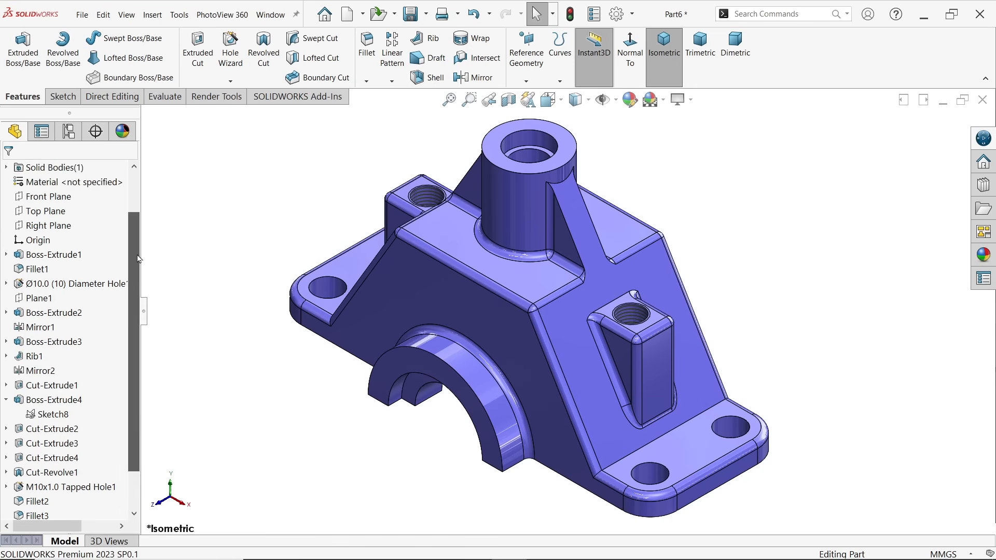
pyautogui.rightClick(76, 245)
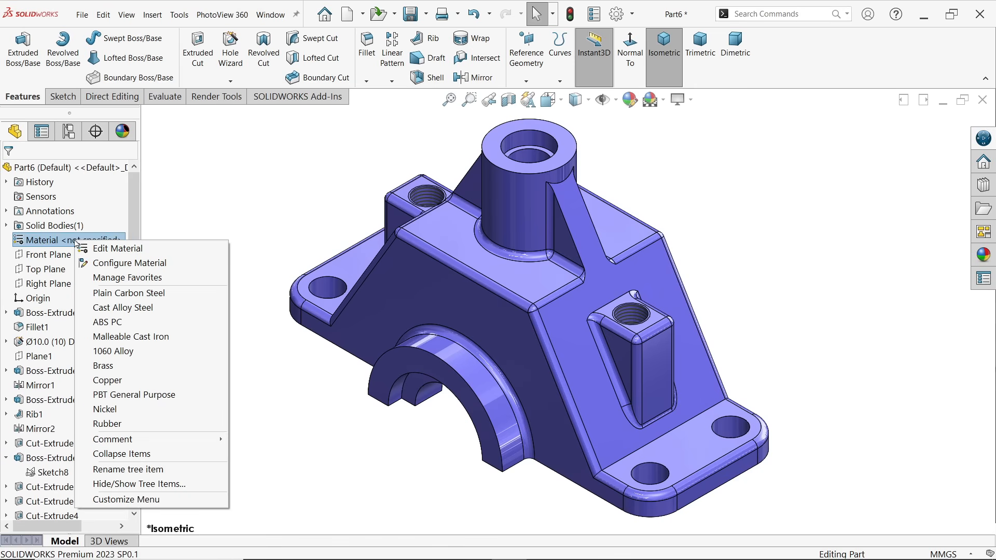
pyautogui.click(107, 253)
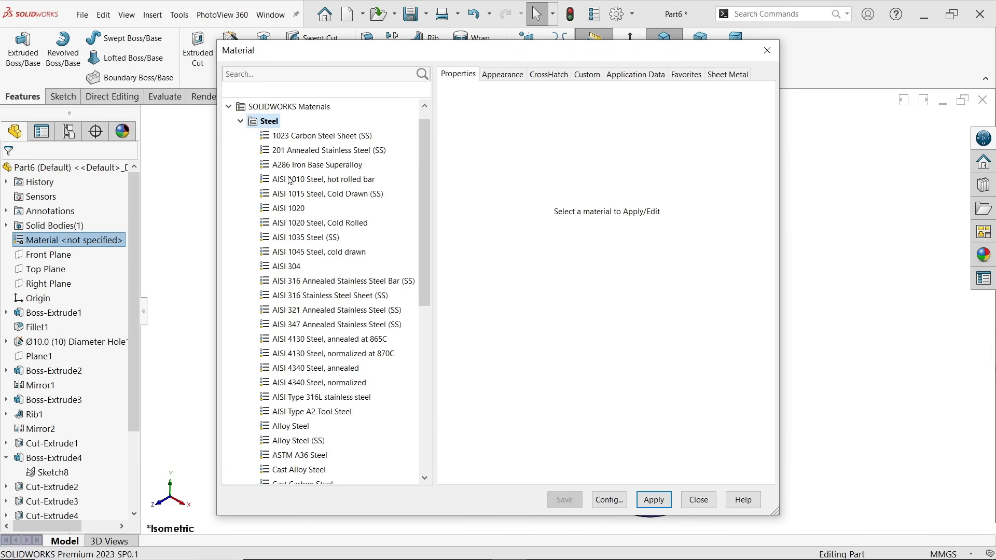
pyautogui.moveTo(419, 255); pyautogui.dragTo(427, 278)
pyautogui.click(302, 181)
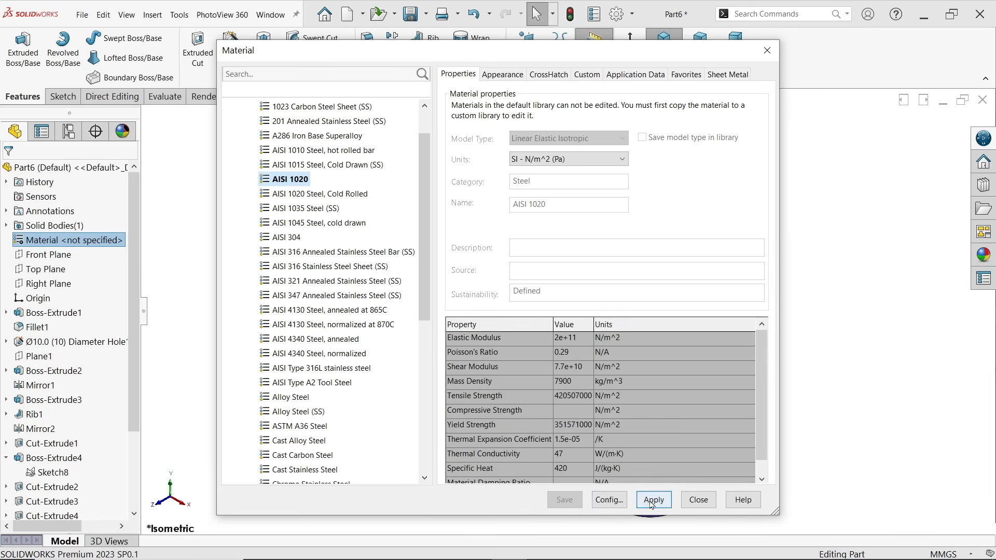
pyautogui.click(696, 504)
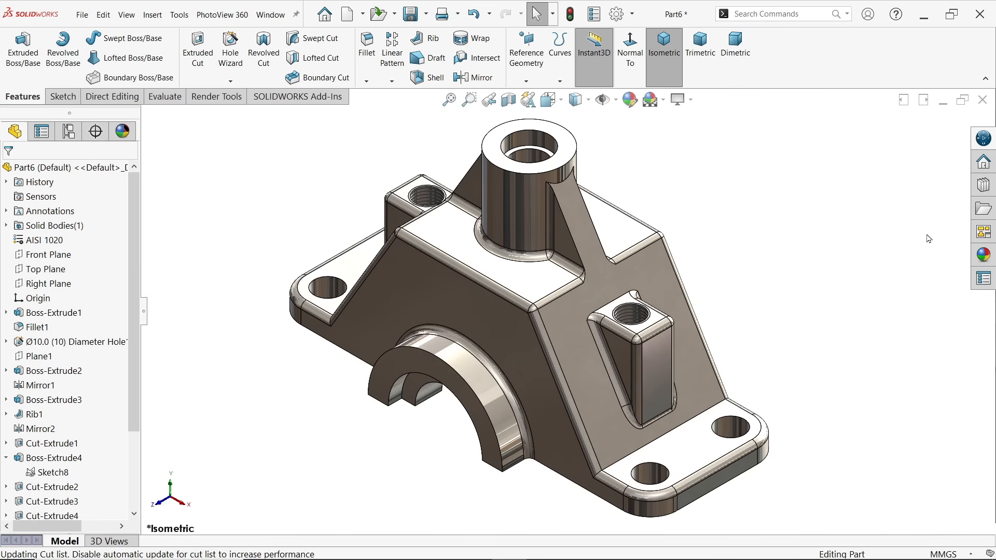
# Apply the default color appearance to the whole part and set its colour to RGB 104, 105, 249
pyautogui.click(985, 255)
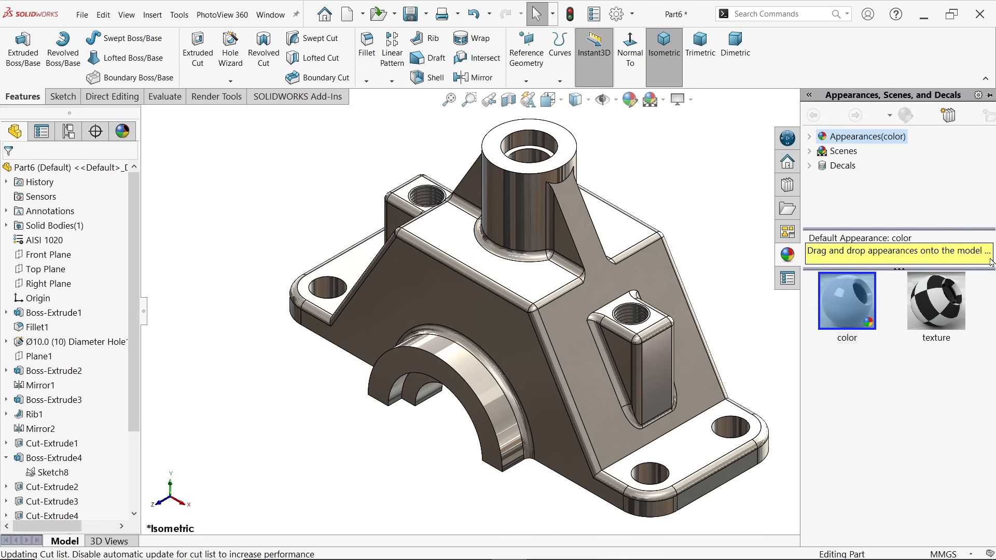
pyautogui.doubleClick(845, 302)
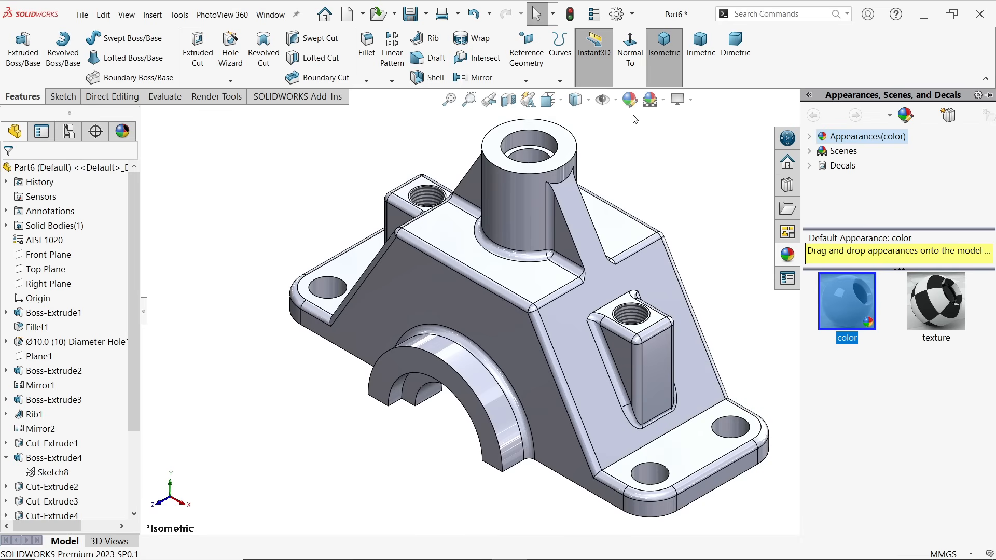
pyautogui.click(630, 100)
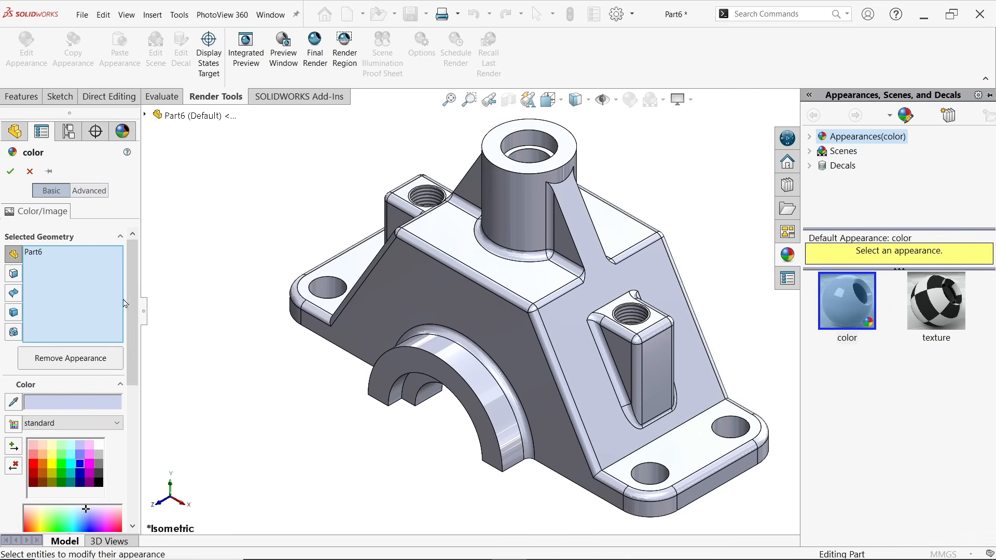
pyautogui.scroll(-1, 136, 313)
pyautogui.moveTo(136, 312); pyautogui.dragTo(134, 400)
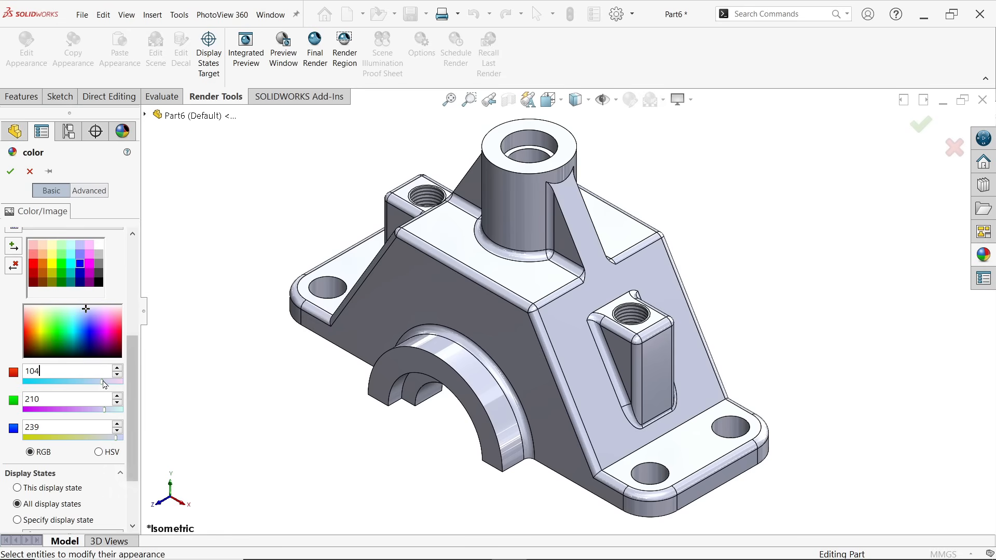
pyautogui.doubleClick(61, 399)
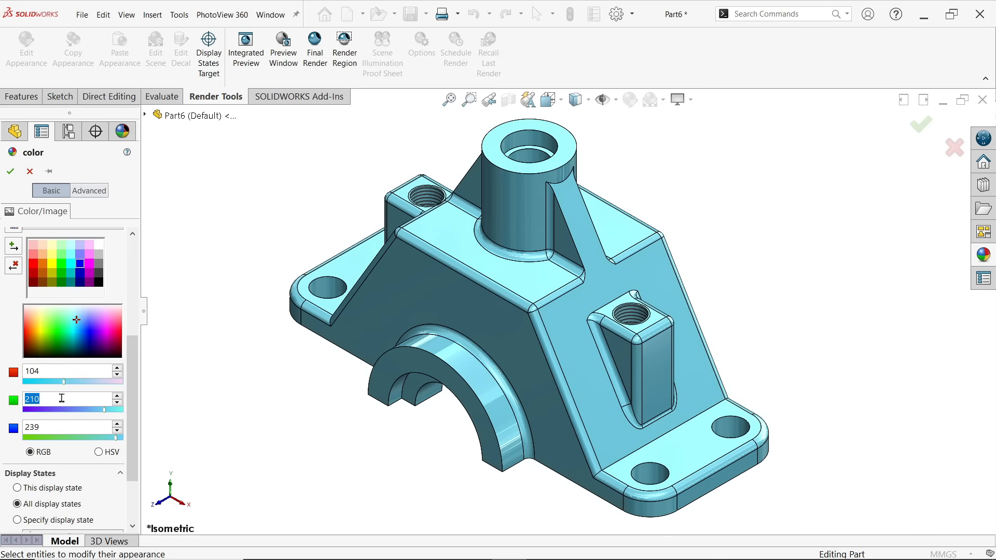
pyautogui.click(62, 424)
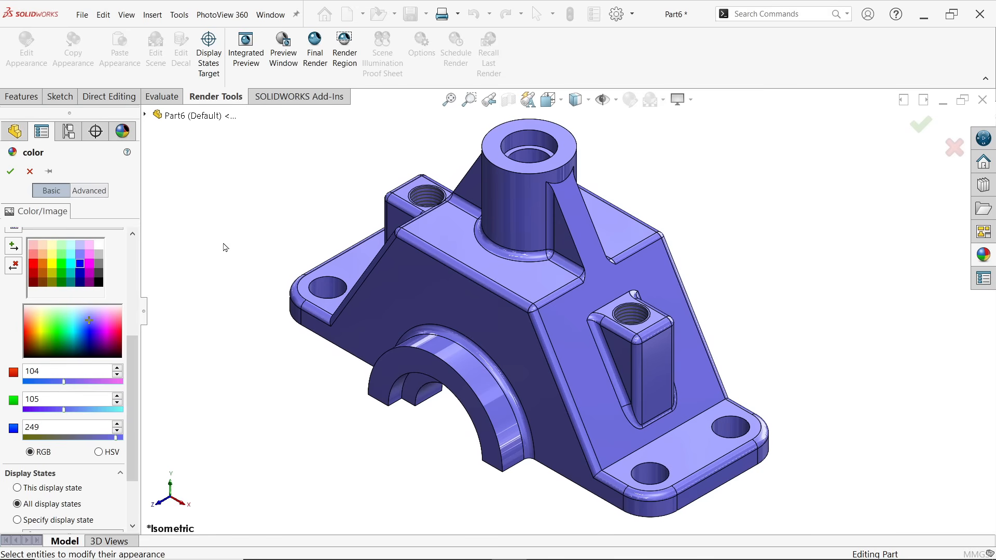
pyautogui.click(9, 172)
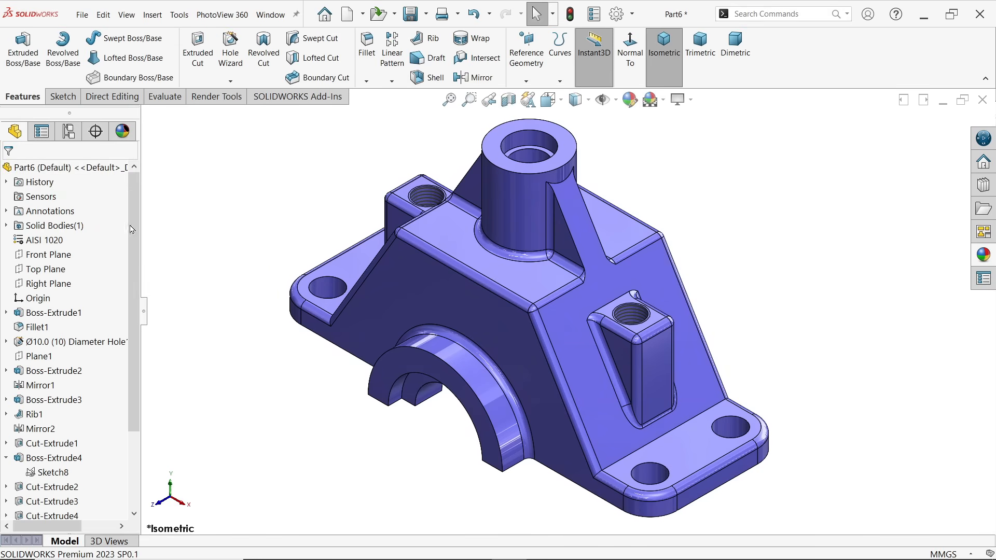
# Examine the bracket's interior in a lengthwise section view, restore the full model, and look over its coloured exterior
pyautogui.moveTo(465, 309); pyautogui.dragTo(455, 307, button='middle')
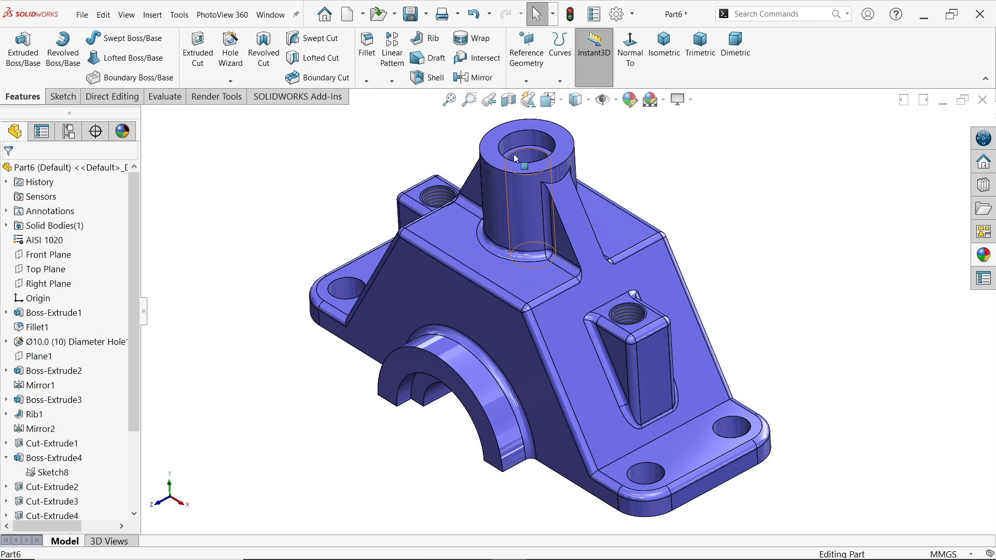
pyautogui.click(509, 101)
pyautogui.click(12, 170)
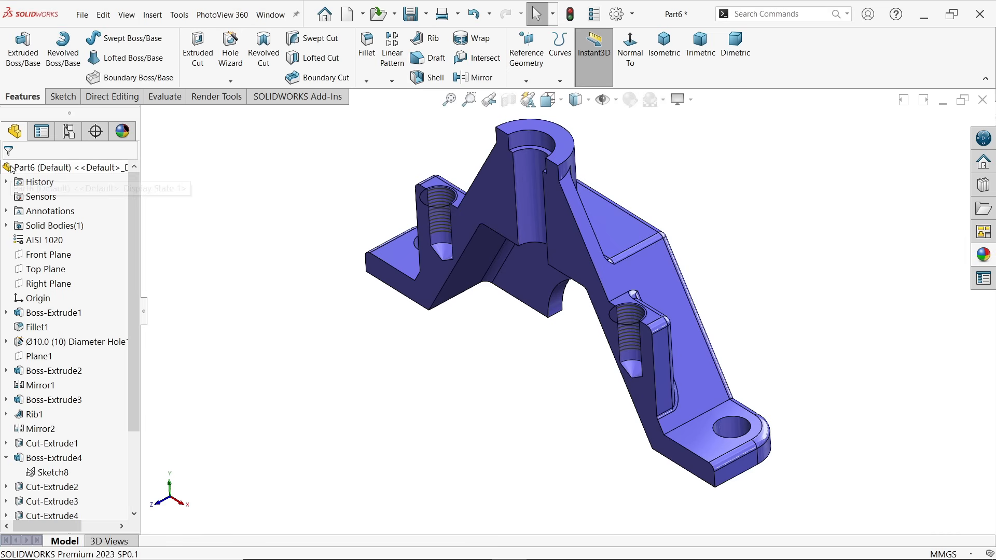
pyautogui.moveTo(582, 435); pyautogui.dragTo(601, 423, button='middle')
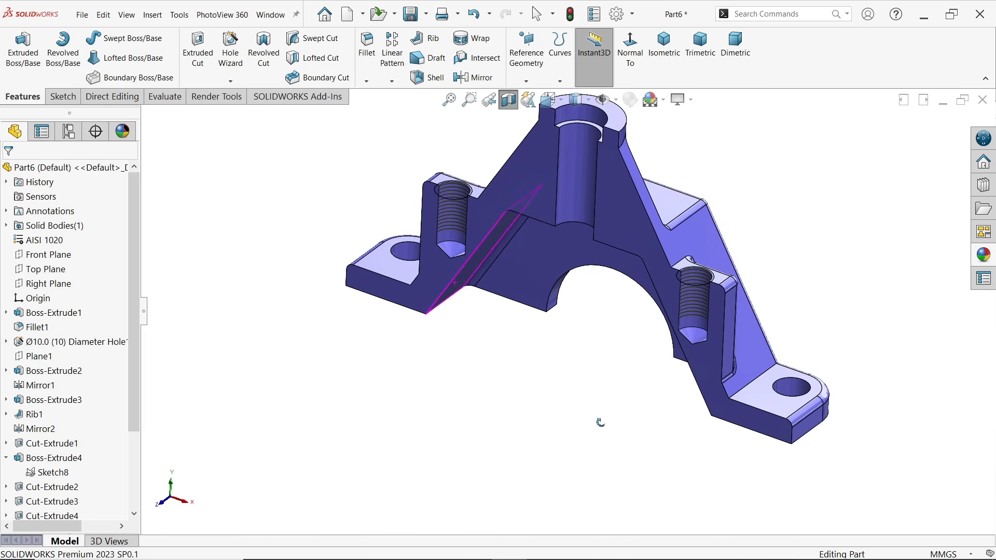
pyautogui.click(516, 105)
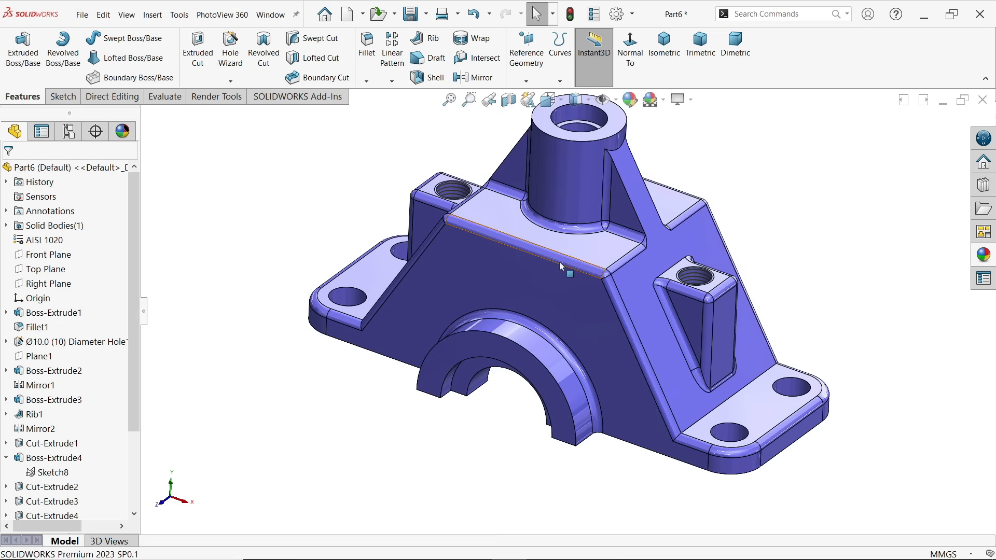
pyautogui.moveTo(451, 312); pyautogui.dragTo(589, 322, button='middle')
pyautogui.scroll(-2, 627, 271)
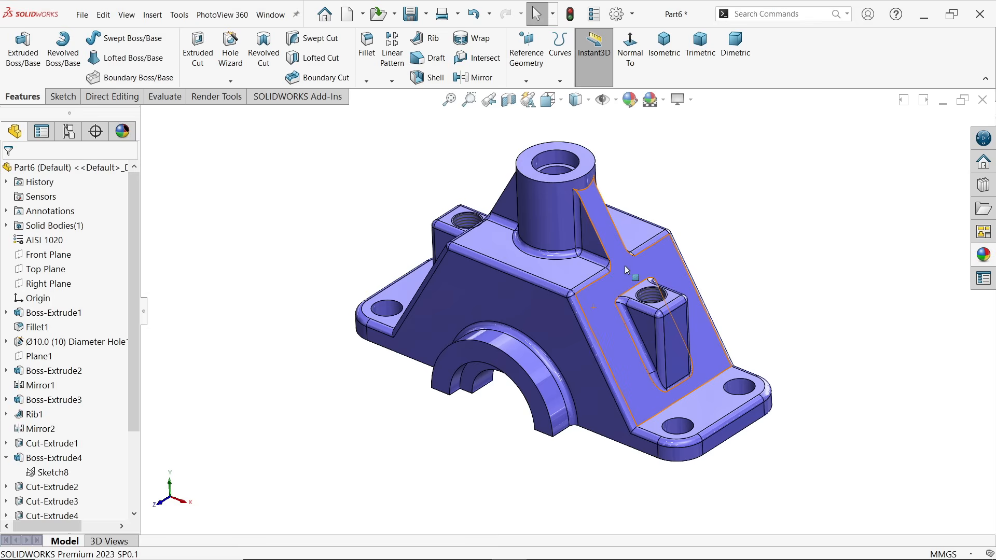
pyautogui.moveTo(627, 272); pyautogui.dragTo(605, 290, button='middle')
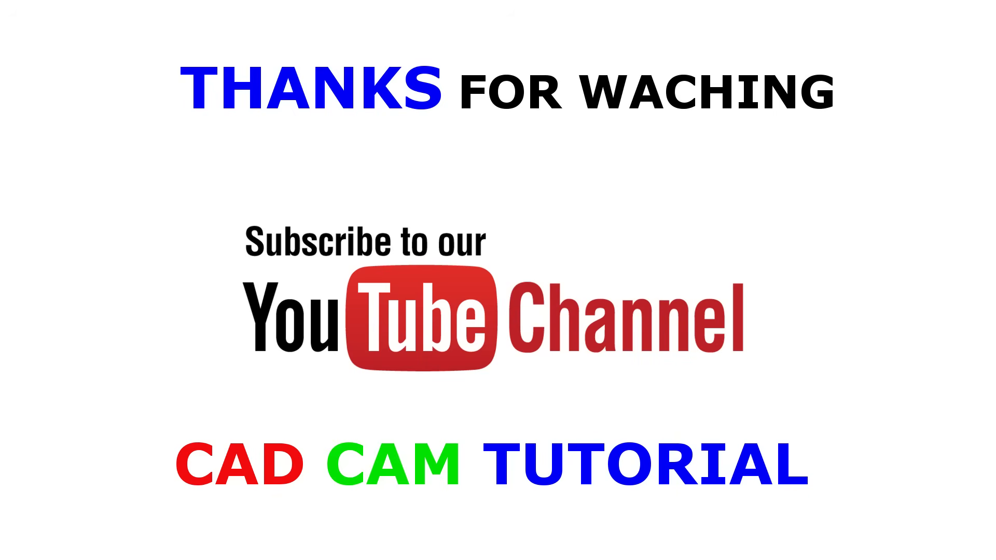